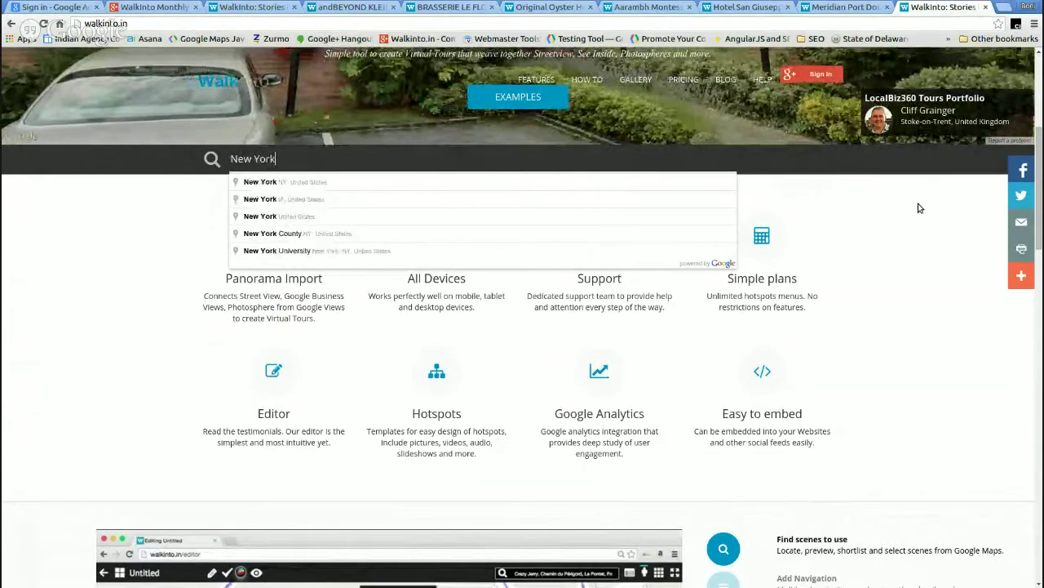
- Search for tour professionals near New York, NY, United States and browse the results
key(Return)
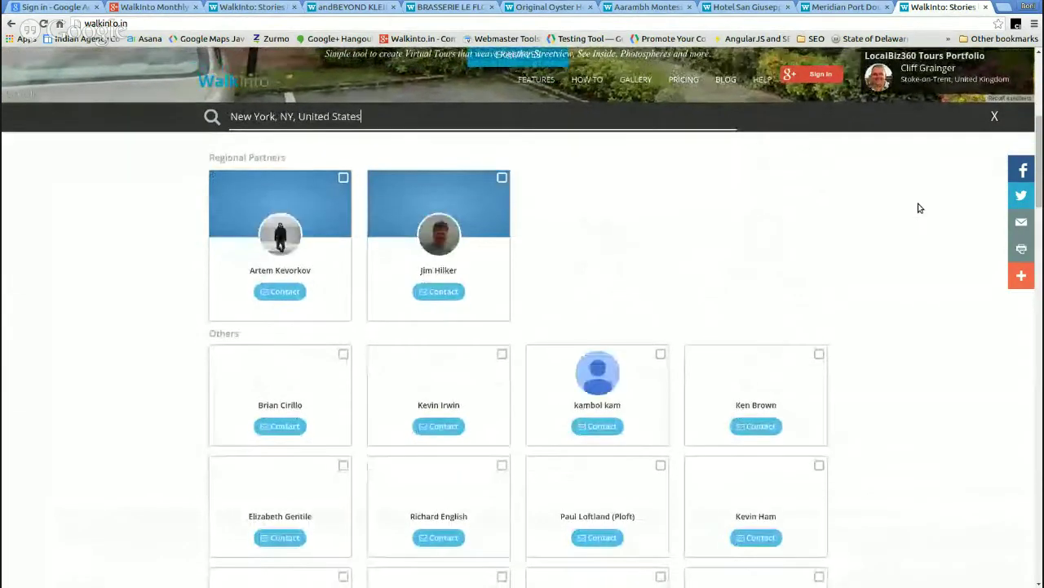
scroll(597, 206, down, 5)
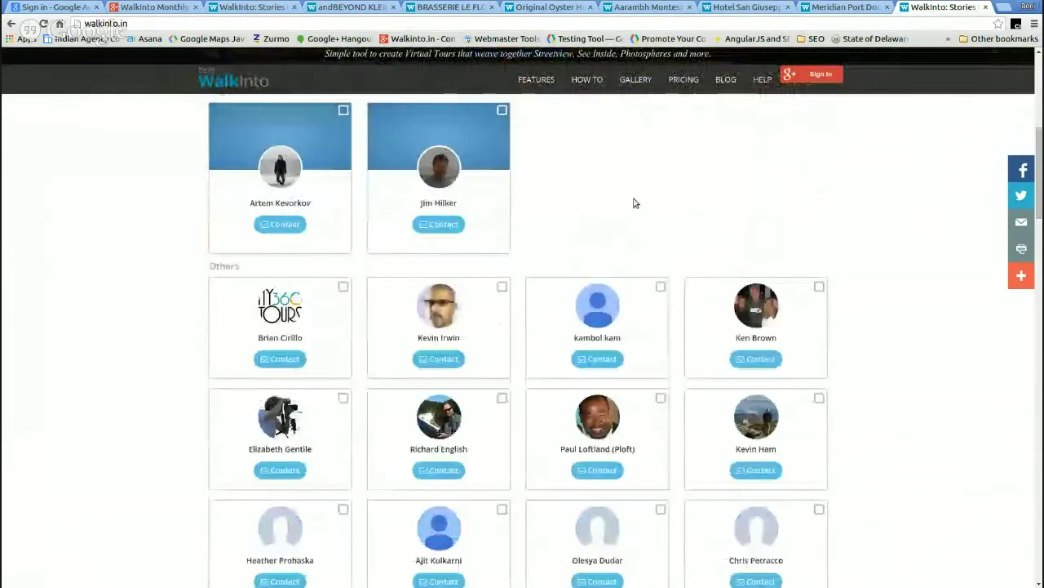
scroll(660, 200, up, 2)
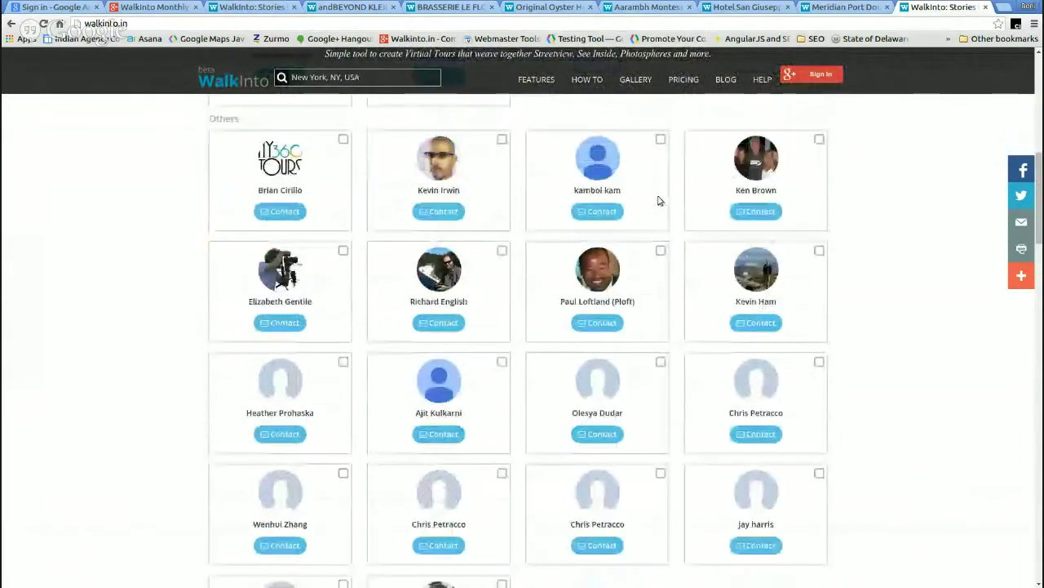
scroll(648, 209, up, 2)
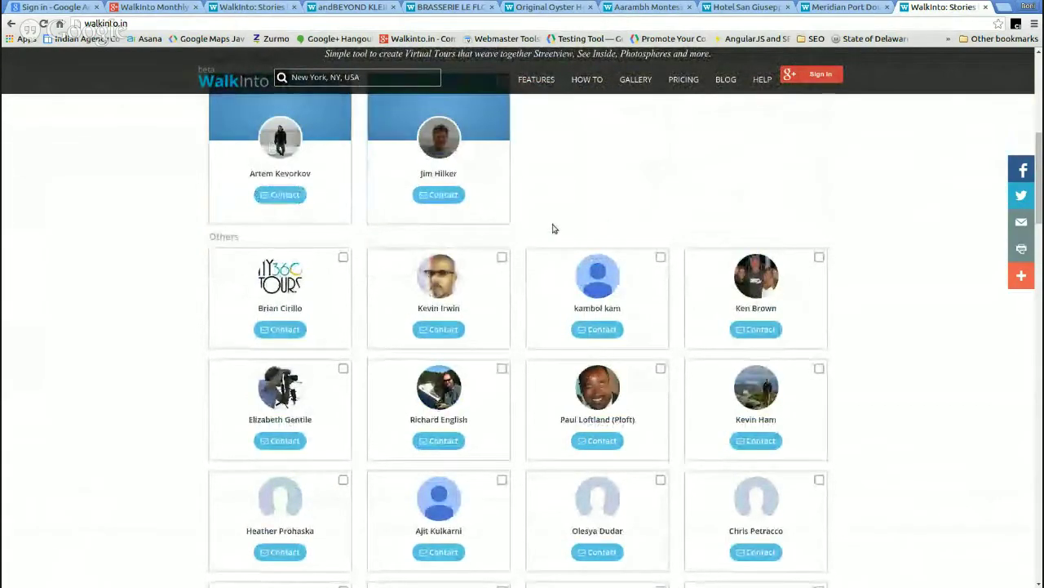
scroll(553, 226, up, 2)
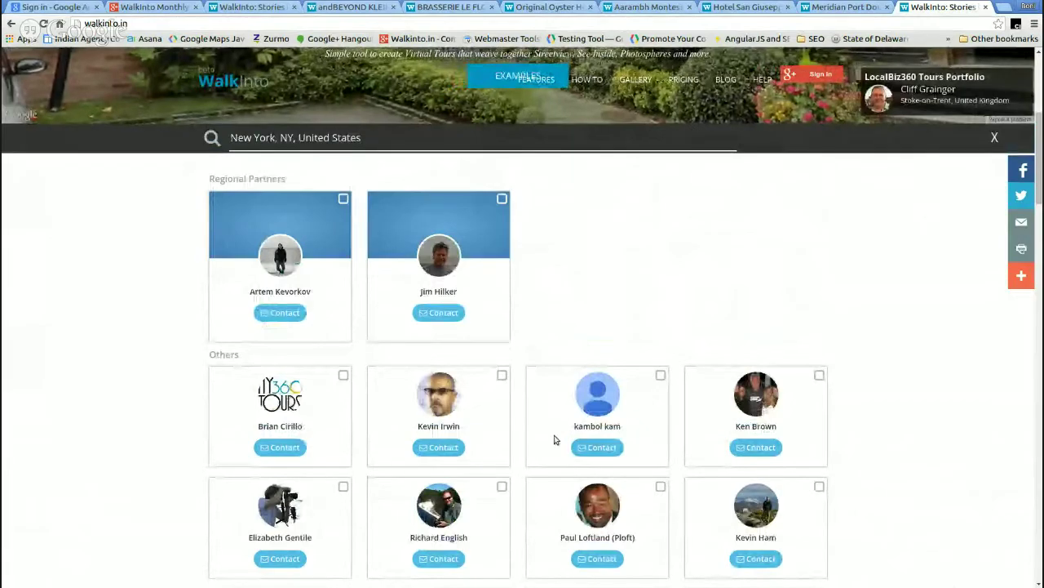
- Open a listed professional's contact form, then clear the location search to close it
click(594, 446)
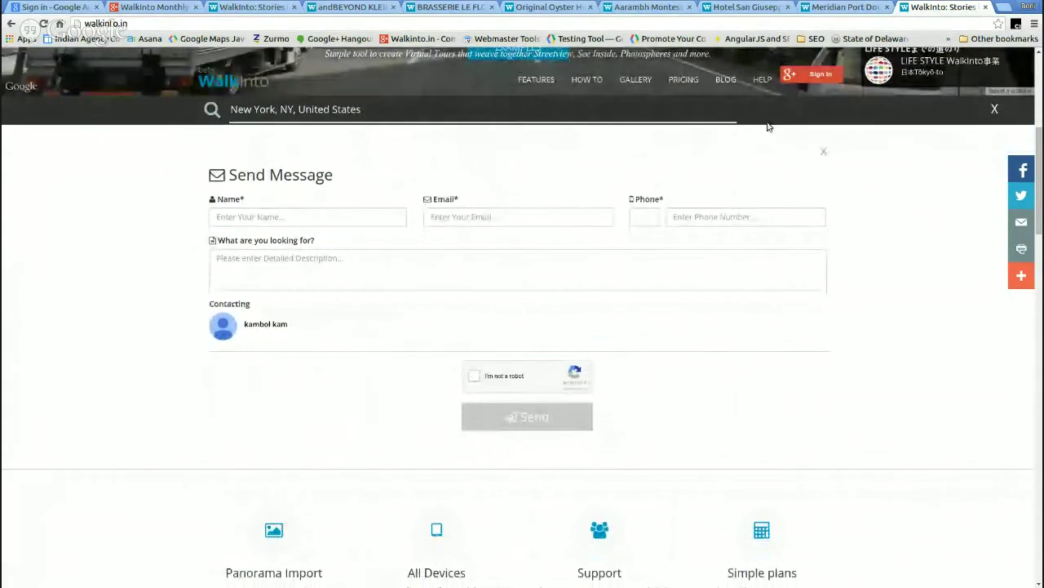
click(996, 108)
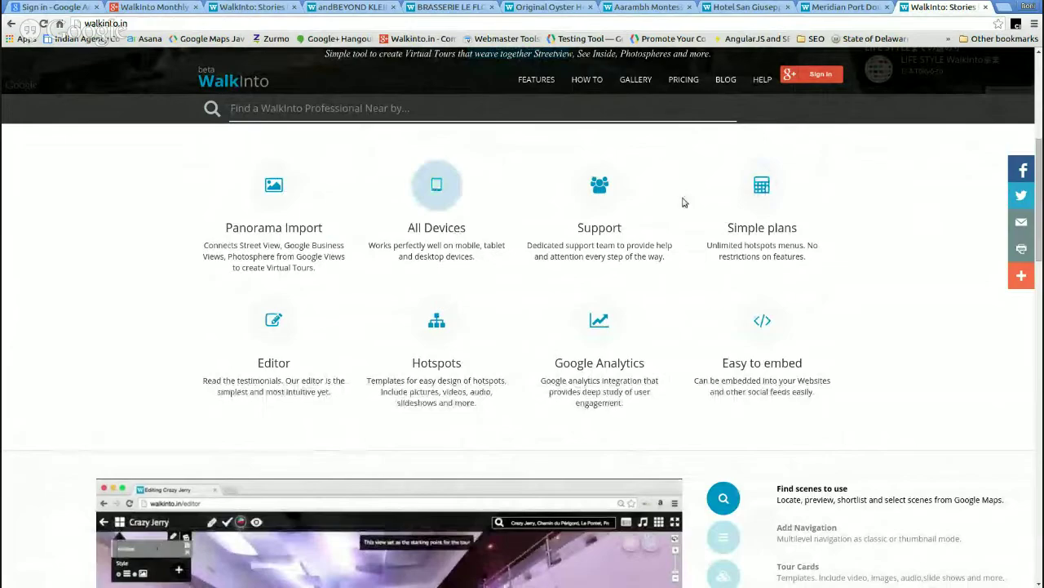
scroll(684, 202, up, 3)
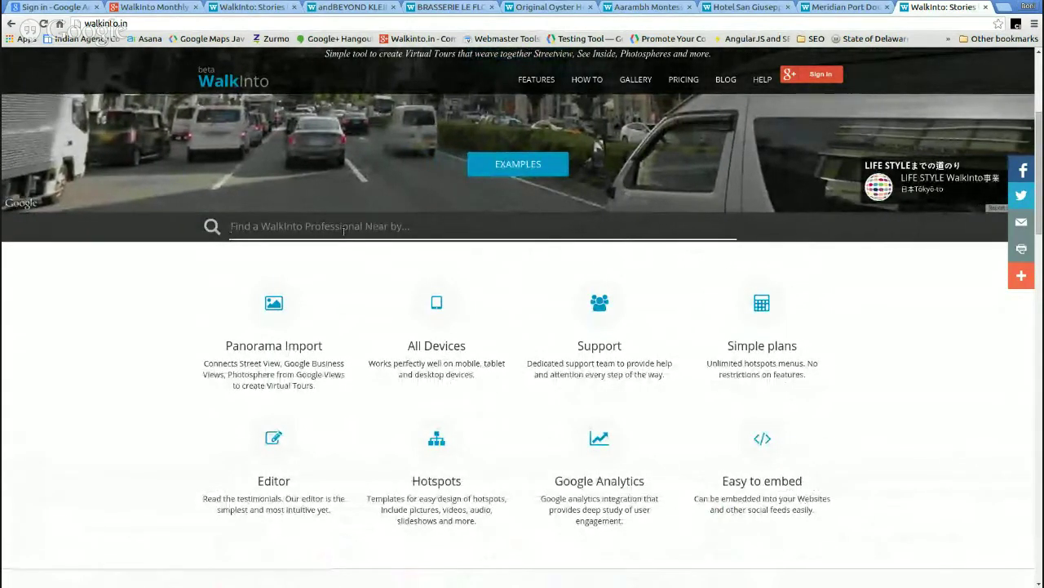
- Focus the professional search field, then scroll down to the Pricing section's free and $30 plans
click(363, 238)
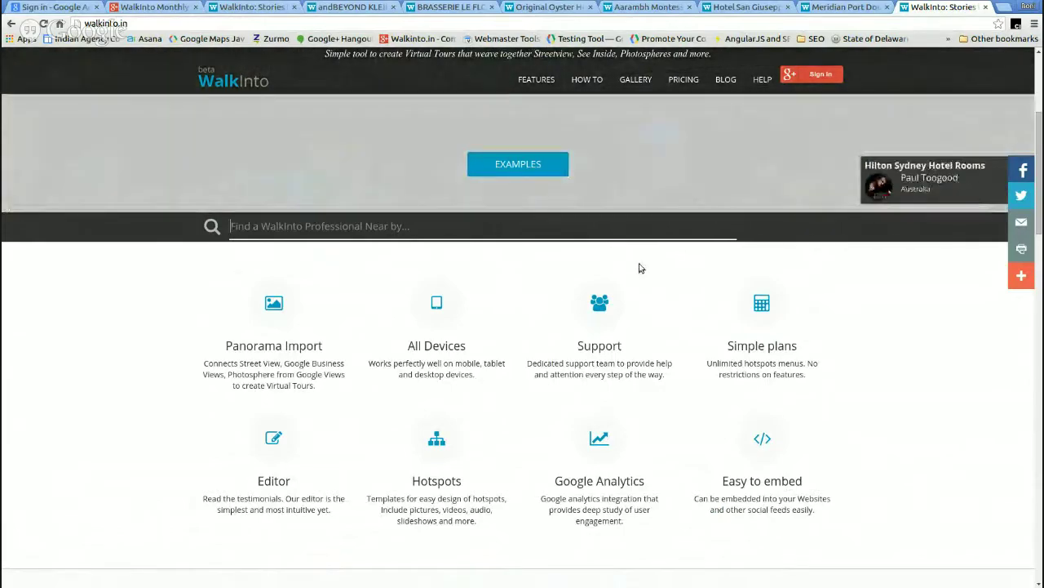
scroll(802, 425, down, 4)
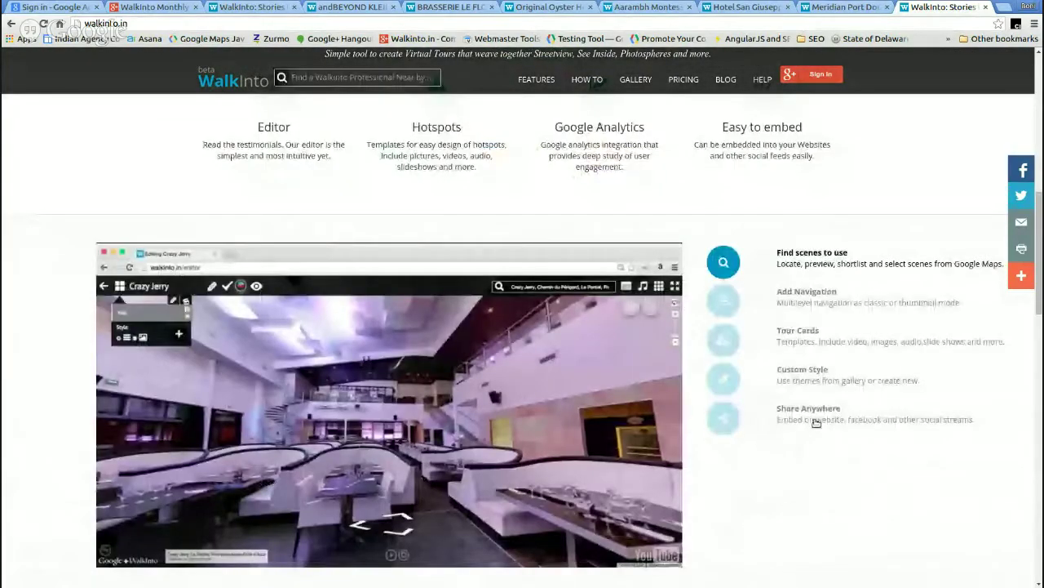
scroll(816, 423, down, 4)
scroll(854, 401, down, 3)
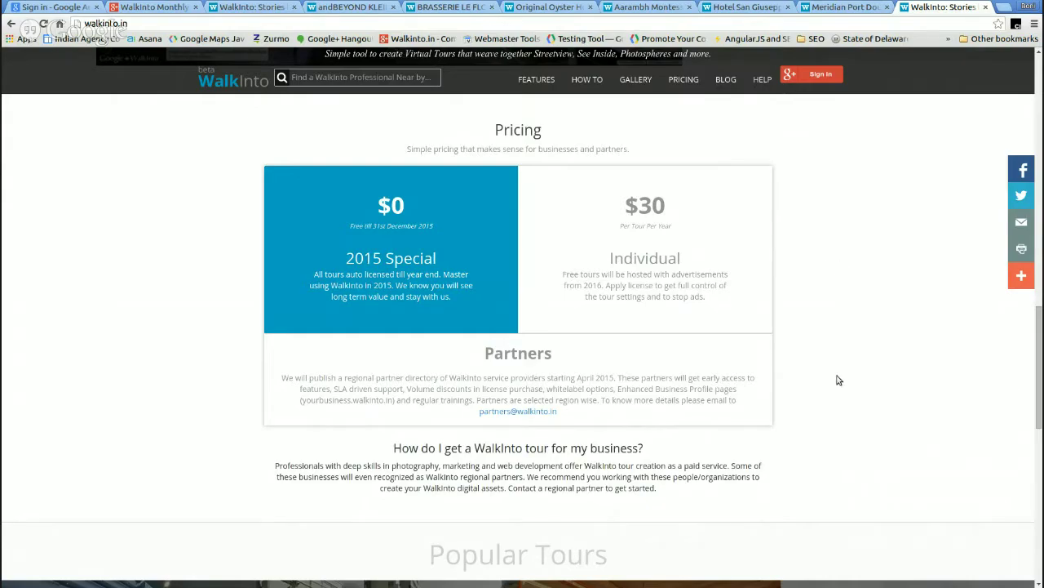
- Browse the Popular Tours and the 'Users love us.' testimonials section
scroll(892, 478, down, 7)
triple_click(902, 472)
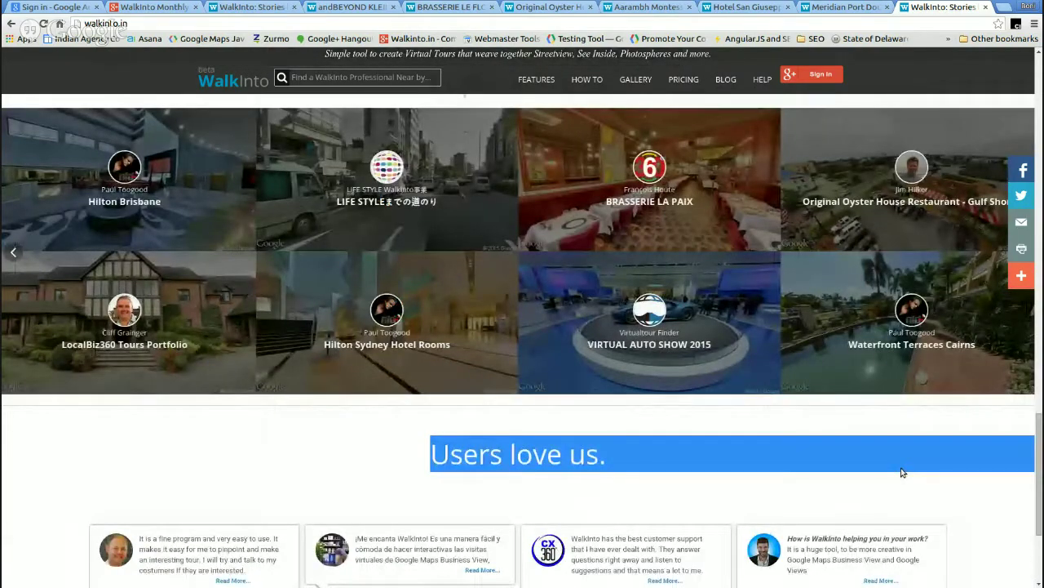
scroll(961, 153, down, 1)
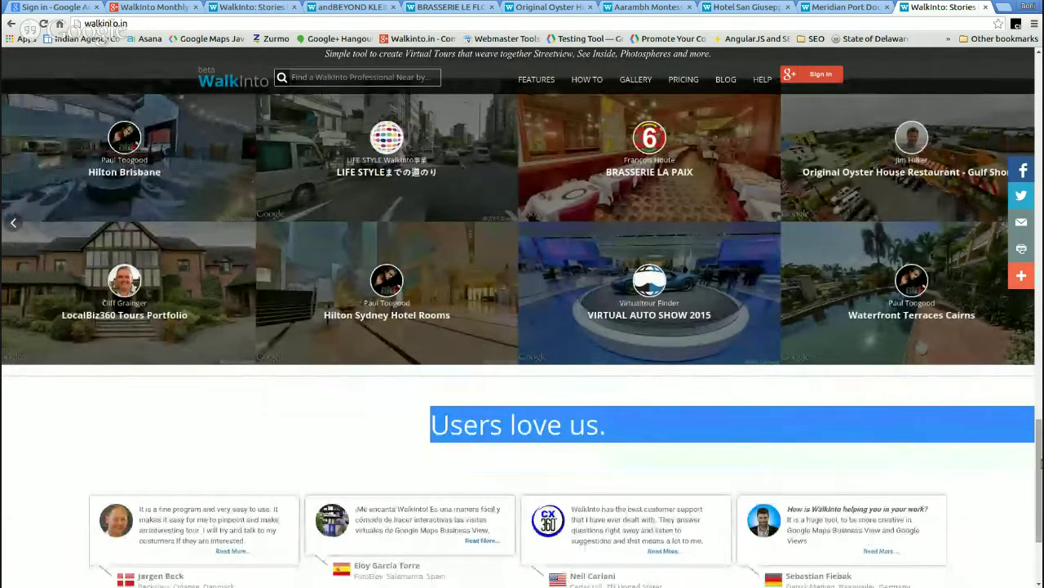
scroll(887, 415, up, 4)
scroll(887, 414, down, 3)
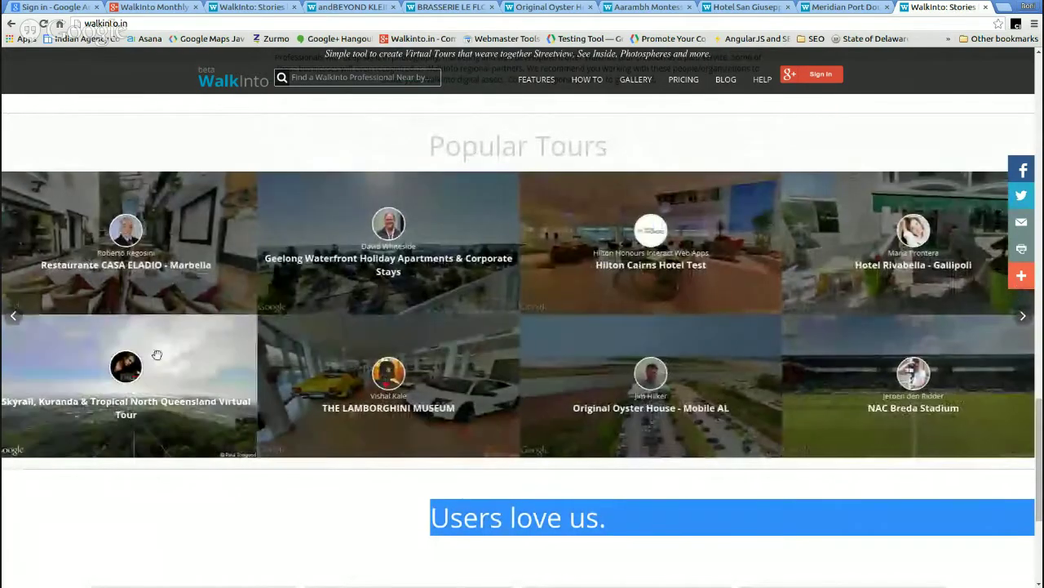
drag(1040, 475, 1039, 499)
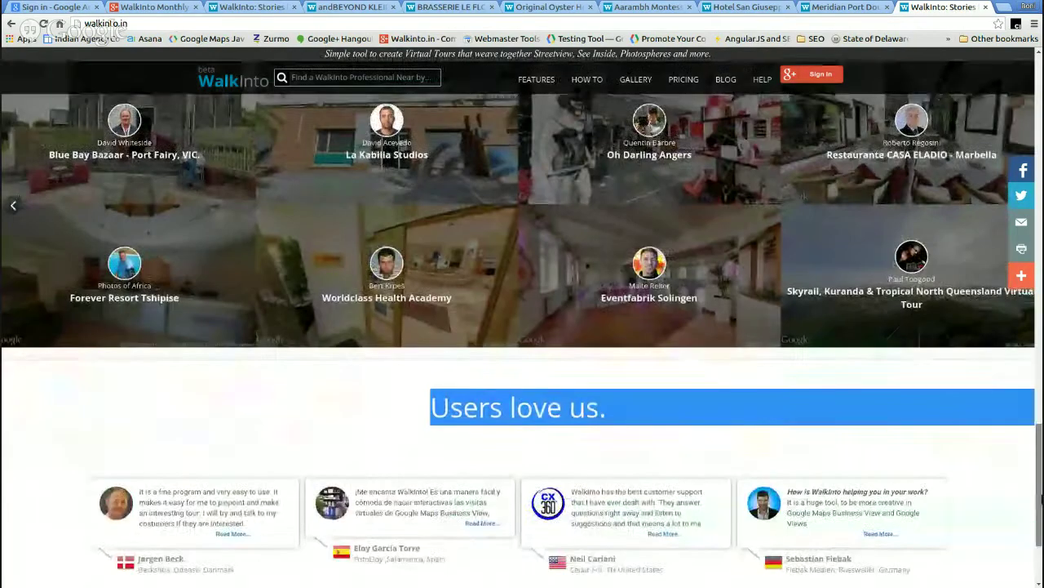
scroll(807, 310, down, 3)
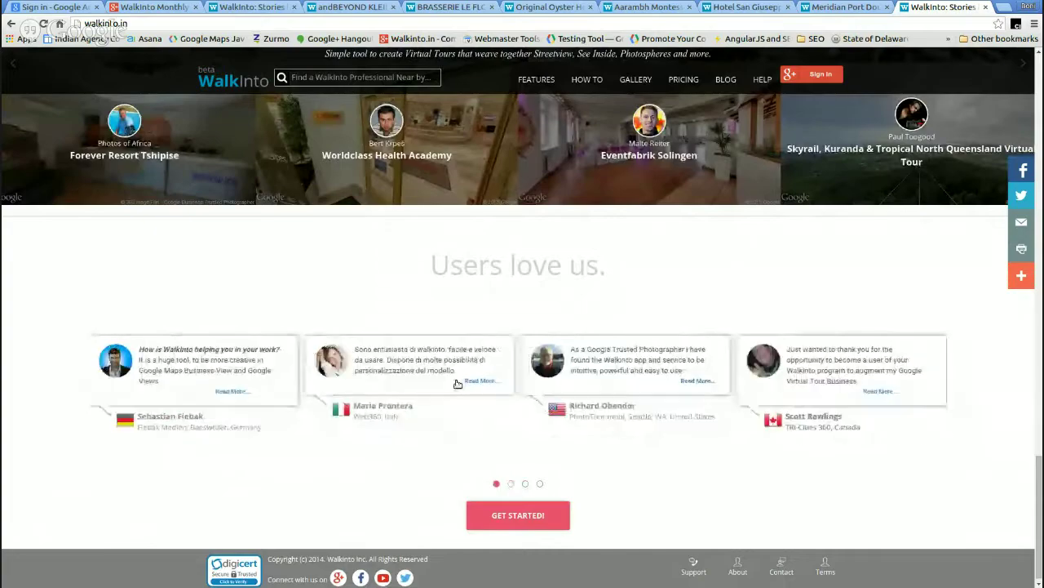
- Scroll to the footer, jump back to the page top, and switch to the pool resort tour
scroll(648, 416, down, 1)
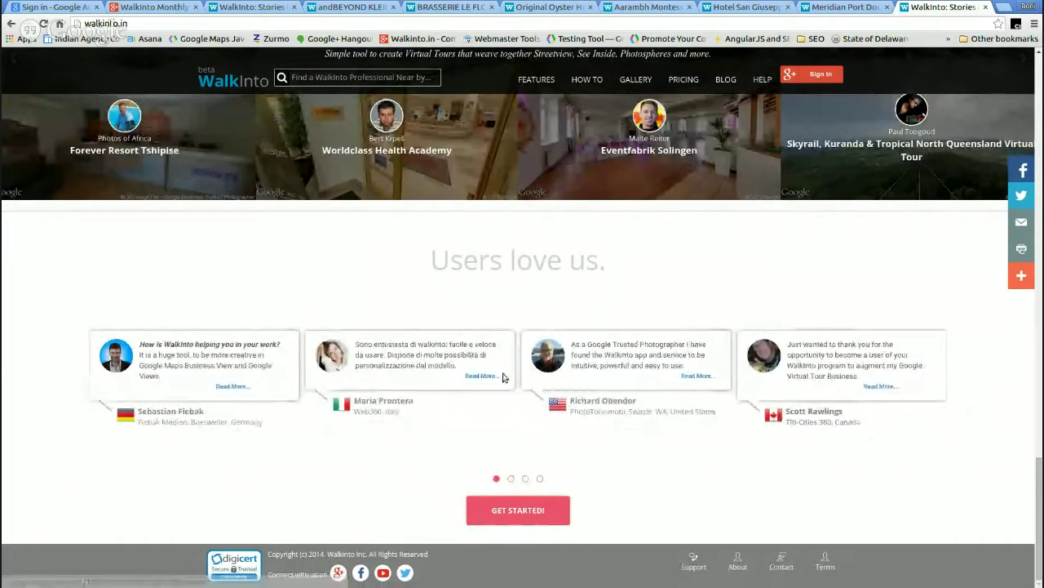
scroll(588, 275, up, 2)
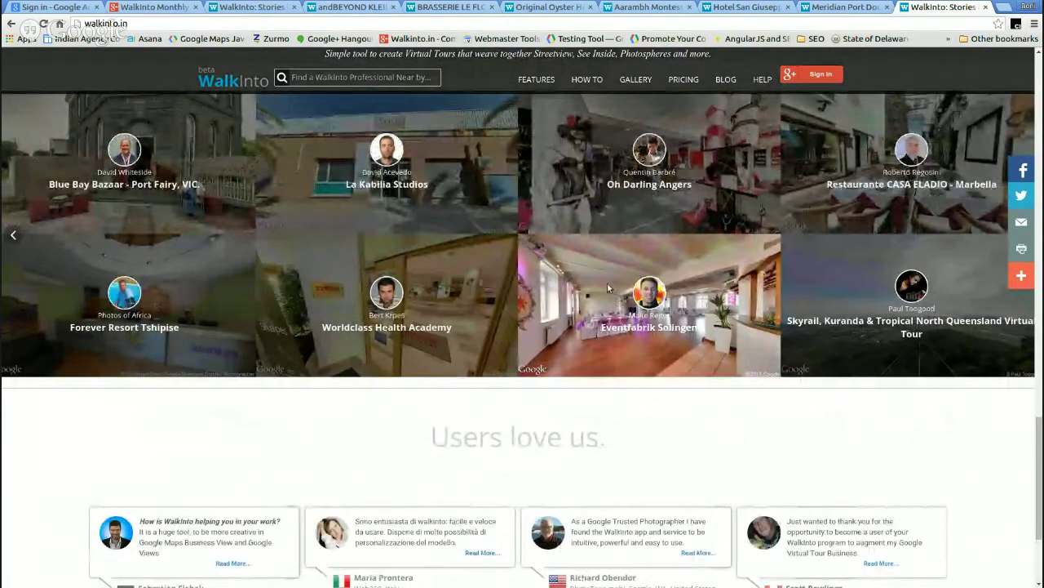
scroll(604, 275, up, 1)
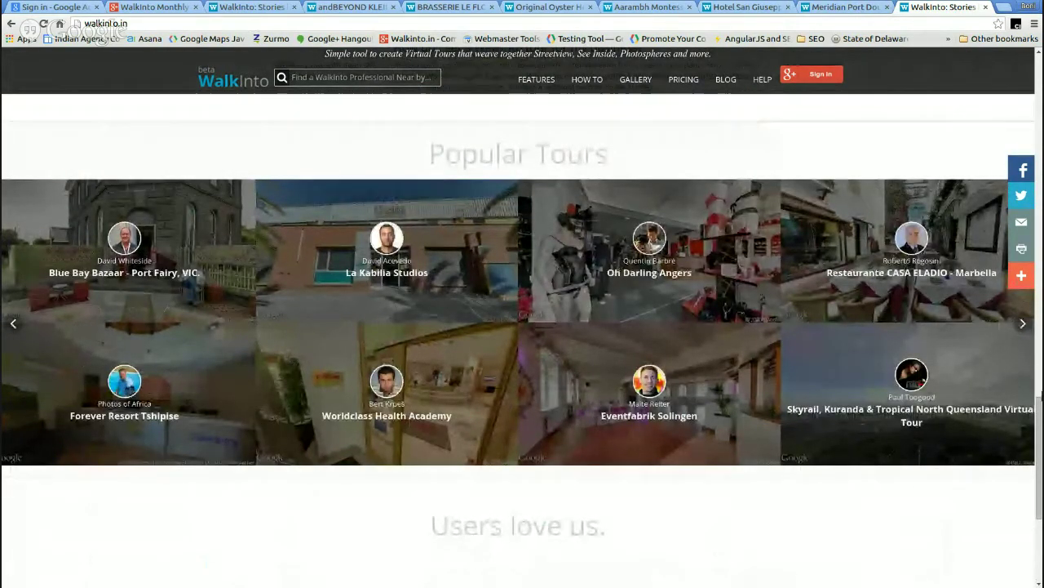
click(1036, 119)
click(1035, 119)
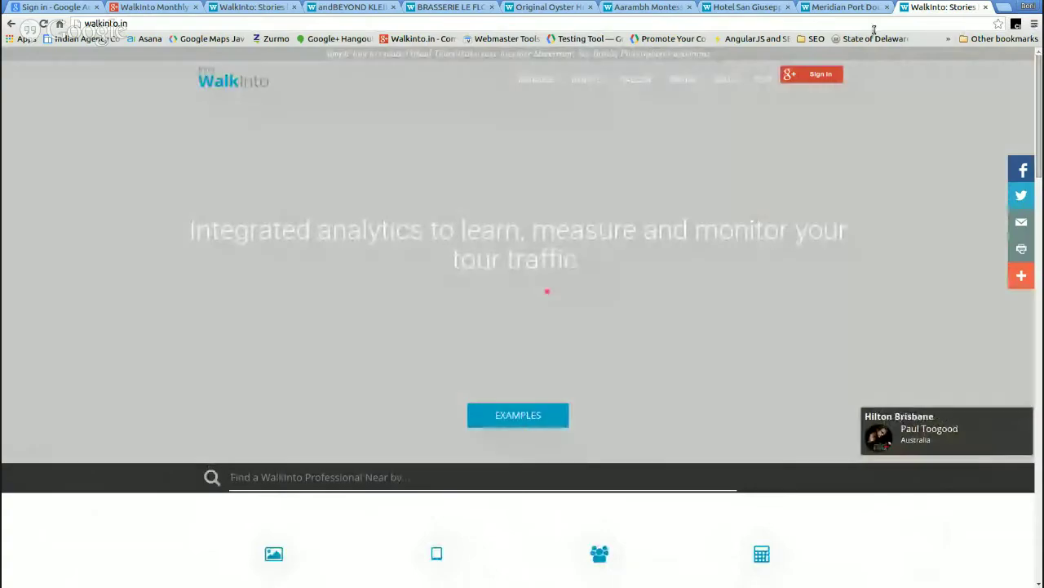
click(822, 10)
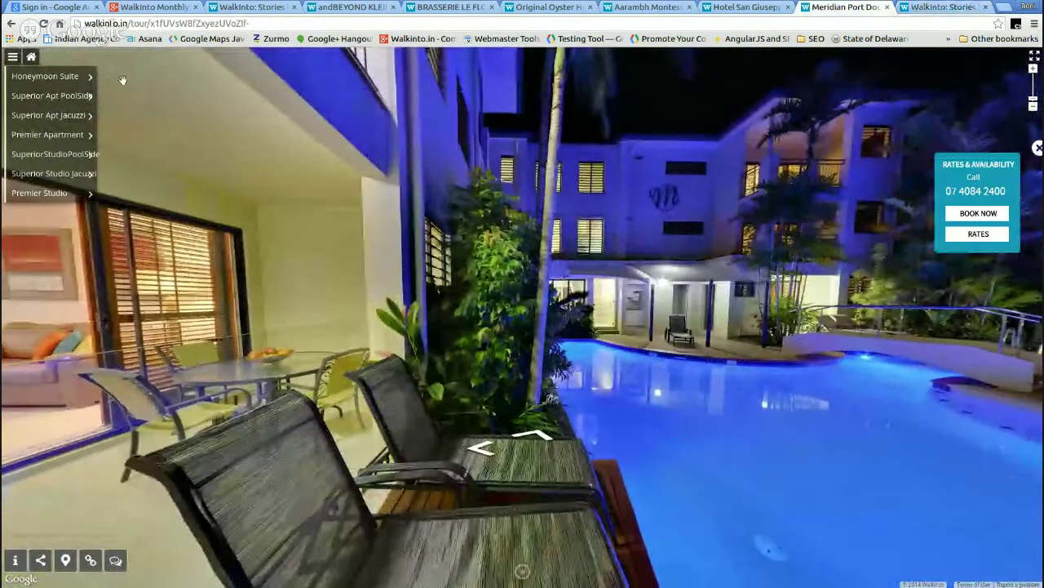
- Go to the Premier Studio > Kitchenette scene, turn to show it, then switch to Hotel San Giuseppe
mouse_move(73, 78)
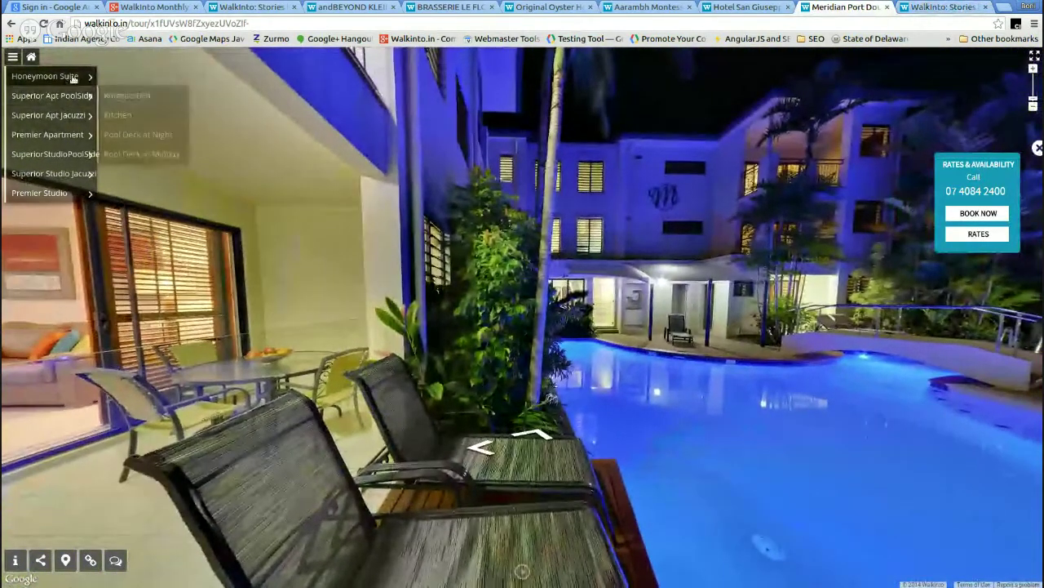
mouse_move(81, 135)
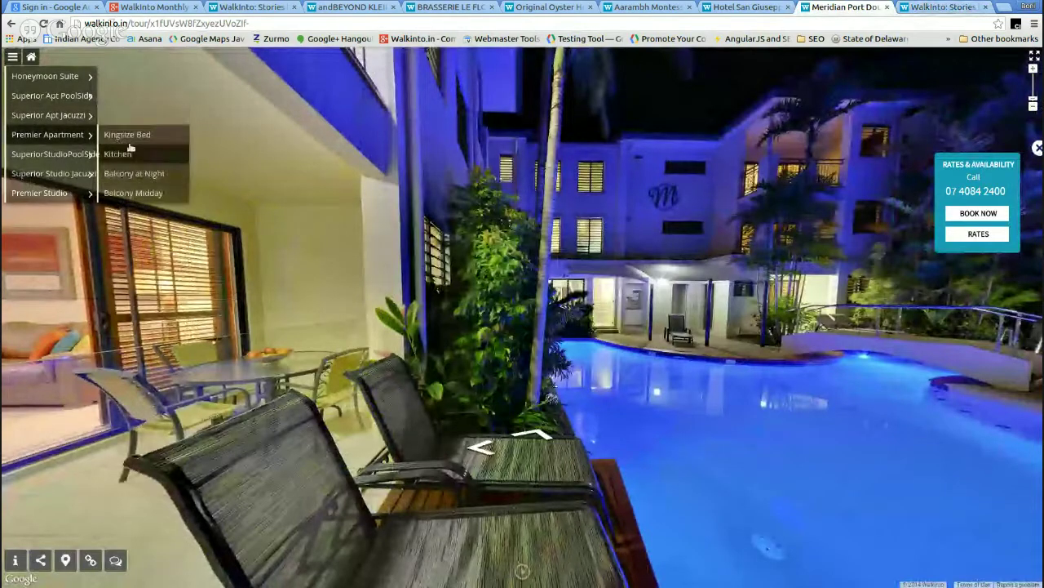
mouse_move(85, 193)
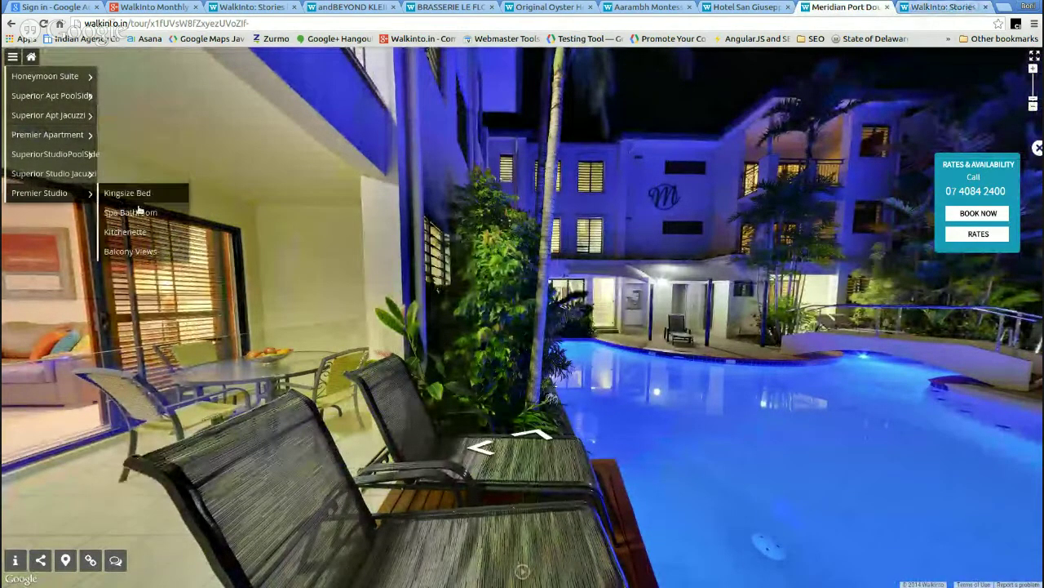
click(142, 233)
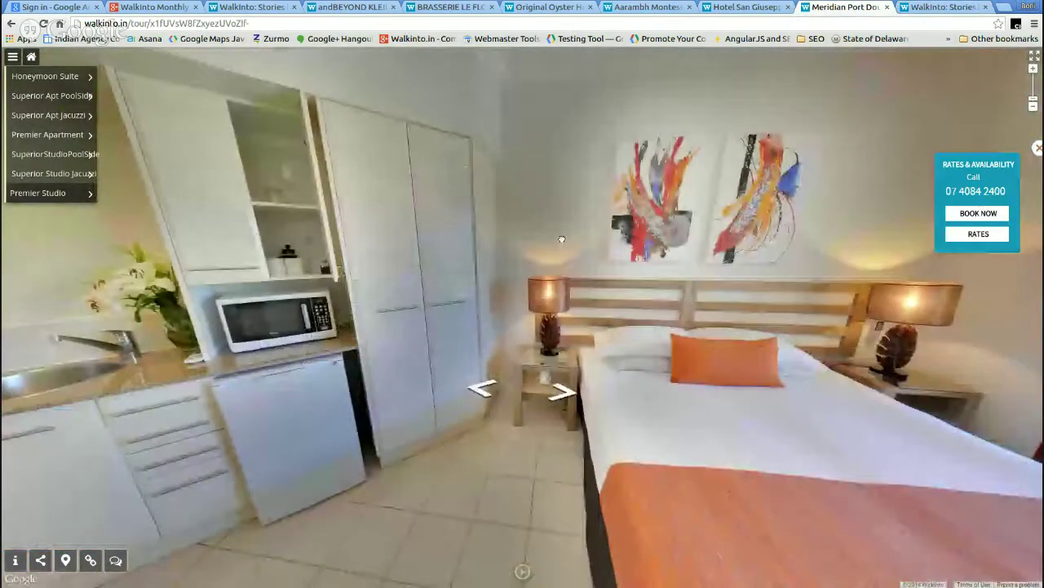
drag(562, 239, 769, 248)
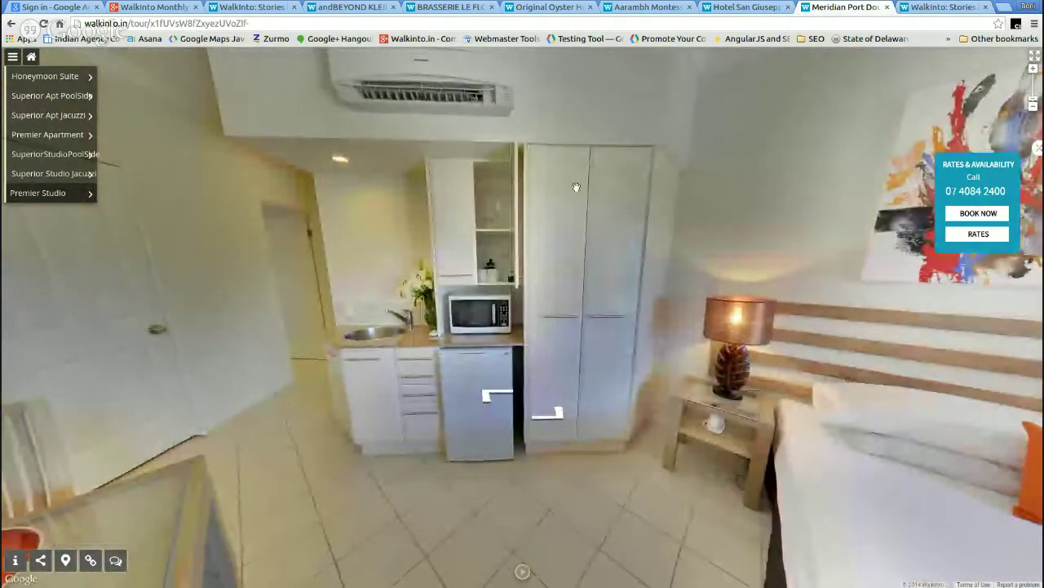
click(767, 8)
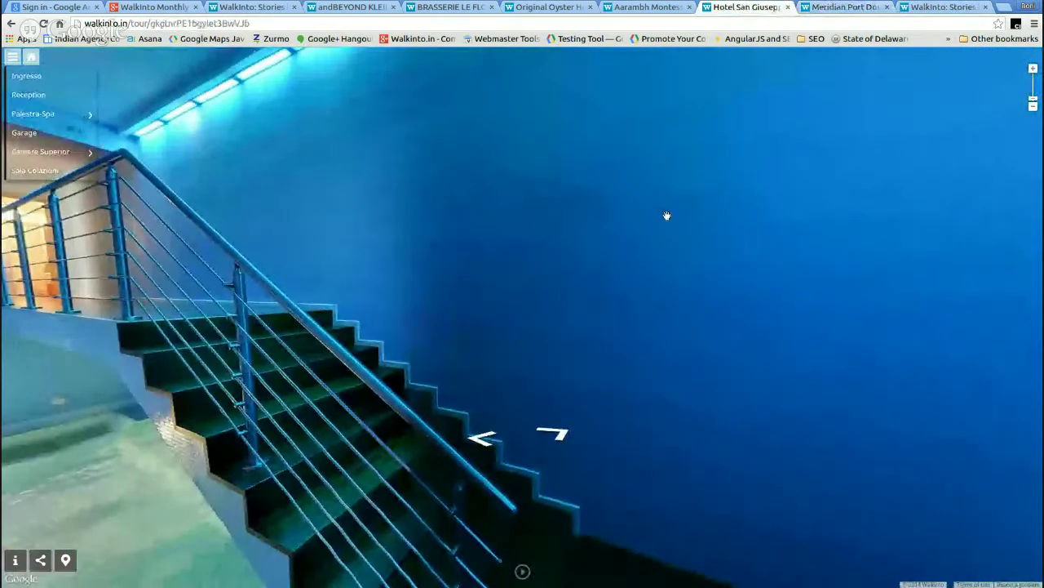
- Look around the hotel spa toward the staircase corridor and the blue wall's doorway
drag(666, 217, 732, 210)
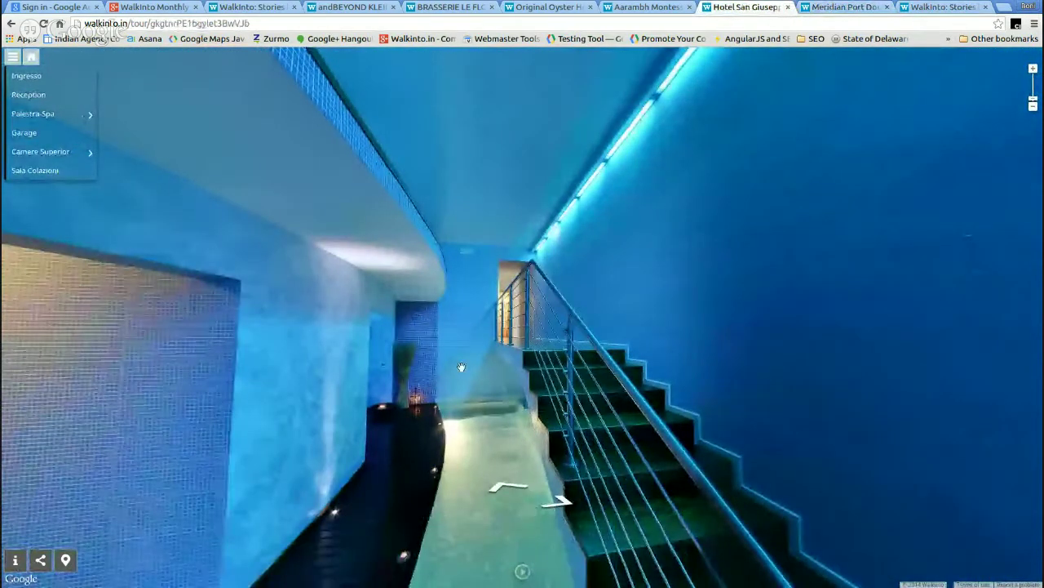
drag(461, 366, 625, 270)
drag(345, 238, 564, 269)
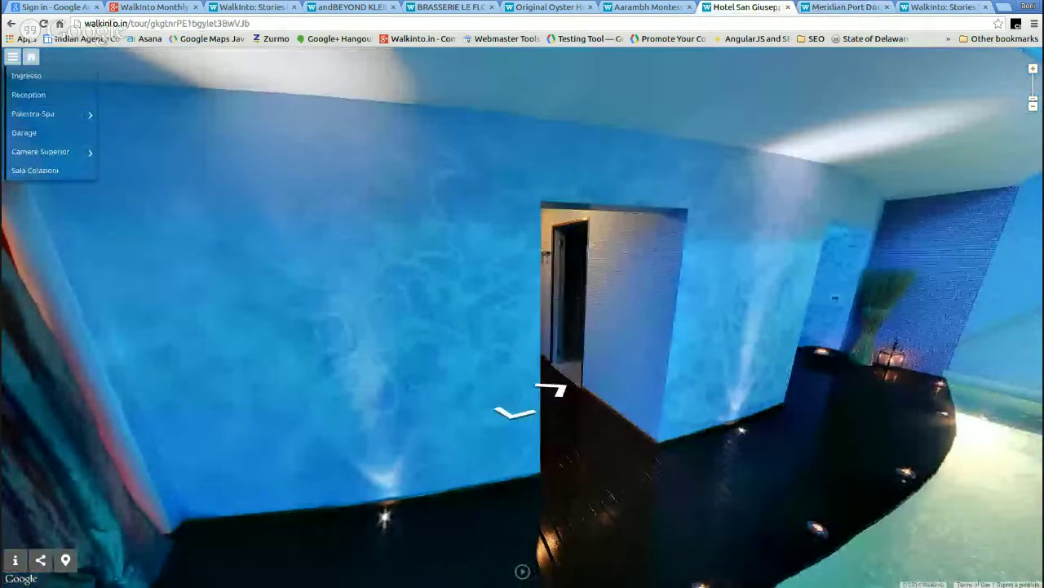
click(854, 10)
click(744, 8)
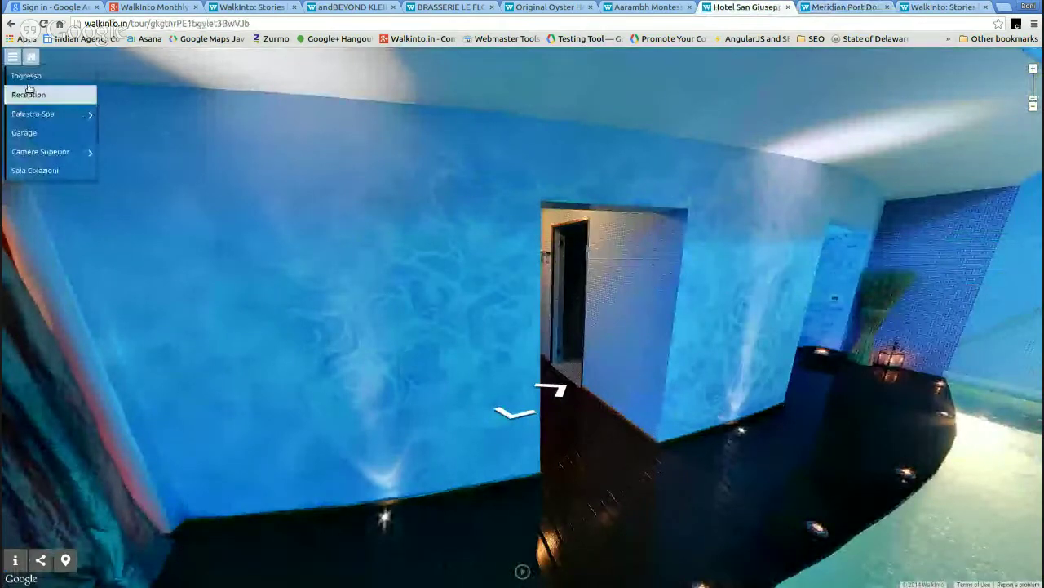
- Visit Superior piano terra and the Sala Colazioni breakfast room, then switch to the Aarambh tour
mouse_move(92, 150)
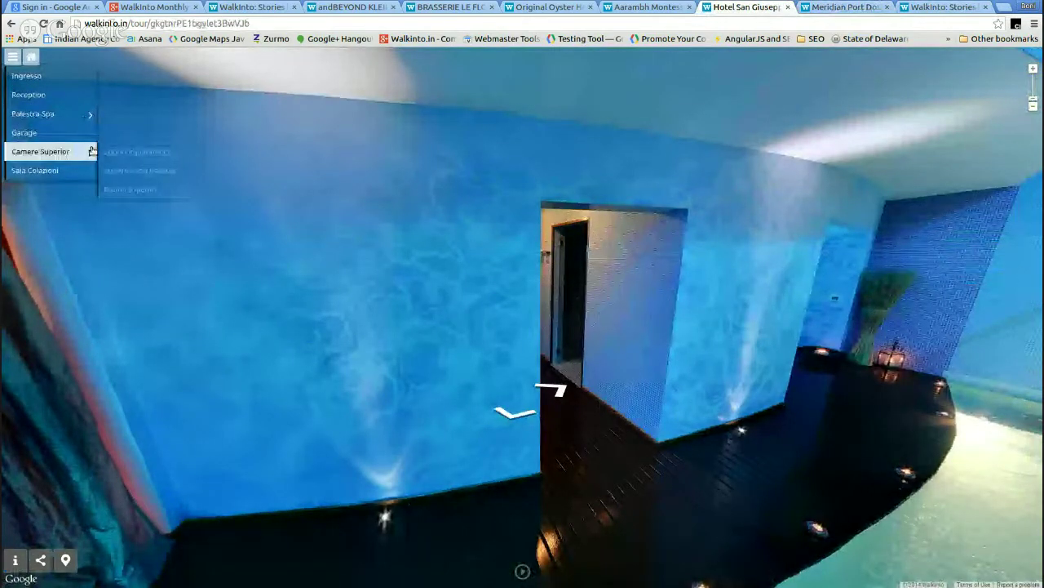
click(164, 153)
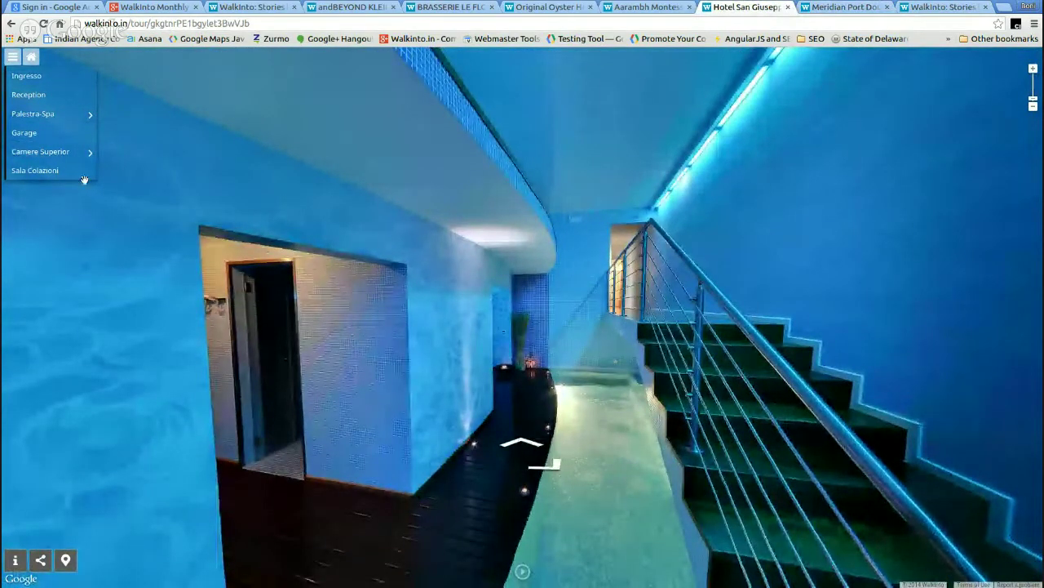
click(72, 168)
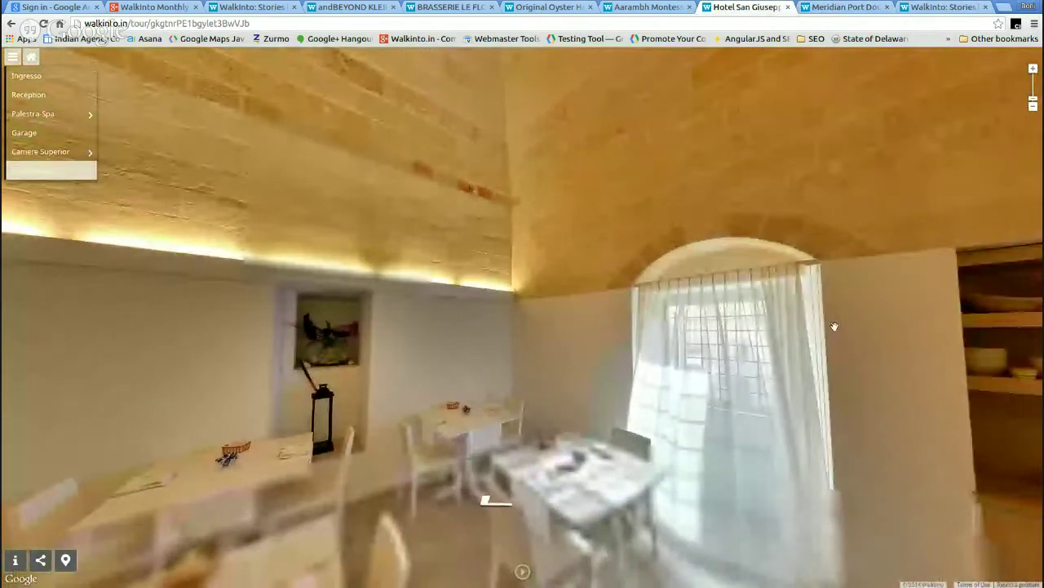
drag(338, 180, 500, 214)
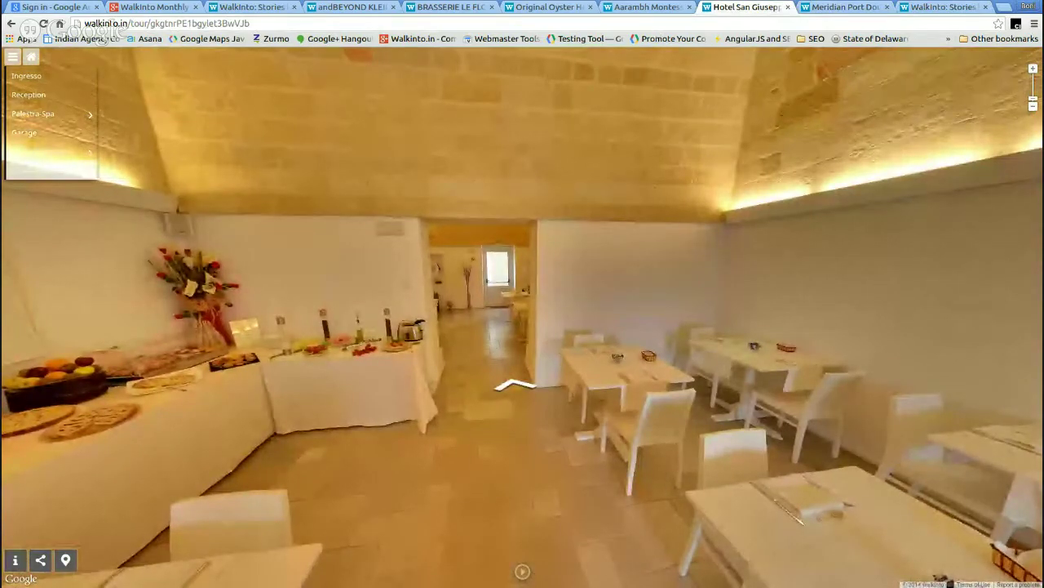
click(646, 7)
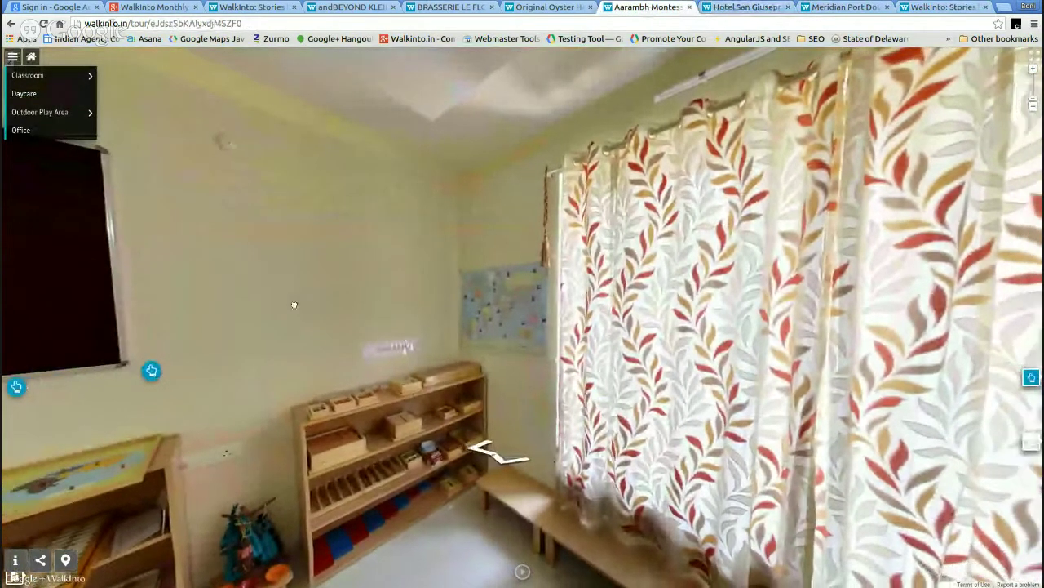
- Look around the Aarambh classroom and read, then close, the Language Activities info
drag(294, 303, 629, 261)
drag(433, 418, 528, 372)
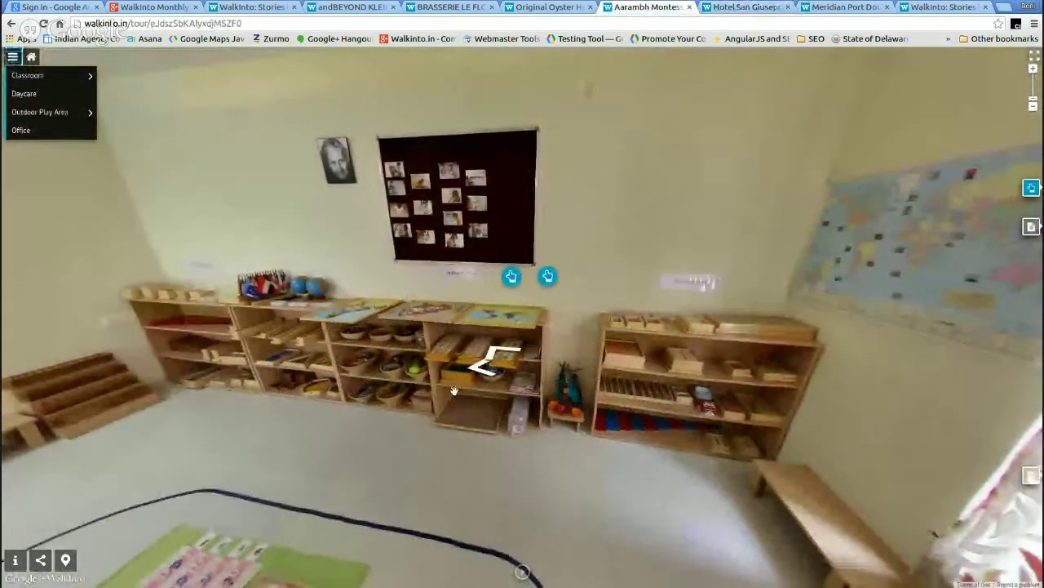
click(548, 277)
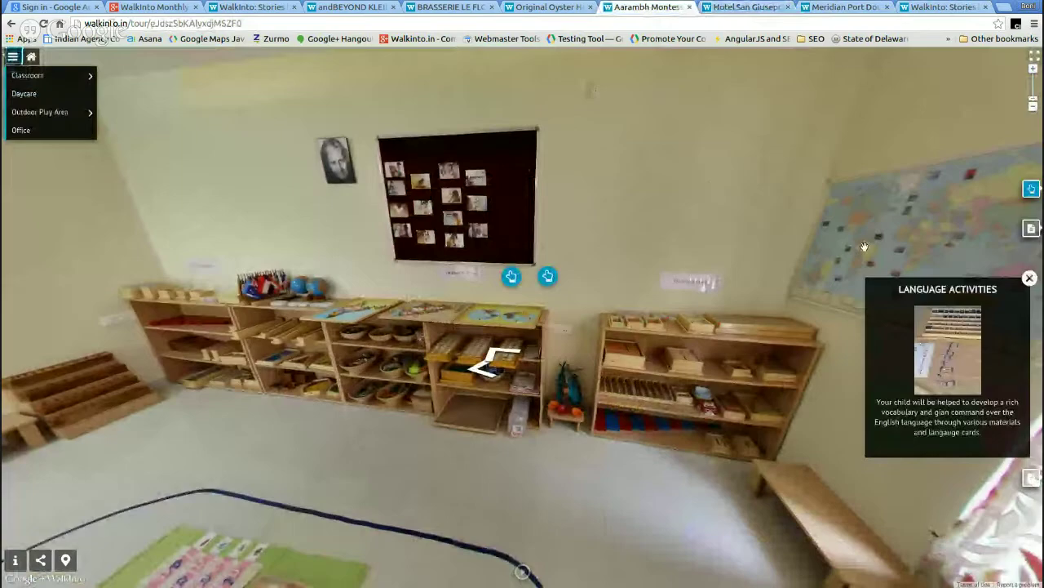
drag(809, 280, 581, 269)
click(484, 325)
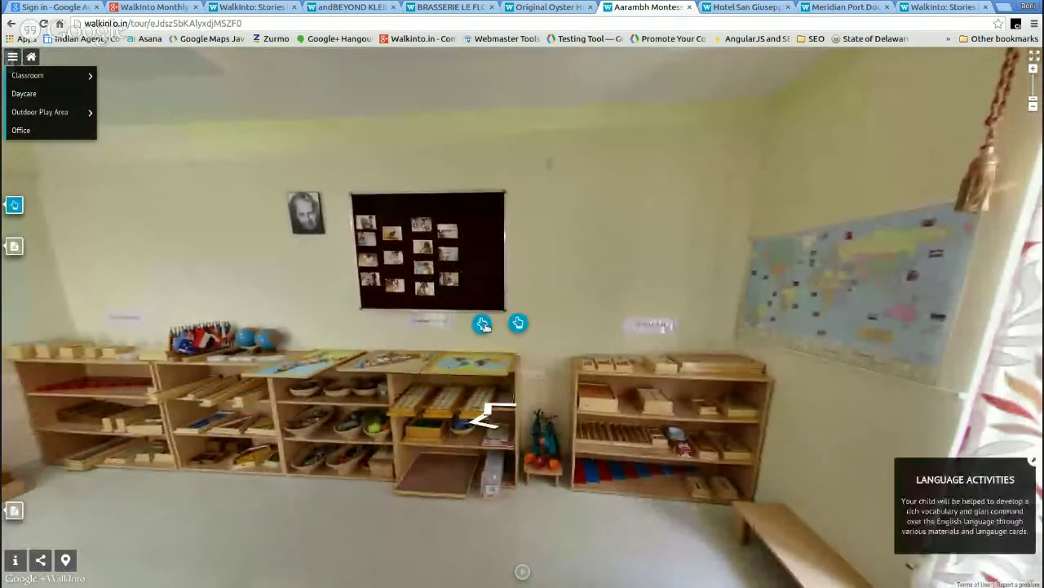
click(1035, 462)
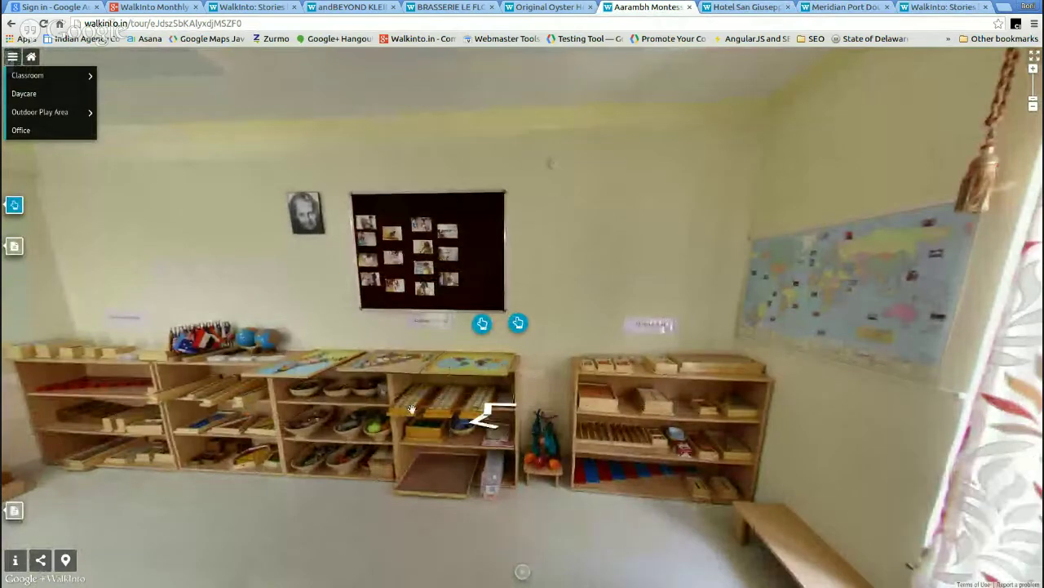
- Move toward the India map wall and into the Toddler Classroom, then switch to the Oyster House tour
click(412, 409)
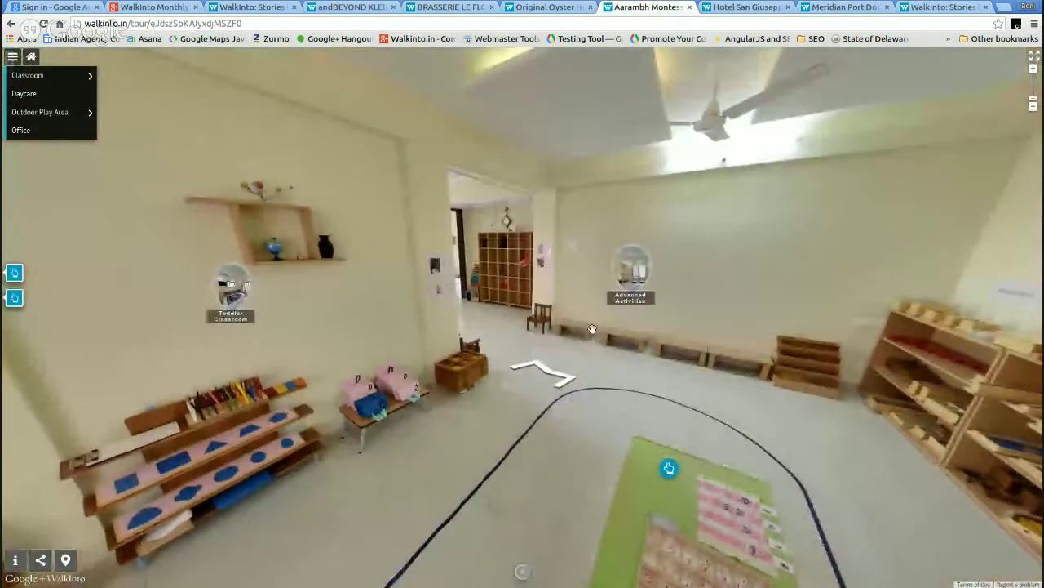
drag(321, 298, 453, 376)
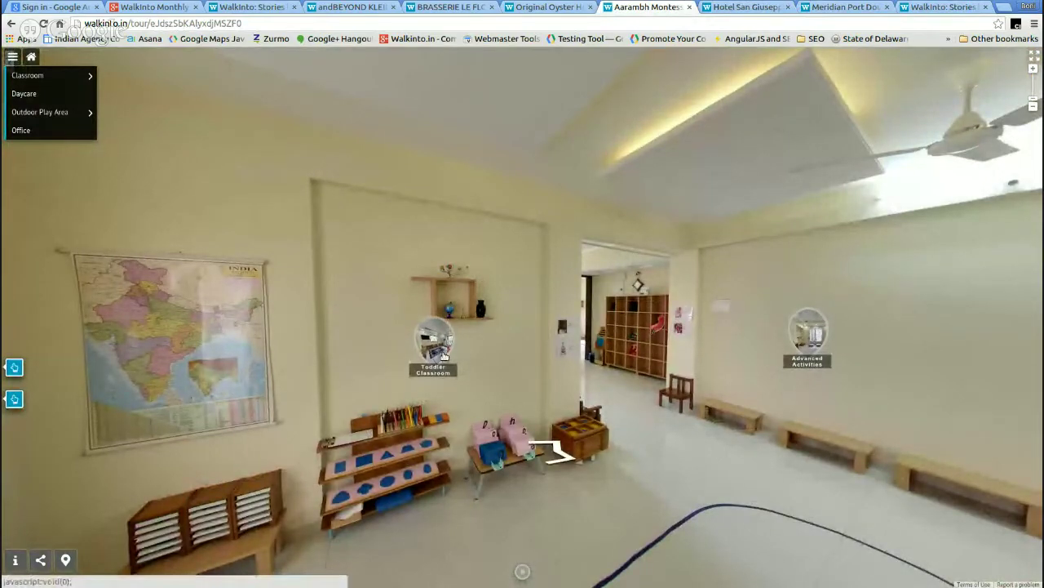
click(433, 347)
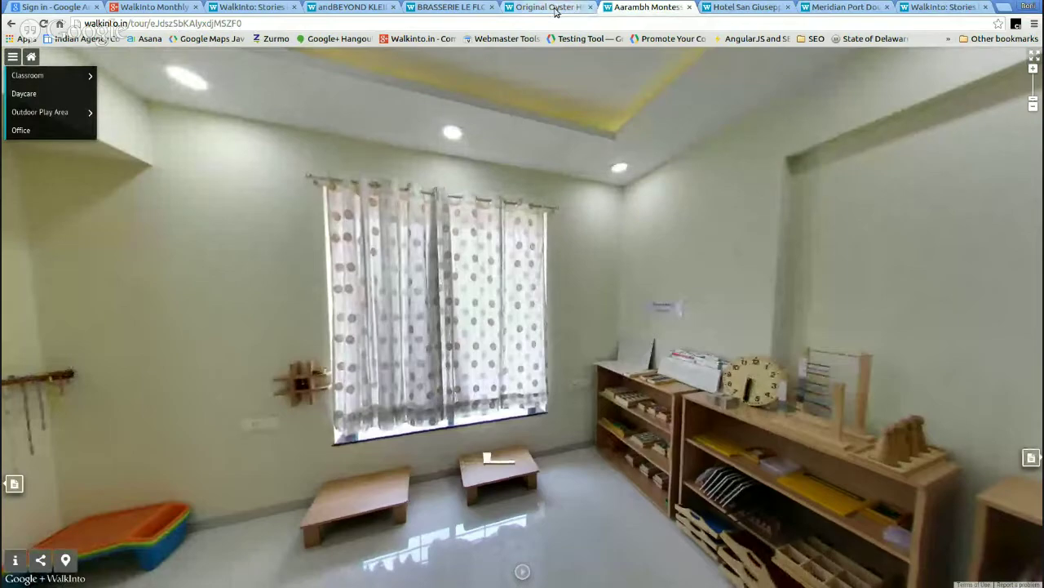
click(553, 8)
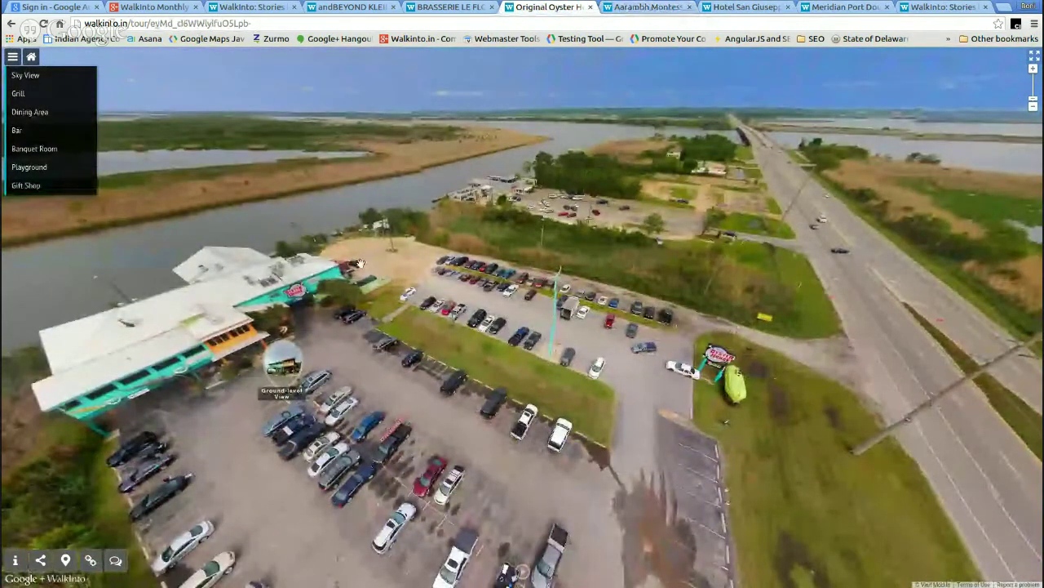
- Centre the Original Oyster House aerial view and check its location on the zoomed map
drag(359, 263, 575, 325)
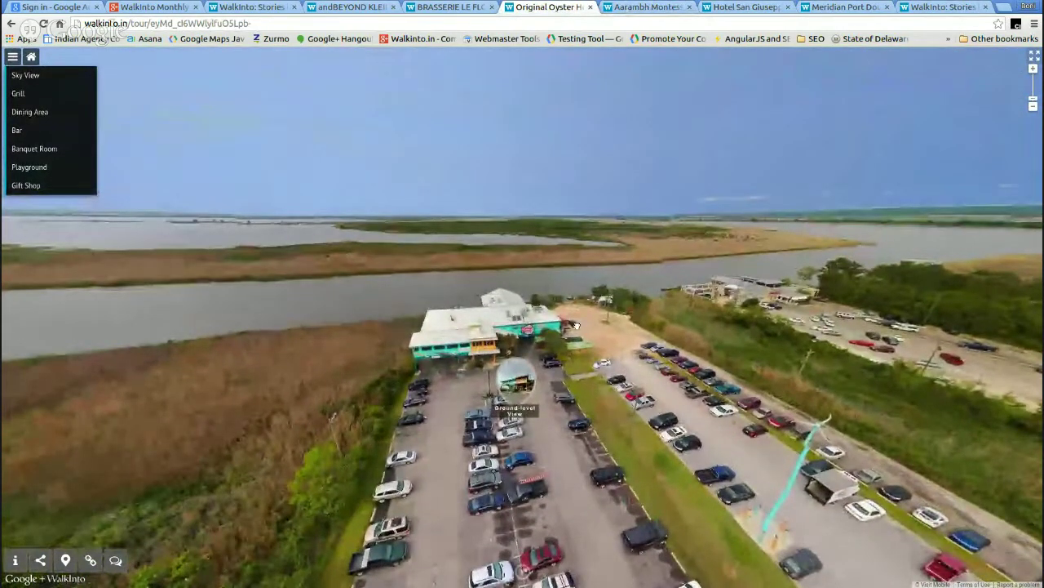
click(67, 560)
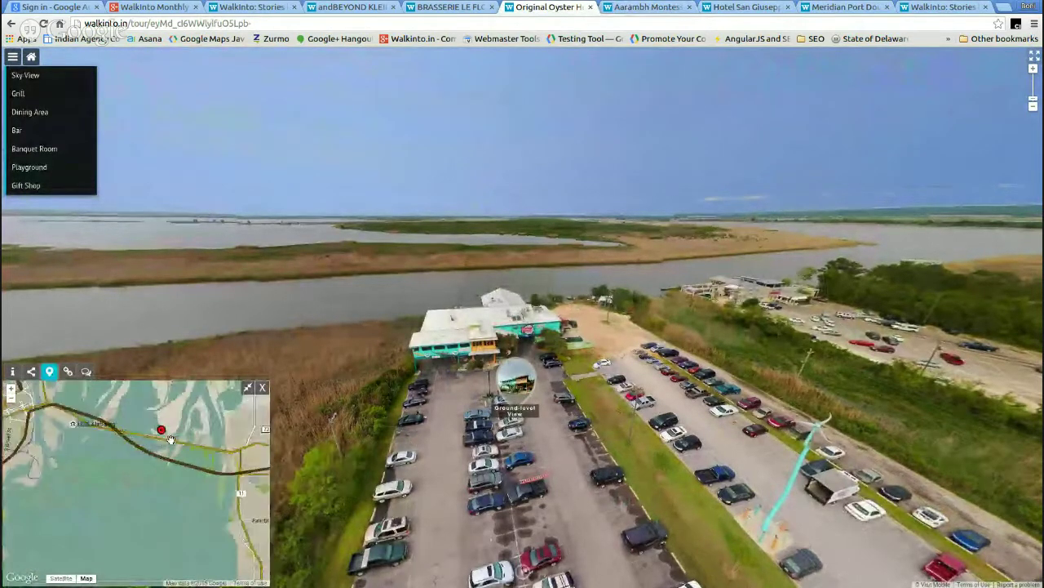
scroll(187, 434, down, 2)
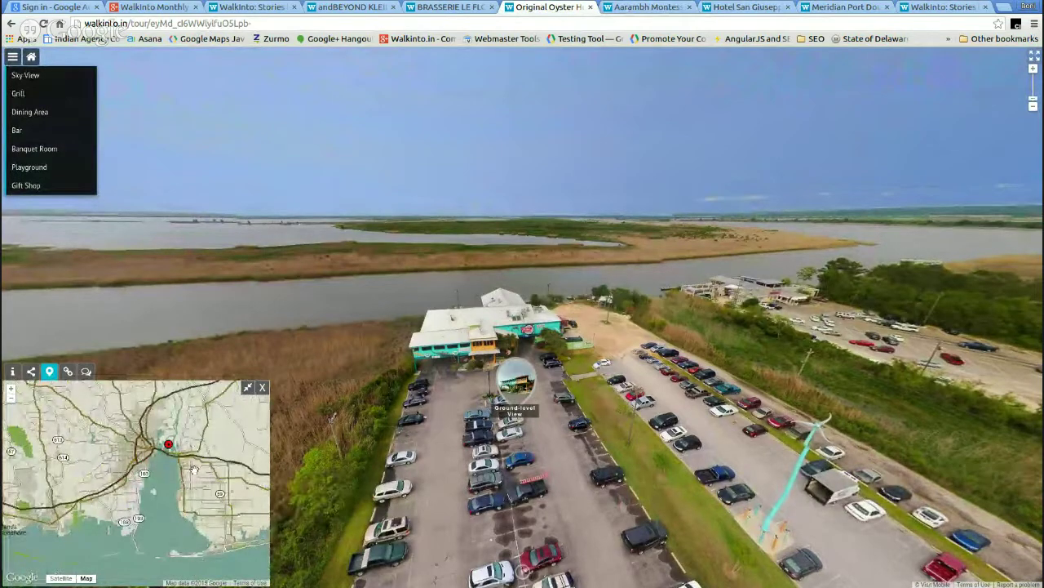
scroll(178, 492, down, 2)
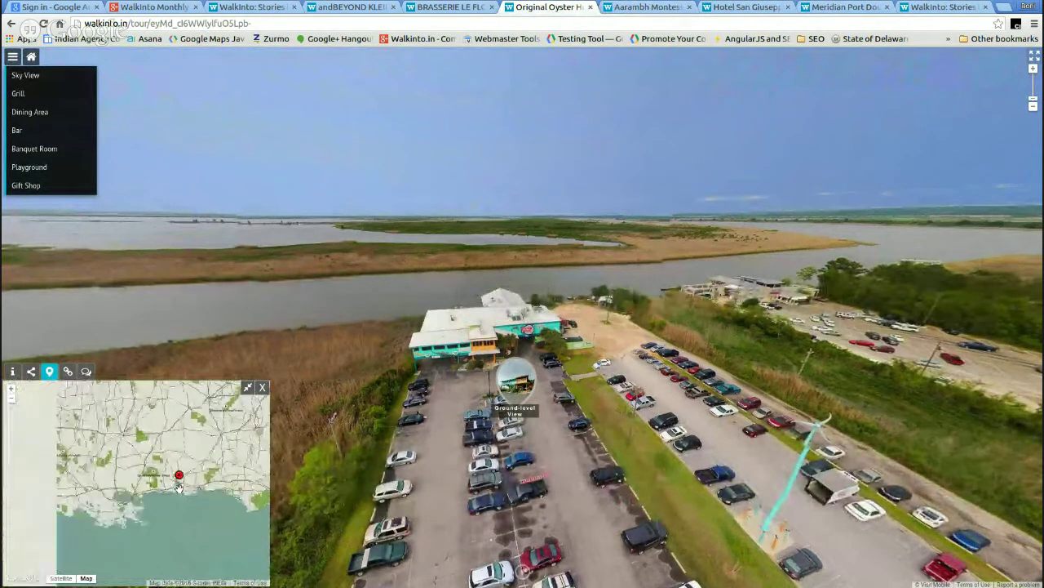
scroll(187, 483, down, 3)
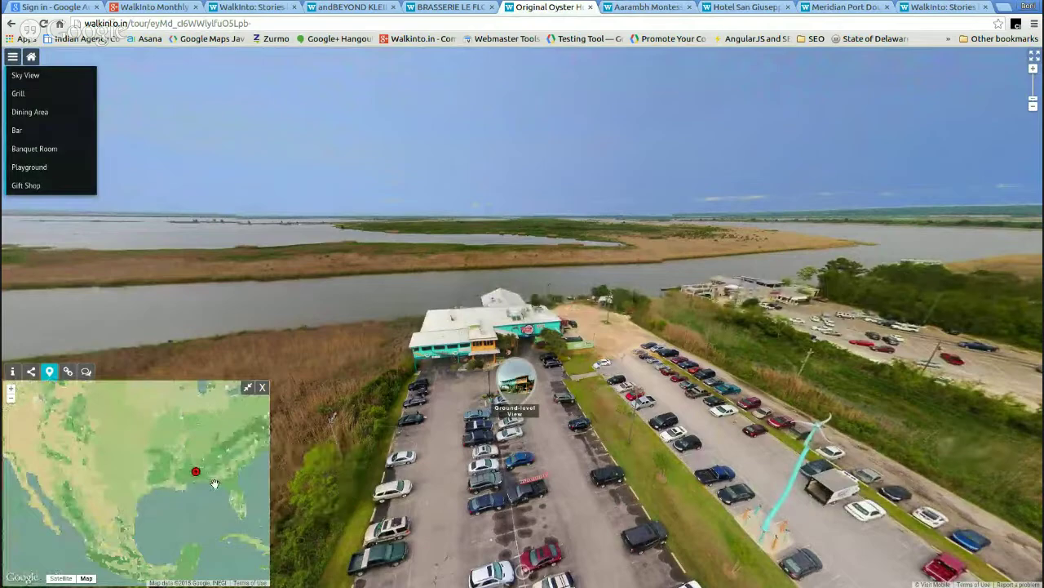
scroll(215, 483, up, 3)
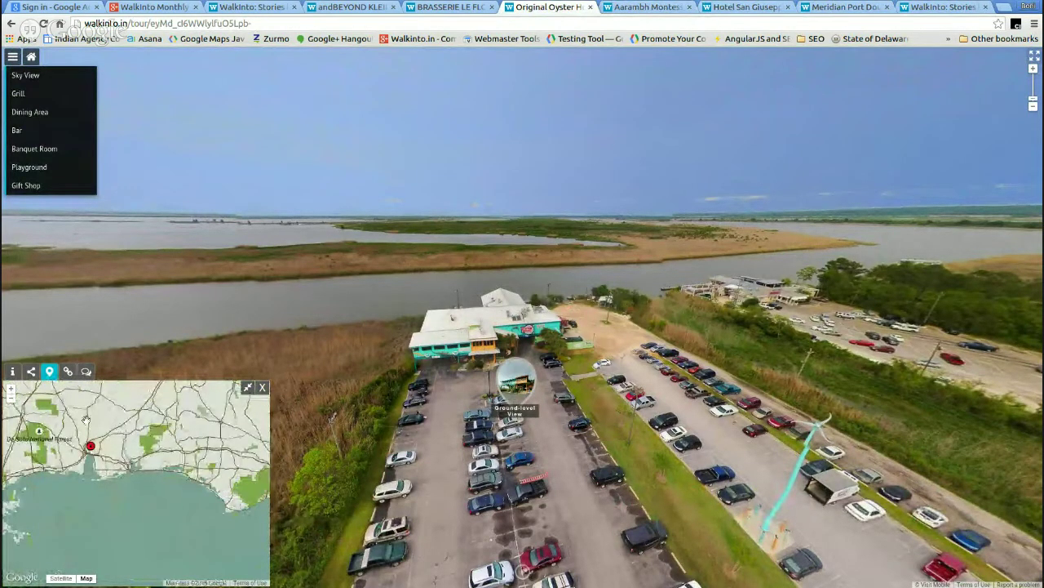
drag(520, 253, 560, 215)
scroll(127, 467, up, 1)
scroll(127, 466, up, 3)
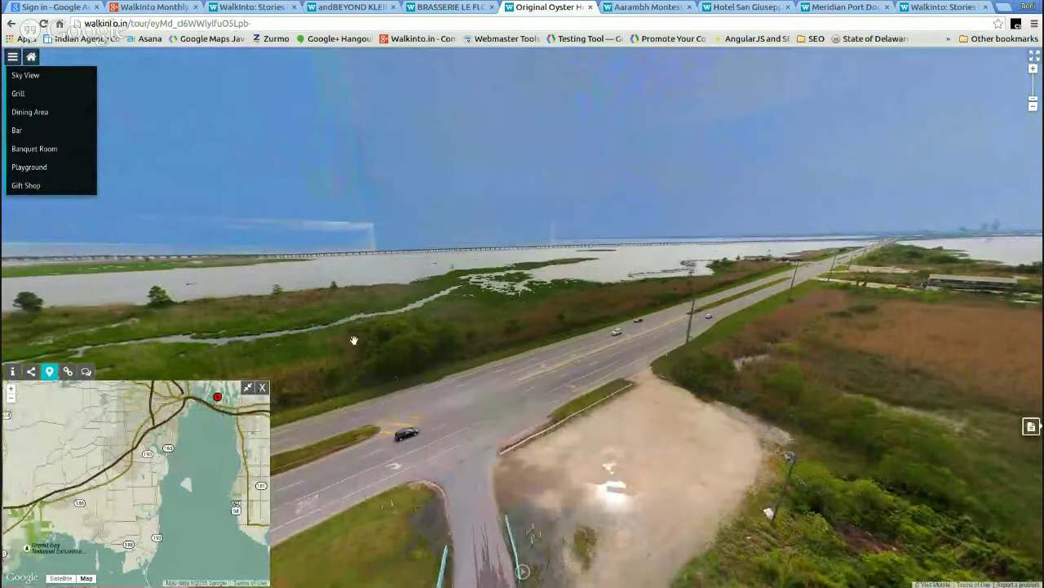
click(263, 389)
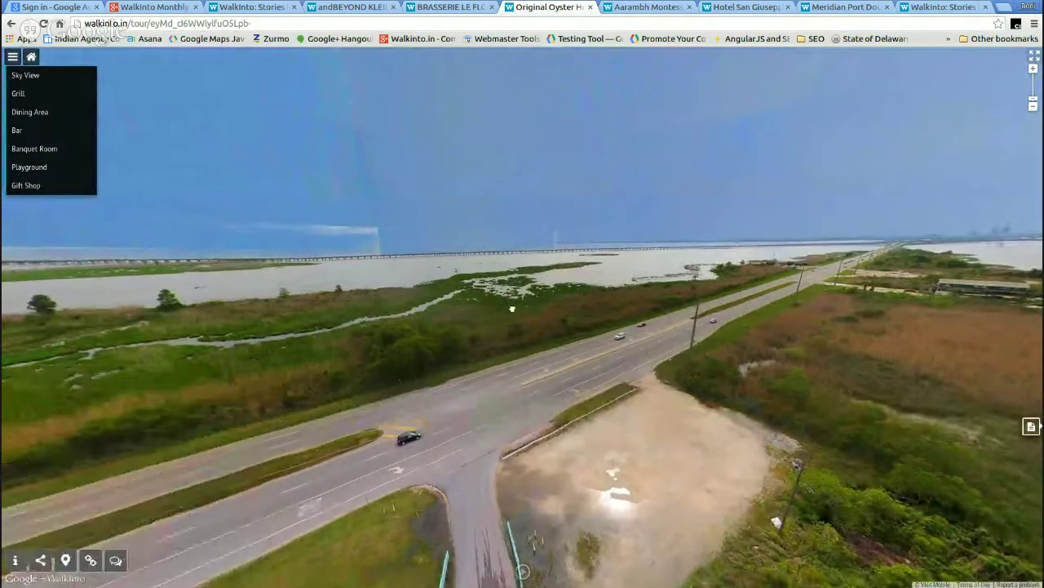
- Visit the Playground scene, return to the aerial view, drop to the entrance, then open the Brasserie tour
drag(513, 298, 539, 307)
click(33, 167)
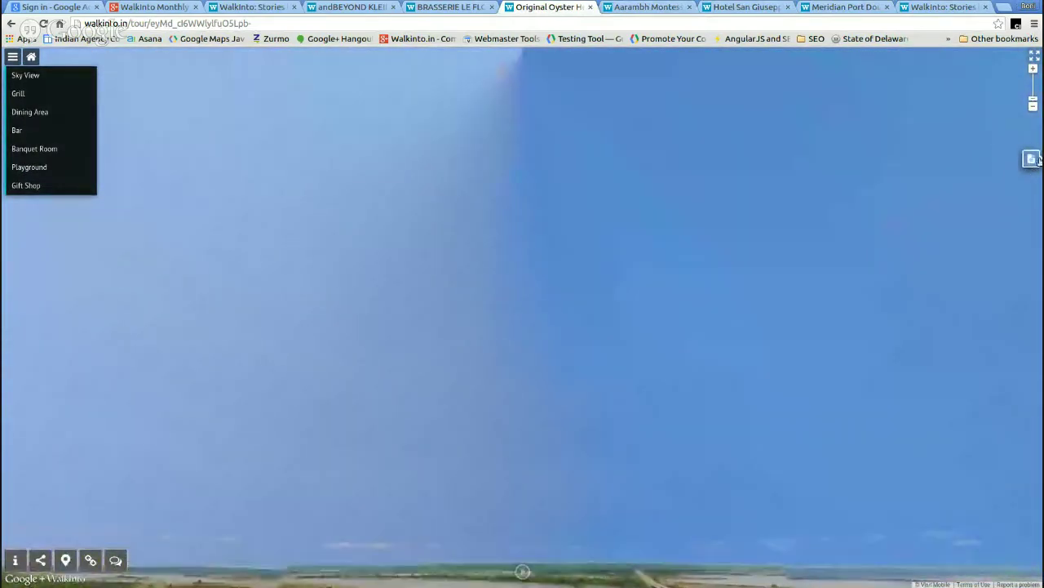
click(1031, 159)
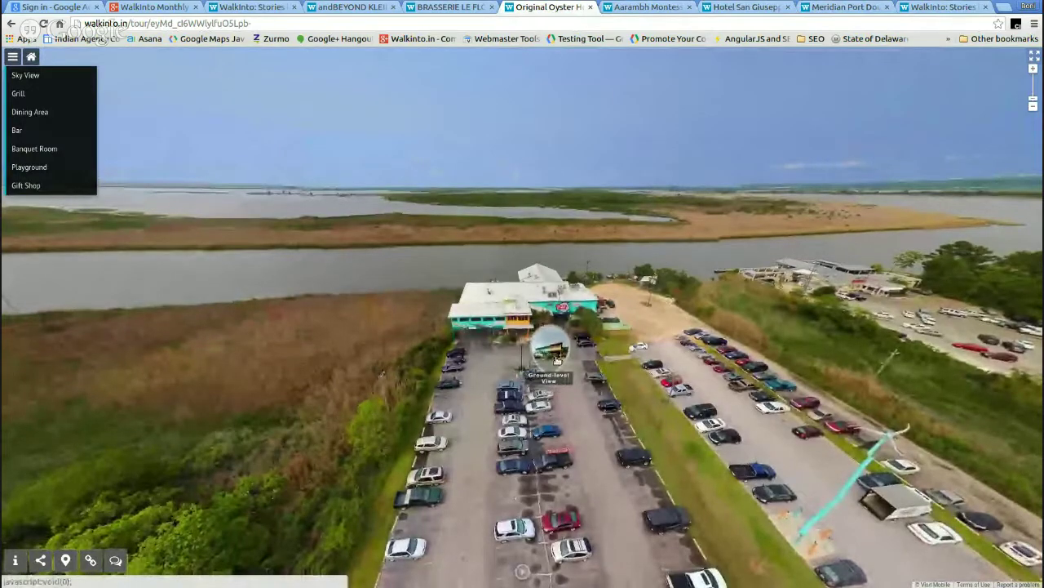
click(556, 357)
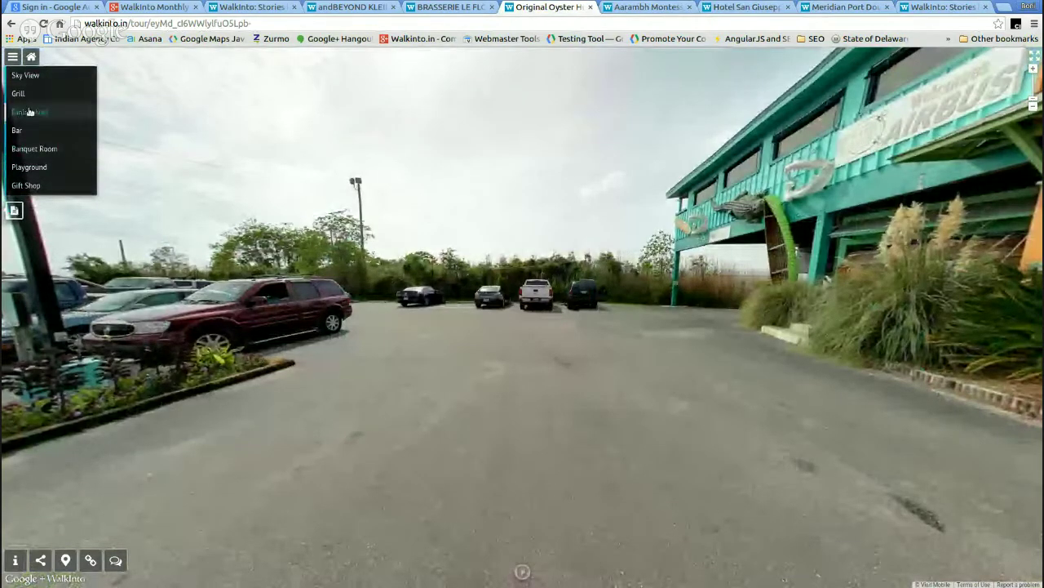
click(455, 10)
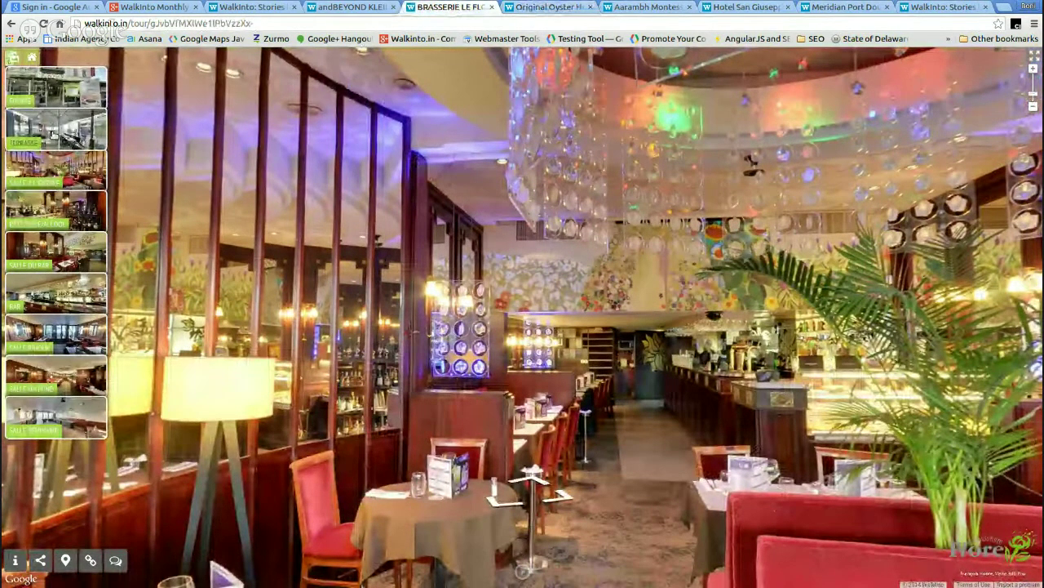
- Visit the Brasserie Le Flore Terrasse scene and show the brasserie's map and description
click(54, 134)
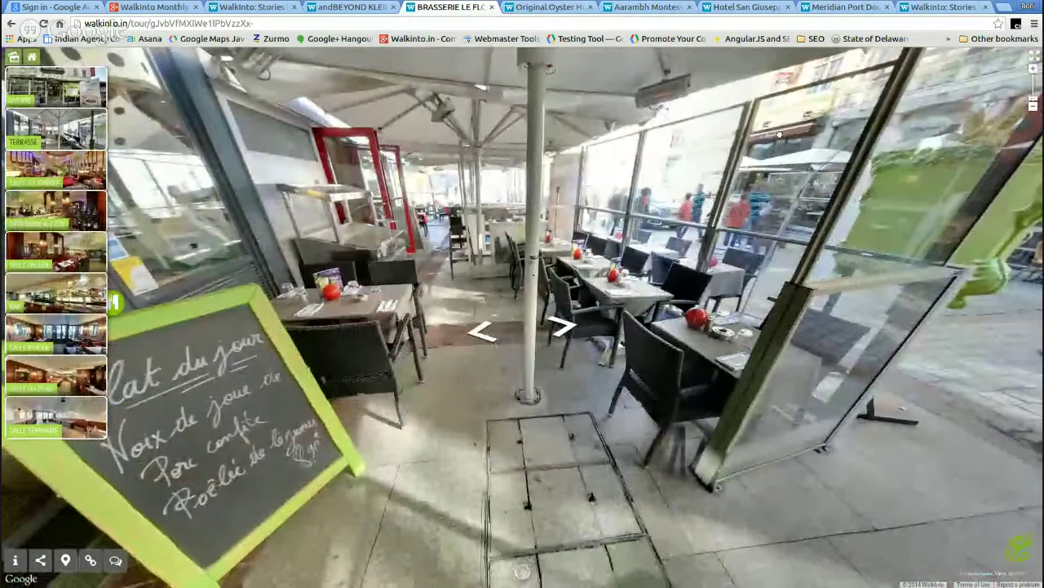
drag(780, 134, 798, 172)
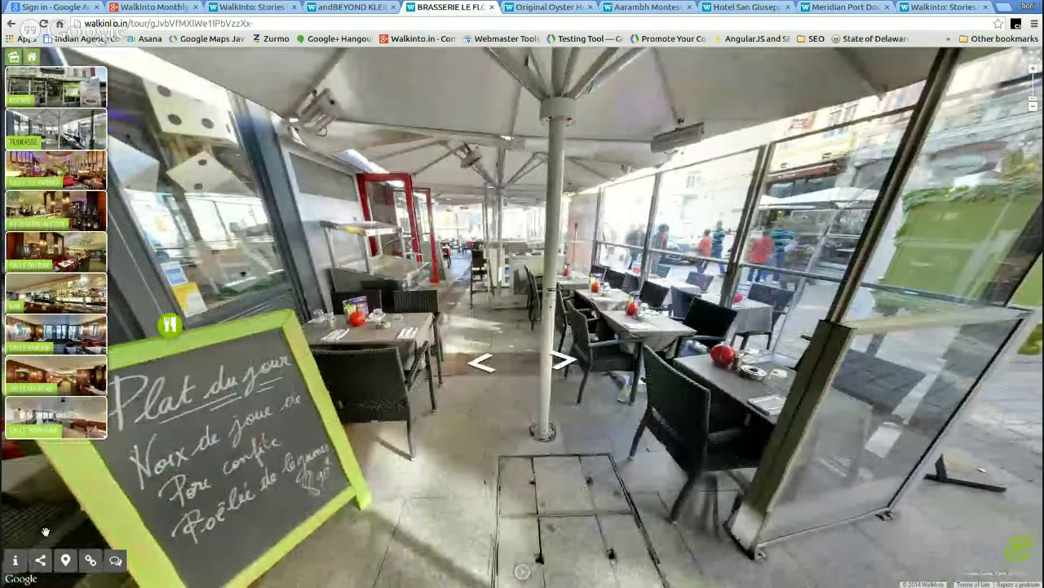
click(15, 561)
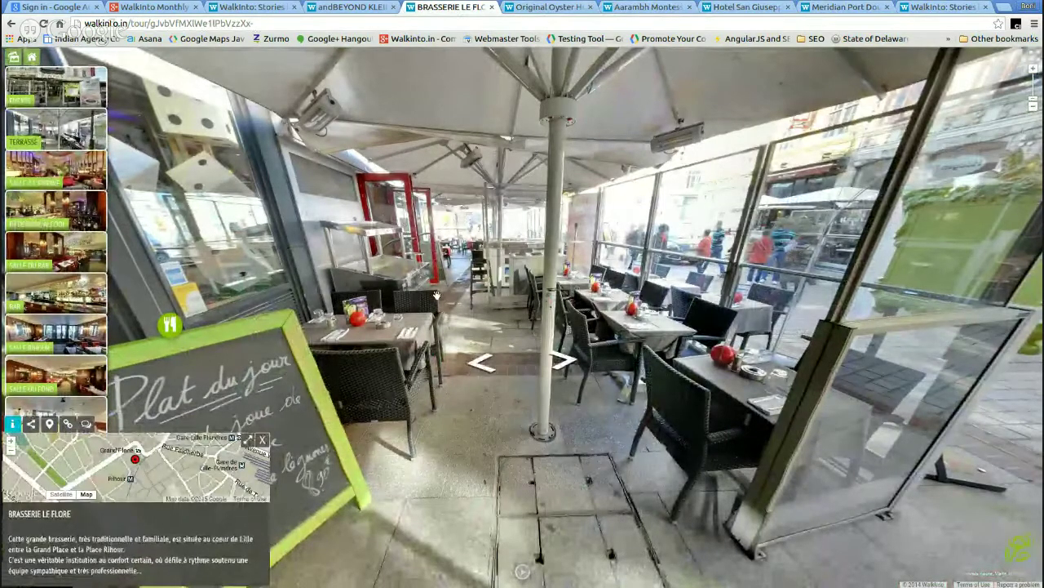
- Walk up to the brasserie doorway, view the awning and storefront, then switch to Klein's Camp
click(337, 275)
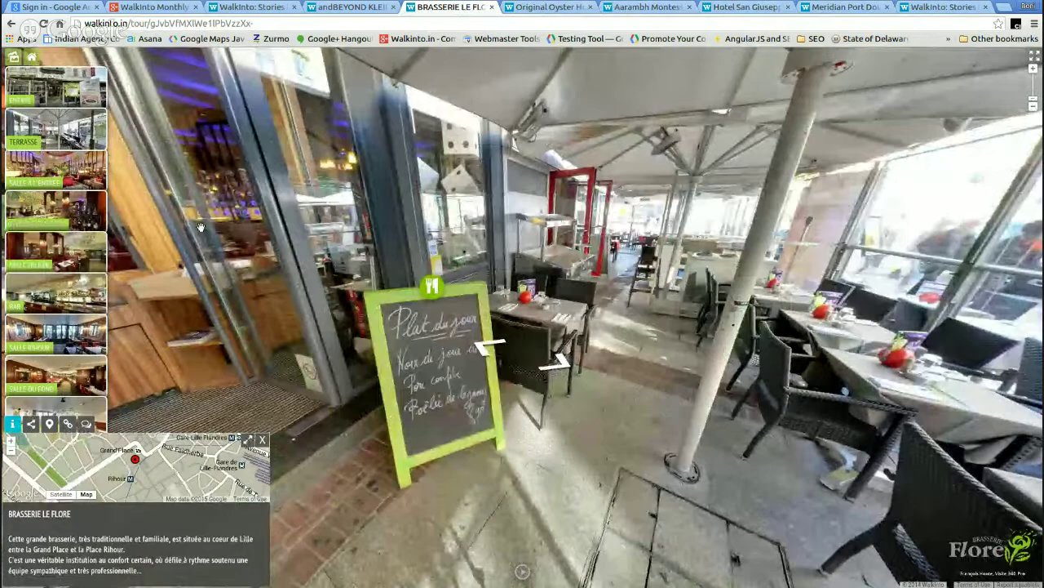
click(314, 238)
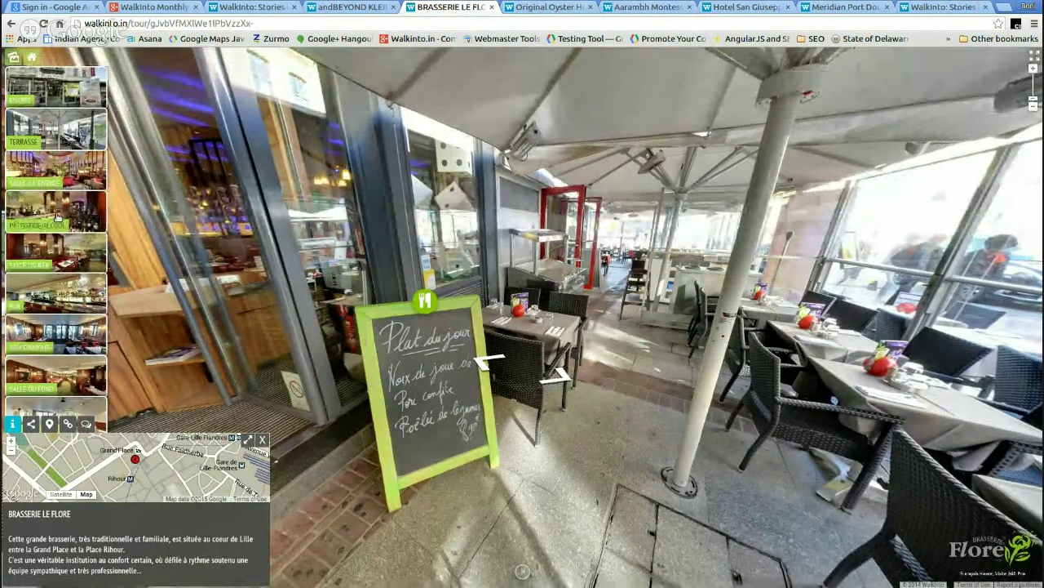
drag(456, 295, 448, 366)
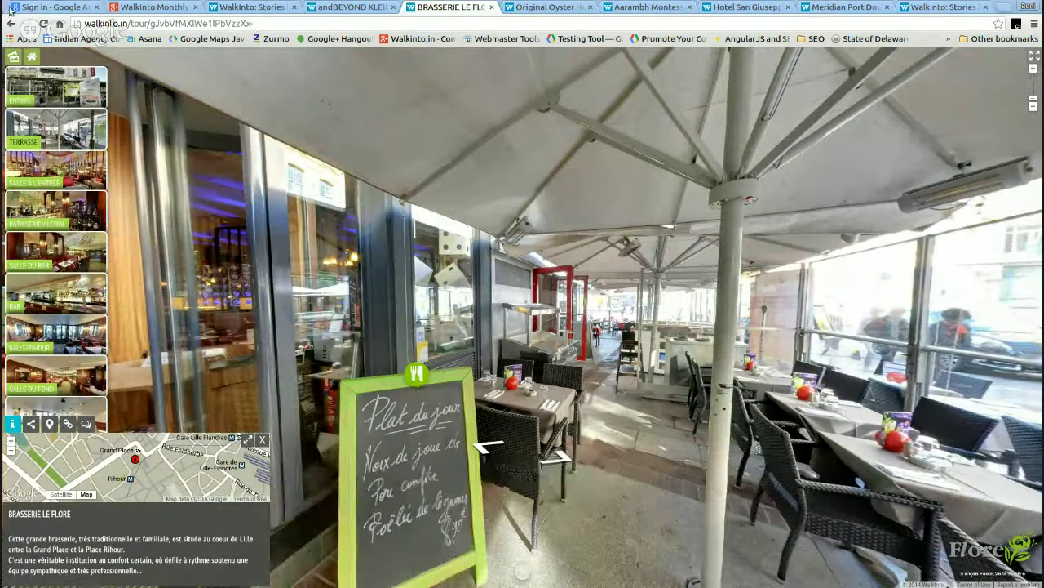
drag(302, 85, 403, 64)
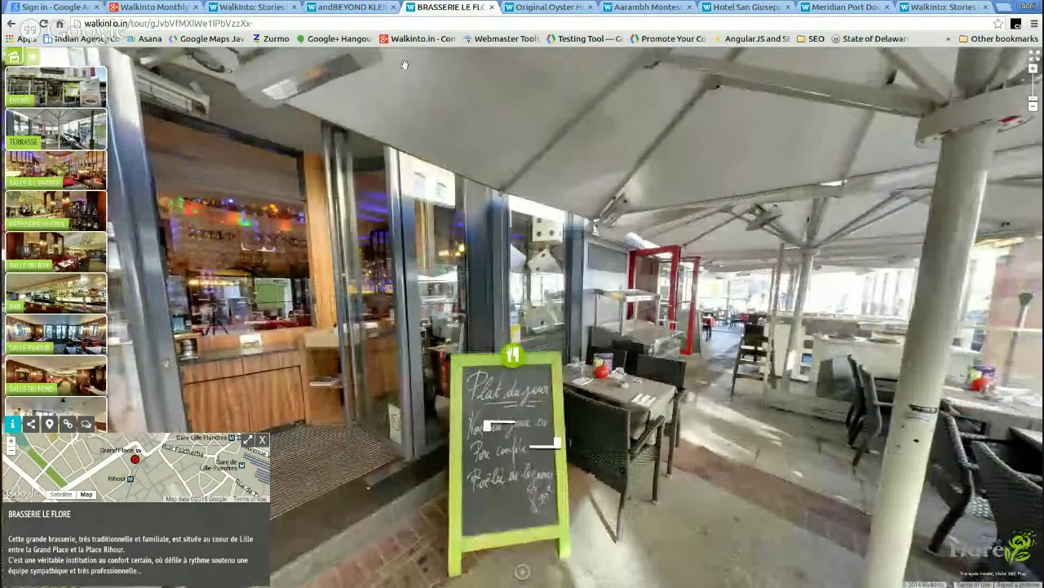
click(349, 8)
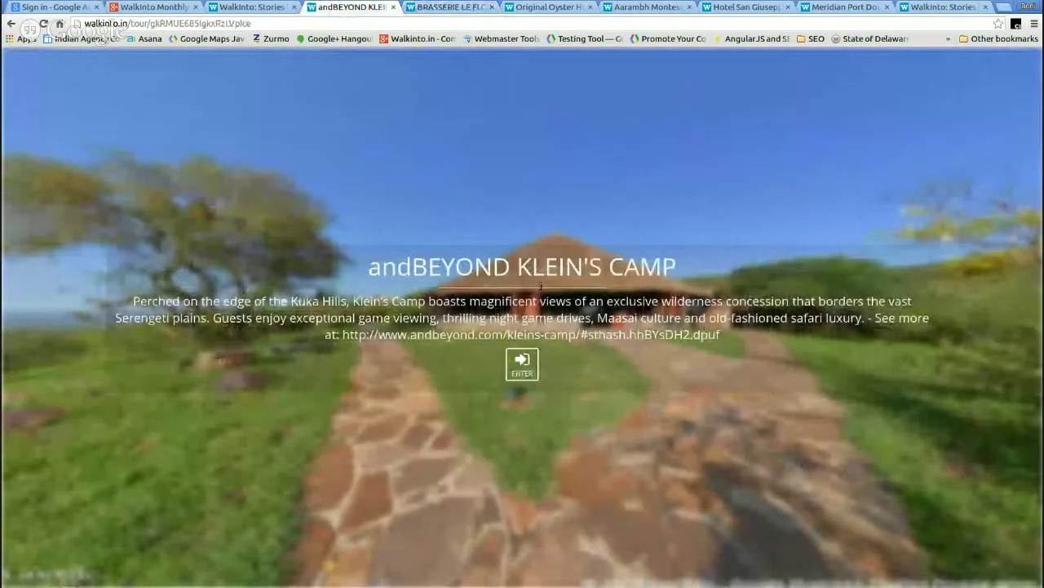
- Enter the Klein's Camp 360° tour, look around, and toggle its Share and Comments panels
click(521, 363)
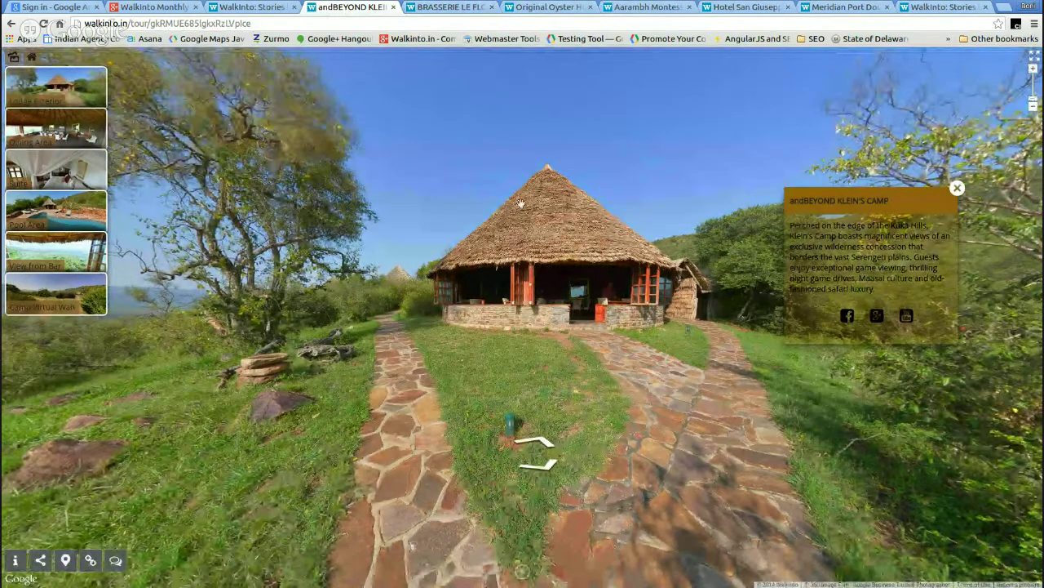
drag(574, 133, 557, 110)
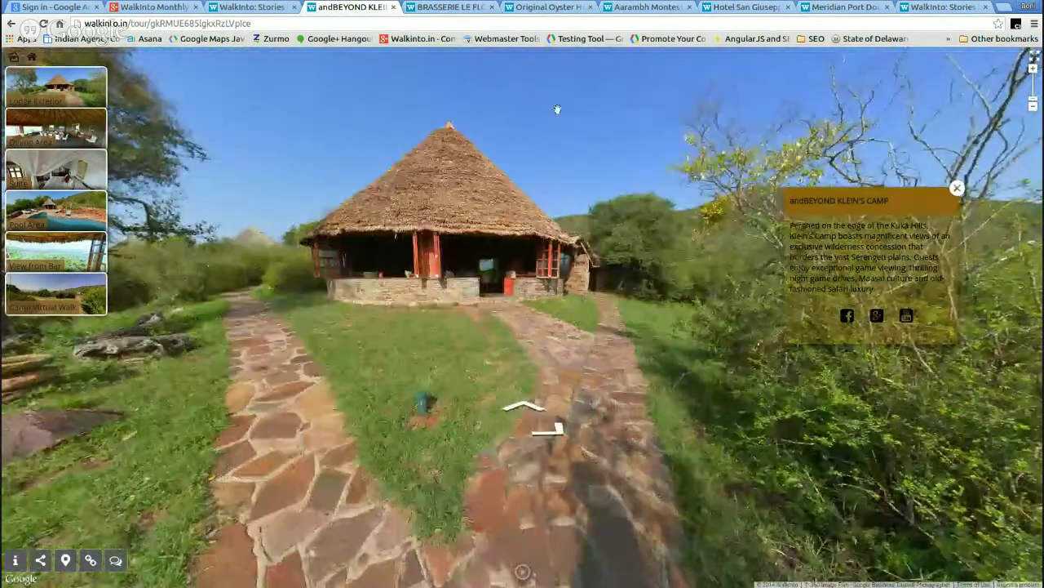
drag(802, 209, 882, 316)
drag(702, 273, 641, 228)
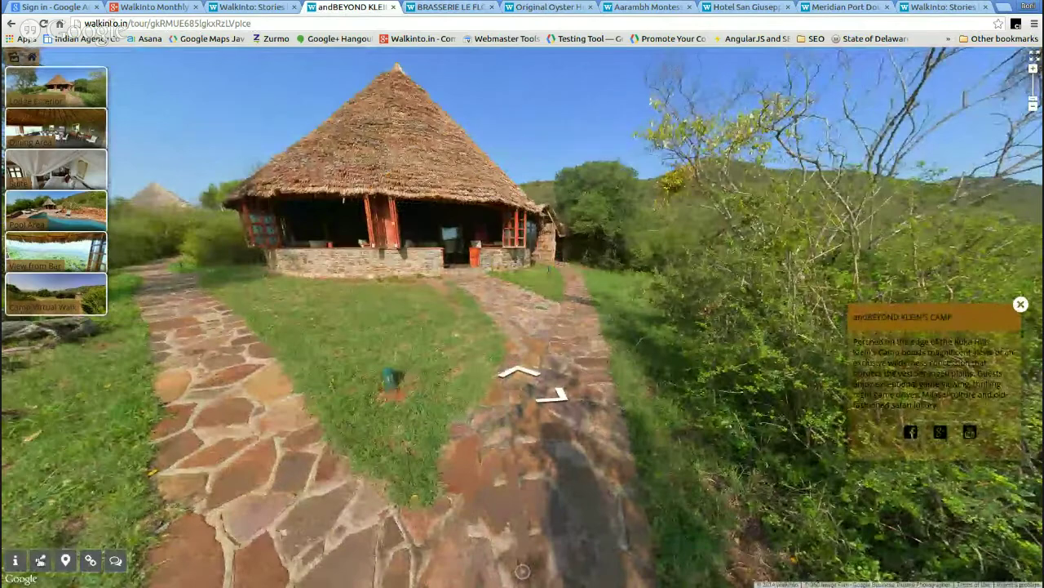
click(42, 561)
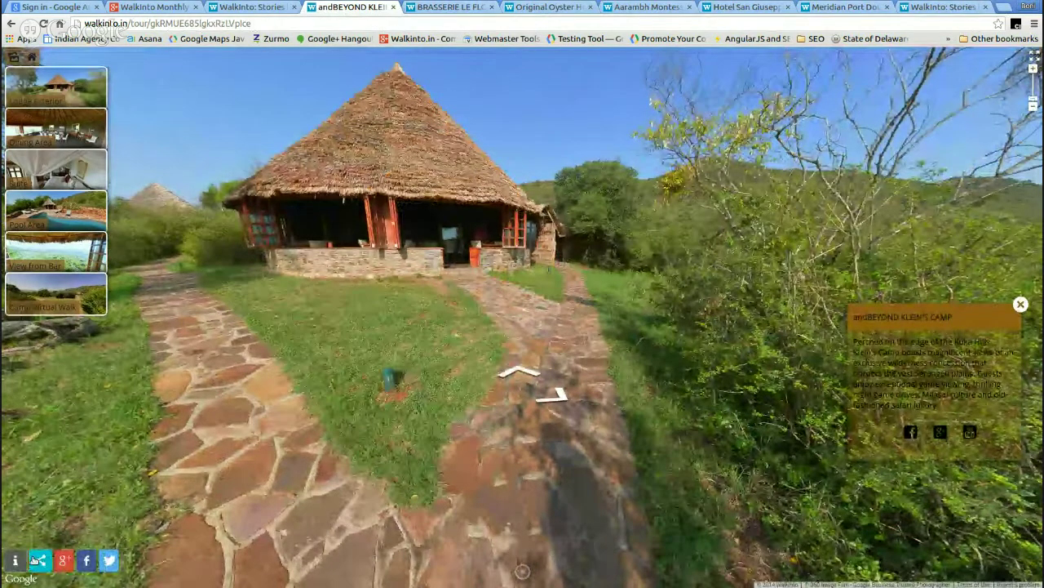
click(38, 561)
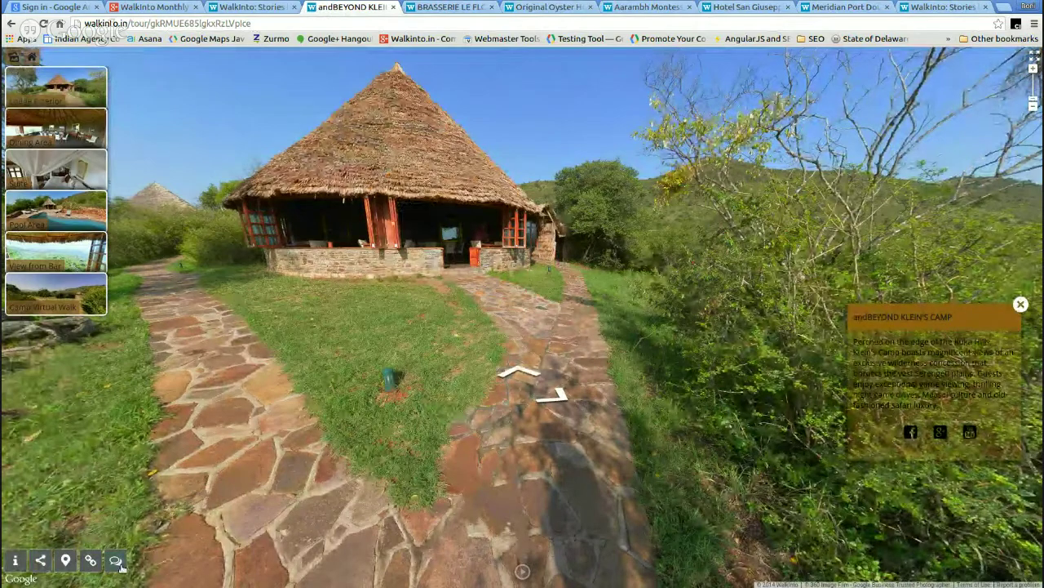
click(115, 561)
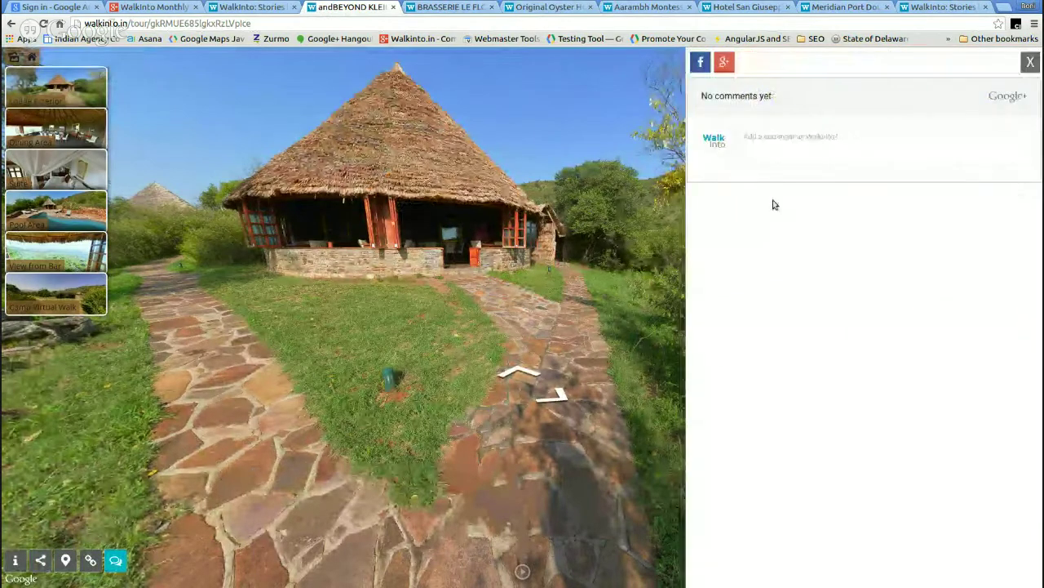
click(1031, 62)
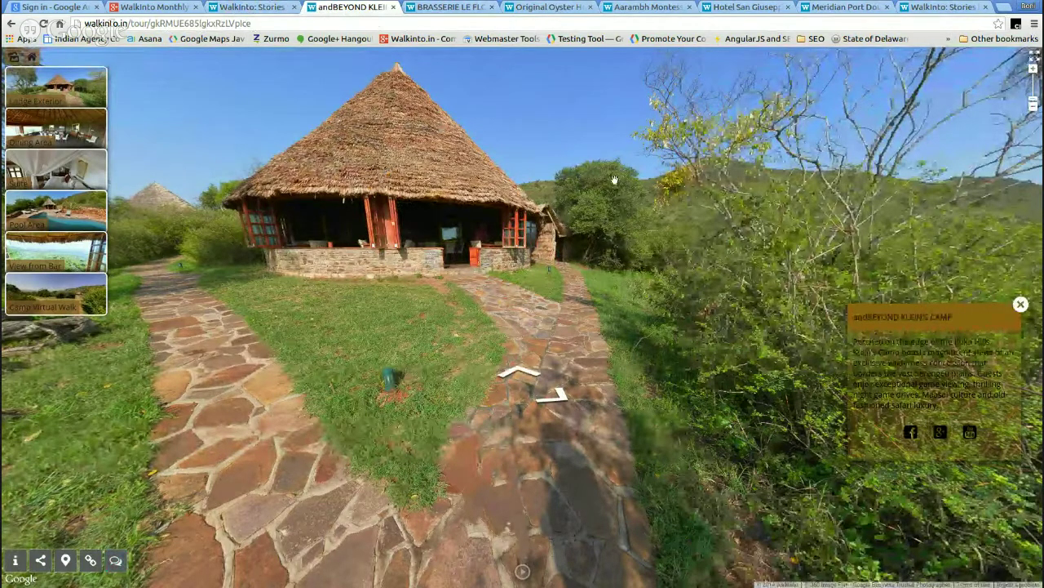
- Jump to the Lodge Exterior scene, look toward the hut and sky, then return to the WalkInto homepage
click(37, 82)
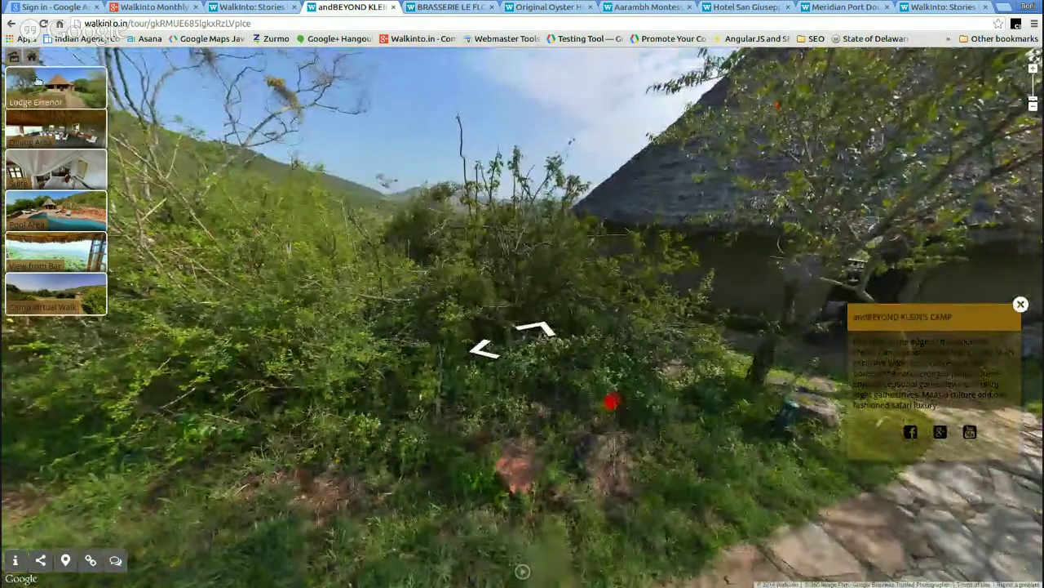
drag(644, 152, 443, 200)
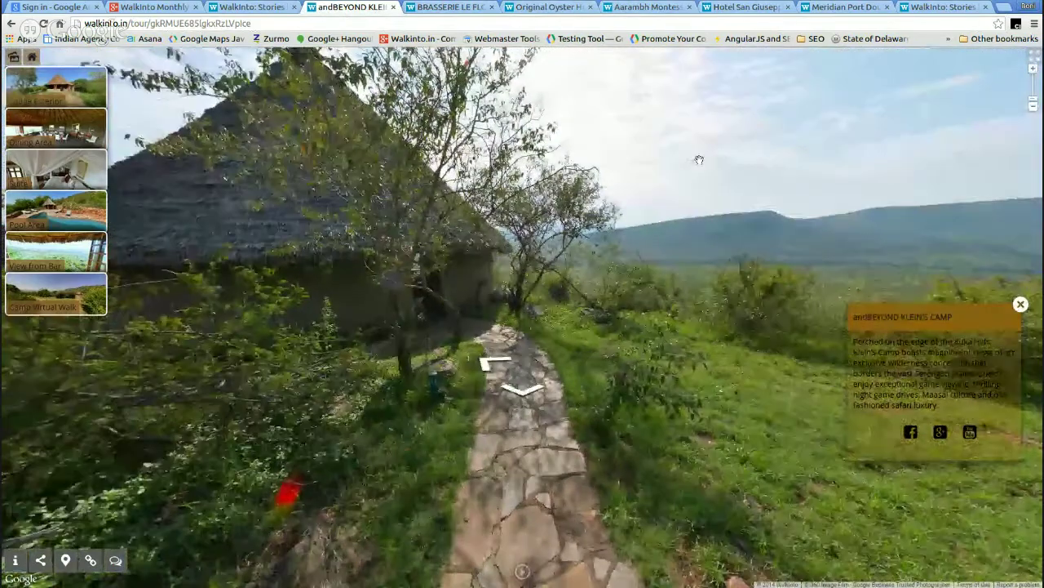
drag(697, 158, 694, 261)
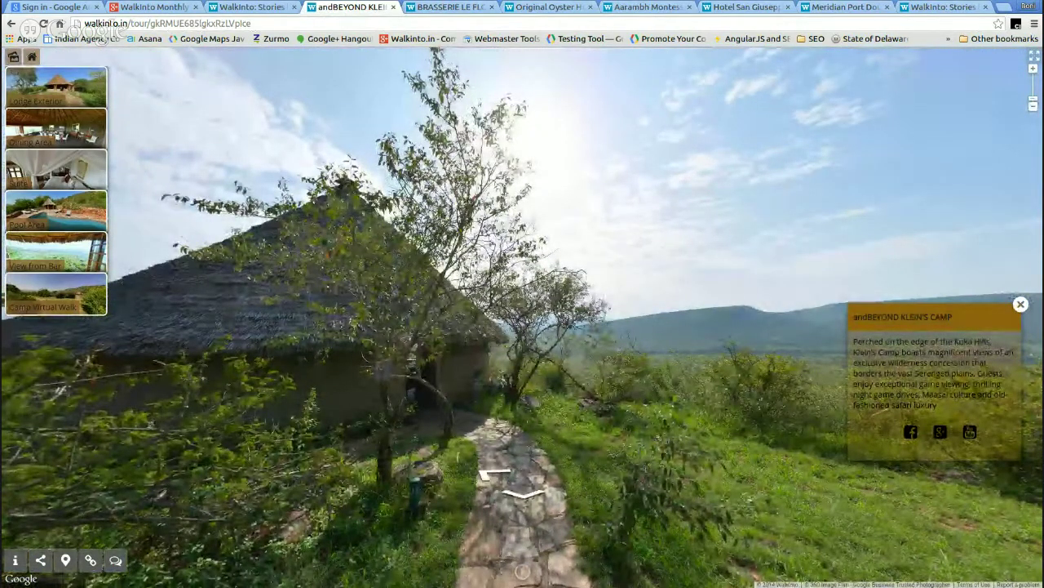
click(942, 6)
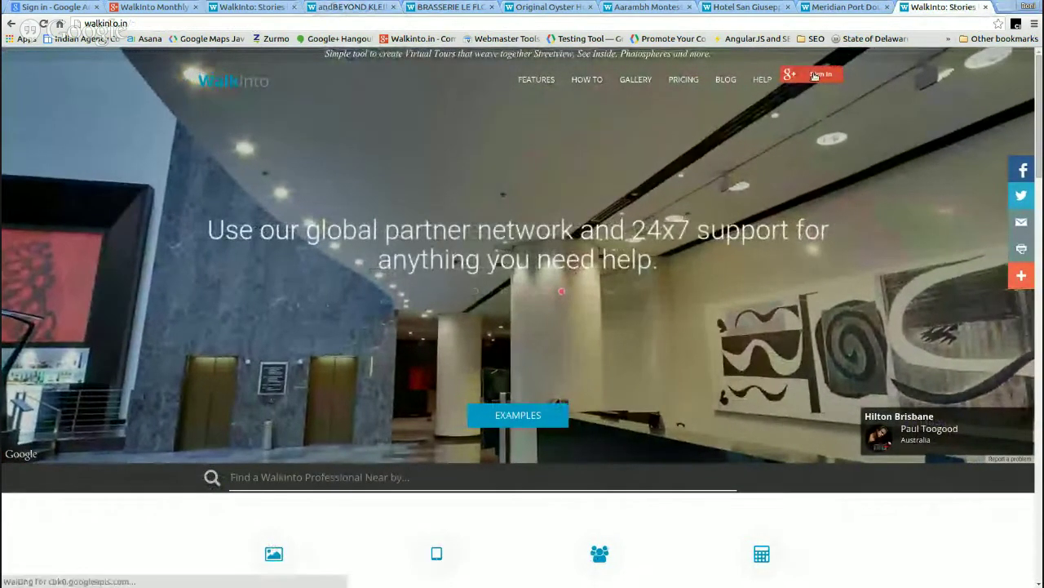
- Sign in with Google+, filter tours by 'HO', clear the filter, and open Edit Profile
click(814, 76)
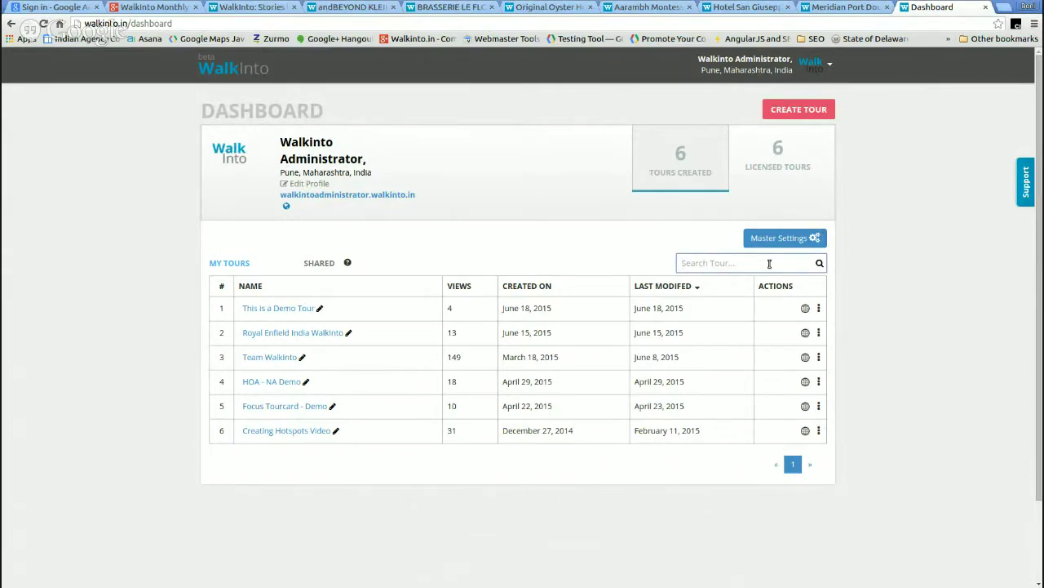
text(HO)
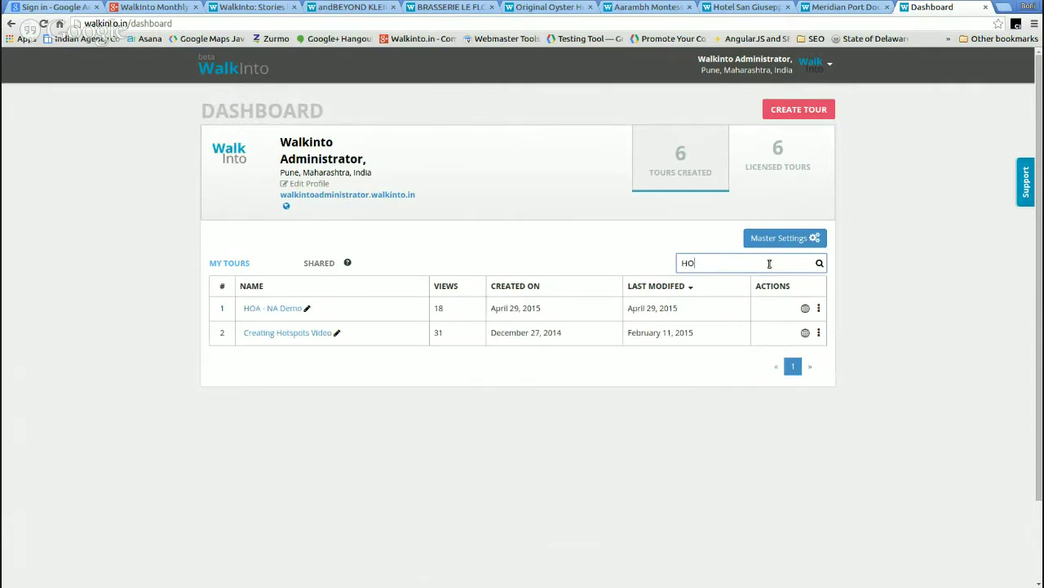
key(BackSpace)
key(BackSpace)
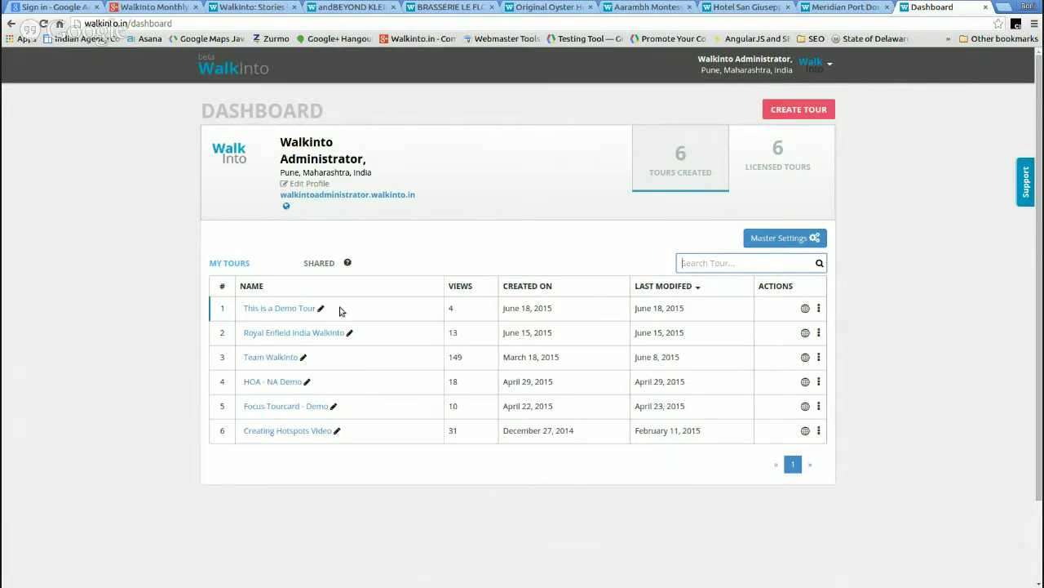
mouse_move(350, 264)
click(310, 184)
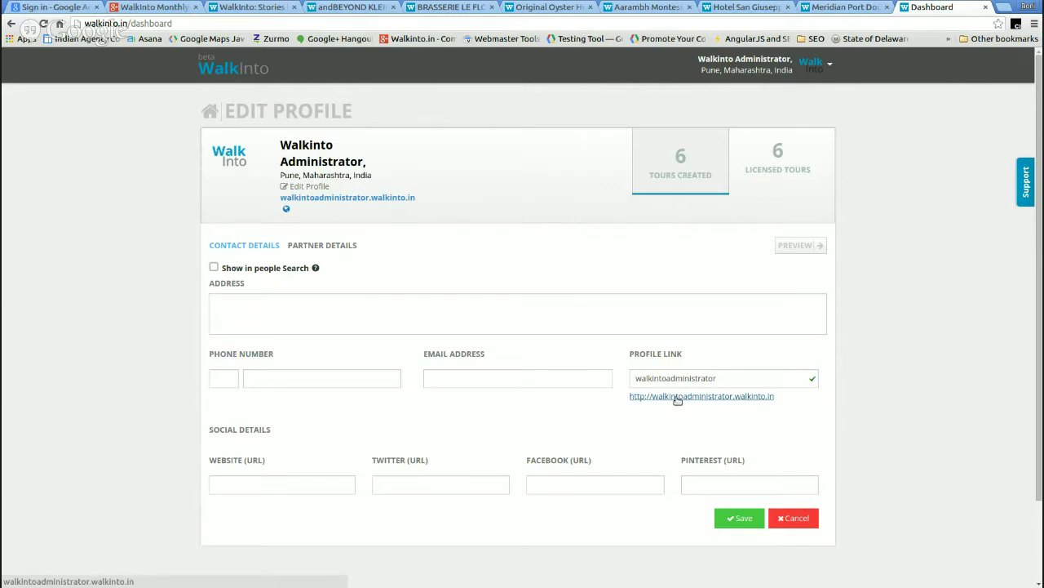
- Change the profile link to anythingyouwant.walkinto.in, save it, and follow the new link
drag(777, 397, 633, 396)
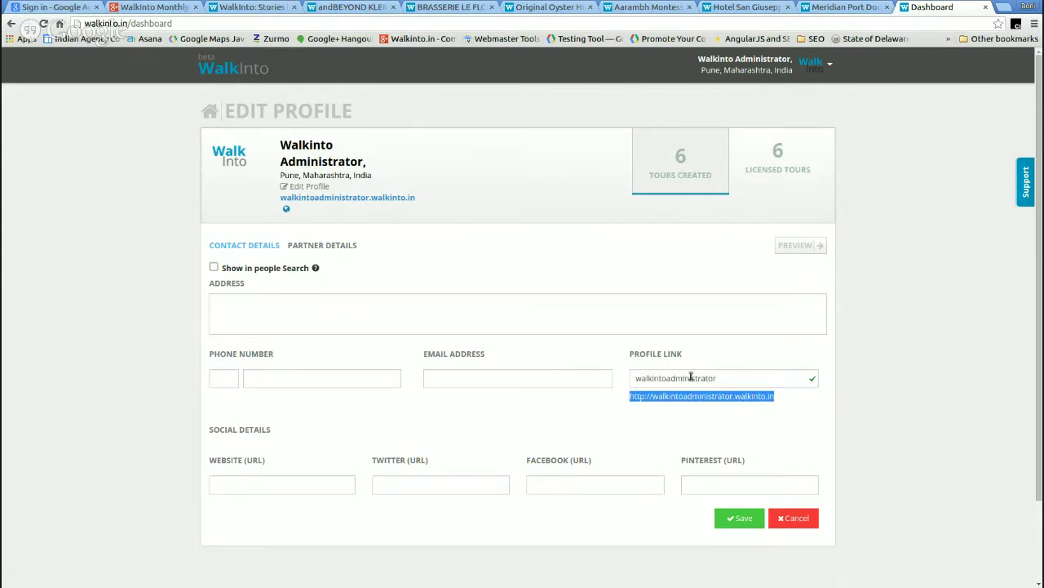
click(734, 380)
double_click(698, 380)
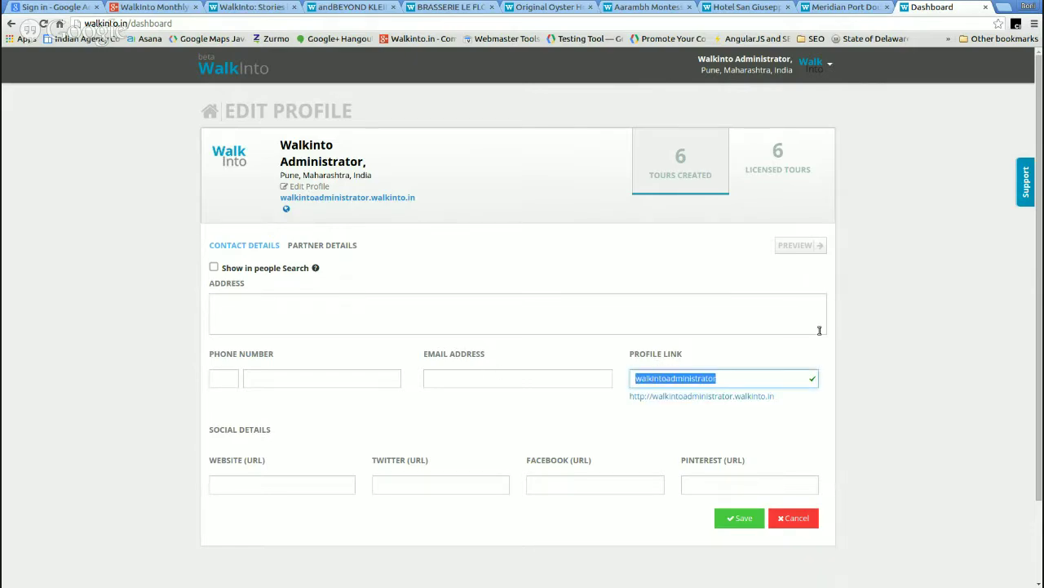
text(anythin)
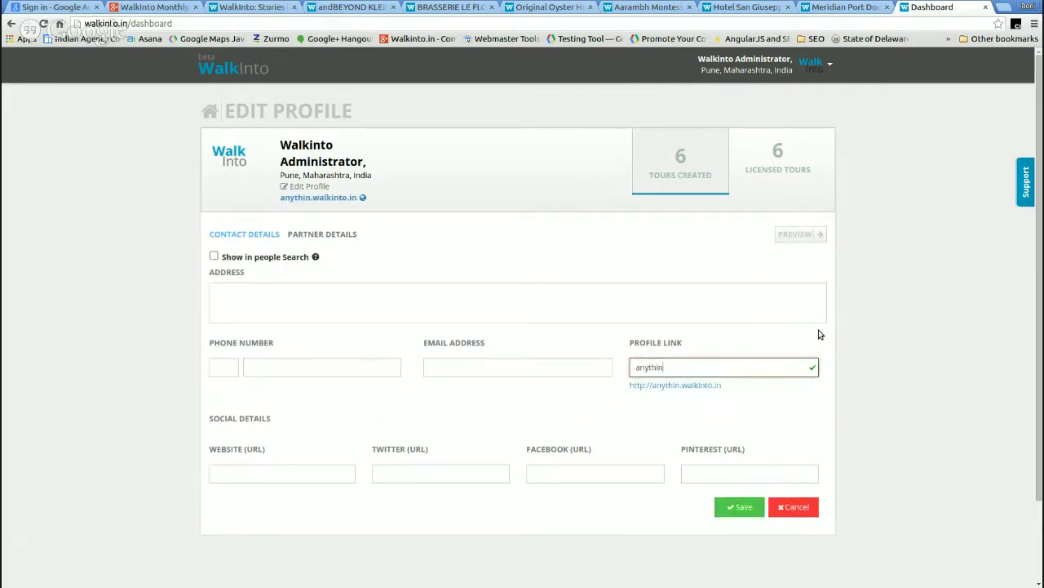
text(gyouwant)
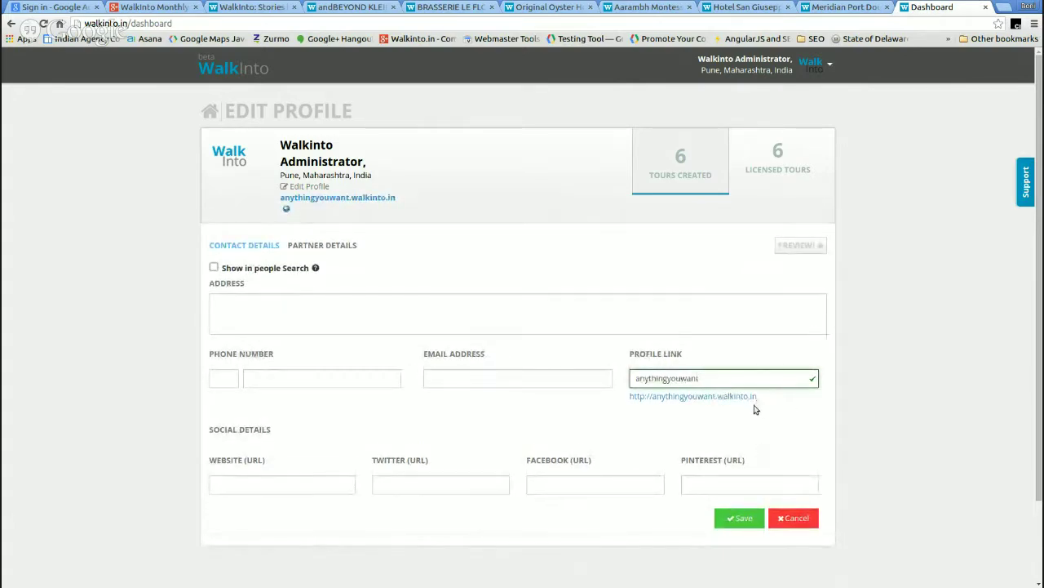
click(748, 518)
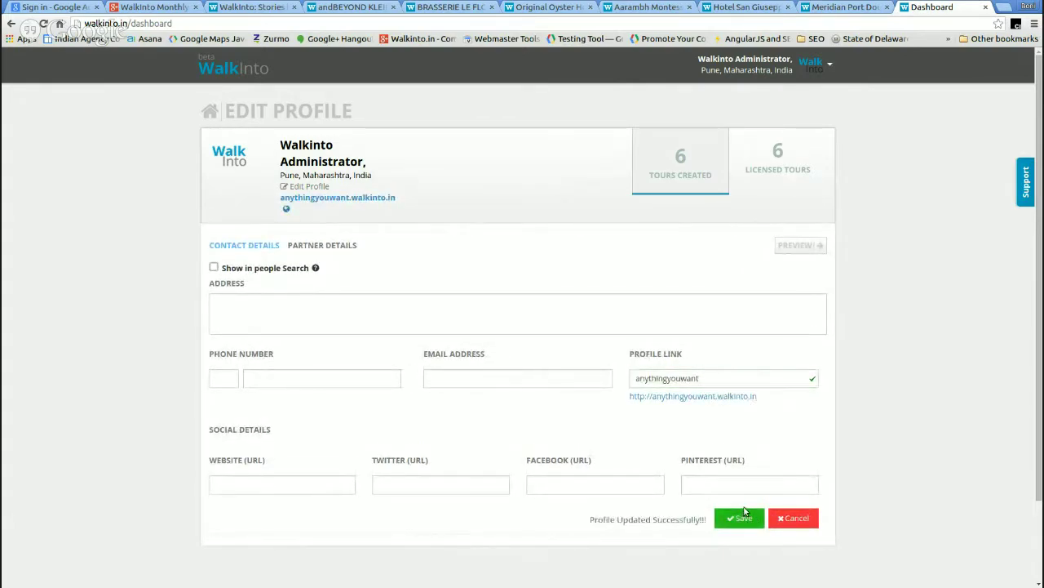
click(718, 398)
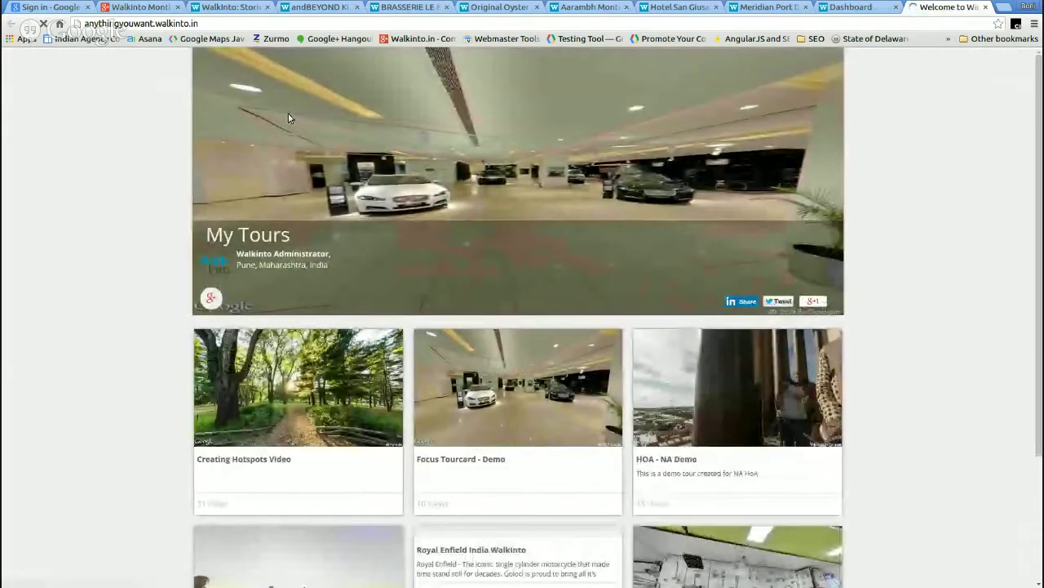
- Scroll the public My Tours page, close it, and cancel the Edit Profile form
scroll(593, 231, down, 3)
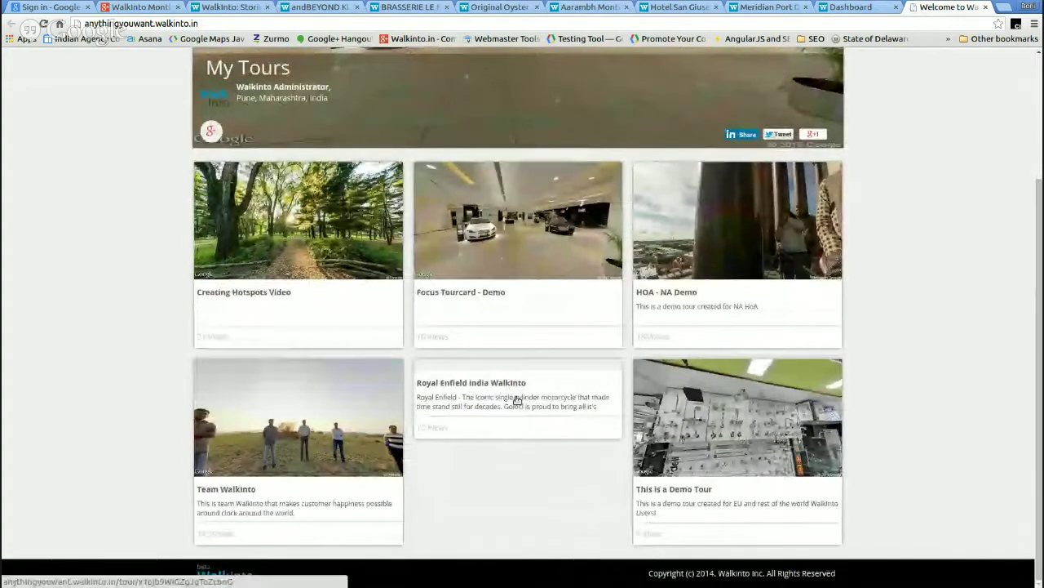
scroll(532, 343, up, 3)
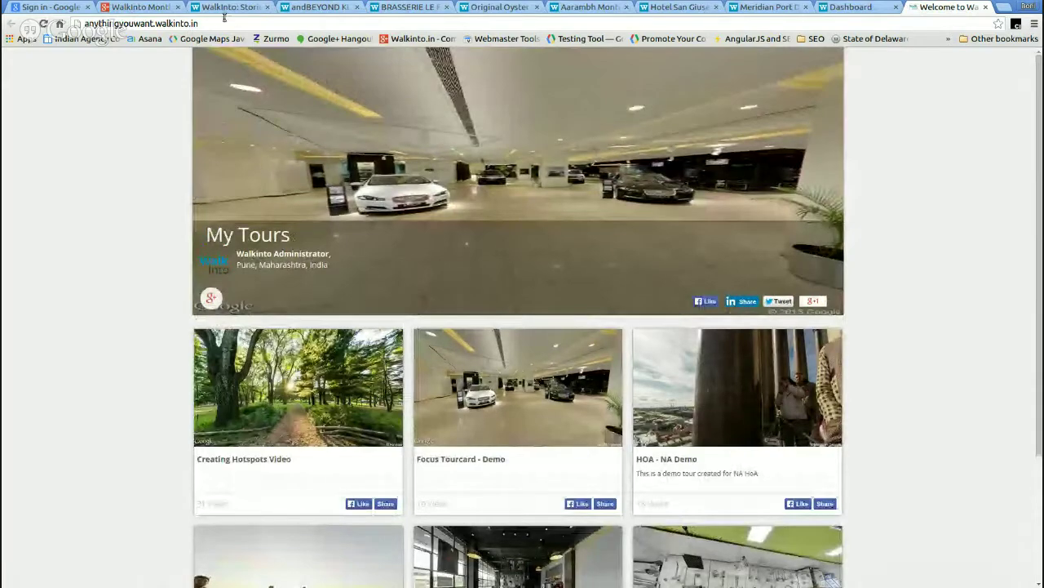
click(986, 6)
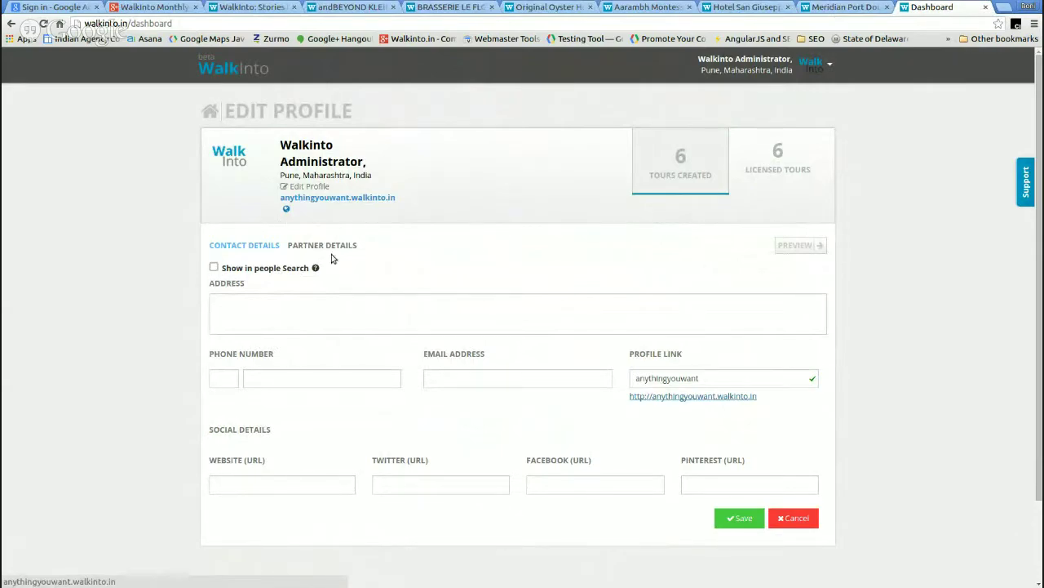
mouse_move(318, 270)
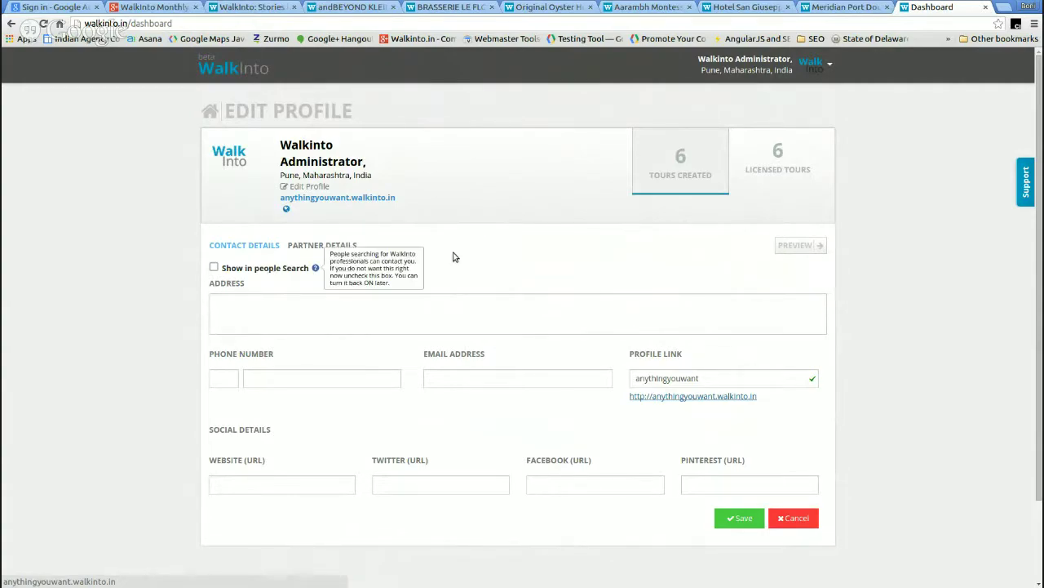
scroll(687, 381, down, 2)
click(790, 421)
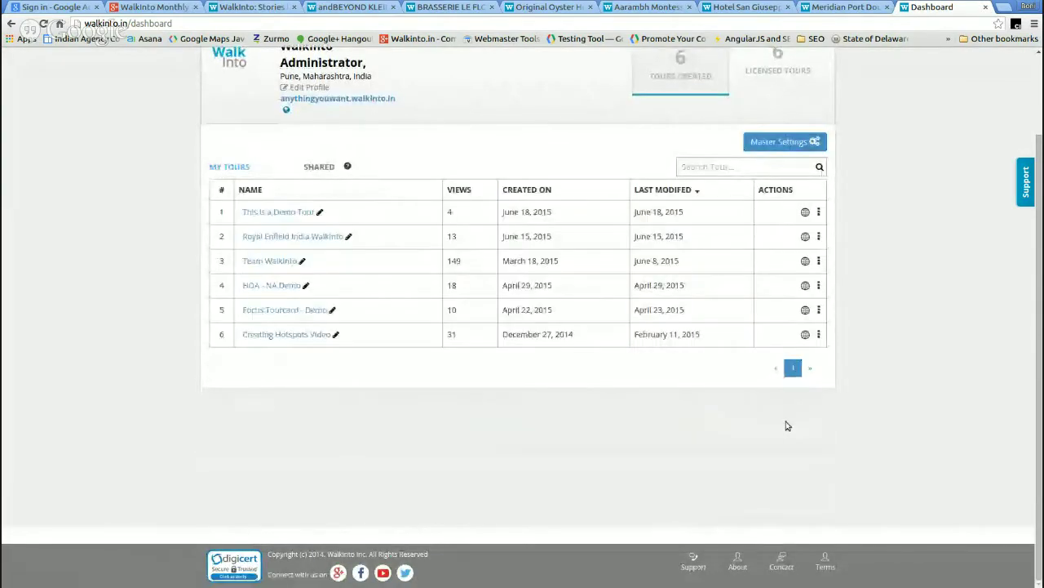
scroll(683, 210, up, 2)
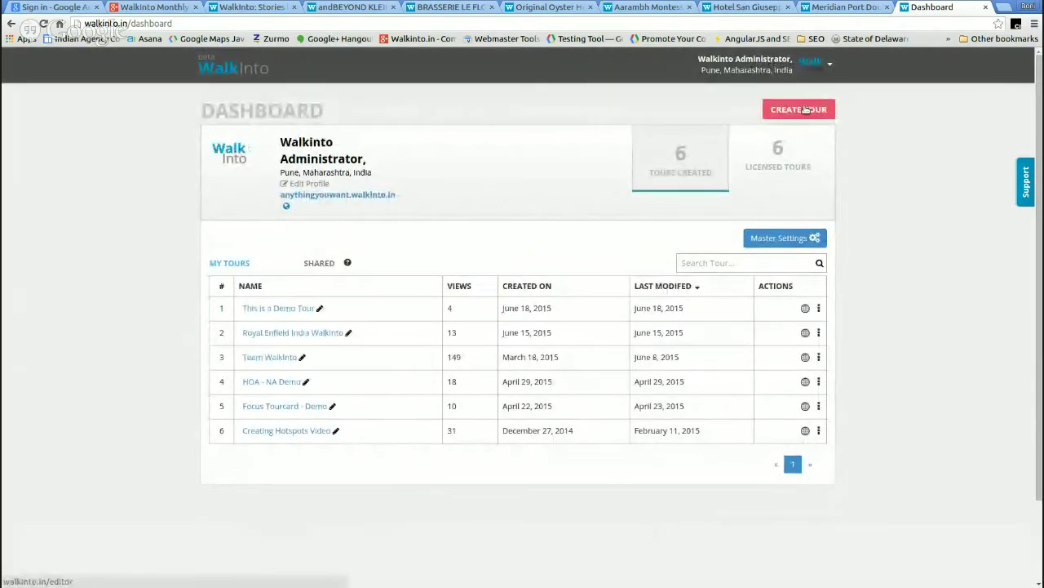
- Create a new Untitled tour and pan its world map slightly left
click(805, 110)
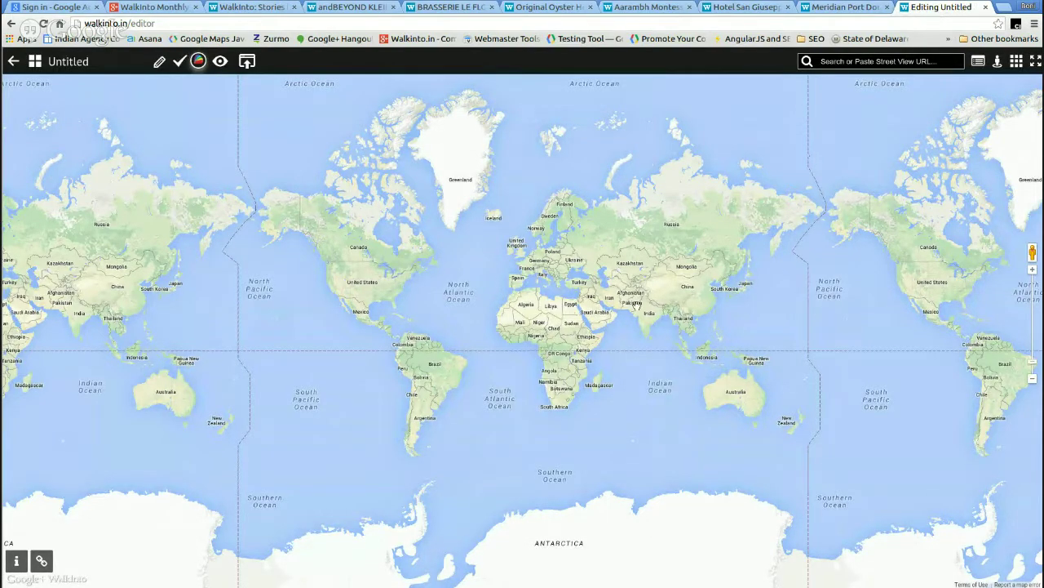
drag(640, 330, 618, 327)
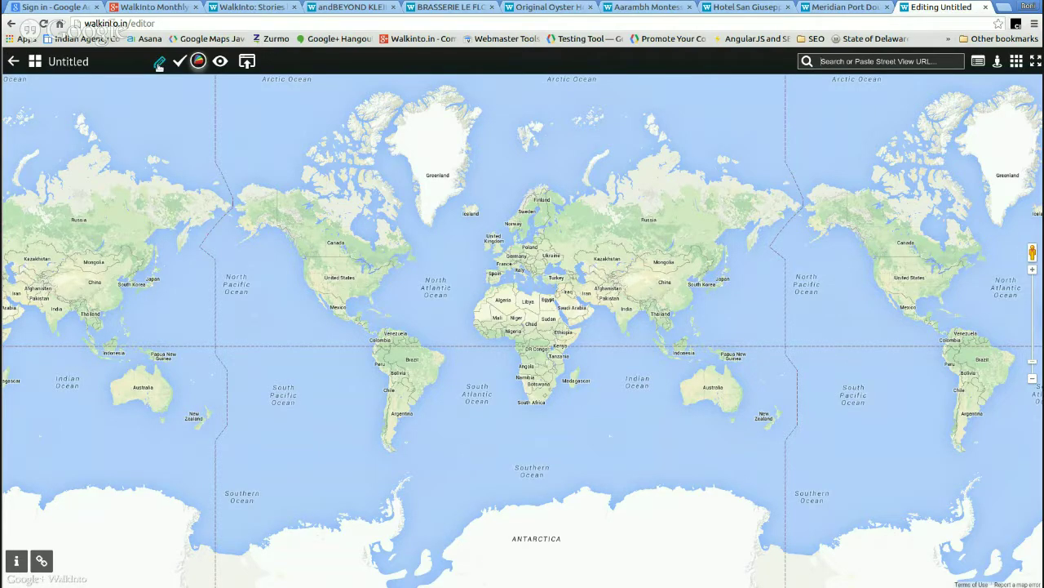
- Rename the untitled tour to 'Demo Tour for HOA : June 19th'
click(159, 64)
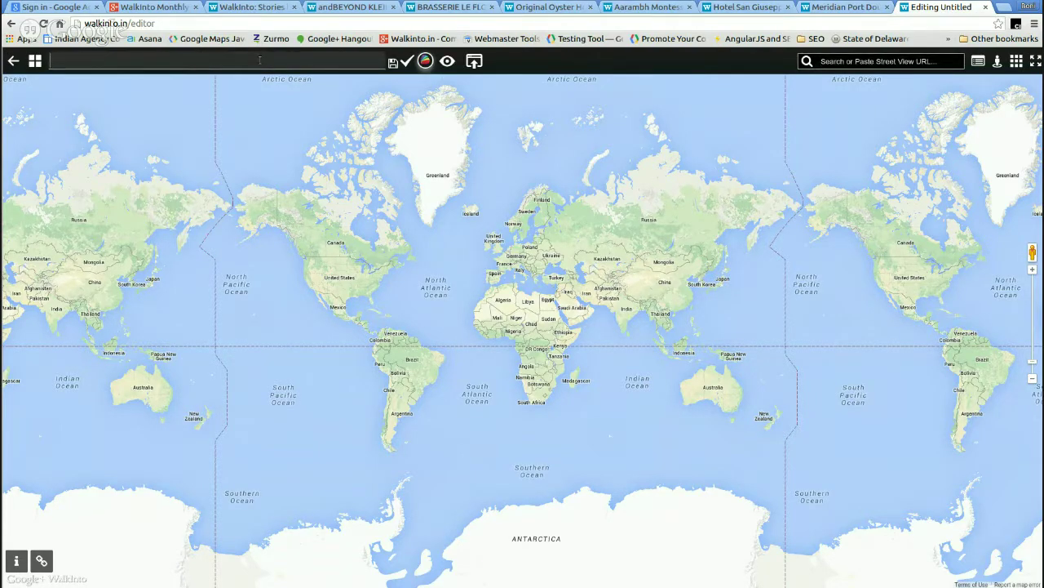
text(Demo Tour for)
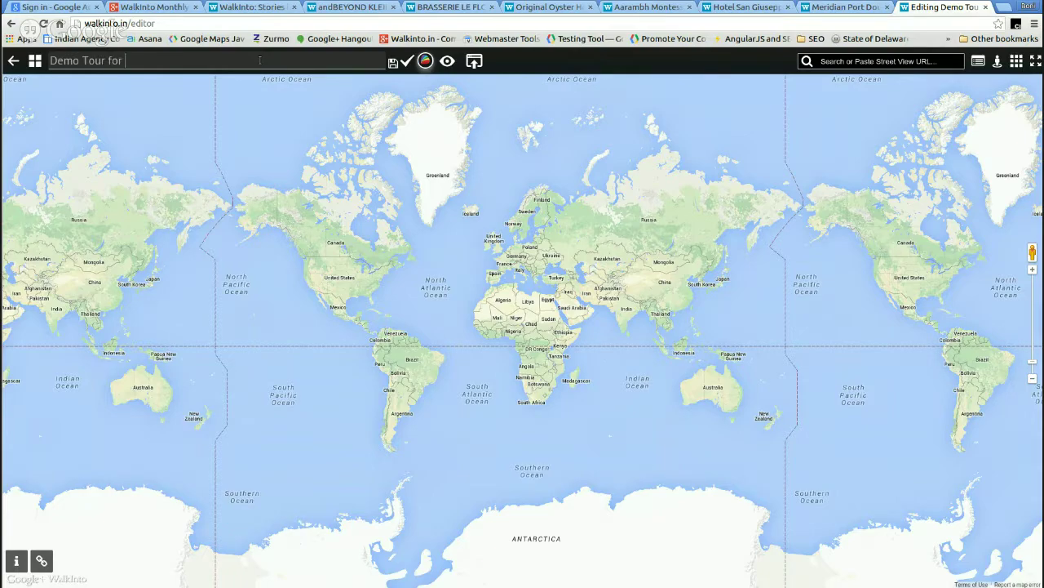
text( HOA : June 19th)
key(Return)
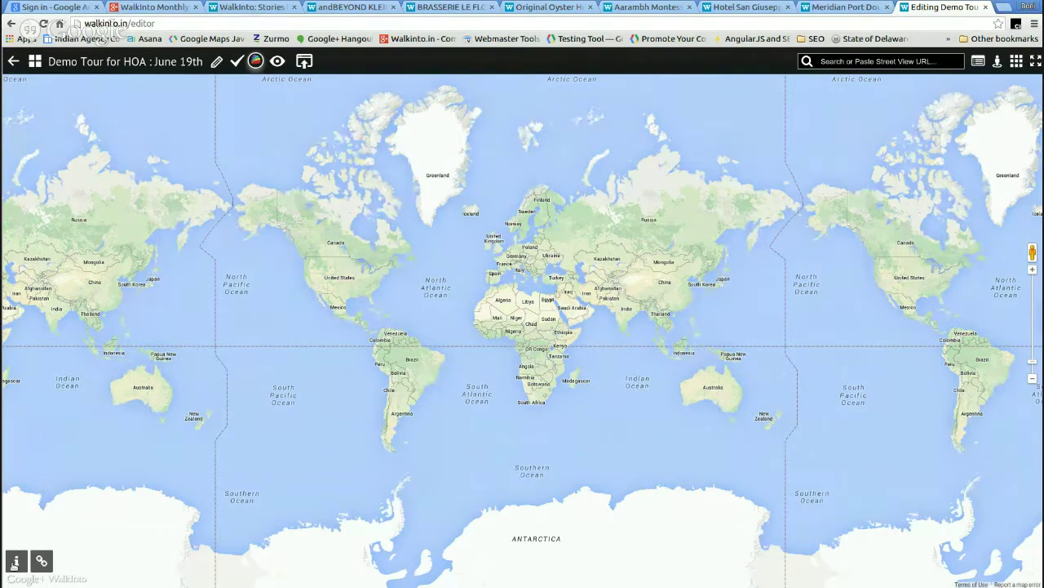
click(15, 562)
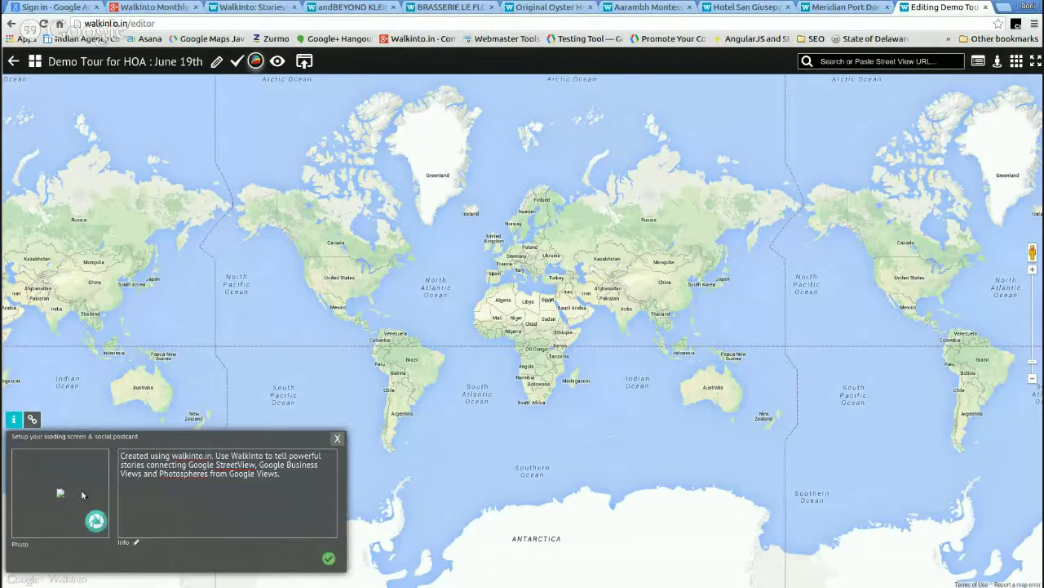
- Set the postcard caption to 'Hangout on Air Demo Tour' and show Street View coverage on the map
key(ctrl+a)
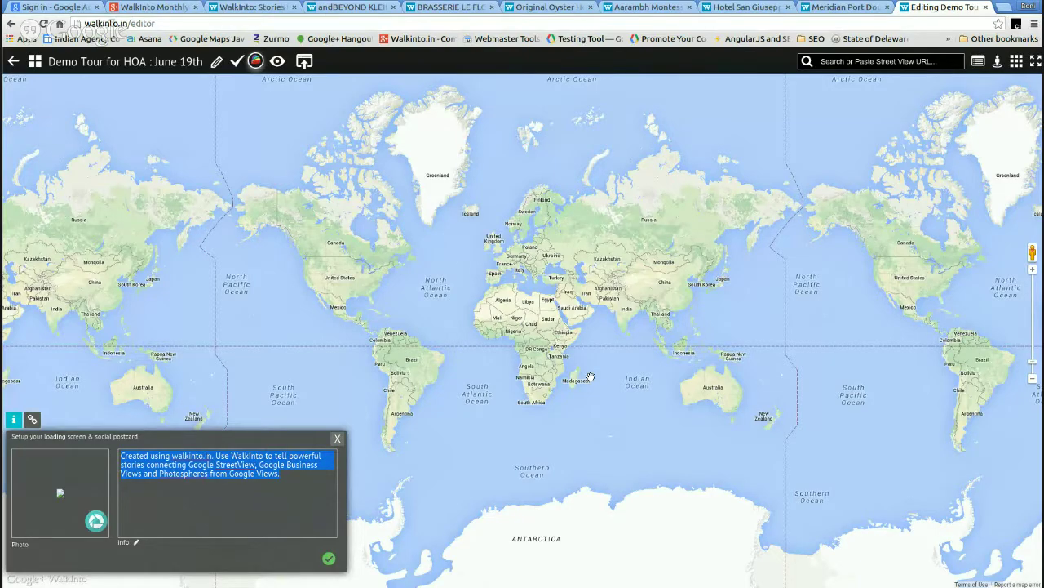
text(Hangout on Air Demo Tour)
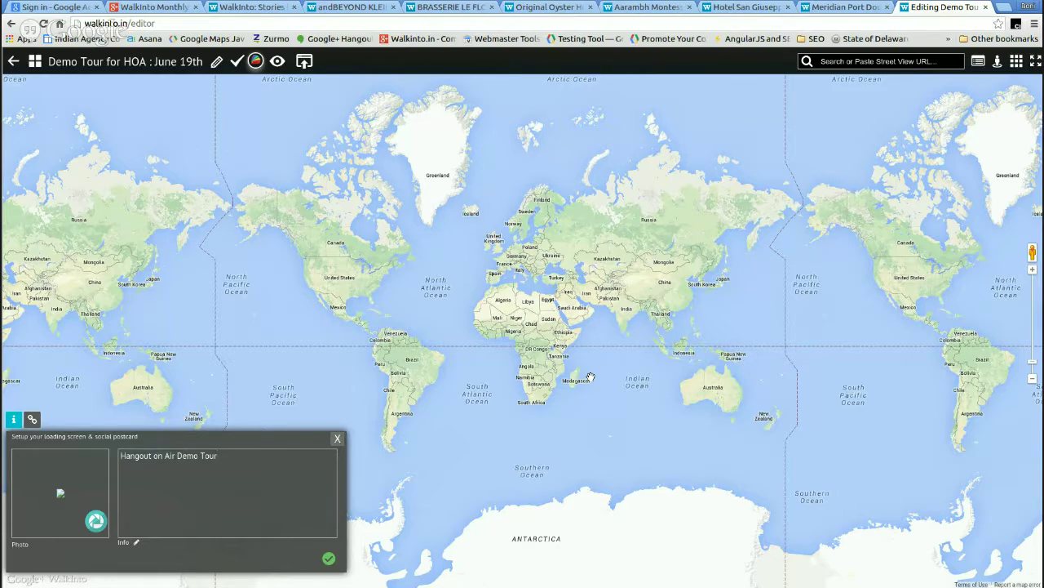
click(329, 559)
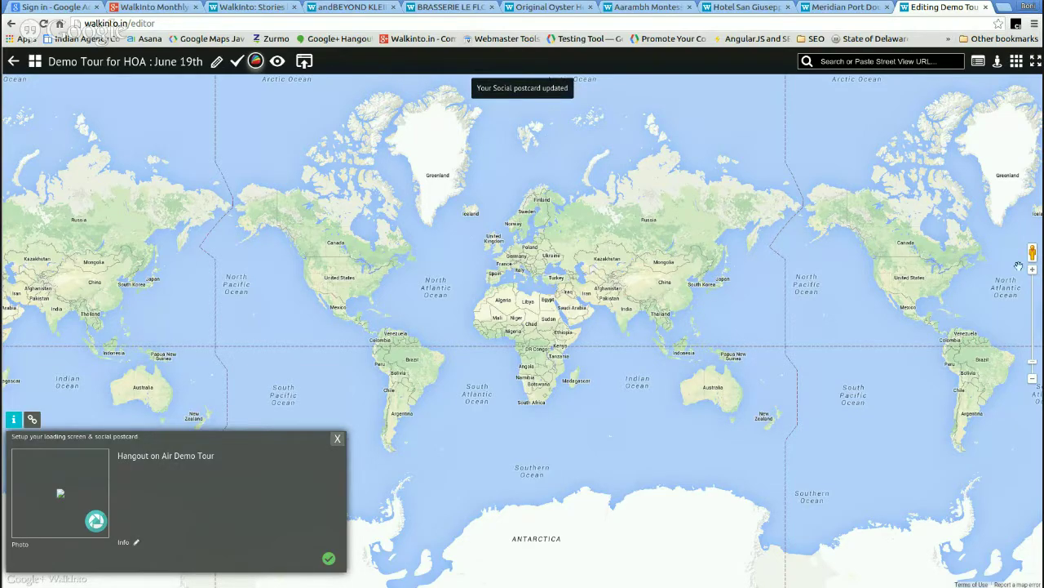
drag(1029, 249, 520, 268)
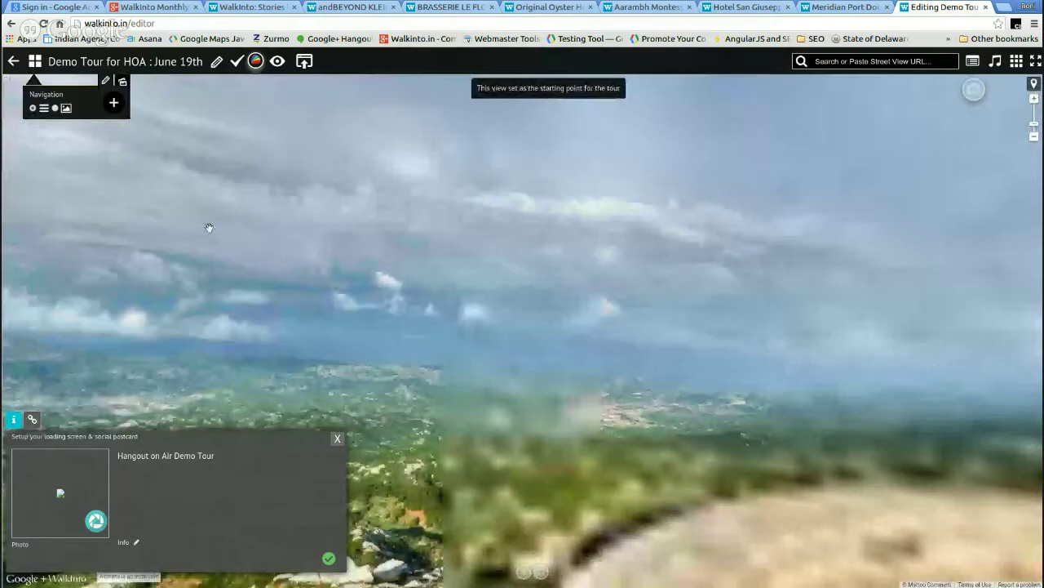
- Aim the panorama at the antenna-topped peak and set it as the tour's starting view
drag(449, 233, 563, 263)
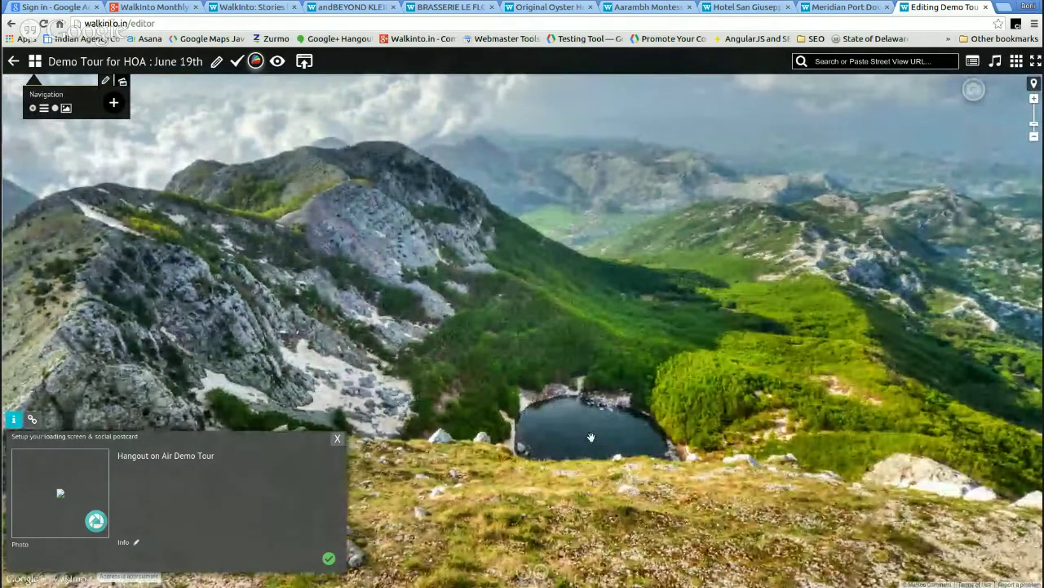
drag(596, 432, 585, 335)
scroll(585, 335, up, 2)
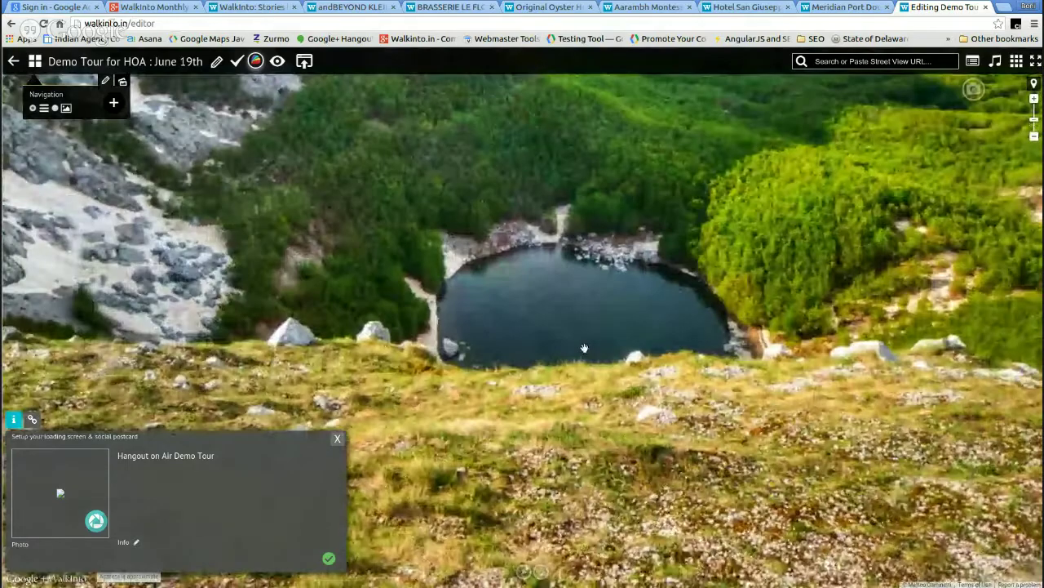
scroll(584, 348, down, 1)
scroll(531, 258, down, 1)
drag(531, 258, 588, 380)
drag(637, 292, 857, 319)
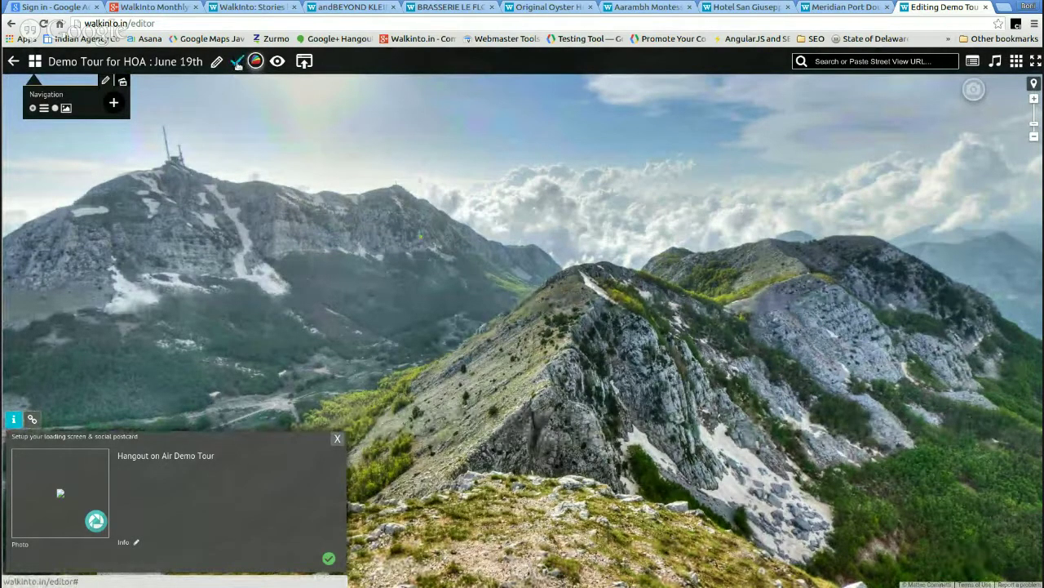
click(237, 62)
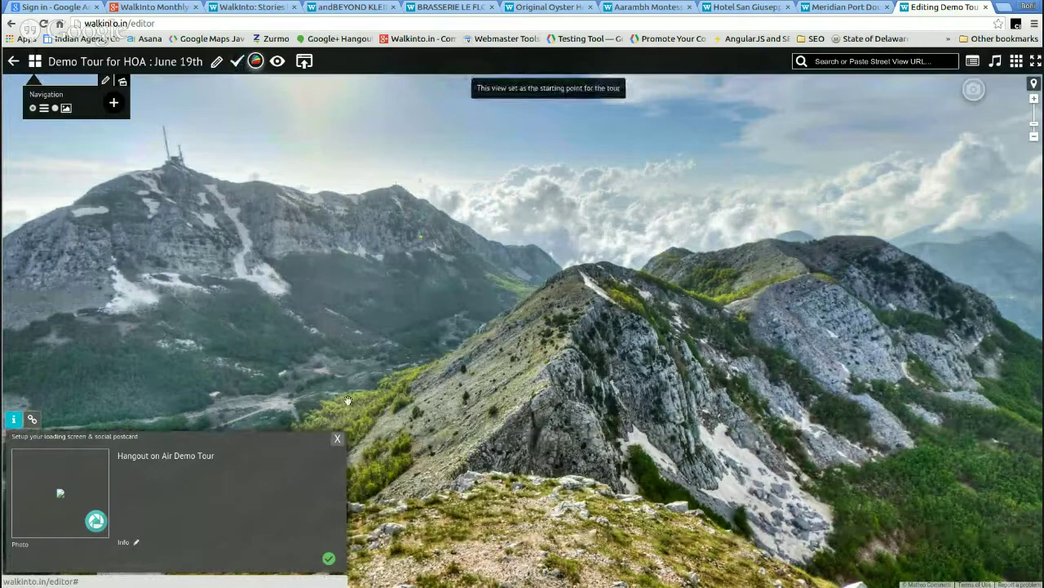
- Save the social postcard with the new panorama photo
click(338, 440)
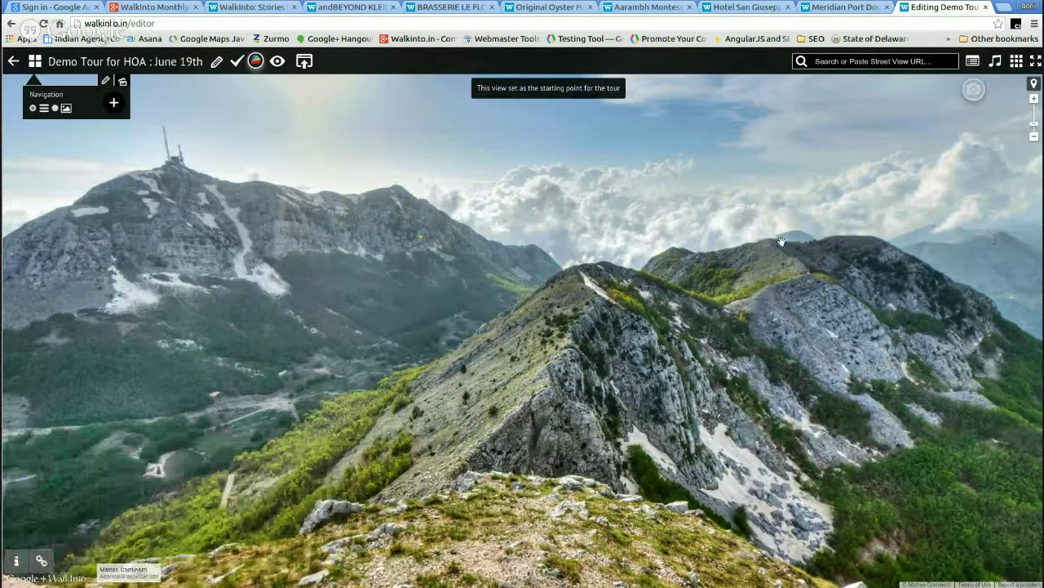
click(16, 562)
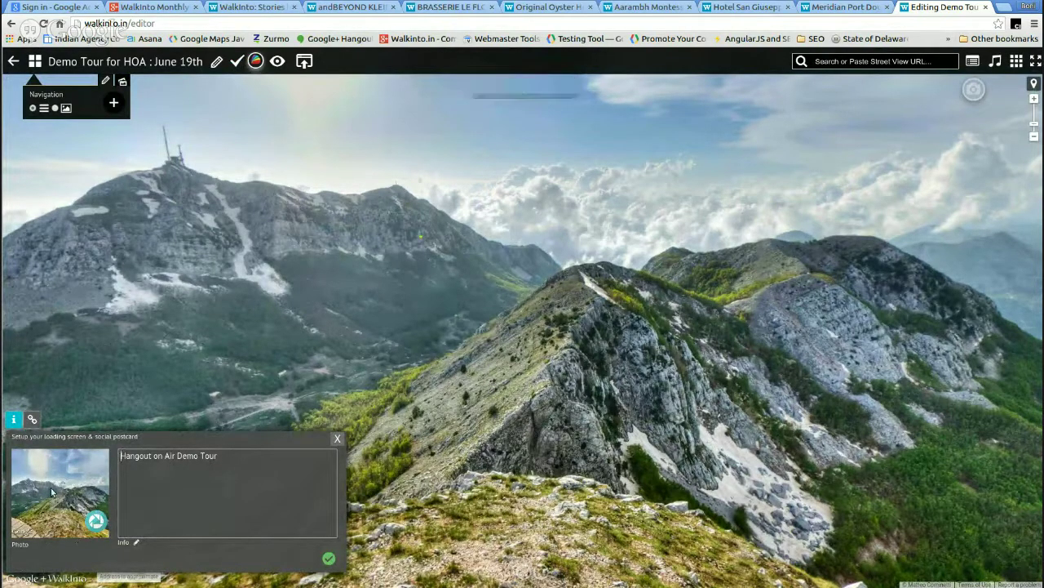
click(339, 439)
click(166, 498)
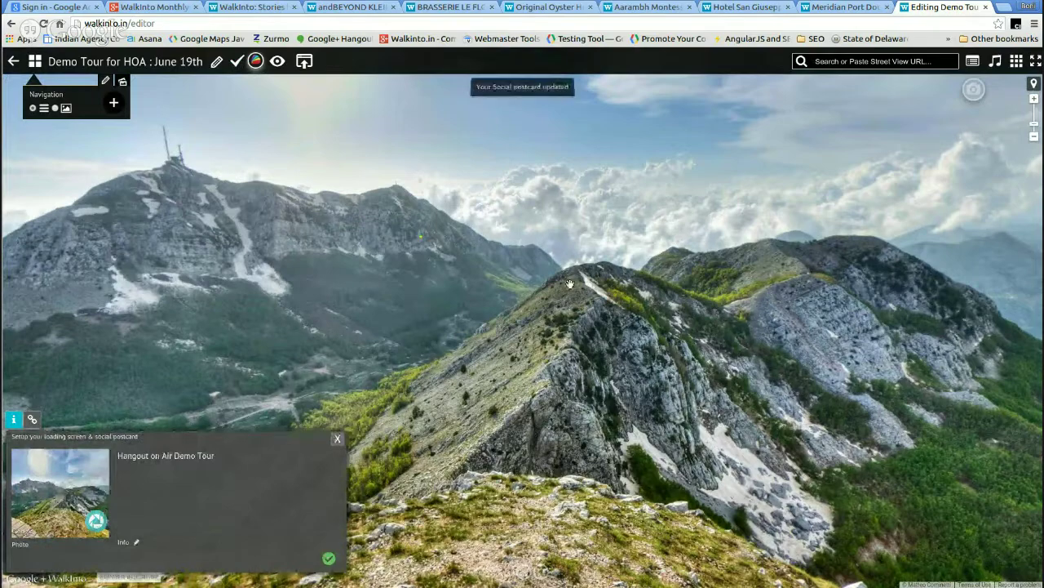
click(339, 439)
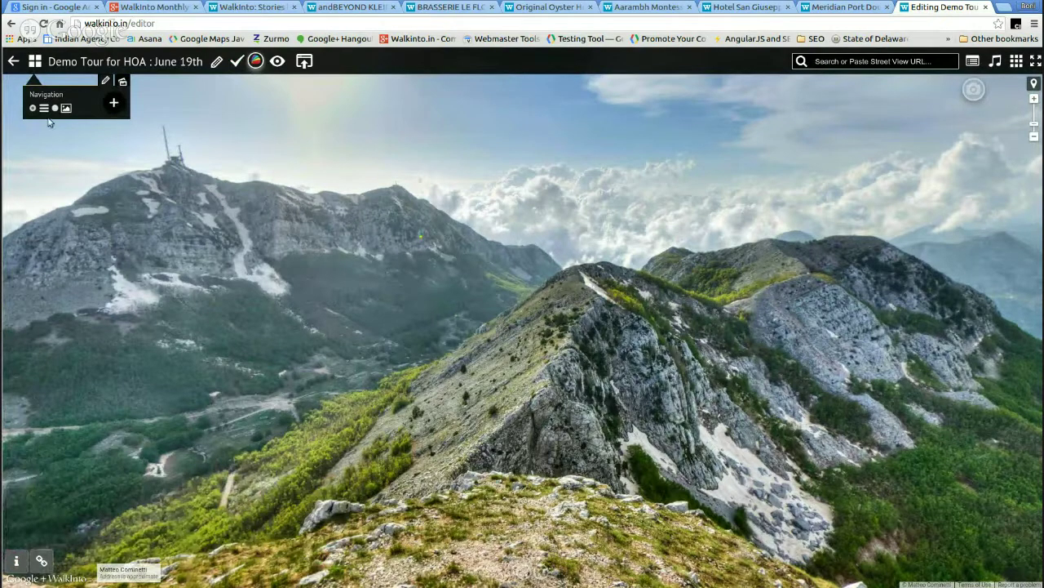
- Add a navigation menu item named 'Beautiful Hills!'
click(116, 105)
double_click(82, 95)
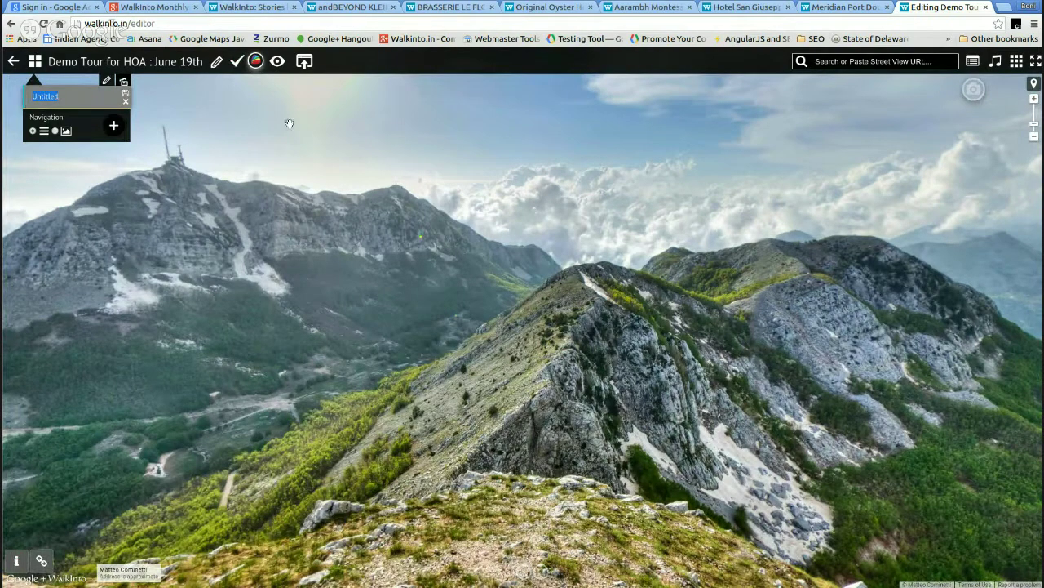
click(91, 97)
key(Return)
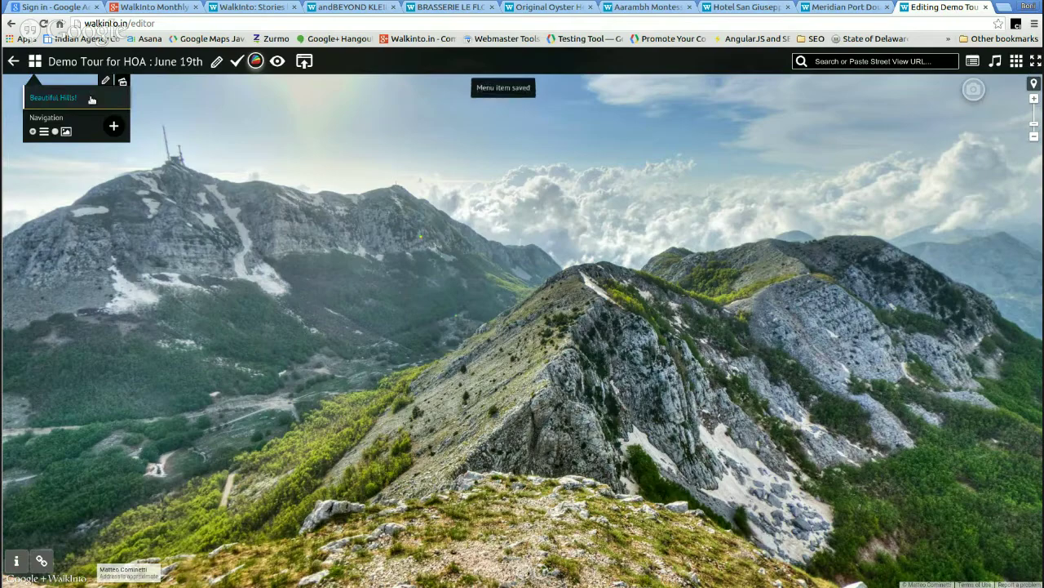
mouse_move(80, 99)
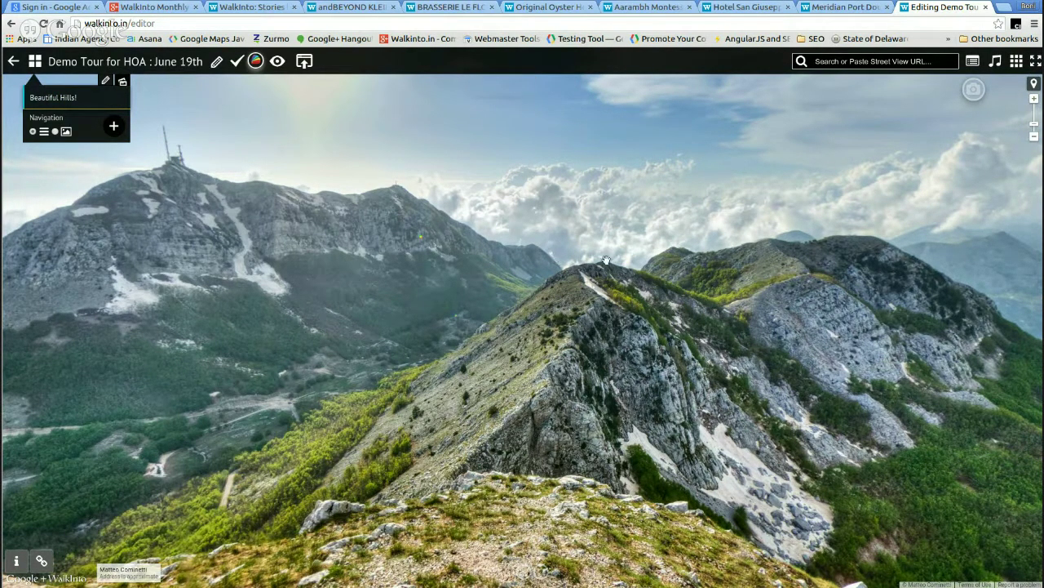
mouse_move(32, 98)
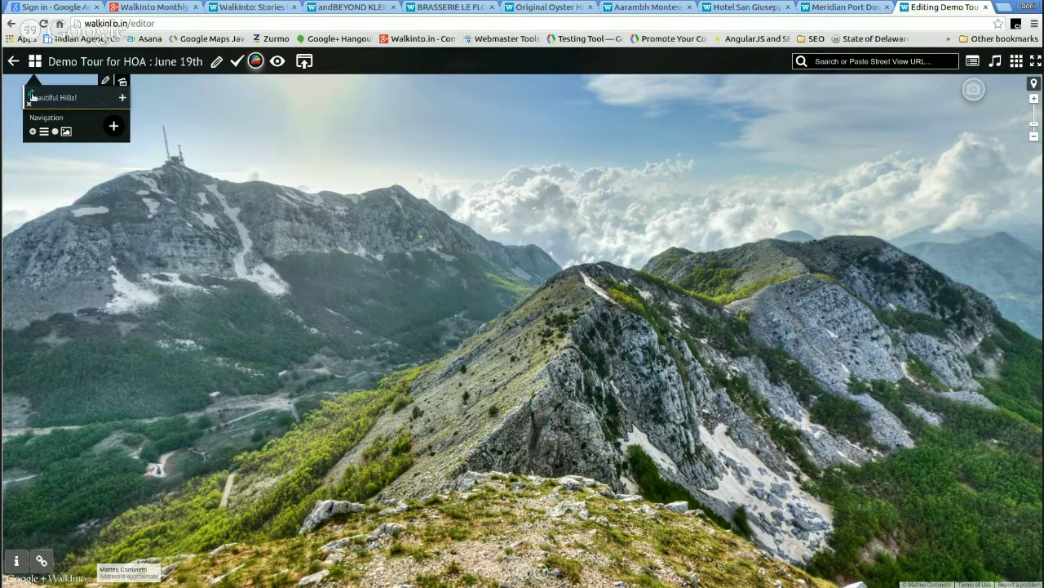
click(105, 83)
- Load the Beautiful Hills! scene and turn the view toward the hills and lake
drag(593, 173, 35, 62)
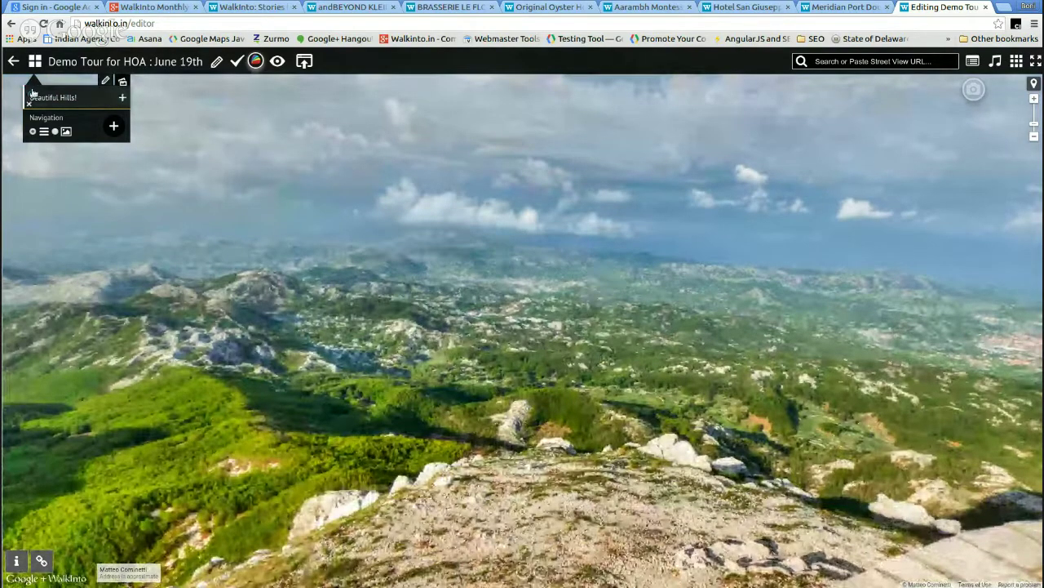
click(31, 93)
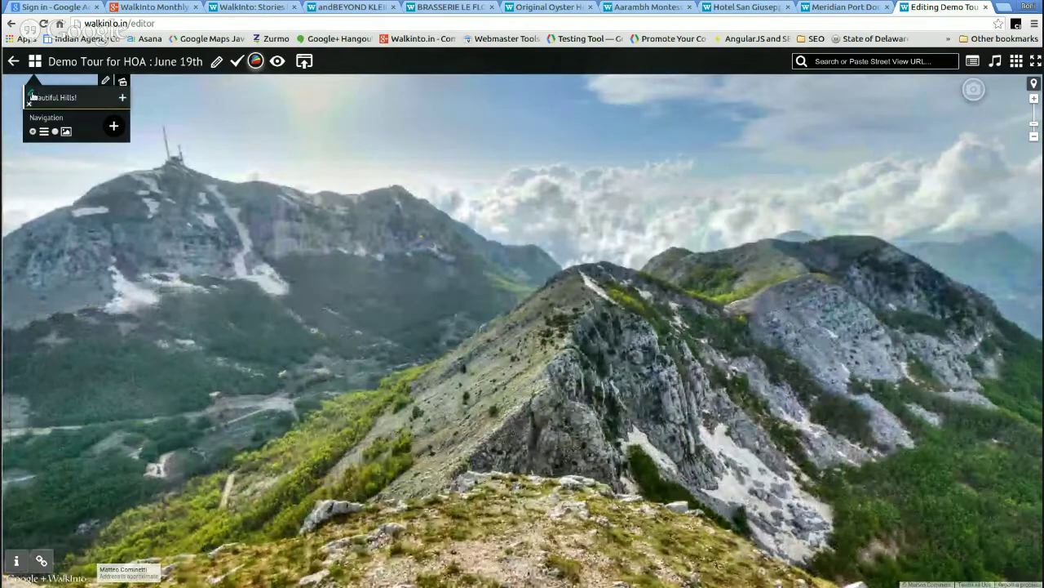
drag(763, 309, 446, 251)
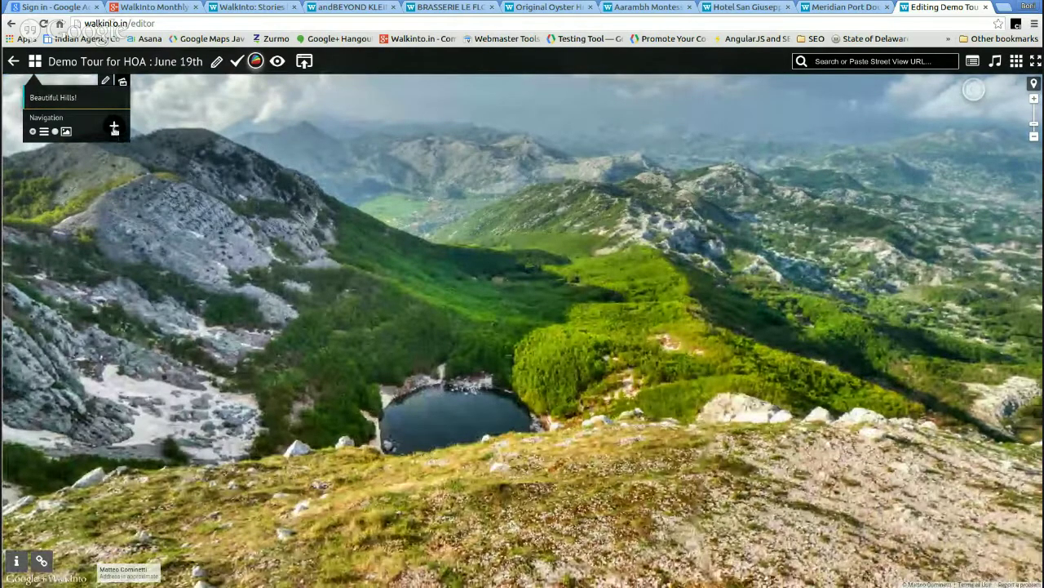
- Add a 'Lake' menu item, move it above Beautiful Hills!, then delete it
click(115, 128)
text(Lake)
key(Return)
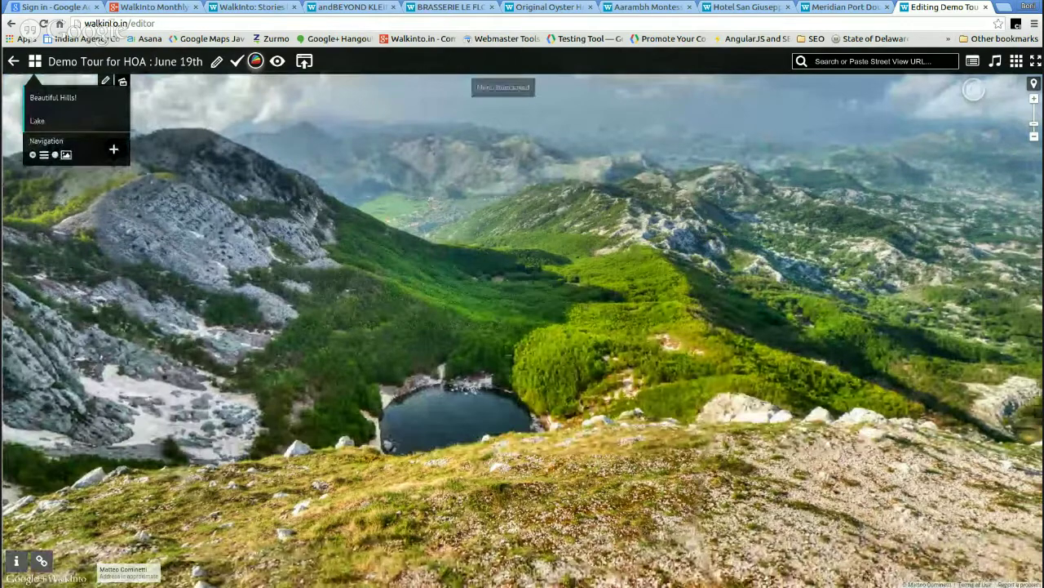
mouse_move(30, 121)
drag(29, 120, 60, 104)
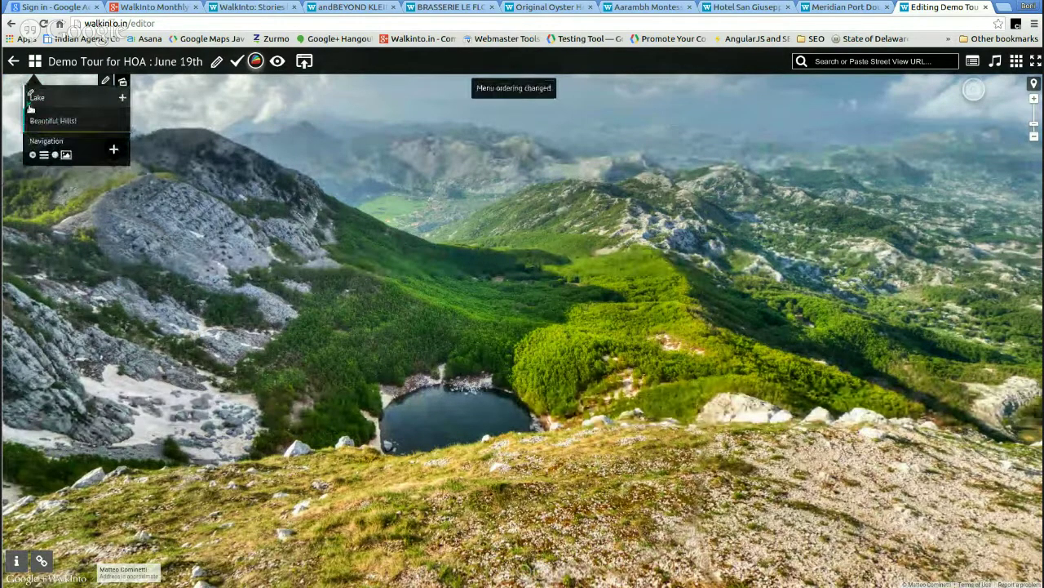
click(31, 105)
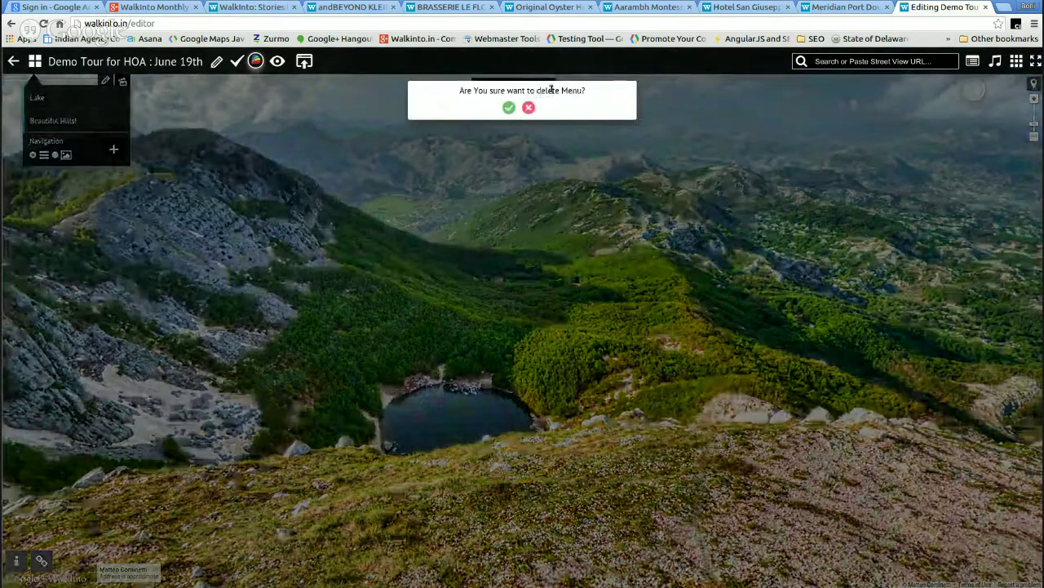
click(509, 108)
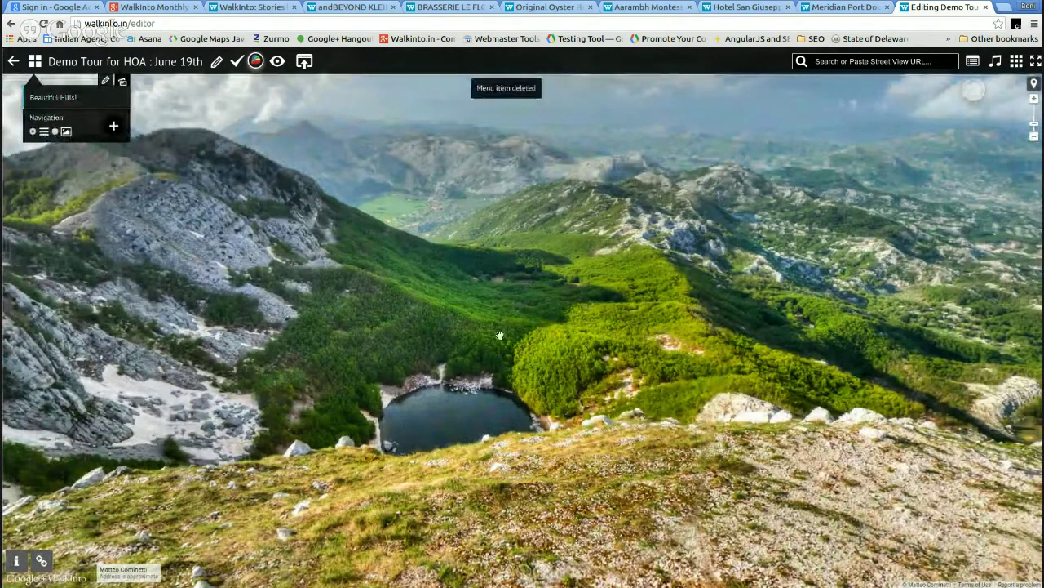
- Rotate the panorama toward the mountain peak and open a new browser tab
drag(500, 338, 701, 336)
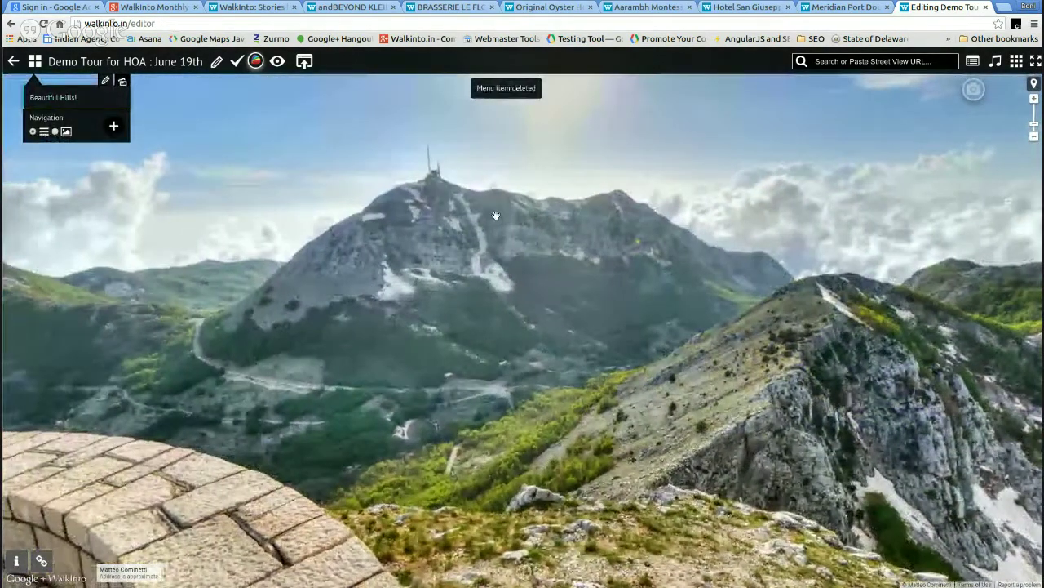
drag(916, 204, 572, 325)
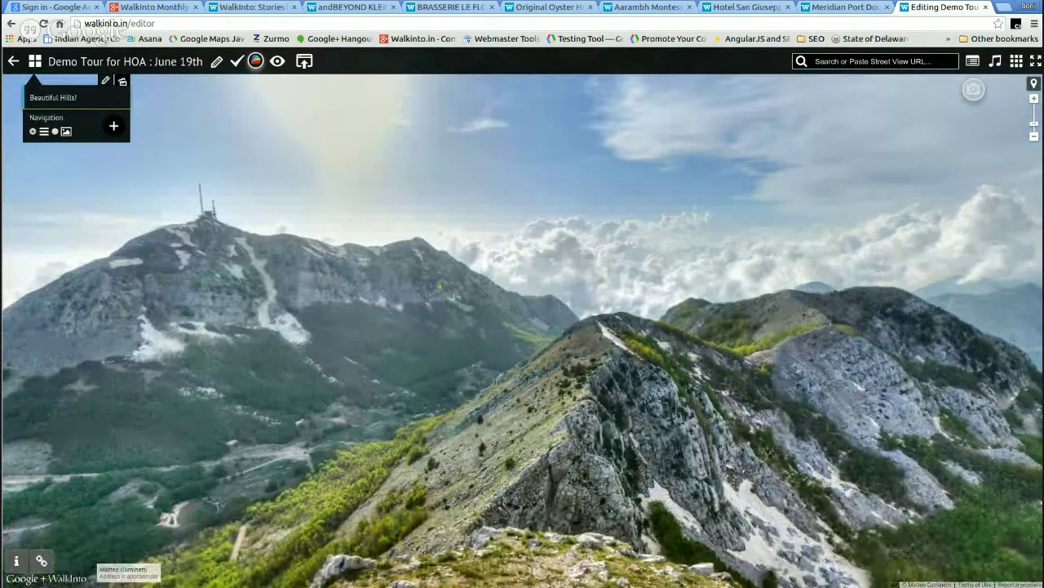
click(1005, 8)
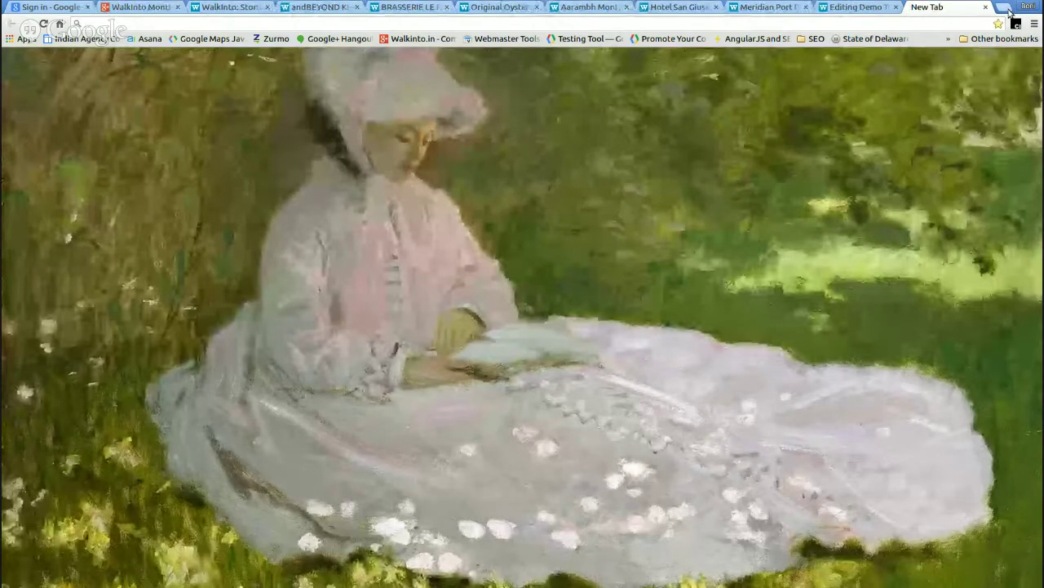
- Load Google Maps at maps.google.co.in and search for New York
text(maps.google.co.in)
key(BackSpace)
key(BackSpace)
key(BackSpace)
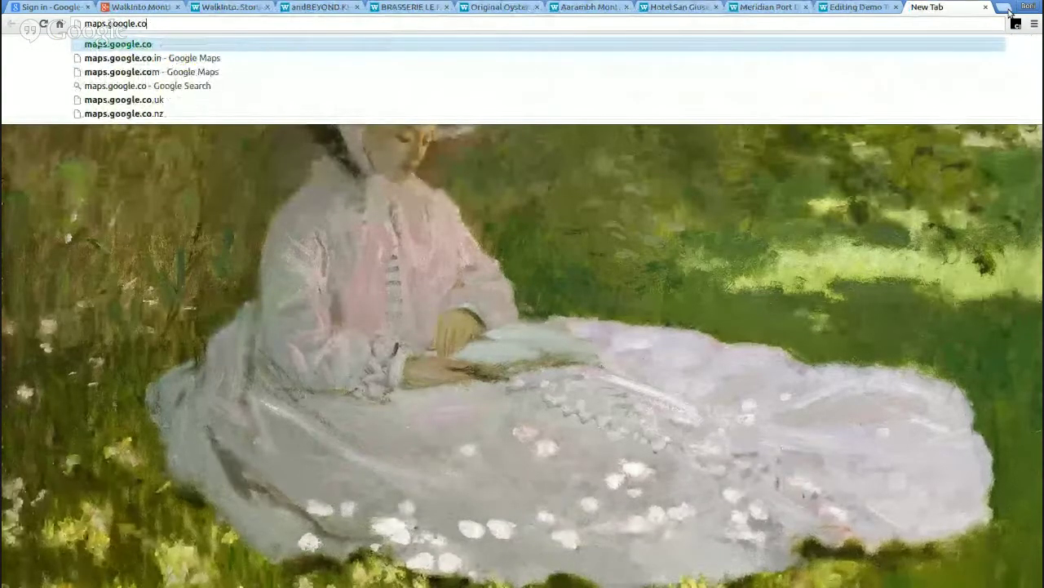
text(m)
key(Return)
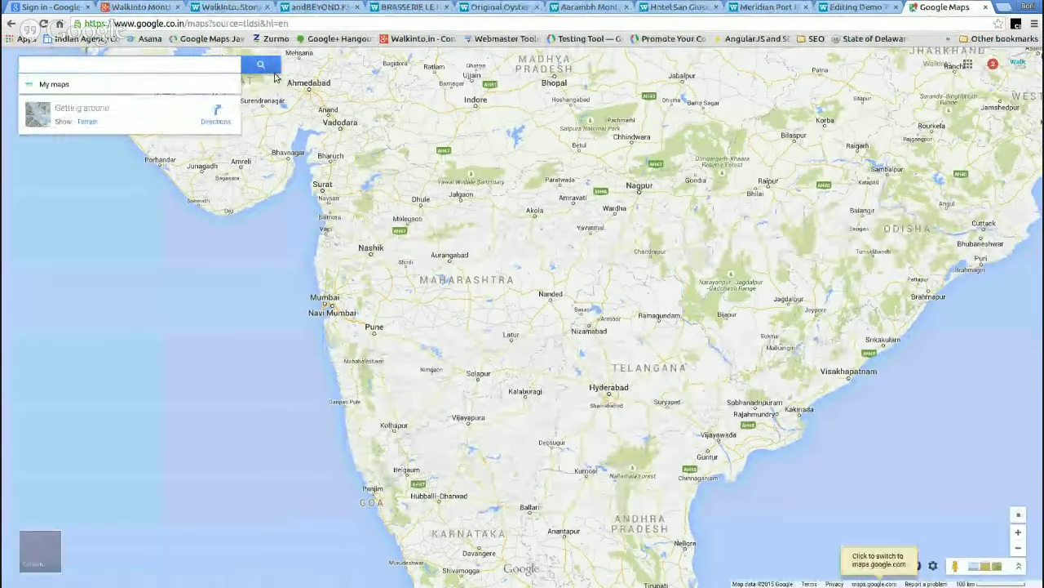
click(70, 63)
text(New YO)
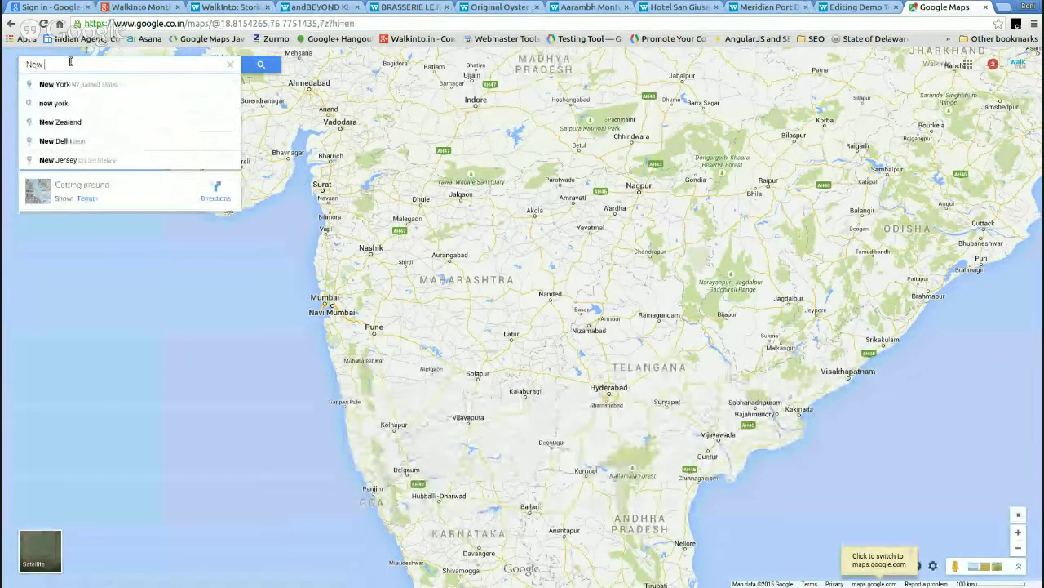
key(Down)
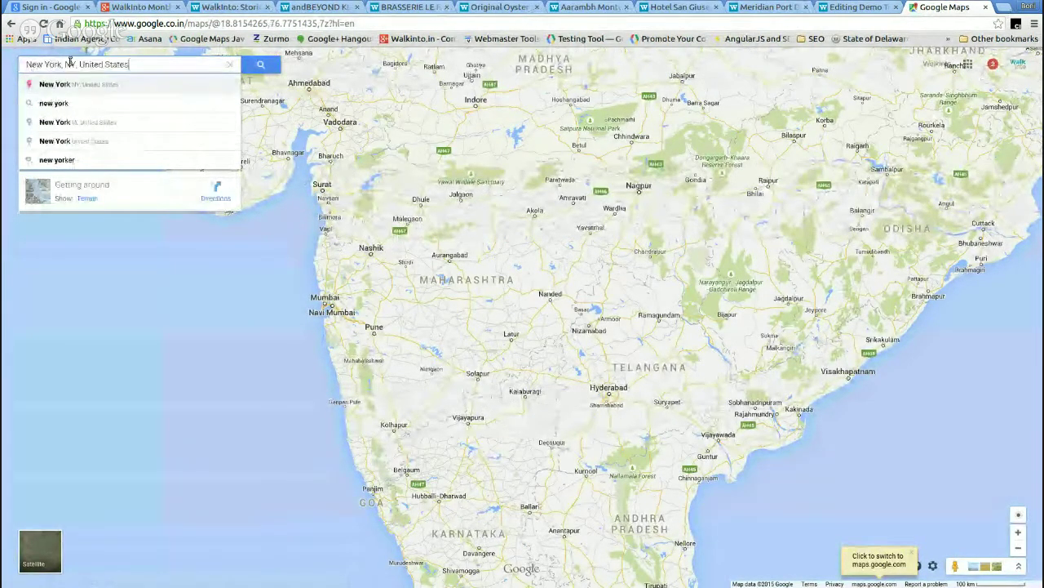
key(Return)
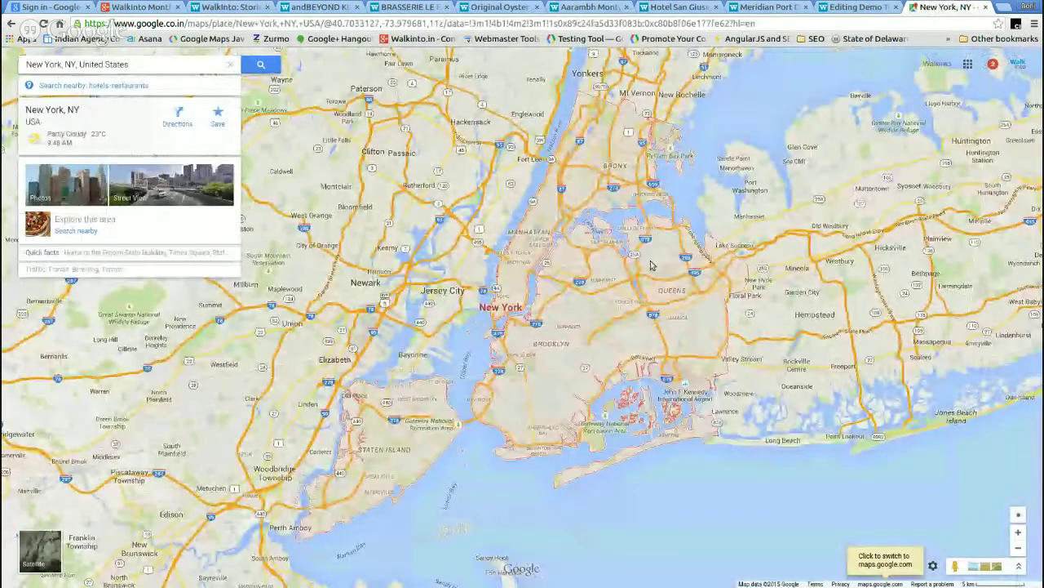
- Zoom to Manhattan near Fifth Avenue and show street-level and indoor imagery coverage
scroll(595, 261, up, 1)
scroll(503, 283, up, 3)
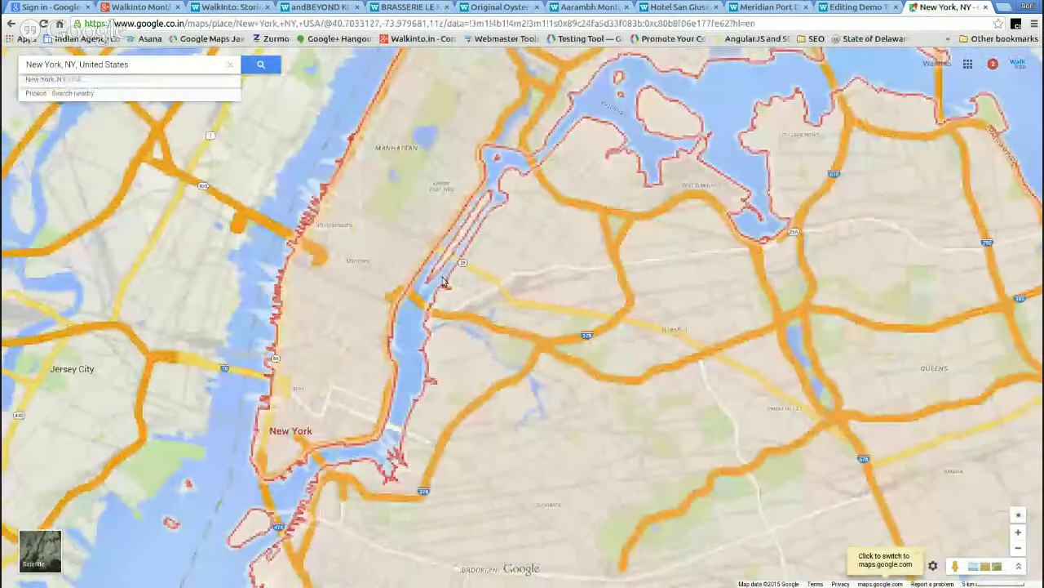
drag(381, 231, 732, 169)
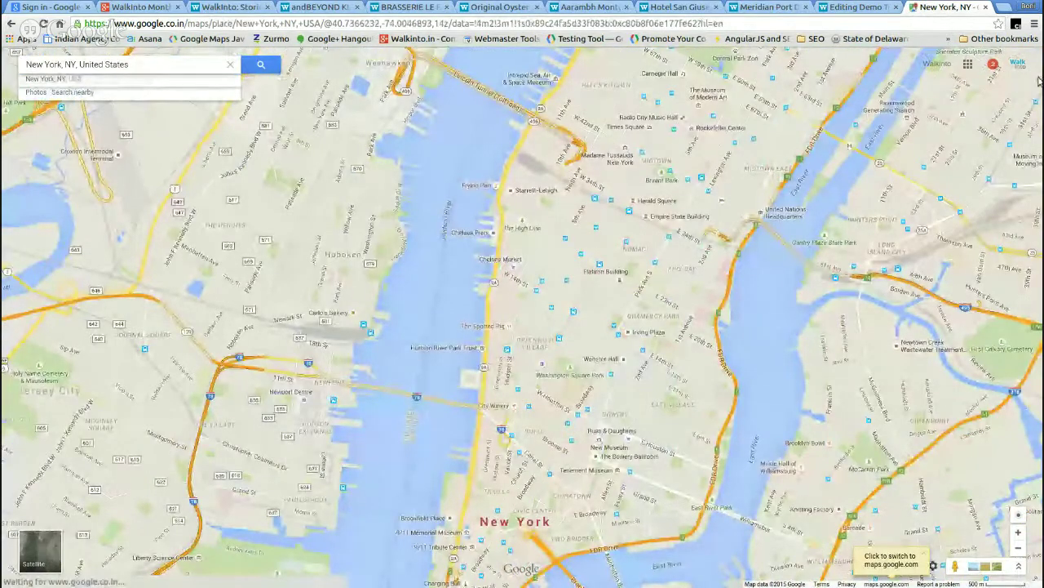
drag(953, 569, 649, 278)
drag(647, 277, 643, 281)
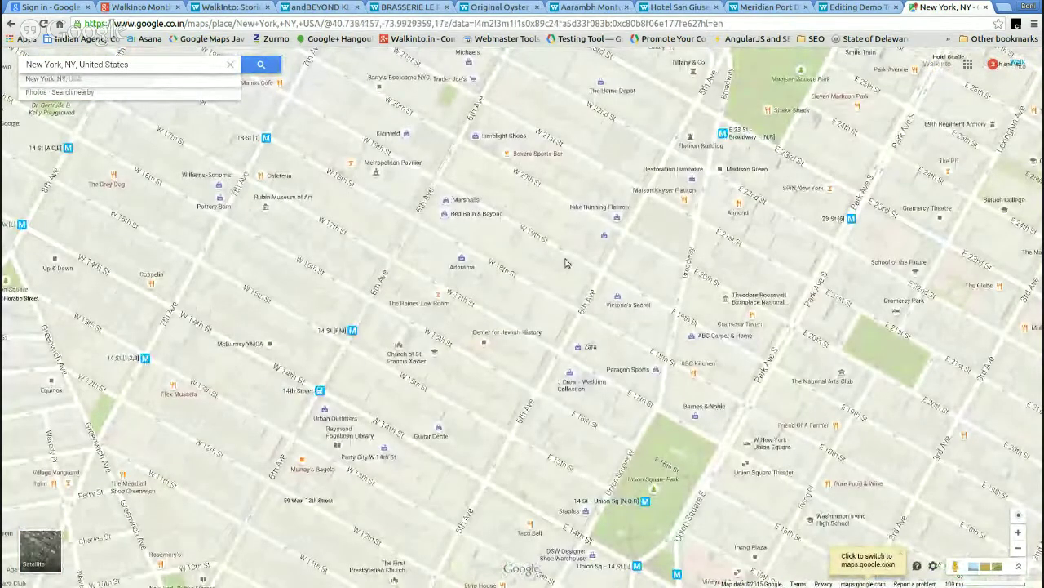
drag(955, 565, 598, 234)
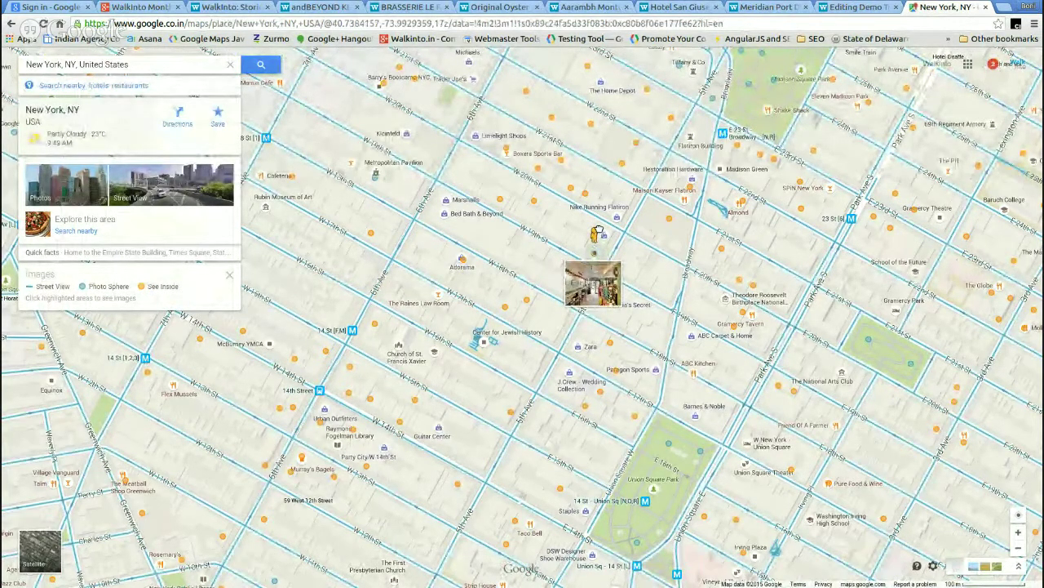
- Enter The Fifth Avenue Epicure indoor view and look around its counter, aisles and wall painting
drag(597, 233, 598, 231)
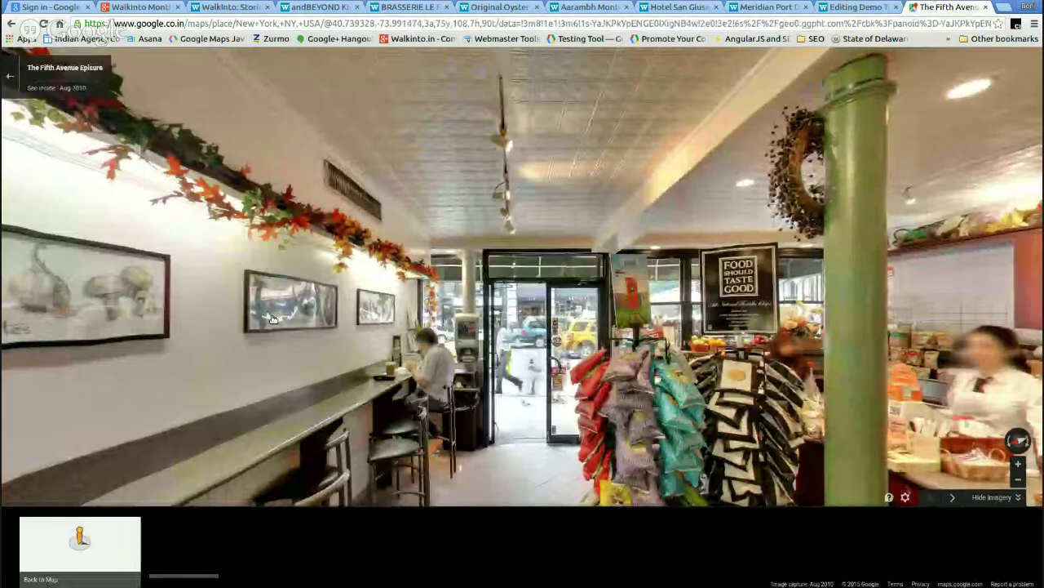
drag(273, 319, 658, 269)
drag(762, 248, 97, 287)
drag(1004, 256, 686, 255)
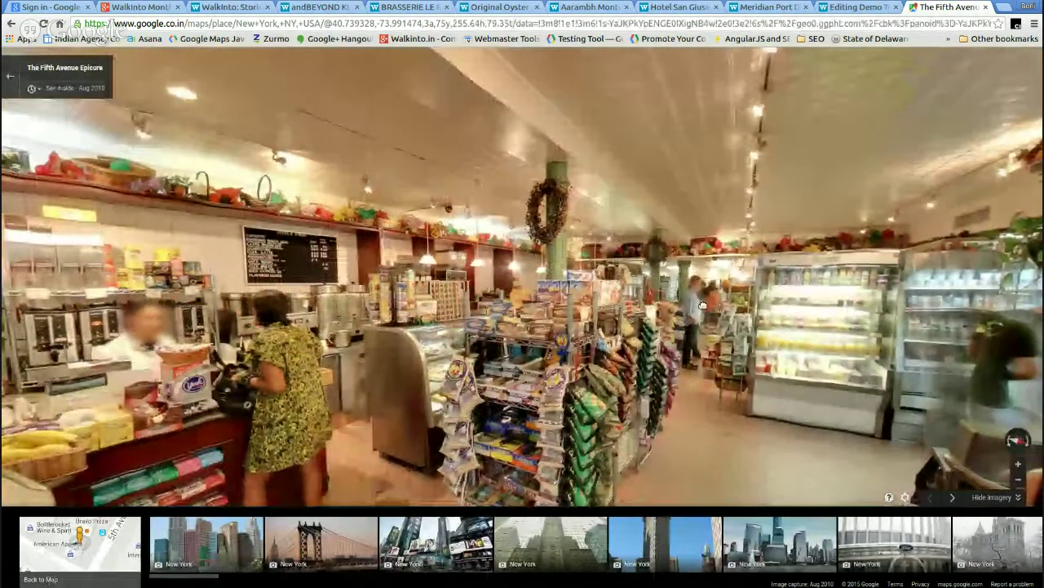
click(685, 318)
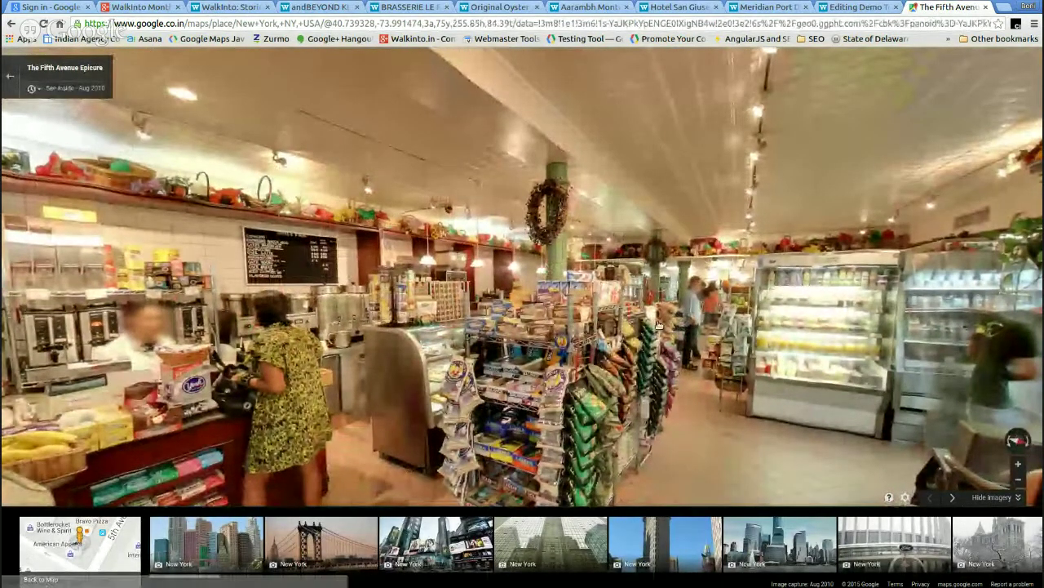
drag(657, 324, 342, 254)
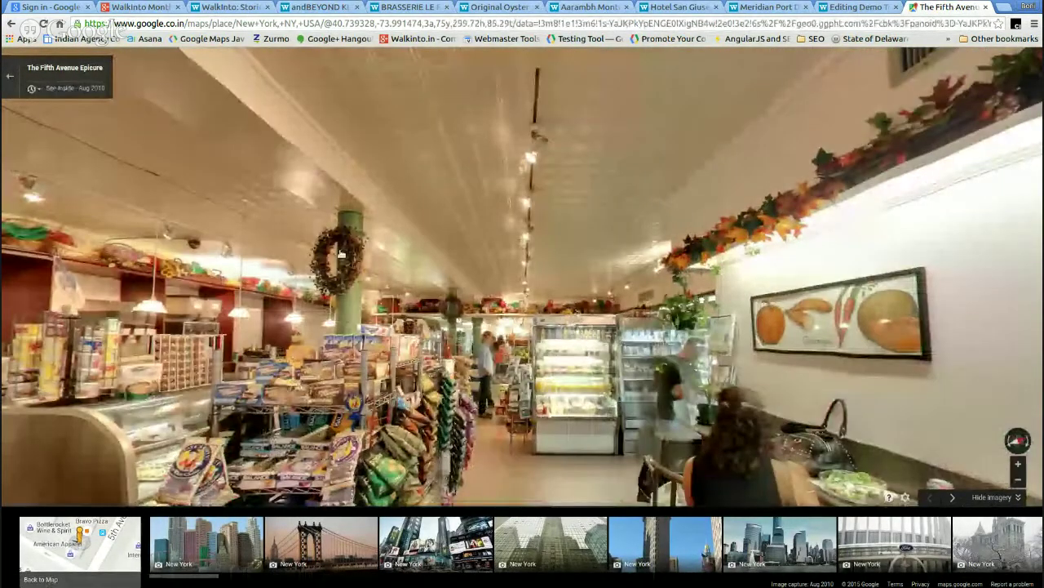
click(453, 197)
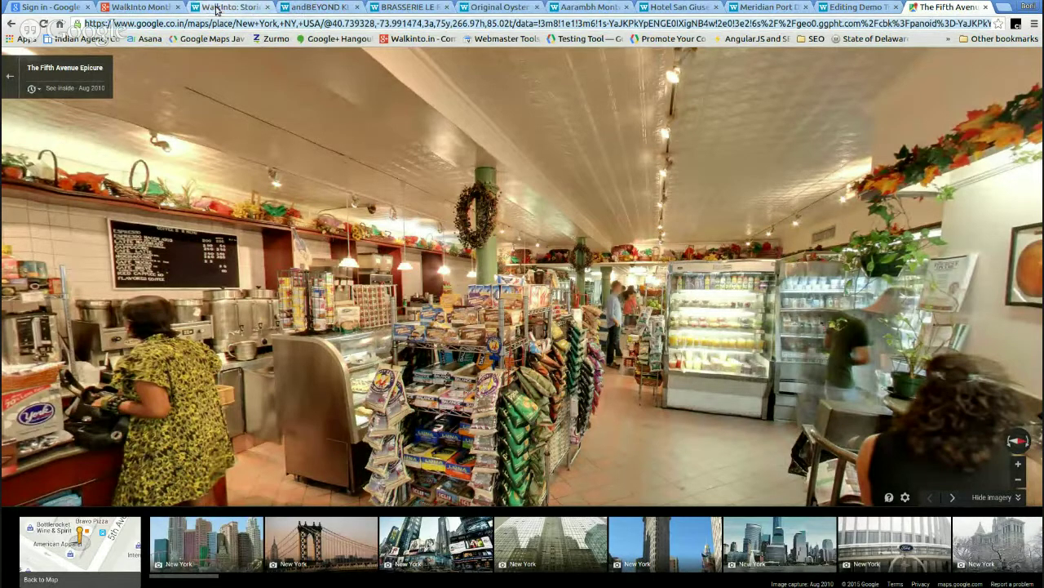
- Load The Fifth Avenue Epicure store's Street View panorama into the tour editor
click(845, 8)
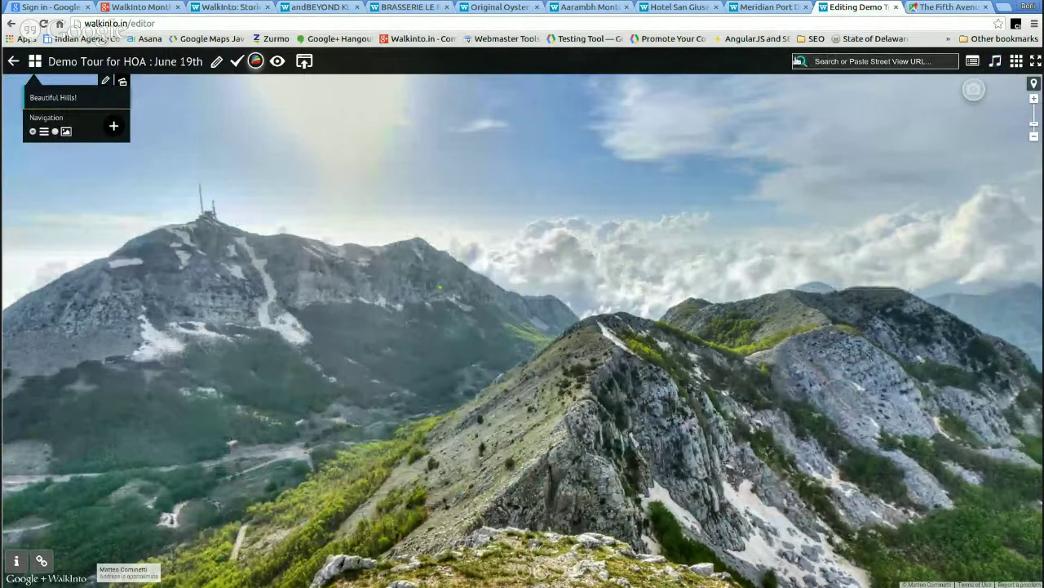
key(ctrl+v)
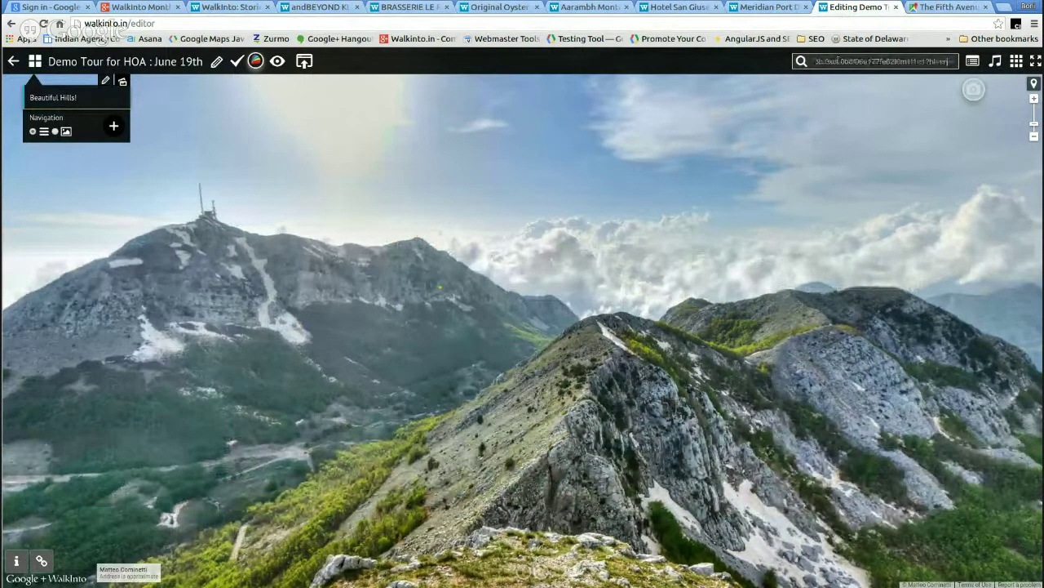
key(Return)
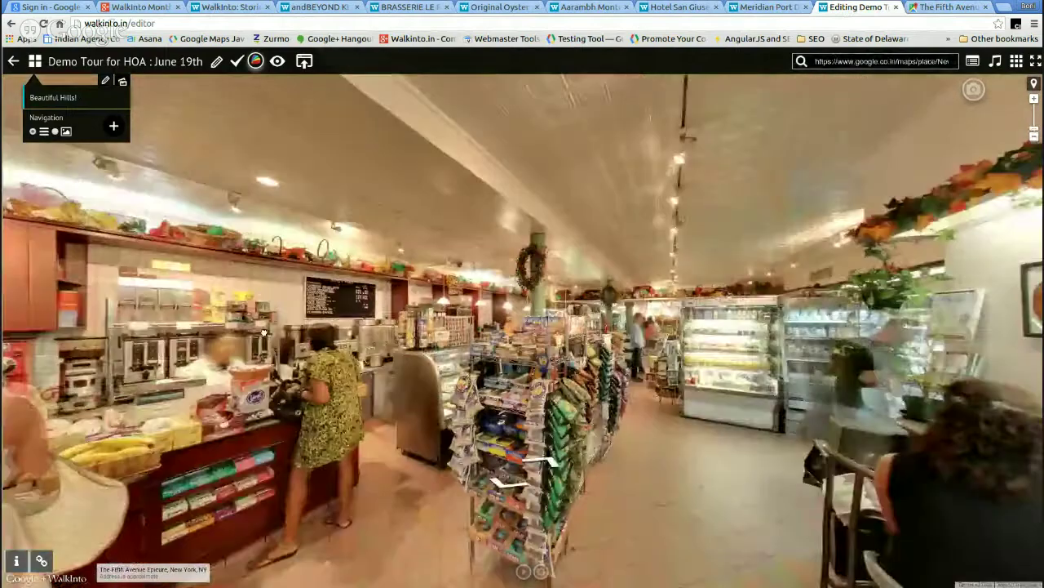
- Add the store scene as a menu item named NYC Bistro and preview the tour
click(115, 129)
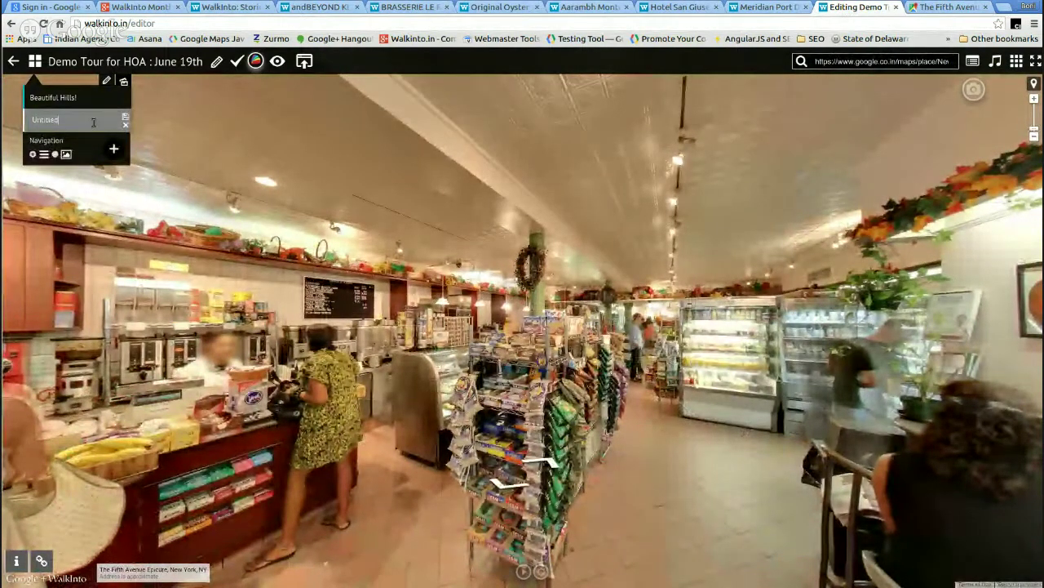
key(BackSpace)
key(BackSpace)
key(BackSpace)
text(NYC Bistro)
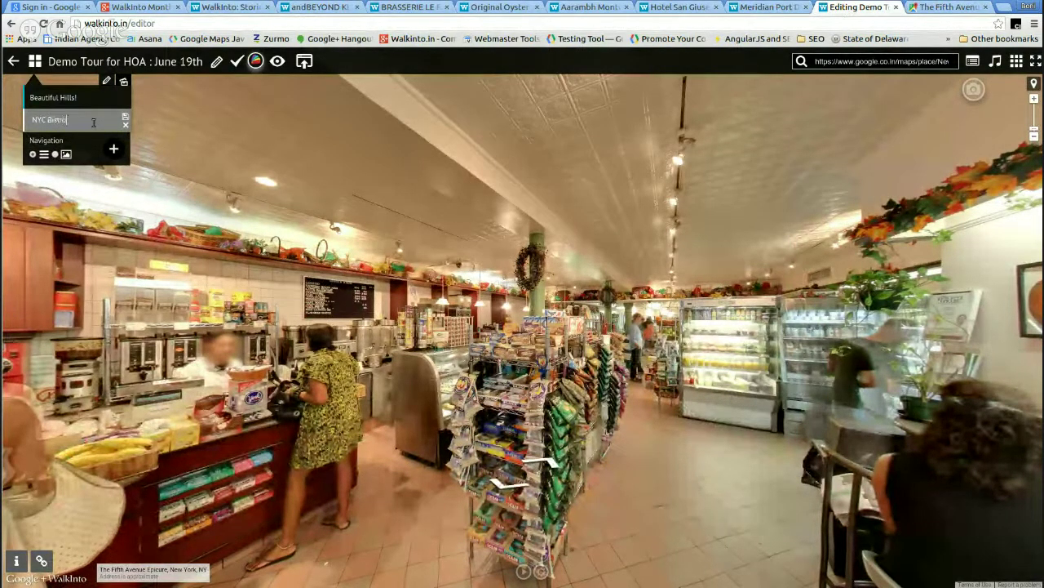
key(Return)
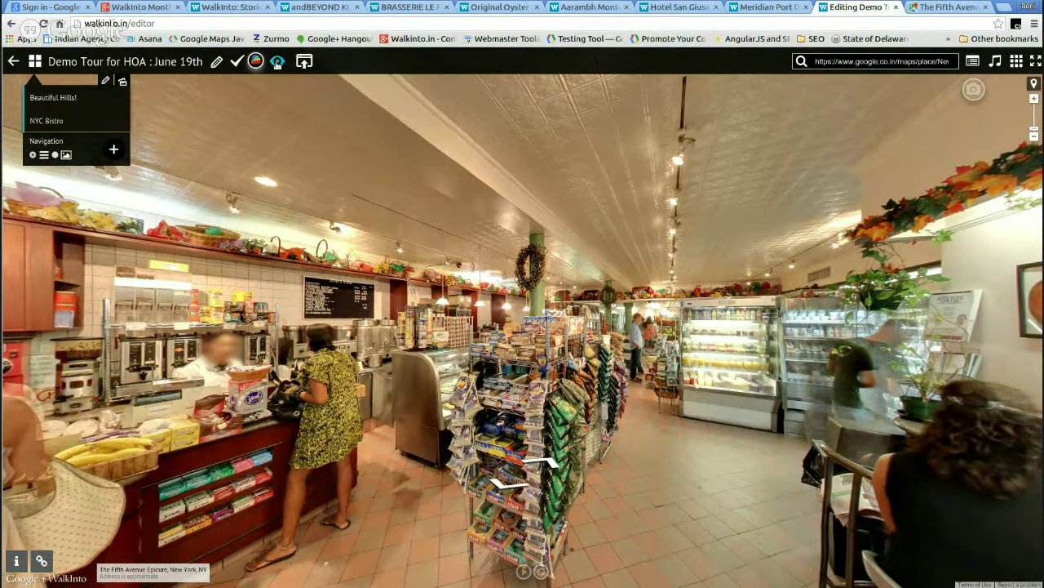
click(277, 63)
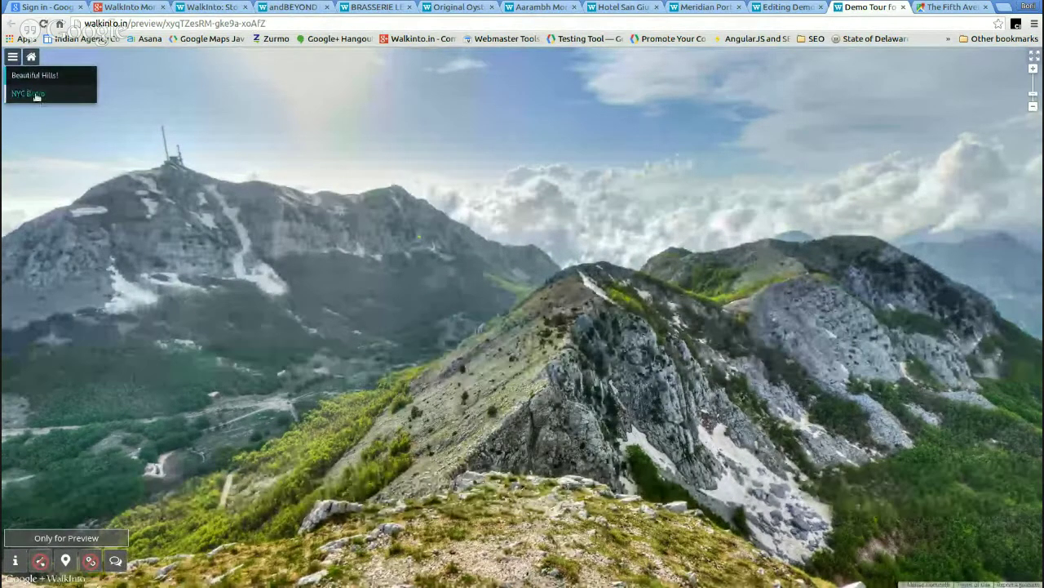
click(36, 94)
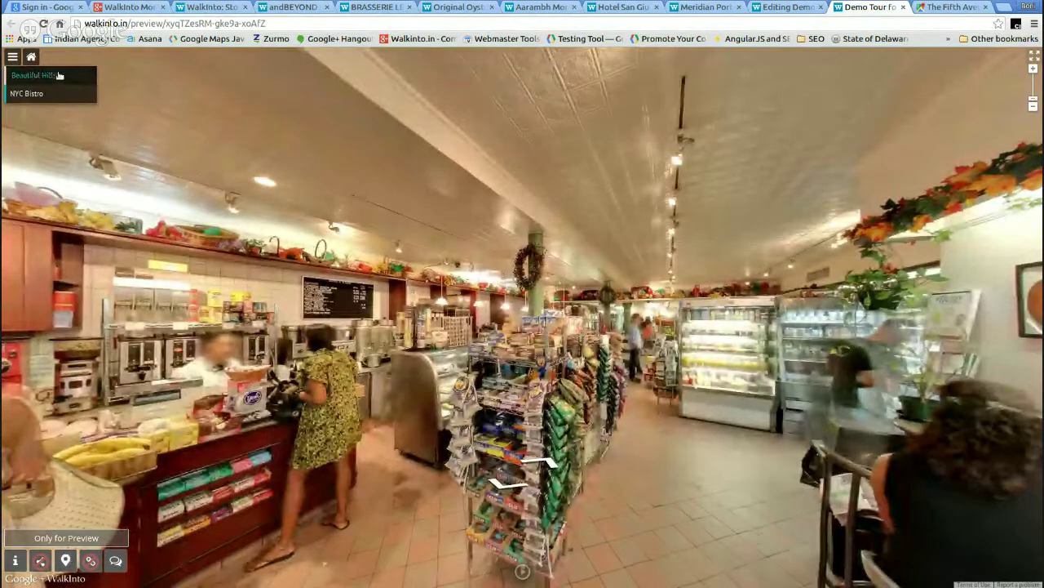
click(59, 75)
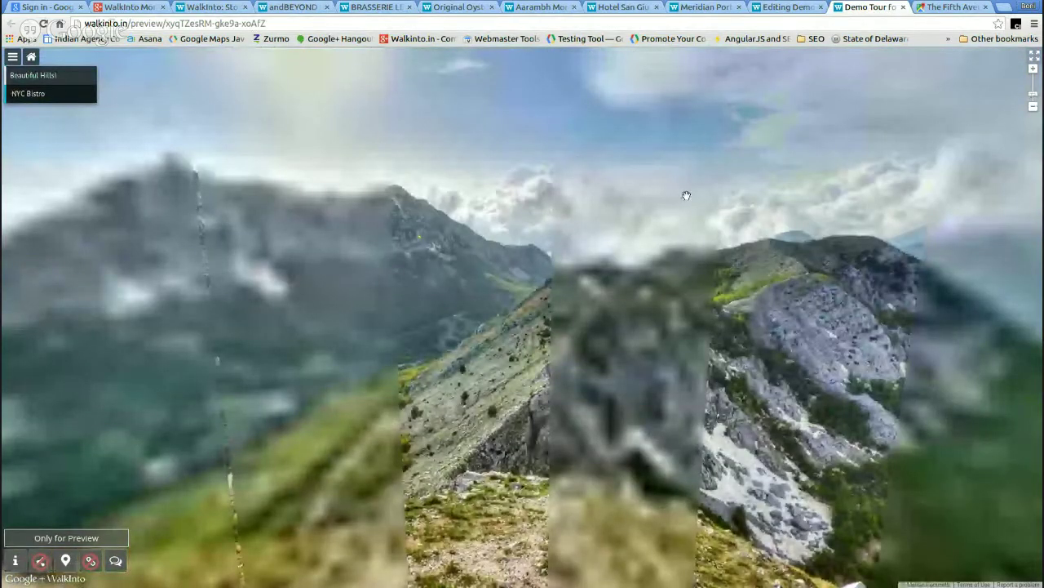
drag(345, 418, 519, 402)
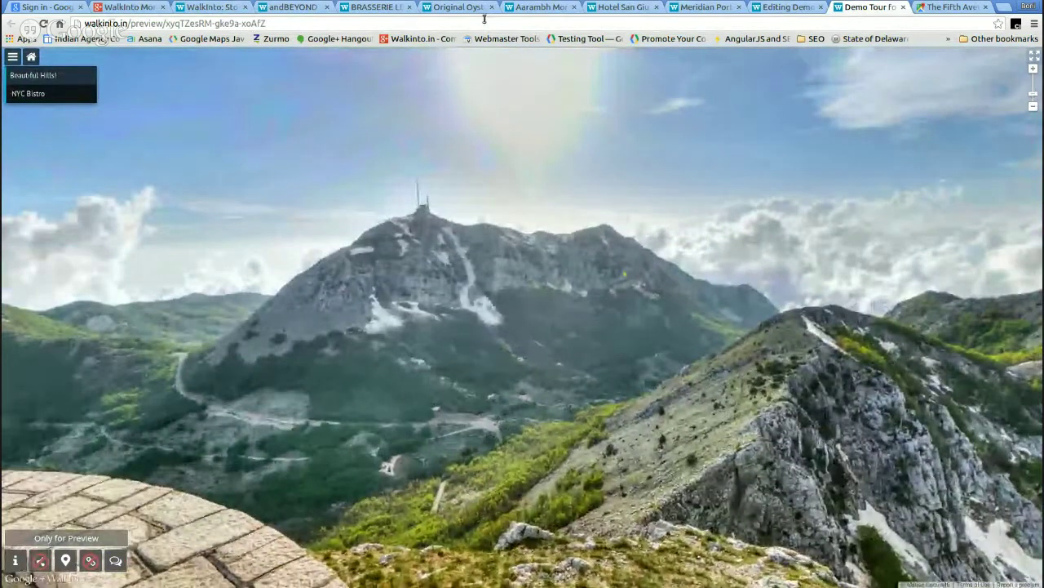
click(786, 6)
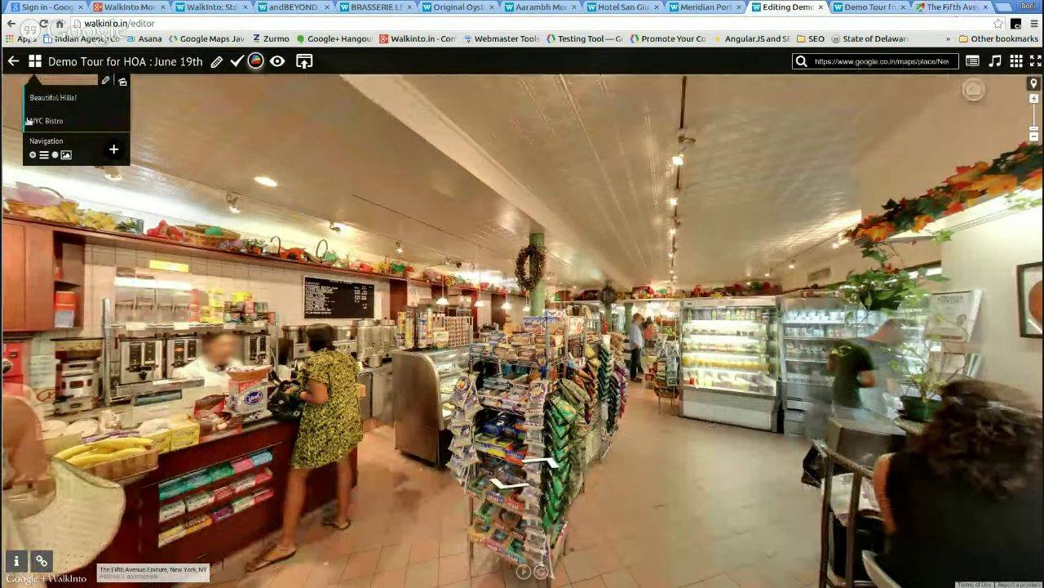
- Leave the deli's indoor view and pan the map to 6th Ave and W 17th St
click(955, 9)
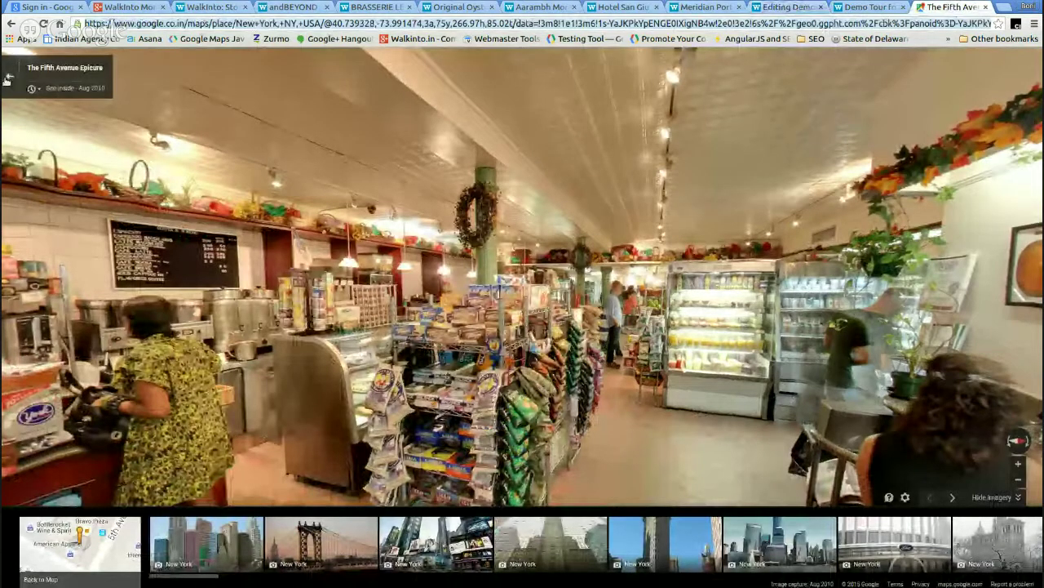
click(8, 79)
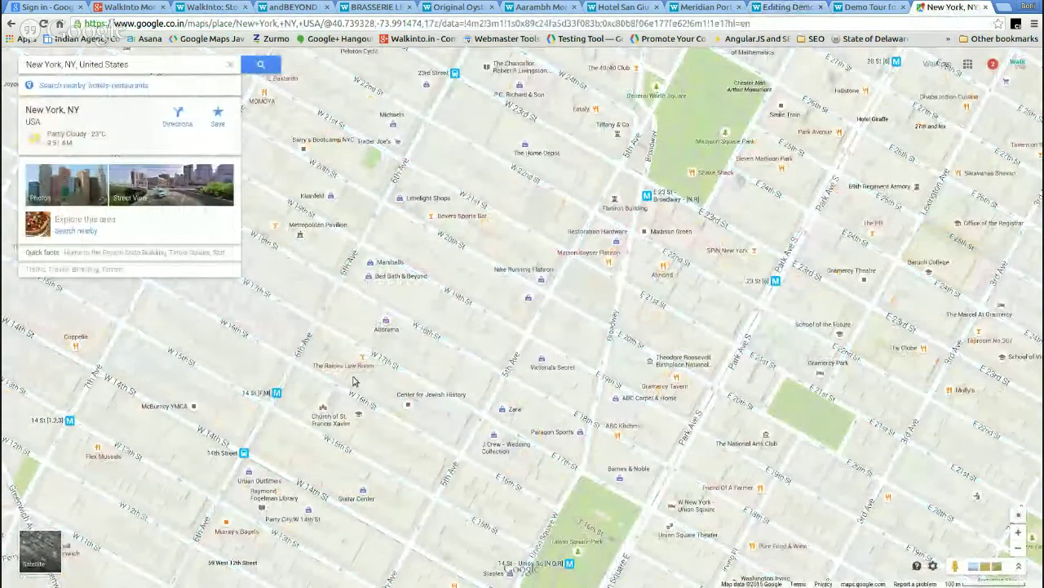
drag(391, 374, 611, 286)
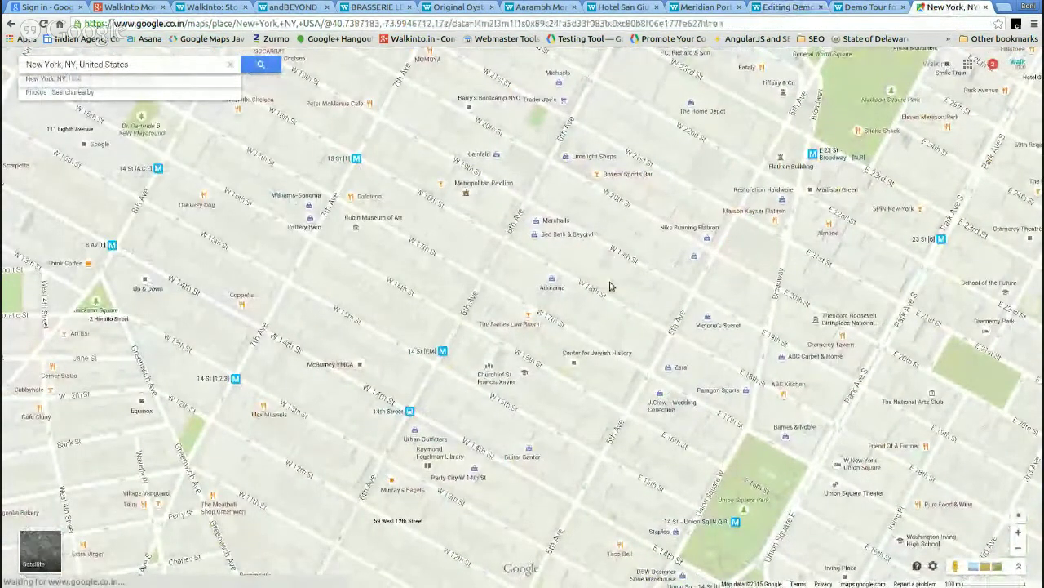
click(481, 279)
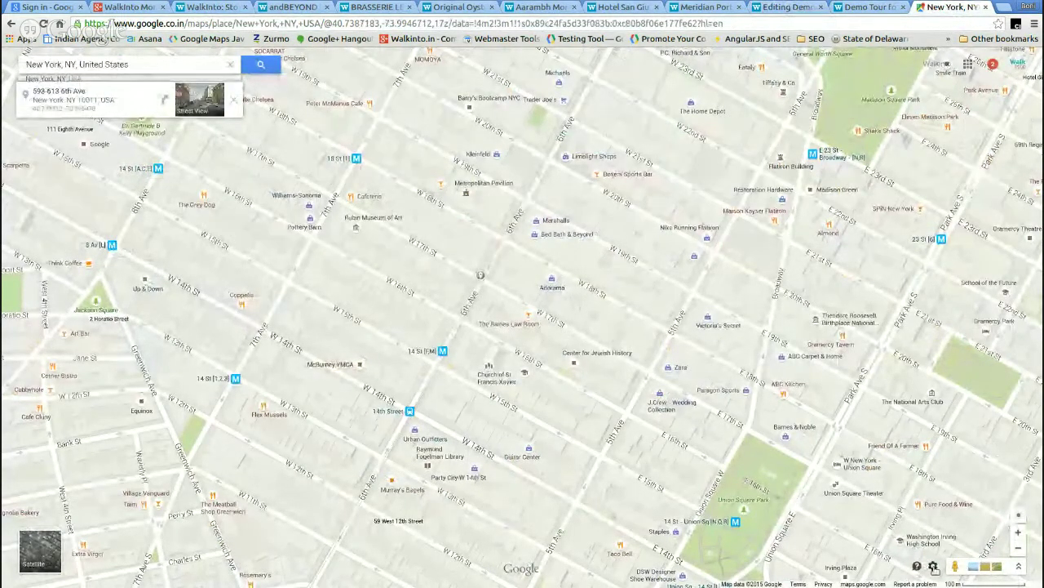
- Open the W 17th St street view facing the intersection, then return to the tour editor
drag(954, 566, 485, 256)
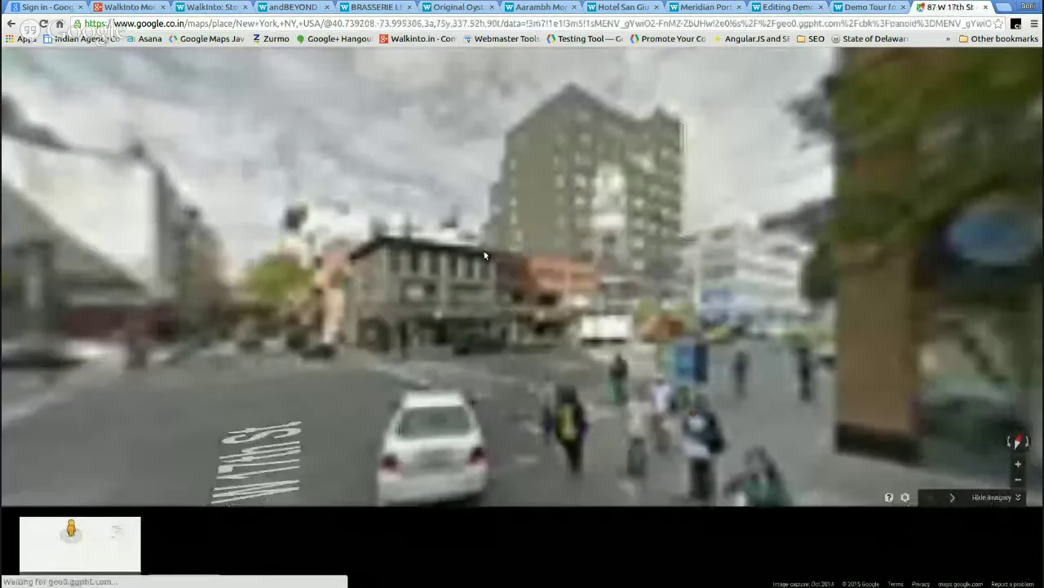
drag(484, 256, 469, 304)
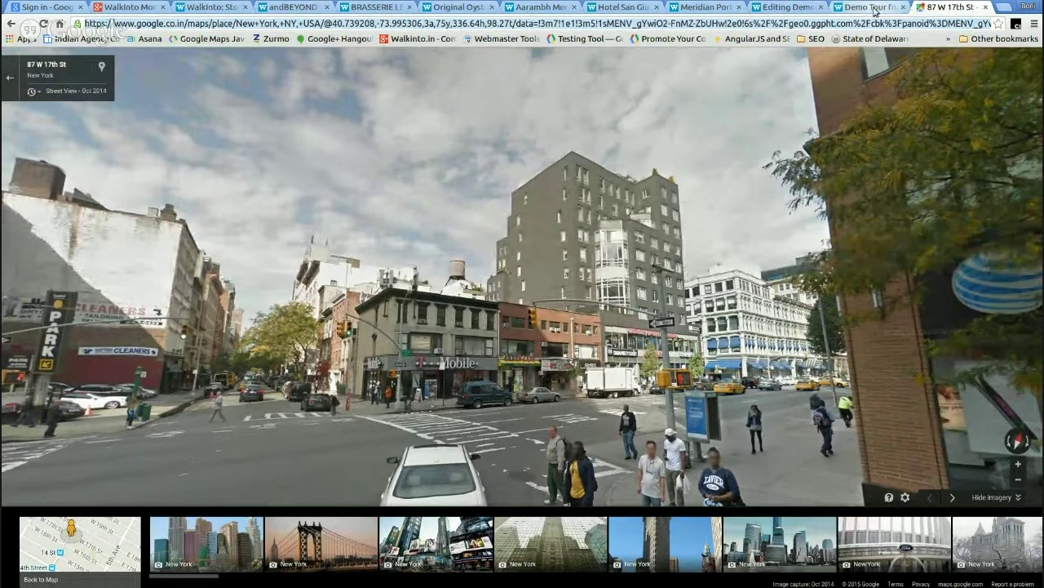
click(874, 8)
click(785, 7)
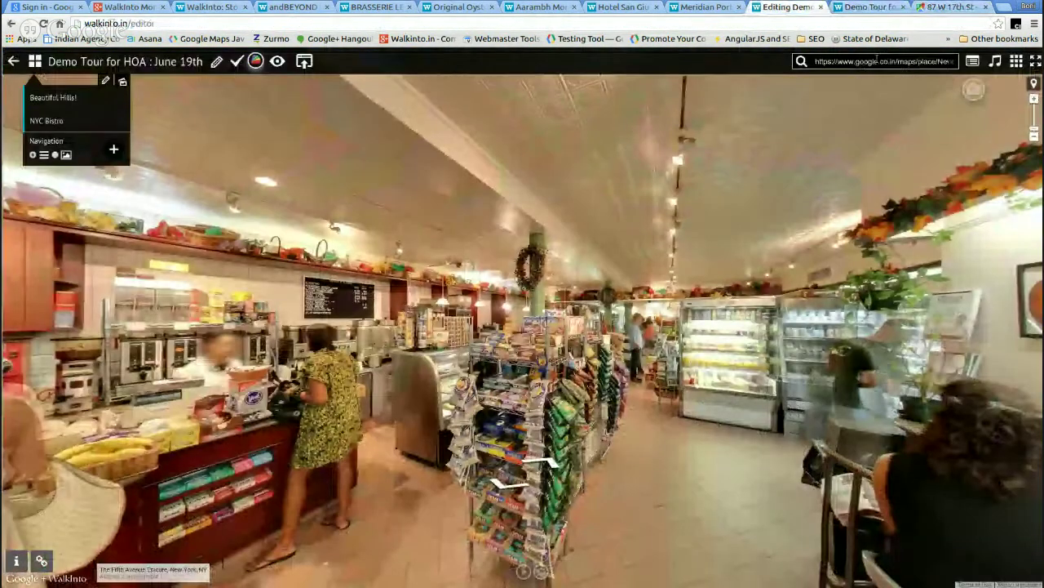
- Replace the Street View link with the W 17th St street view URL
click(876, 61)
key(ctrl+a)
key(BackSpace)
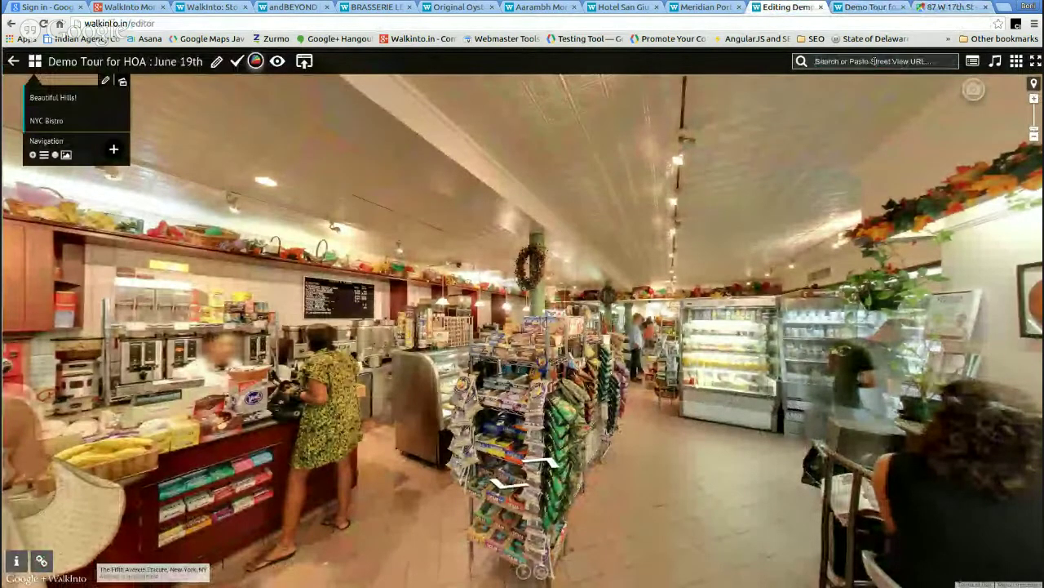
key(ctrl+v)
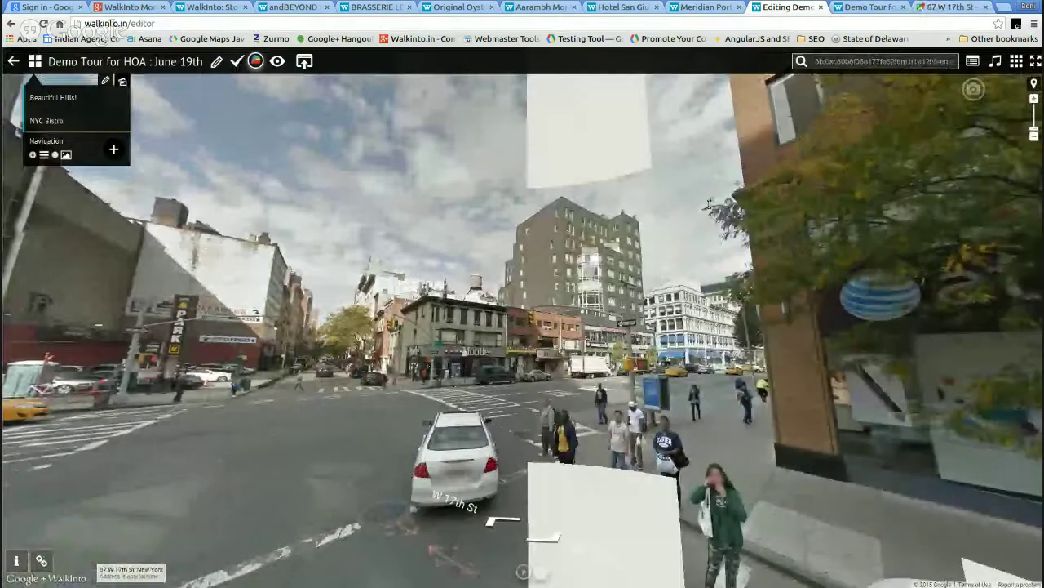
- Add the W 17th St scene as a new menu item named NYC Streets
click(115, 151)
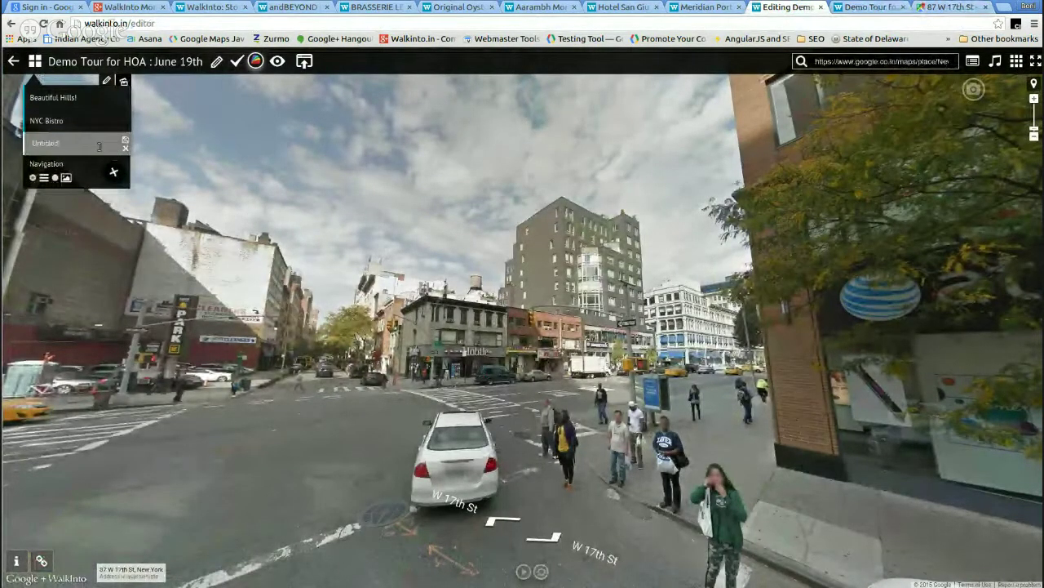
key(BackSpace)
key(BackSpace)
key(BackSpace)
key(BackSpace)
key(BackSpace)
key(BackSpace)
key(BackSpace)
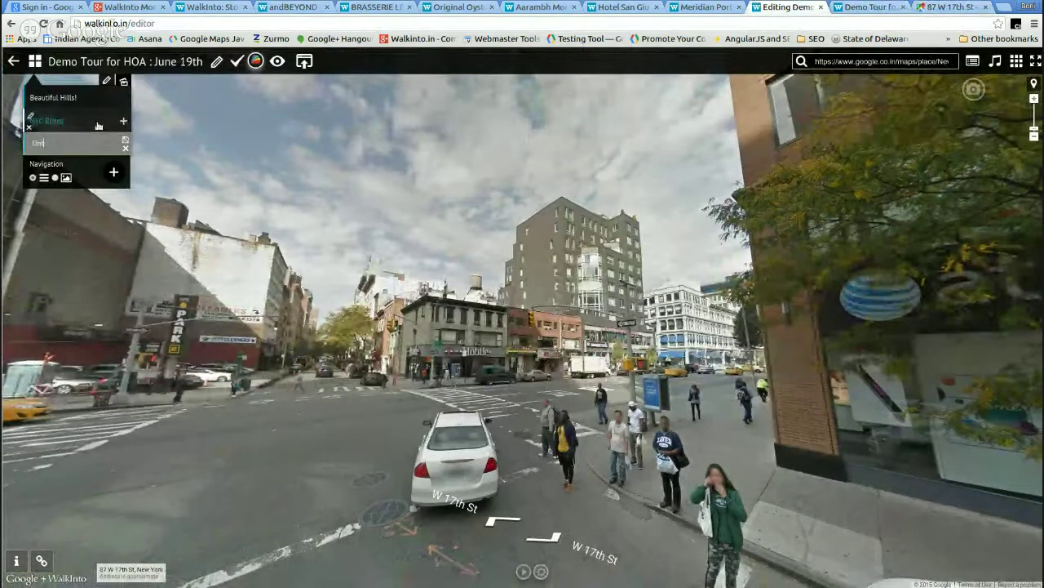
text(W)
text(YC Streets)
key(Return)
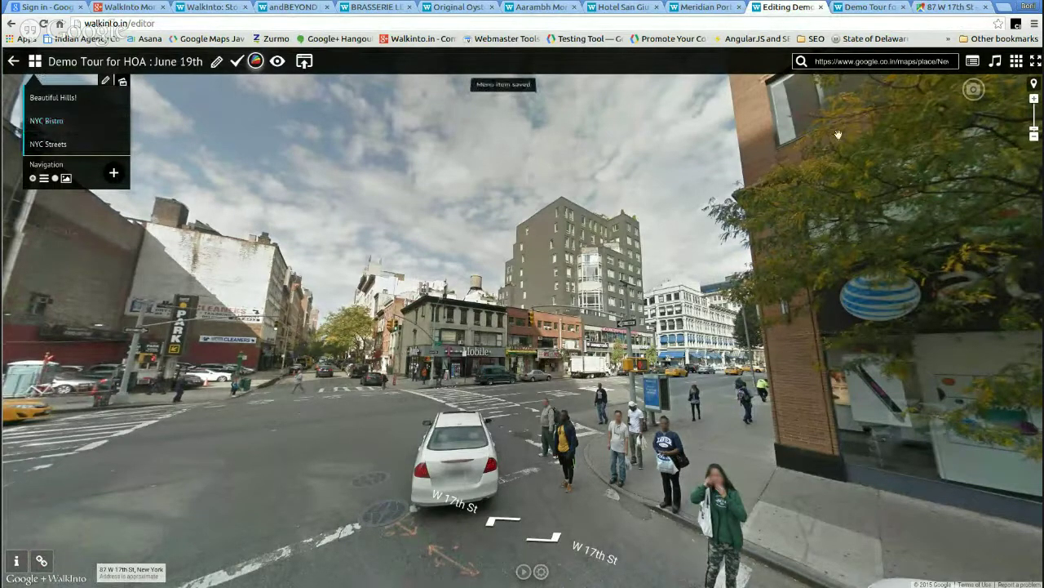
mouse_move(123, 148)
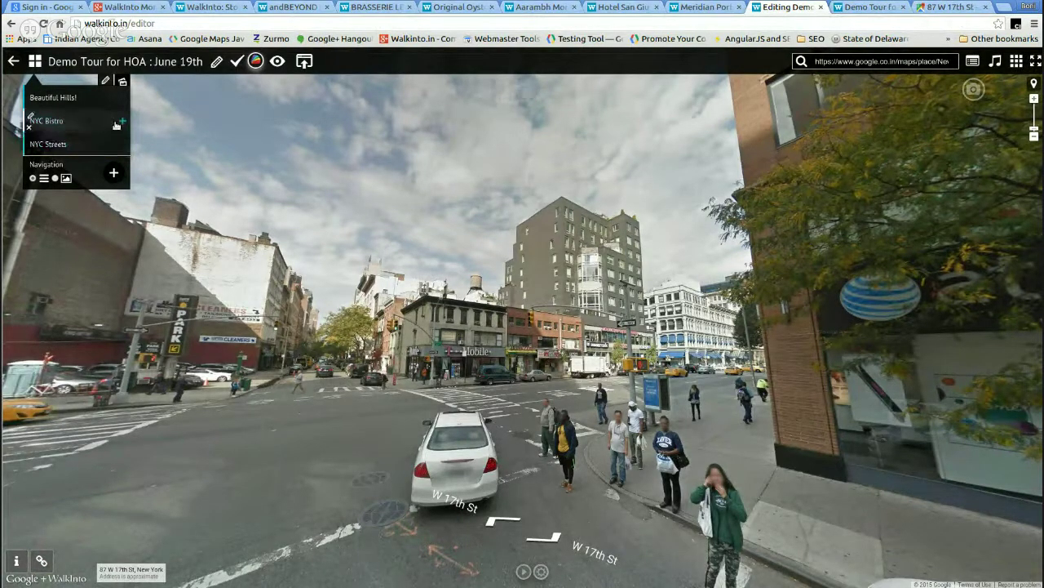
- Under NYC Bistro, add two Sub Menu entries, nesting another Sub Menu inside the first
click(123, 124)
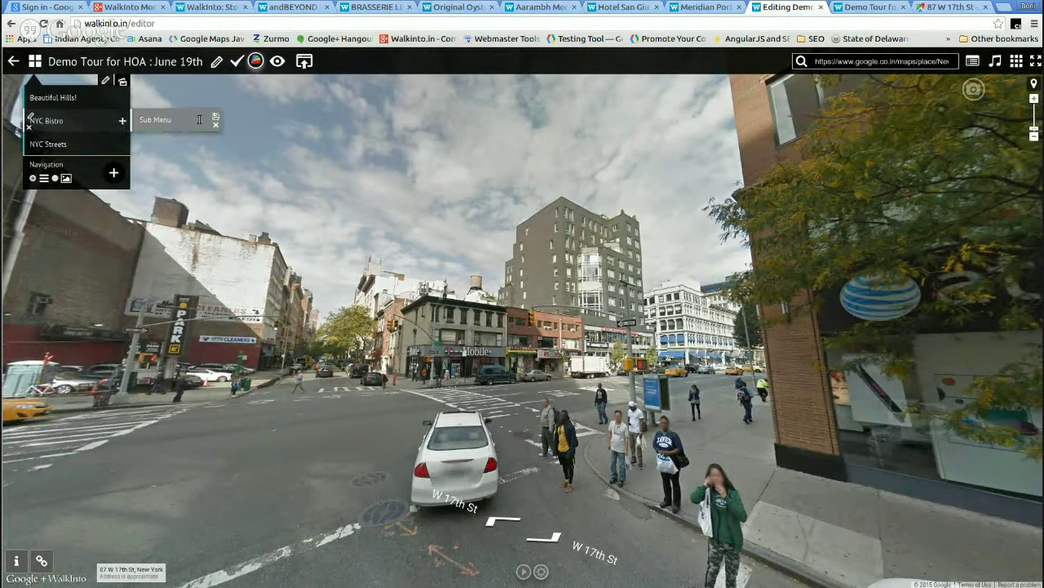
key(Return)
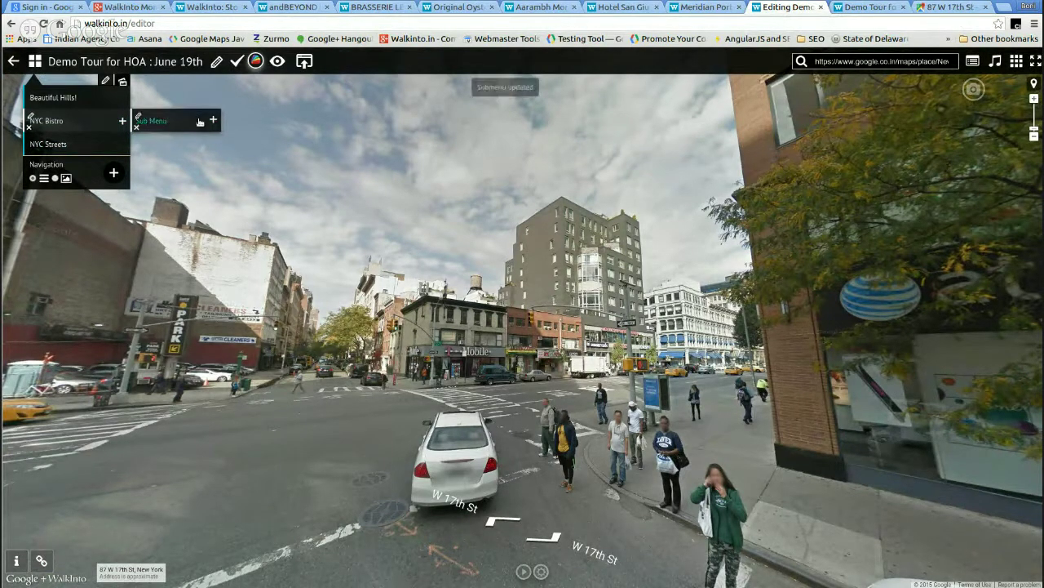
click(211, 121)
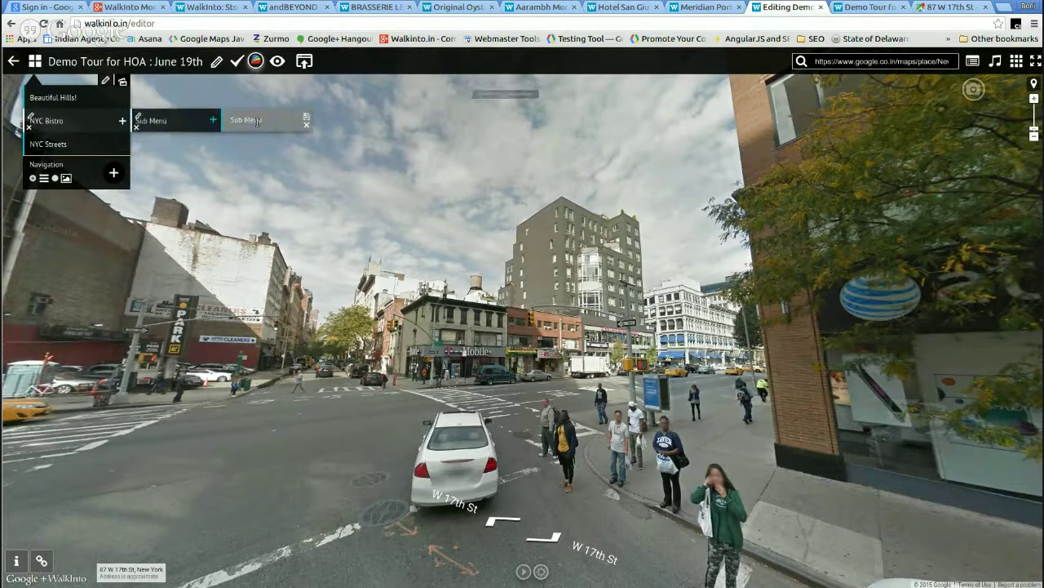
mouse_move(152, 128)
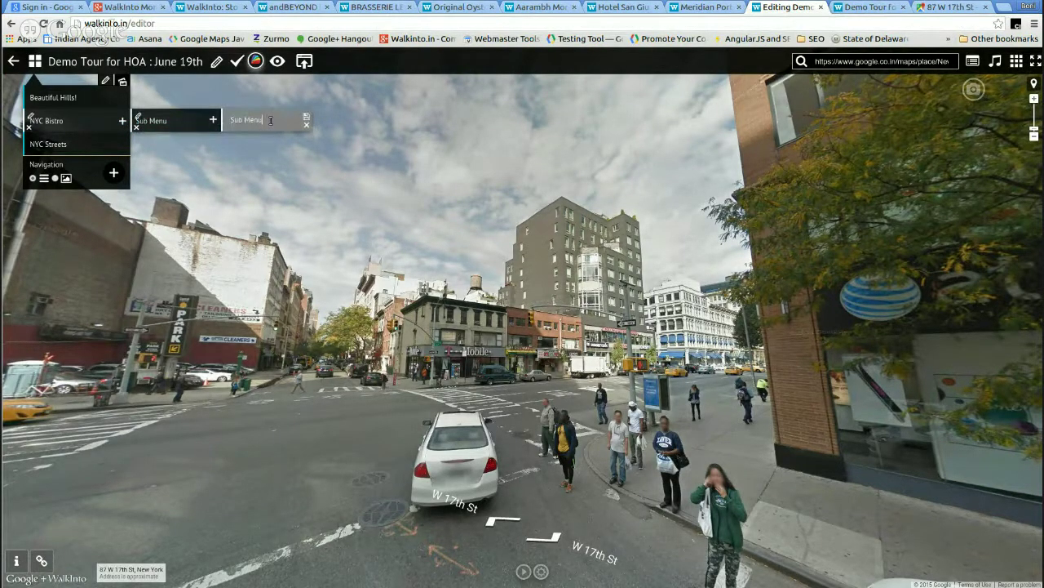
key(Return)
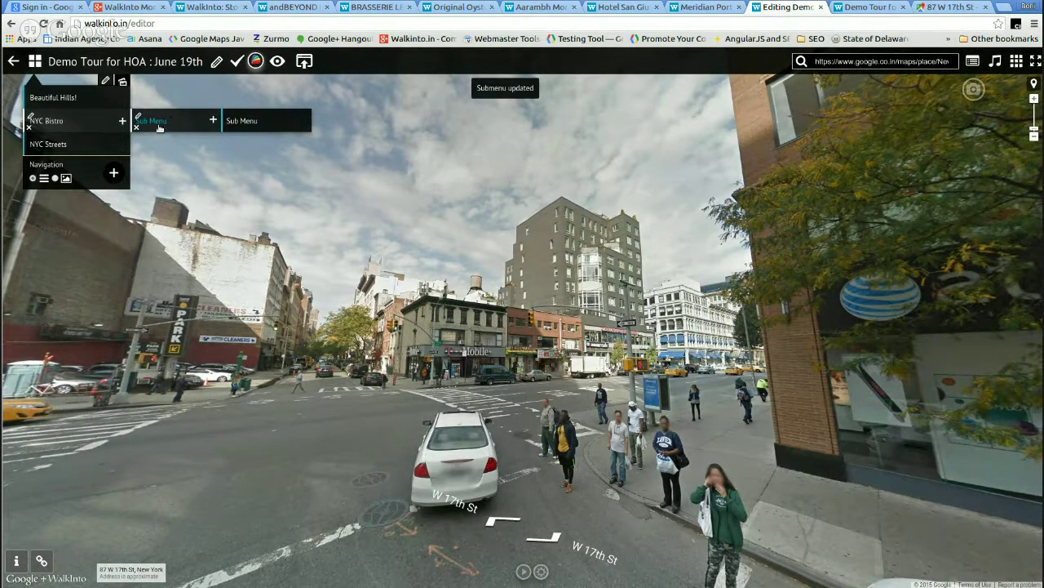
click(123, 122)
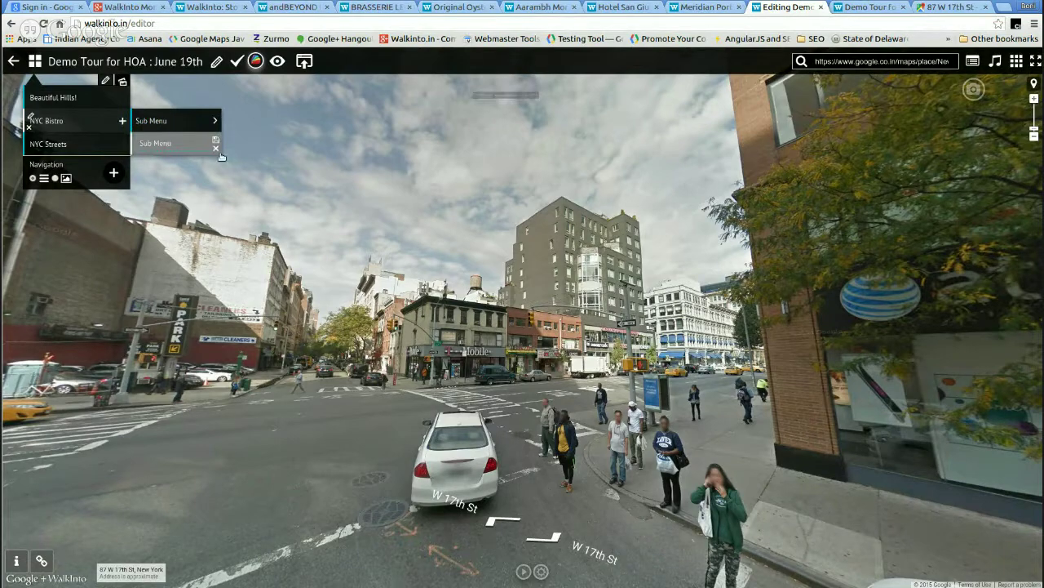
key(Return)
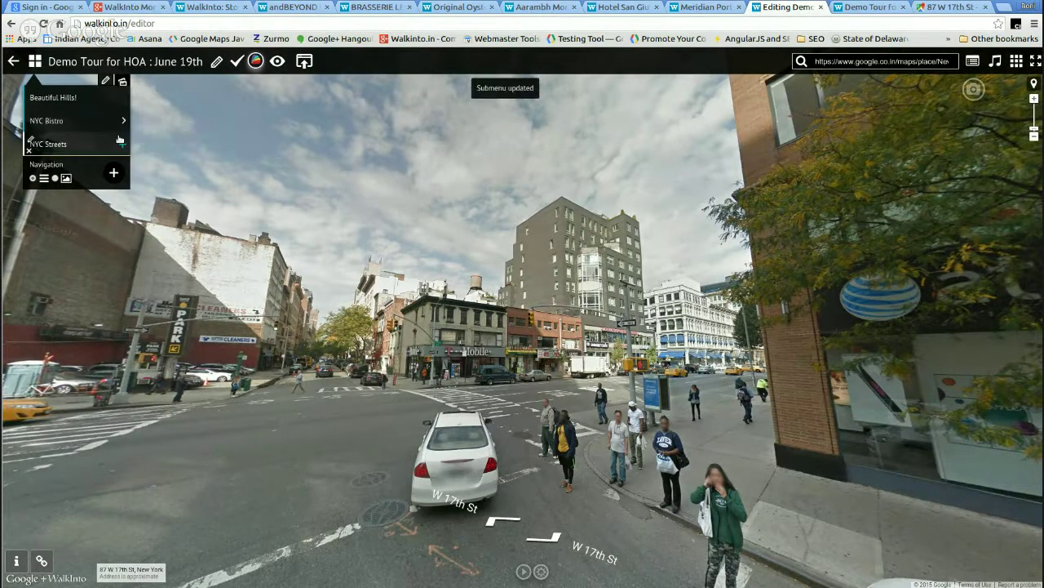
mouse_move(74, 121)
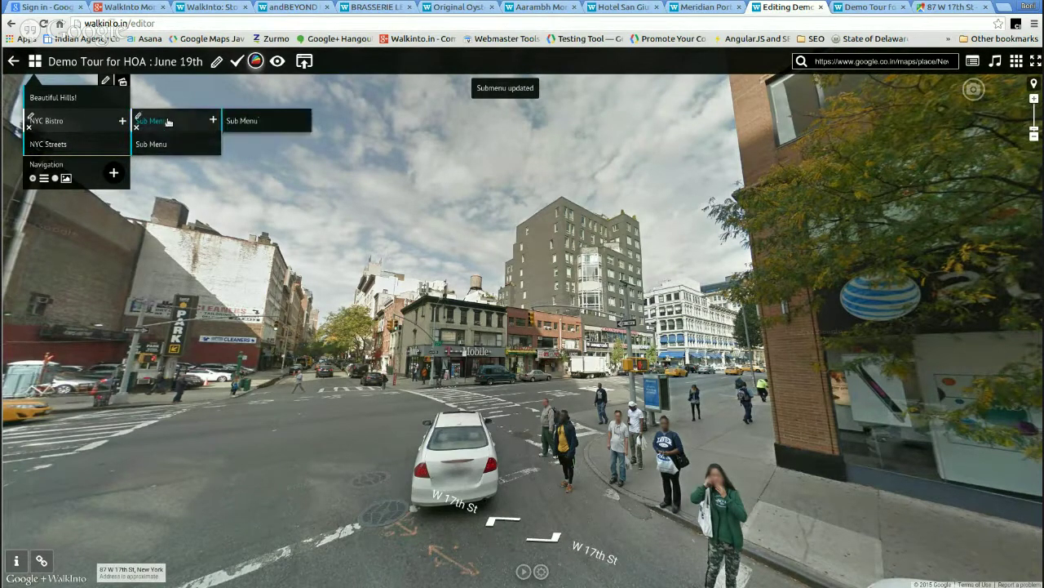
mouse_move(127, 89)
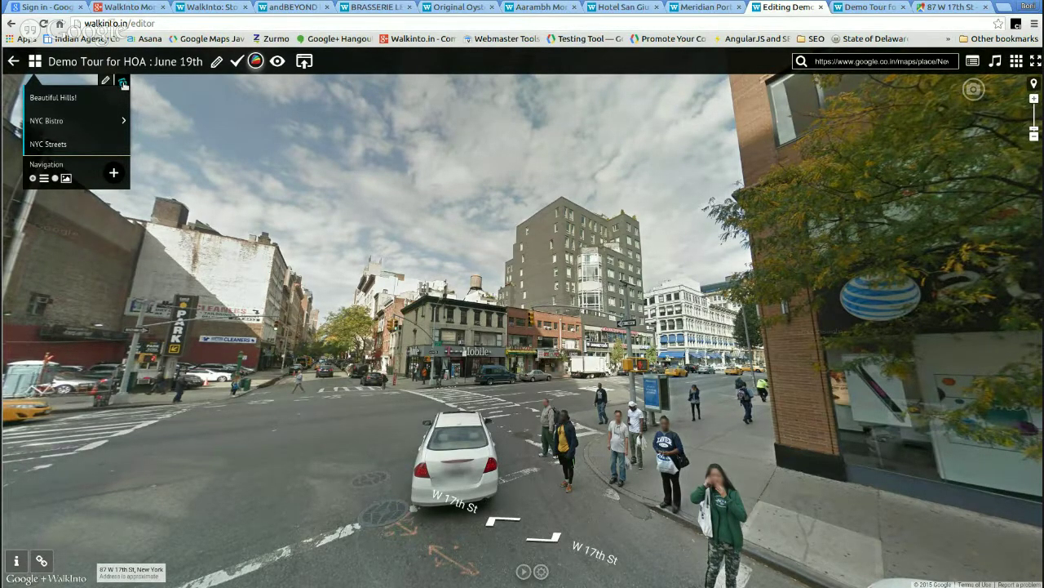
- Show the menu as thumbnails, test jumping between NYC Bistro and NYC Streets, then restore the list
click(123, 84)
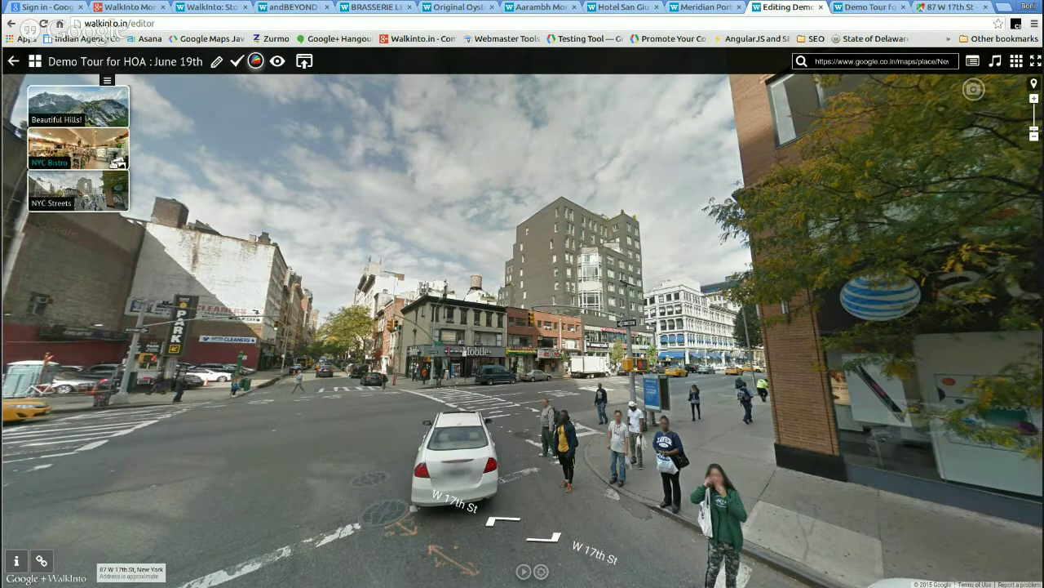
click(118, 162)
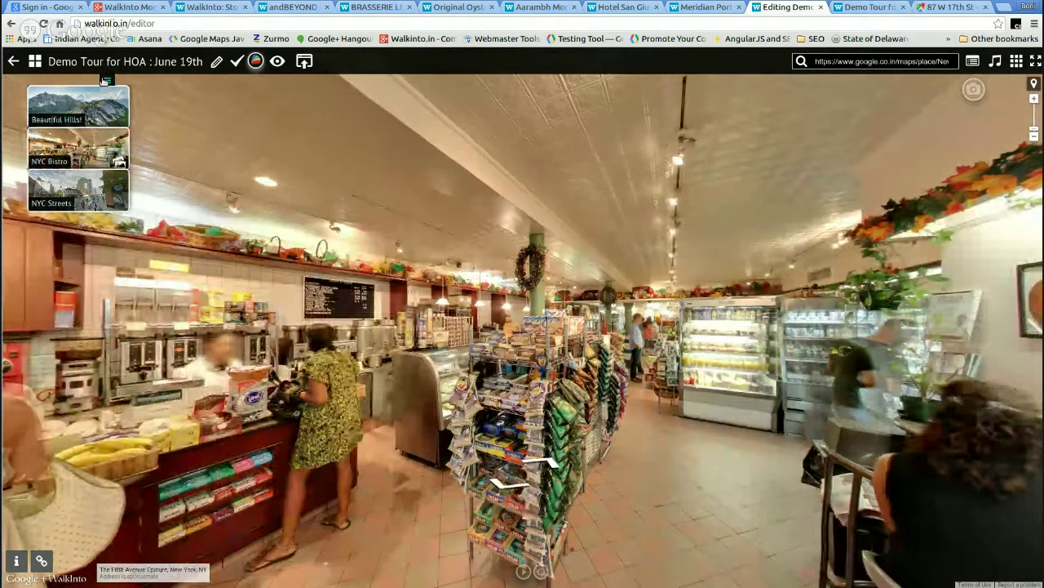
click(72, 199)
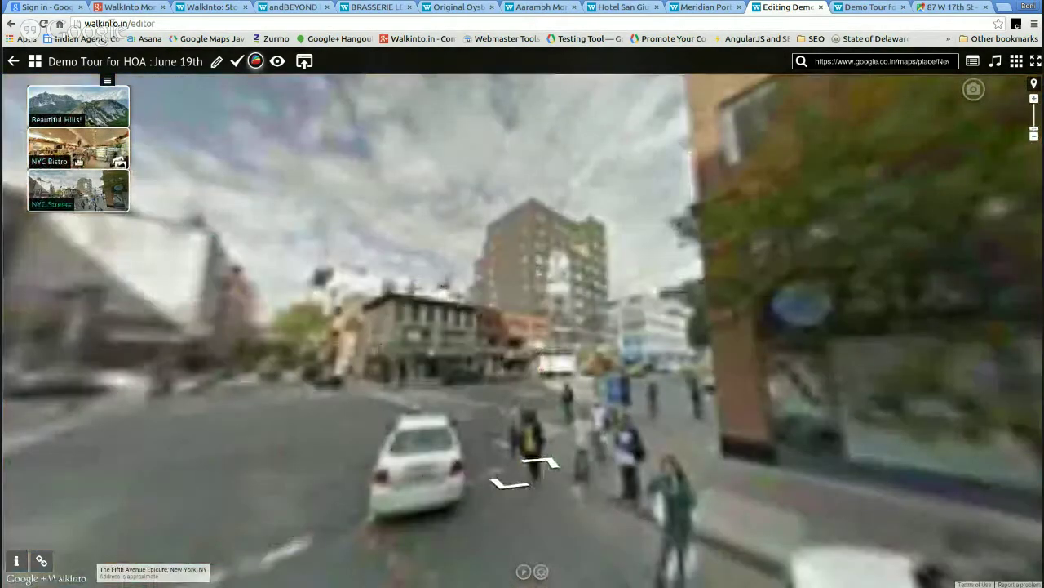
click(78, 160)
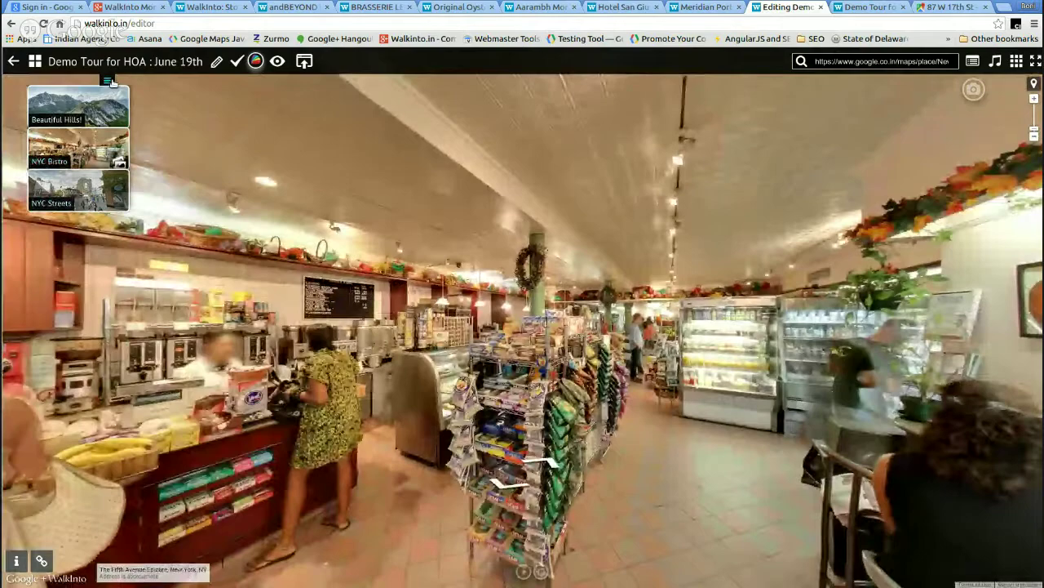
click(108, 81)
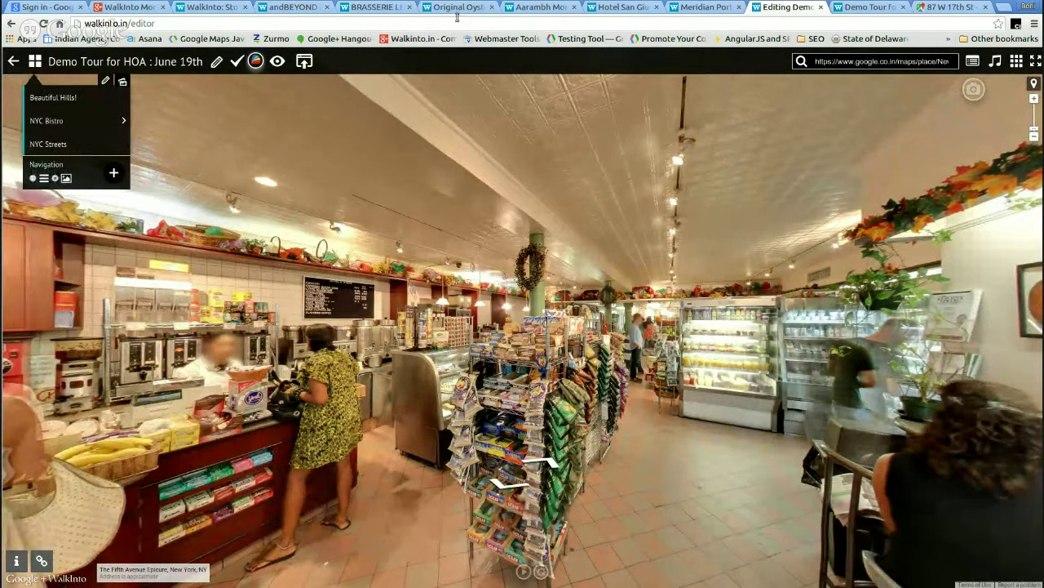
- Reload the tour preview twice to check the updated menu, then go to the 87 W 17th St page
click(861, 8)
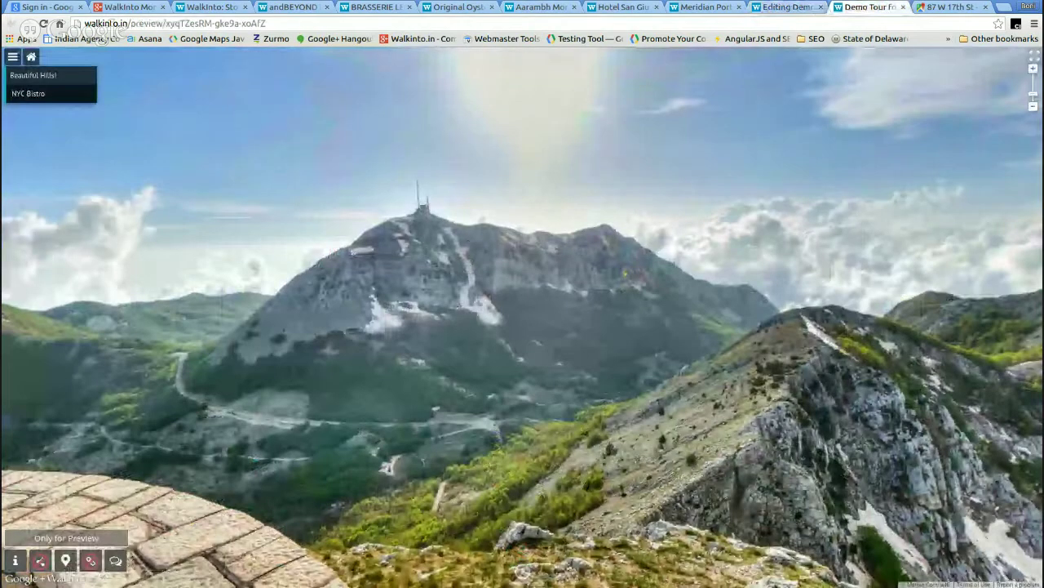
click(44, 24)
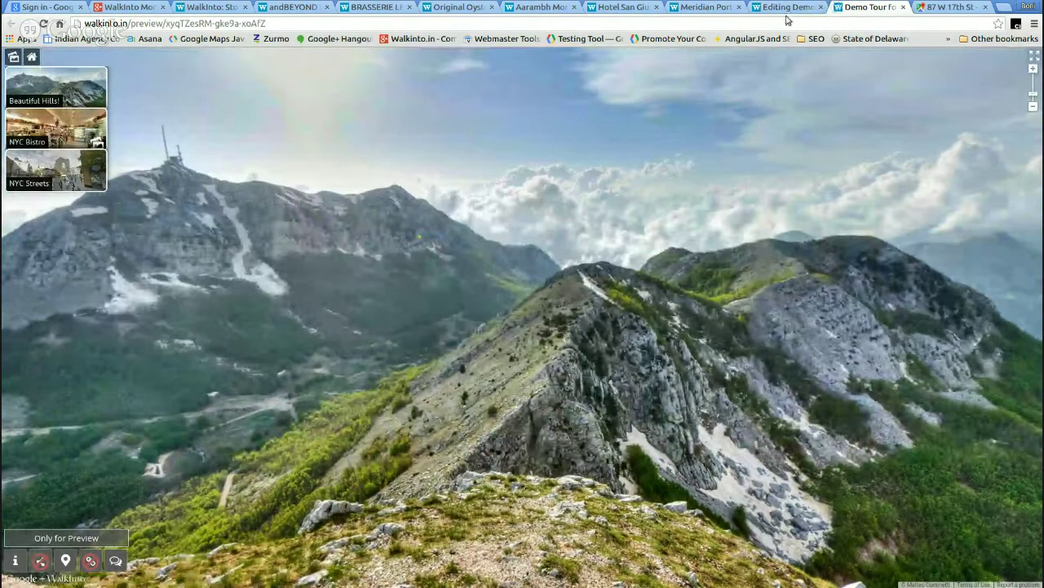
key(ctrl+shift+Tab)
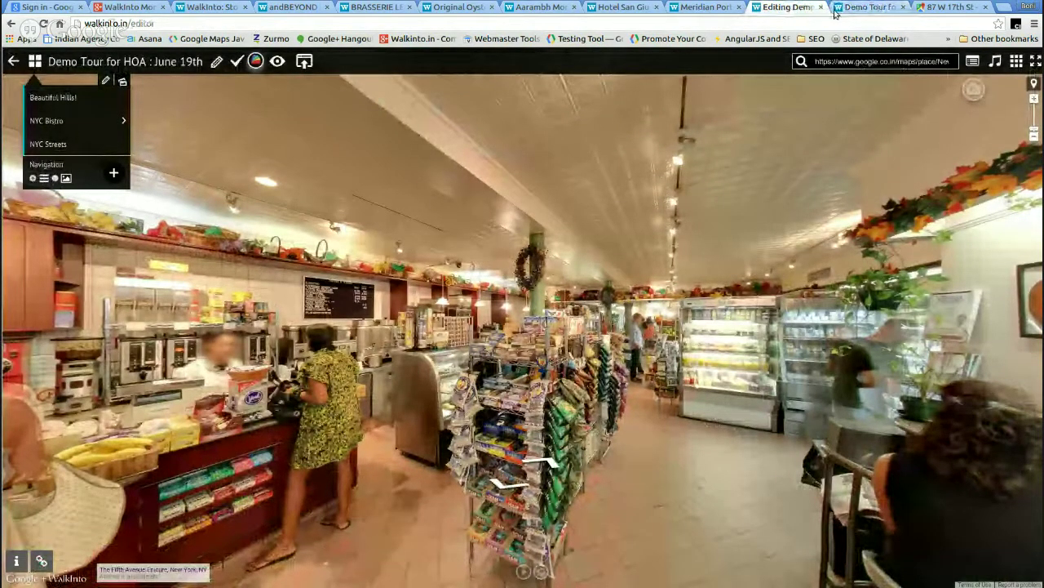
click(867, 8)
click(45, 23)
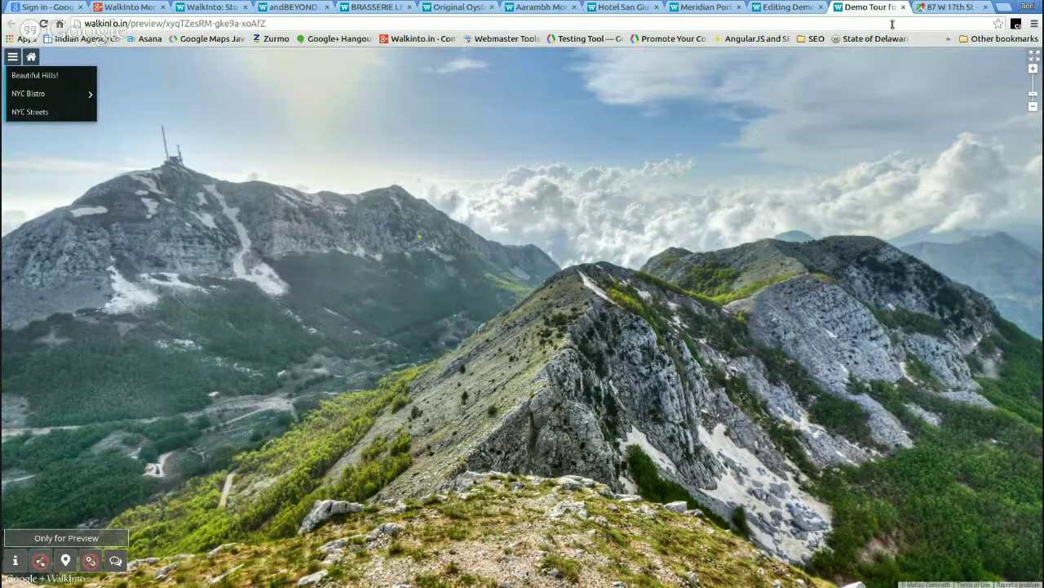
click(947, 9)
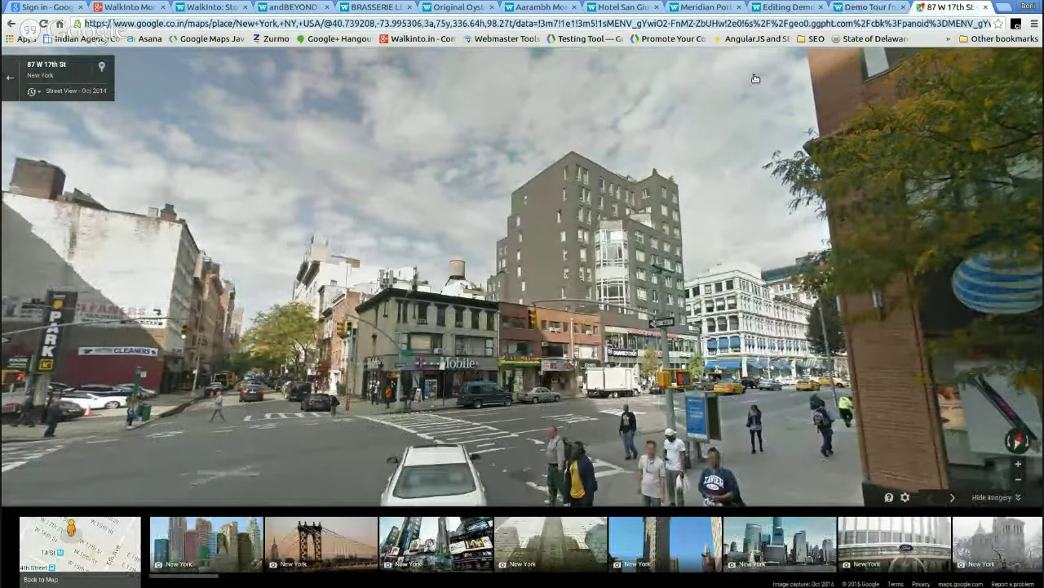
- Search for Google Views and open the Mount Villingili panorama
key(ctrl+l)
text(Google )
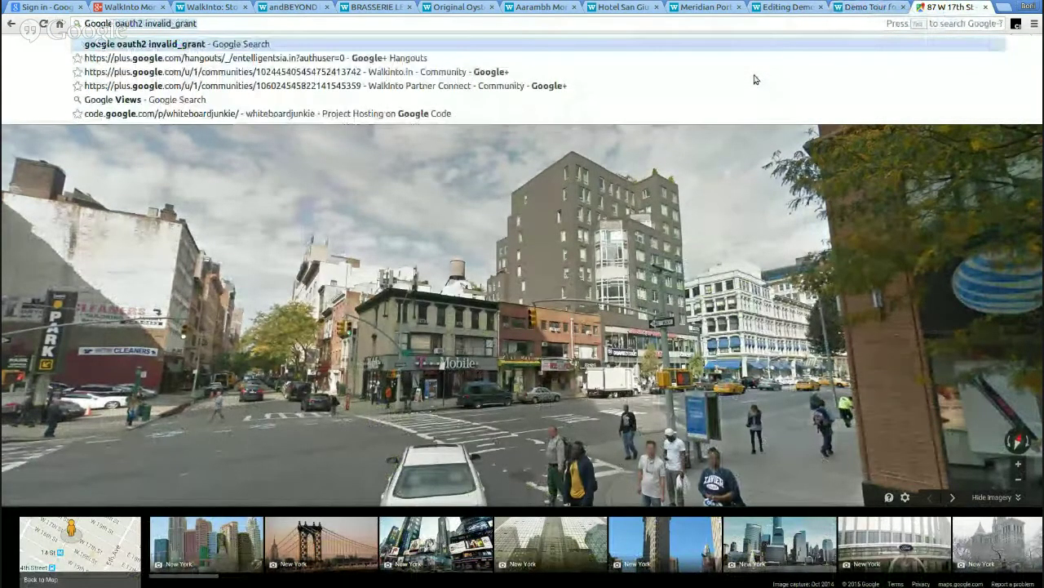
text(Views)
key(Return)
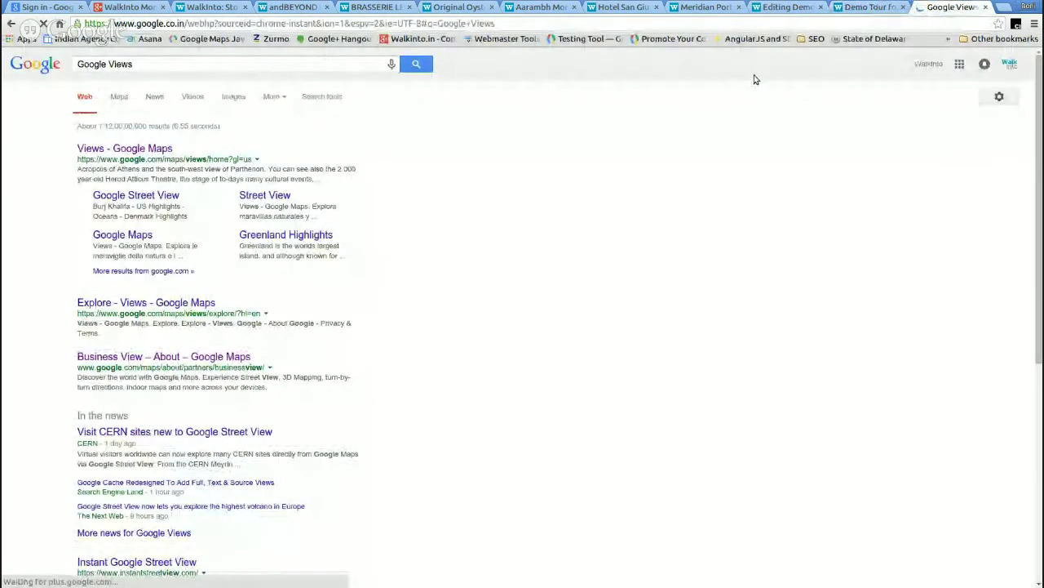
click(142, 148)
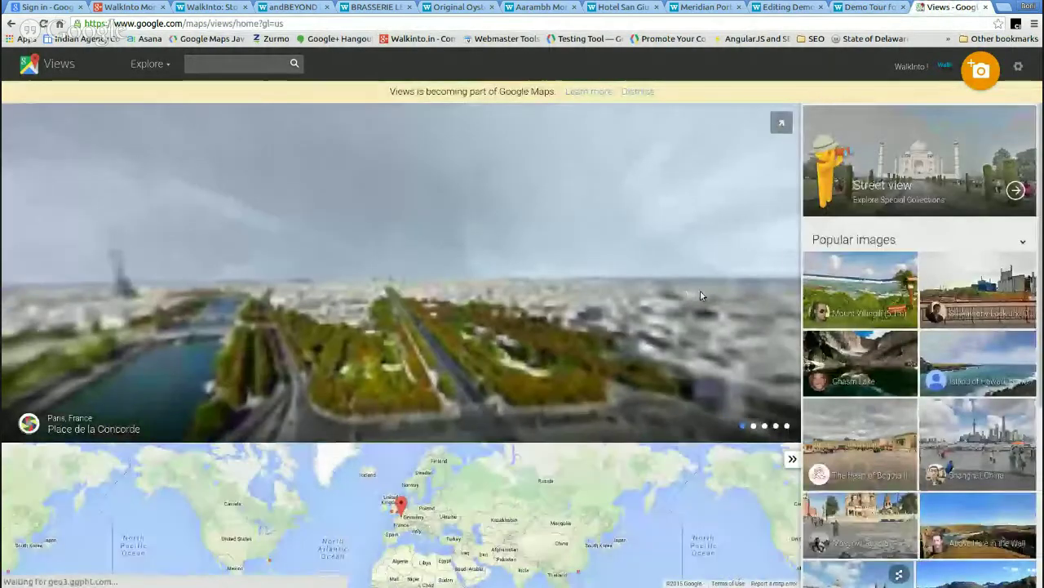
click(895, 314)
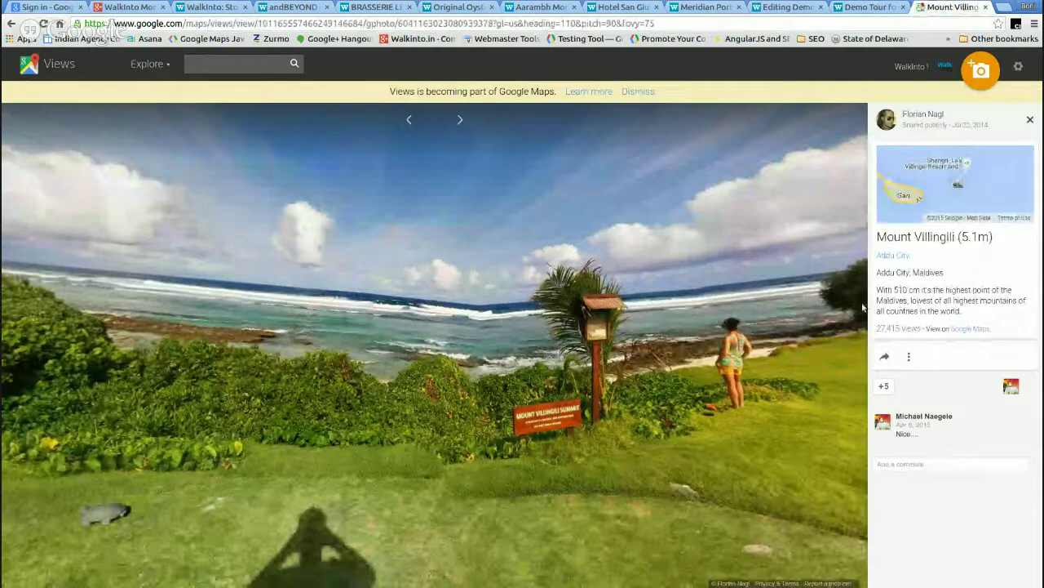
- Look around the Mount Villingili panorama, then open its share options and select the embed code
drag(506, 280, 456, 359)
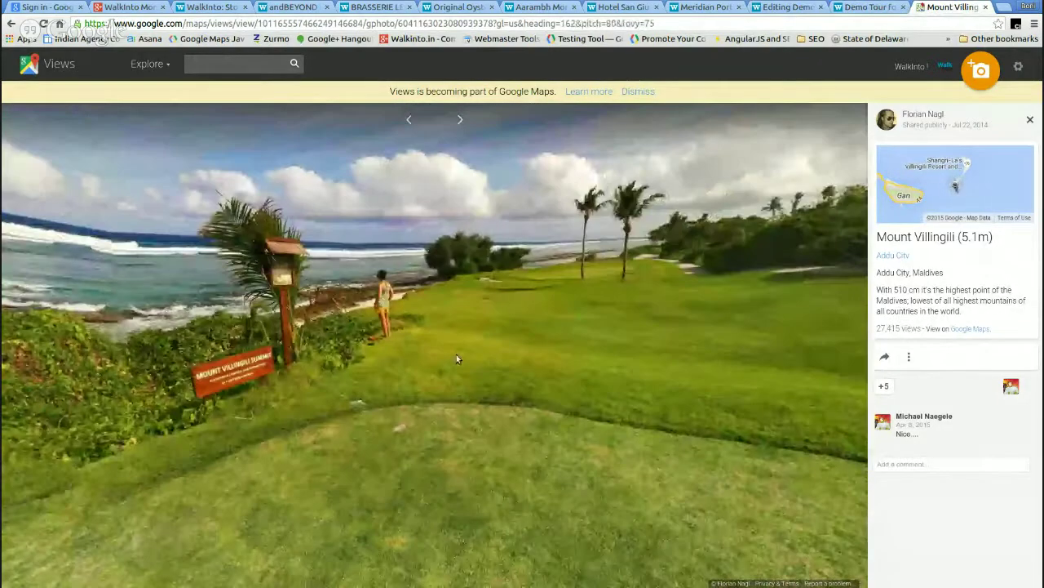
drag(274, 377, 343, 331)
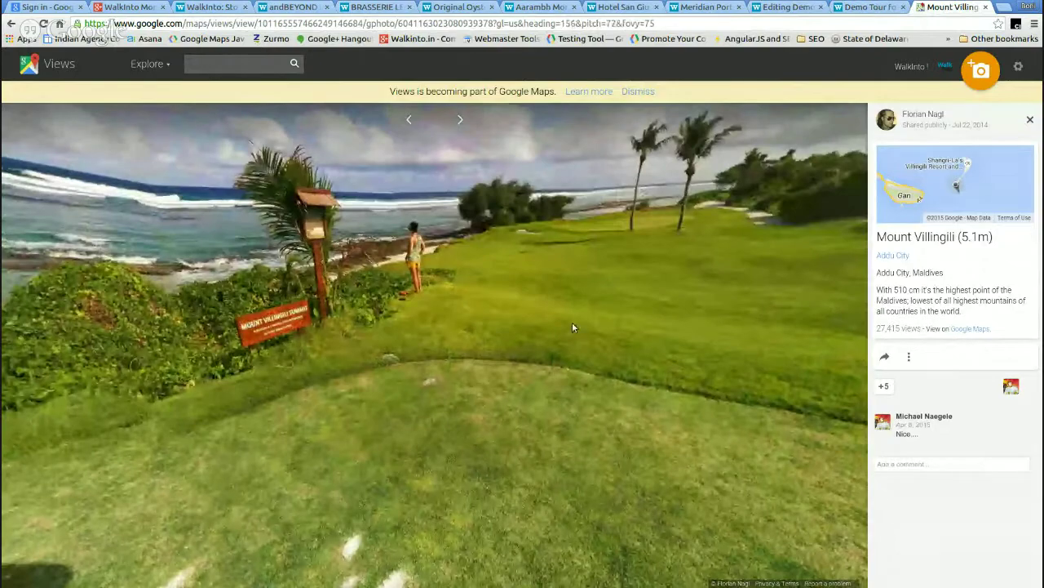
drag(656, 329, 650, 410)
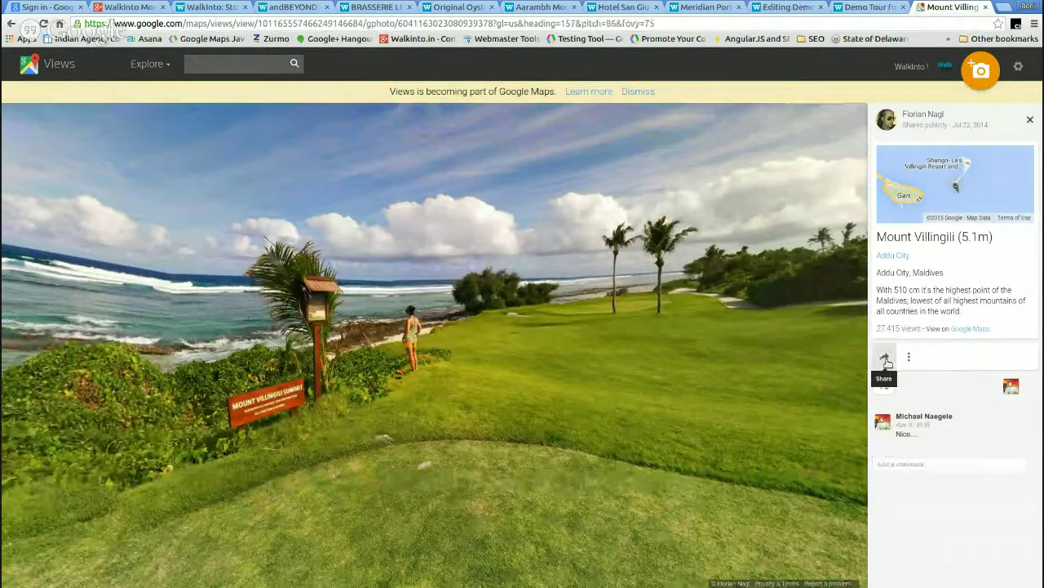
click(886, 360)
click(902, 313)
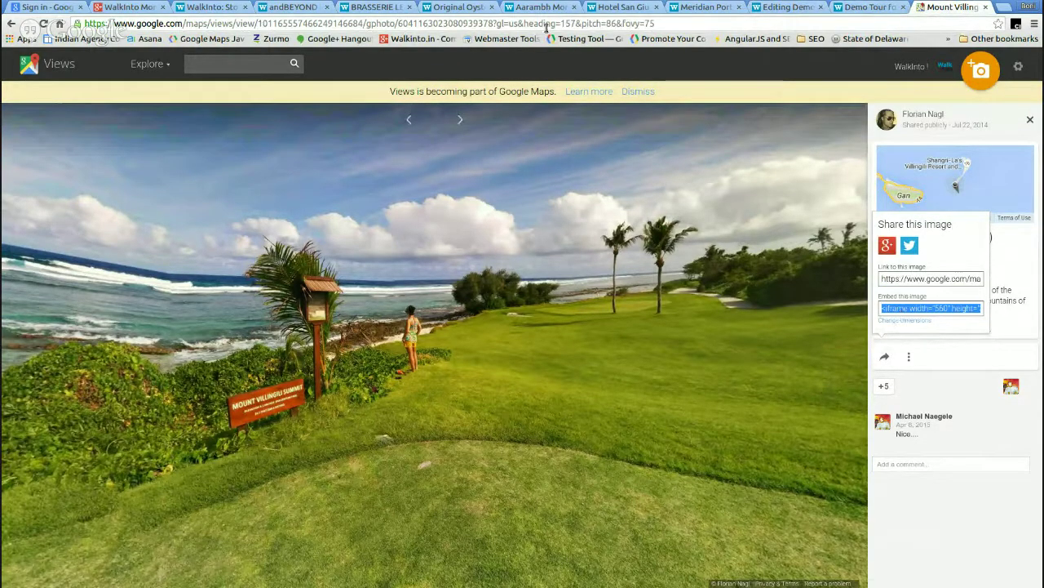
click(783, 7)
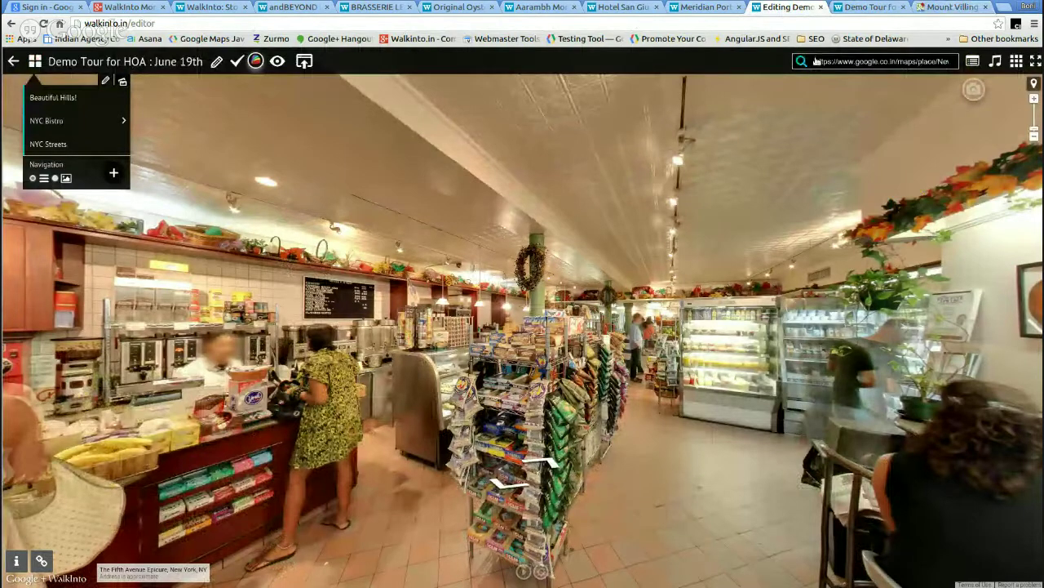
- Replace the Street View address with the copied Mount Villingili panorama link
triple_click(820, 62)
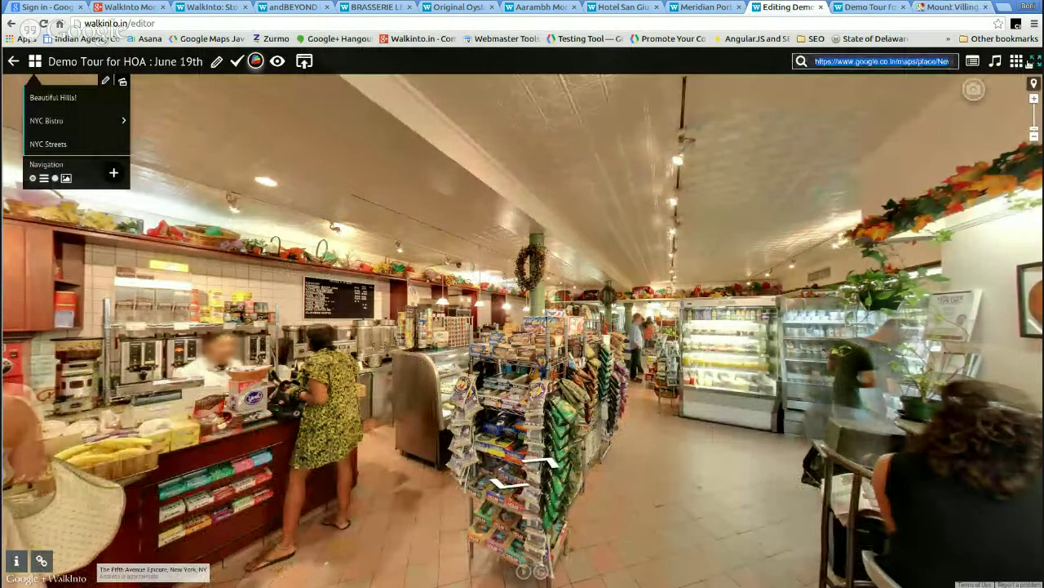
key(BackSpace)
key(ctrl+v)
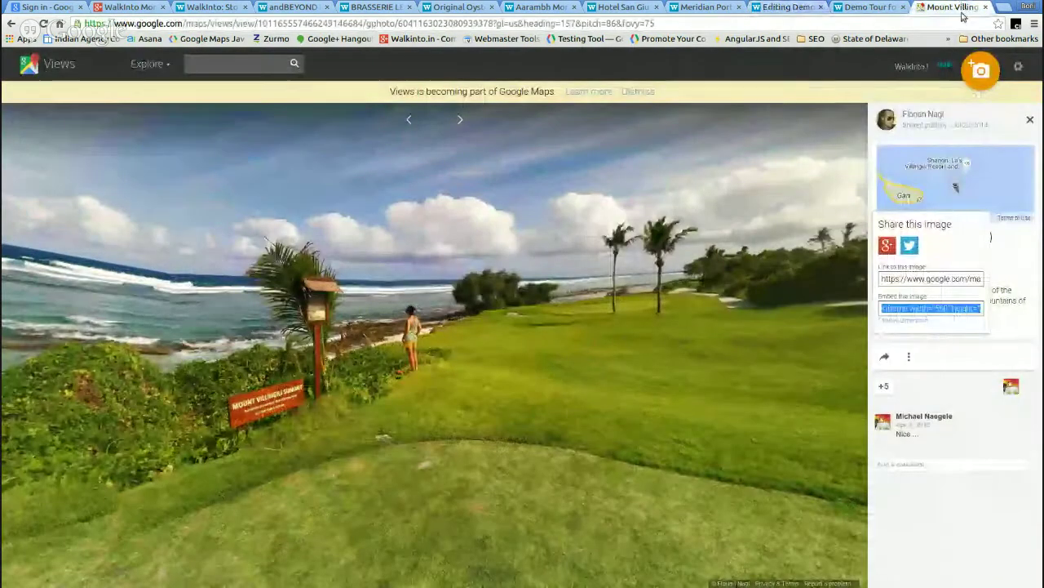
click(947, 7)
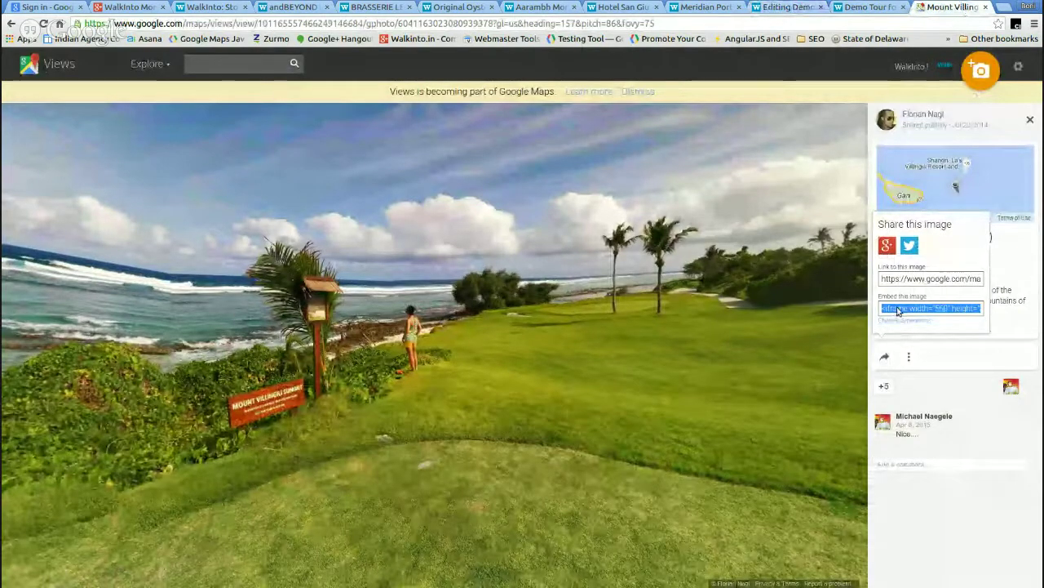
click(869, 7)
click(772, 10)
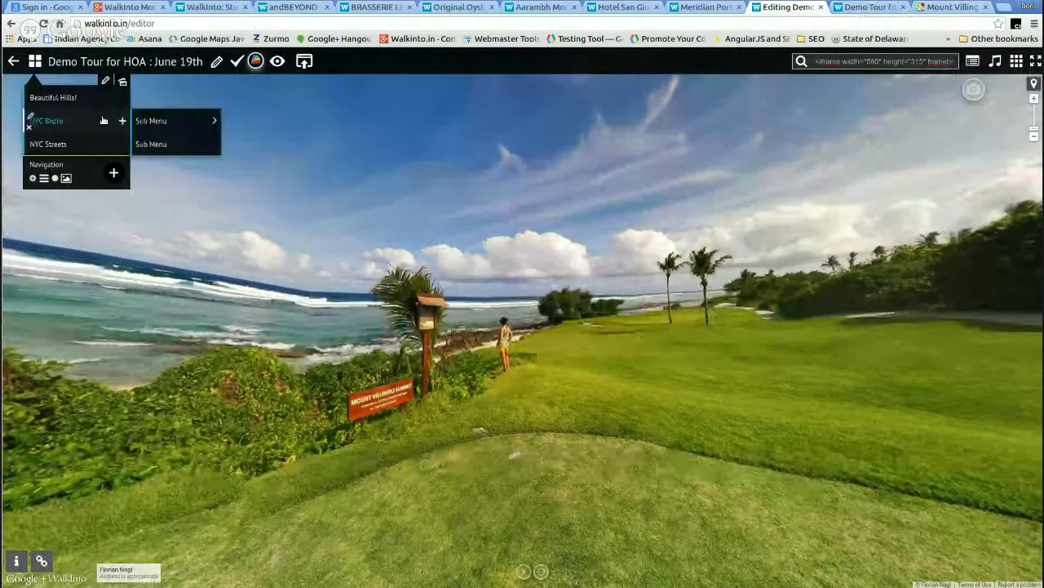
- Add a new menu item named Maldives for the seaside panorama
click(114, 176)
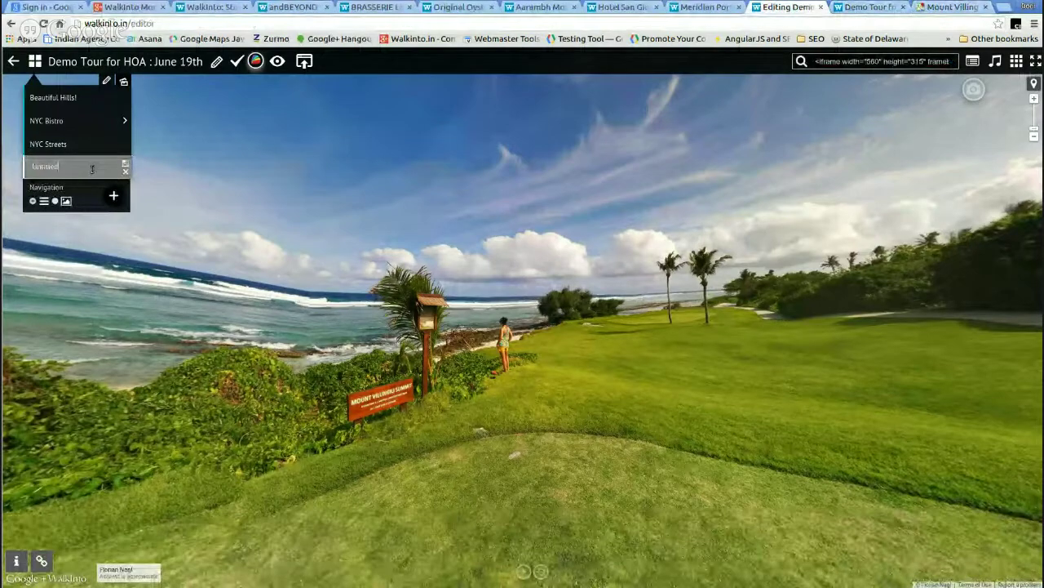
text(Melinis)
key(Return)
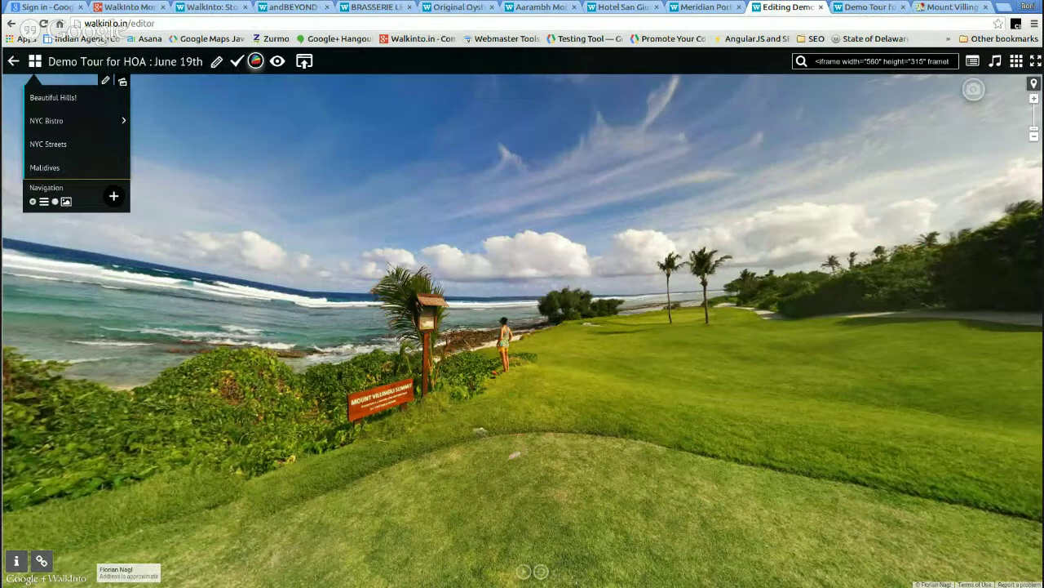
- Dismiss the share popup and close the Mount Villingili Views tab, returning to the editor
click(958, 8)
click(1030, 120)
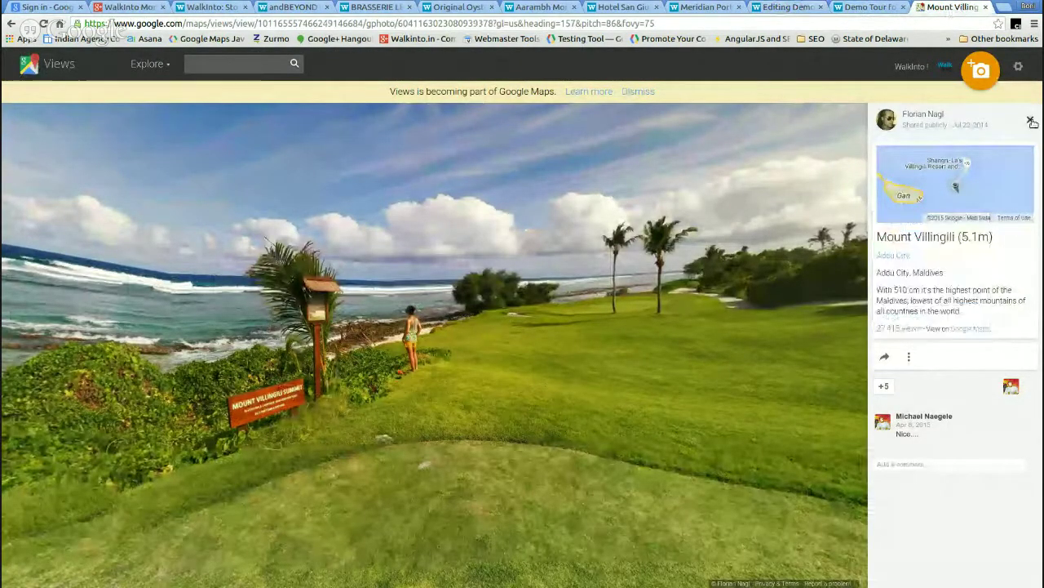
click(1030, 120)
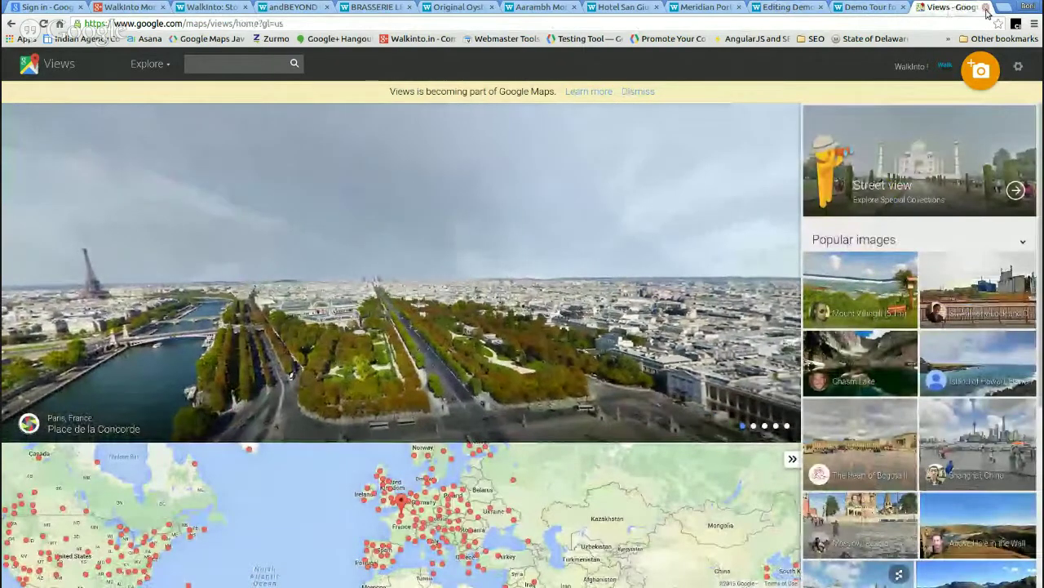
click(986, 7)
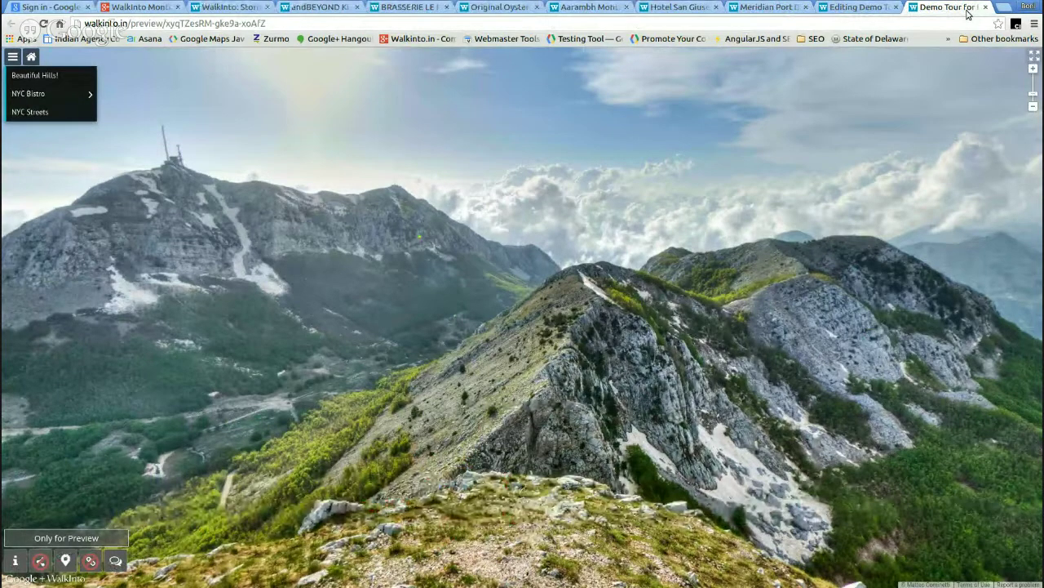
click(846, 9)
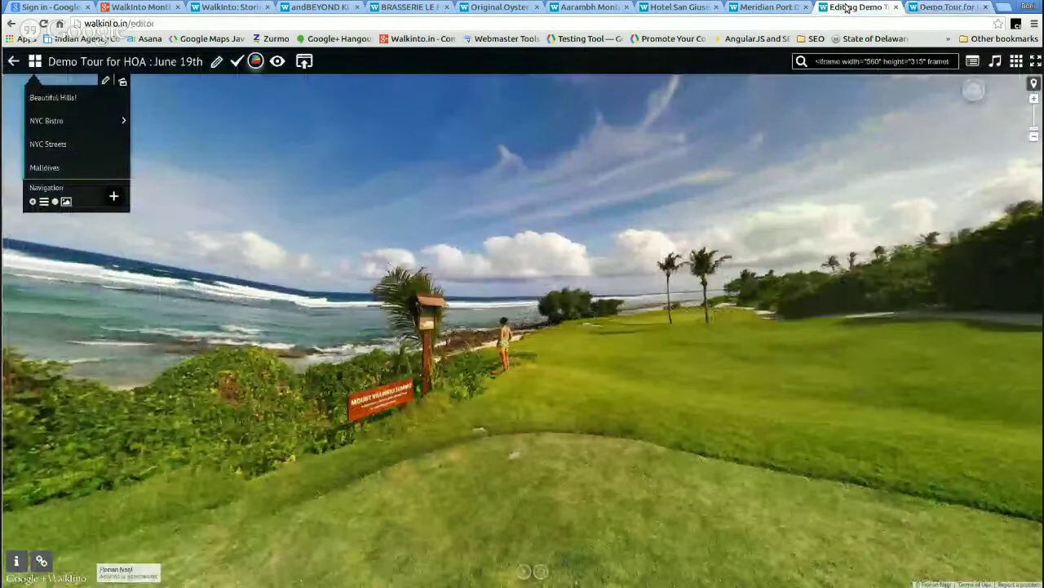
- Show the tour's full location map and close its location info popup
click(1034, 84)
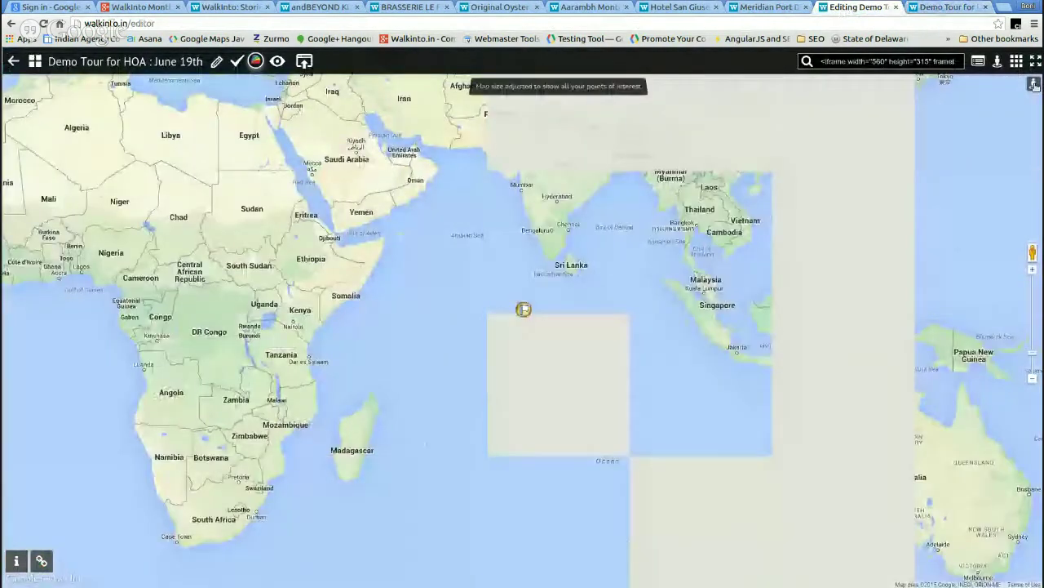
click(1034, 84)
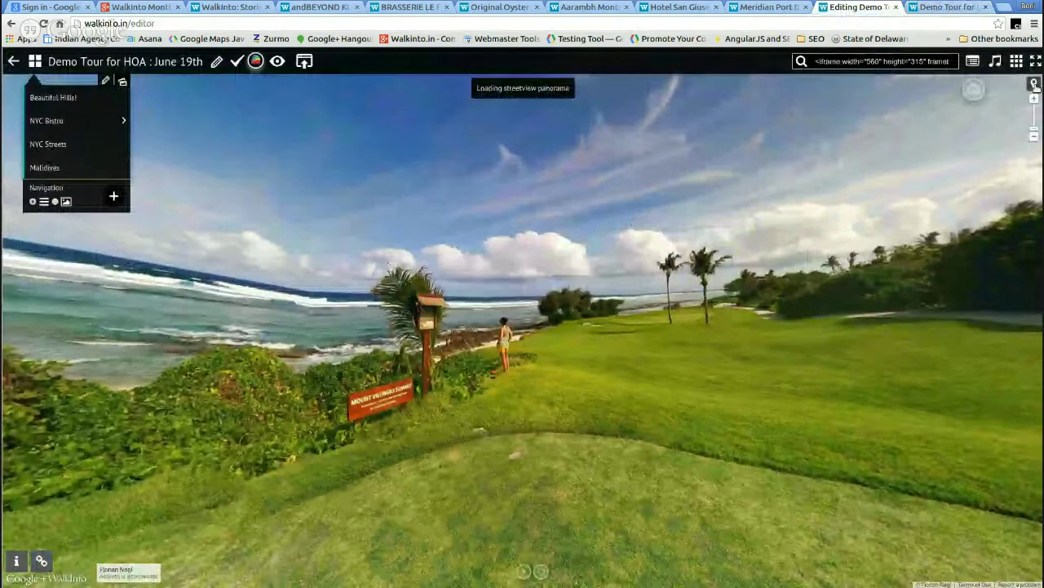
click(1034, 84)
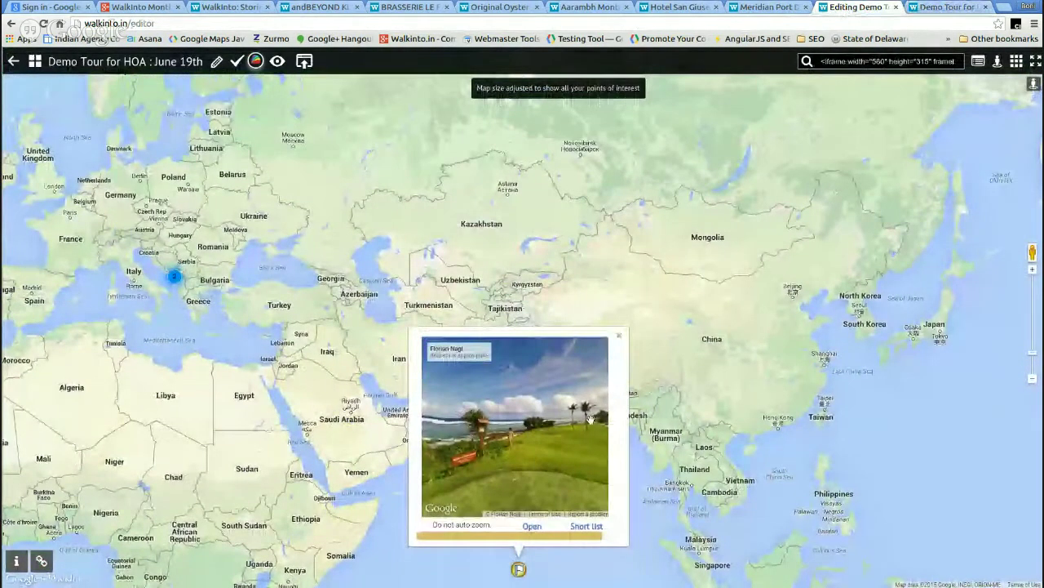
click(621, 329)
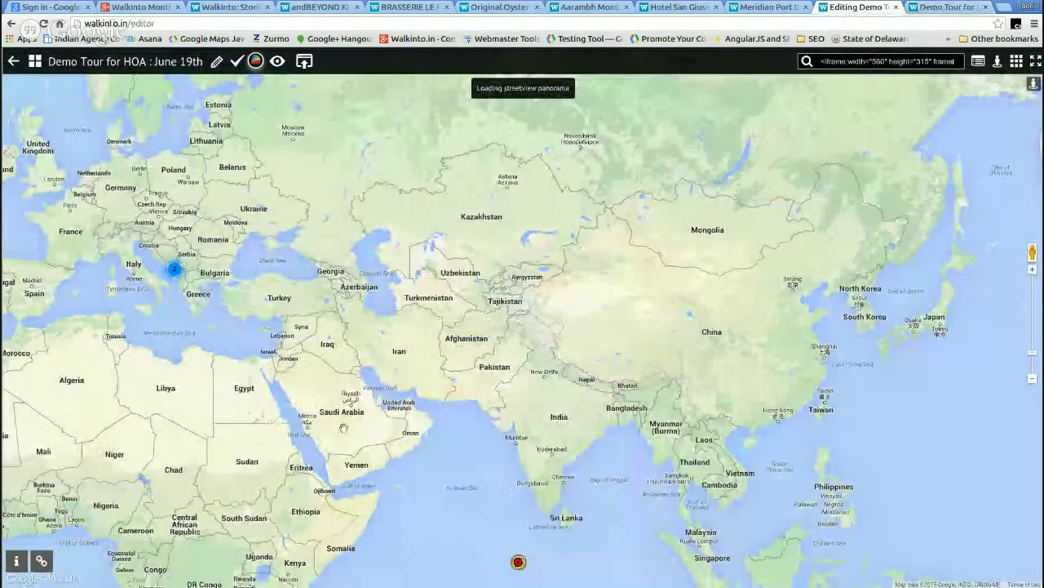
scroll(358, 420, up, 2)
scroll(357, 420, up, 4)
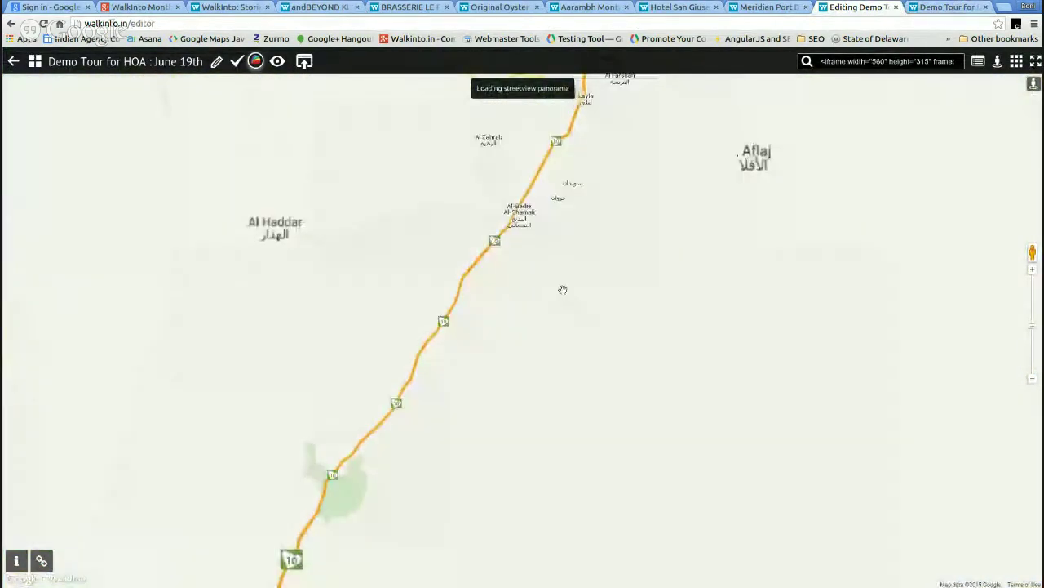
scroll(391, 248, down, 2)
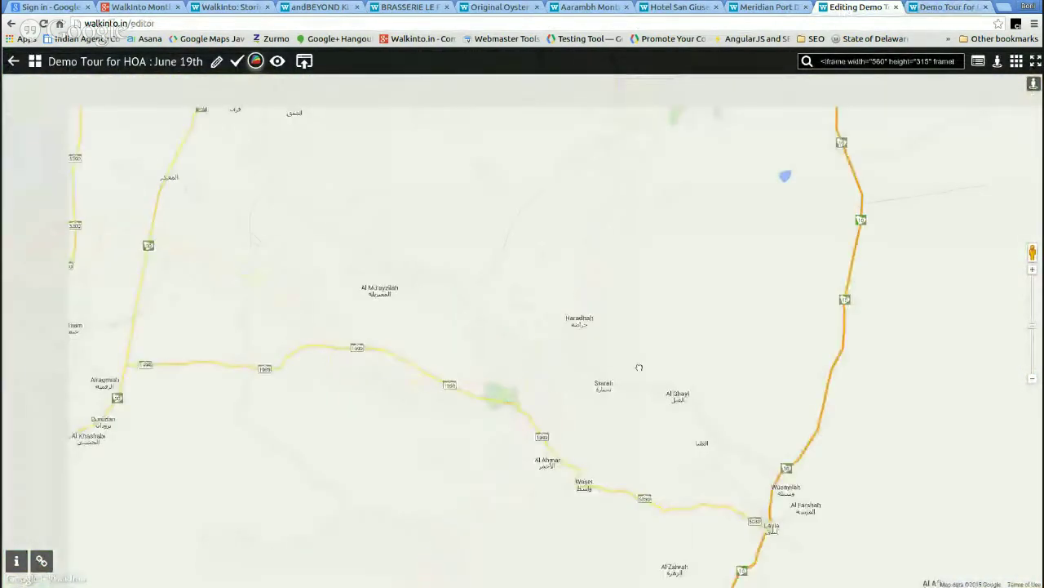
- Pan the map west from Arabia across the Atlantic to centre on Houston
drag(410, 168, 794, 389)
scroll(321, 326, down, 2)
scroll(321, 326, down, 2)
drag(123, 311, 653, 302)
drag(82, 294, 372, 291)
scroll(372, 291, down, 1)
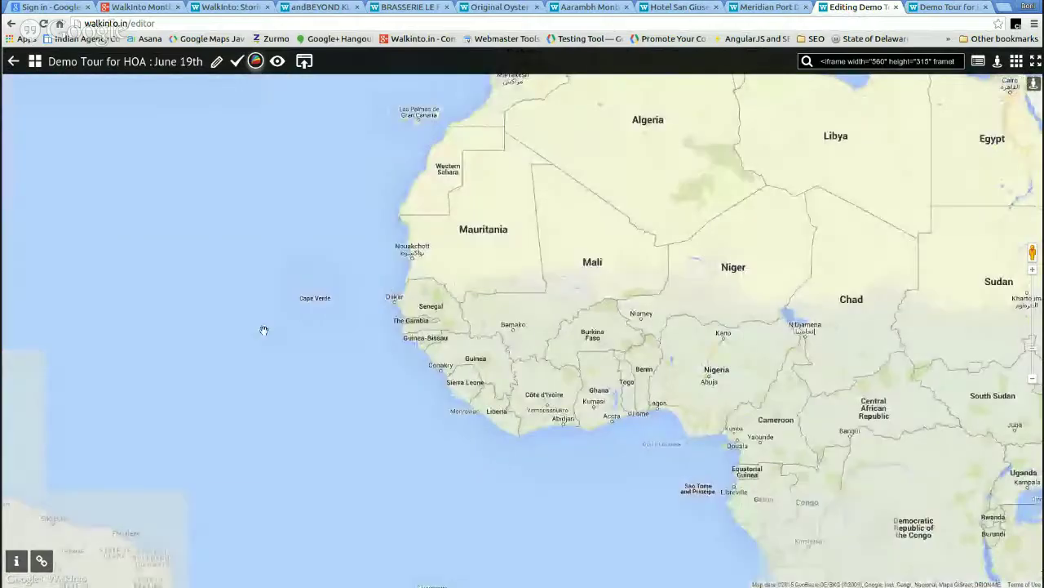
drag(263, 326, 760, 308)
scroll(297, 264, up, 1)
drag(297, 264, 541, 446)
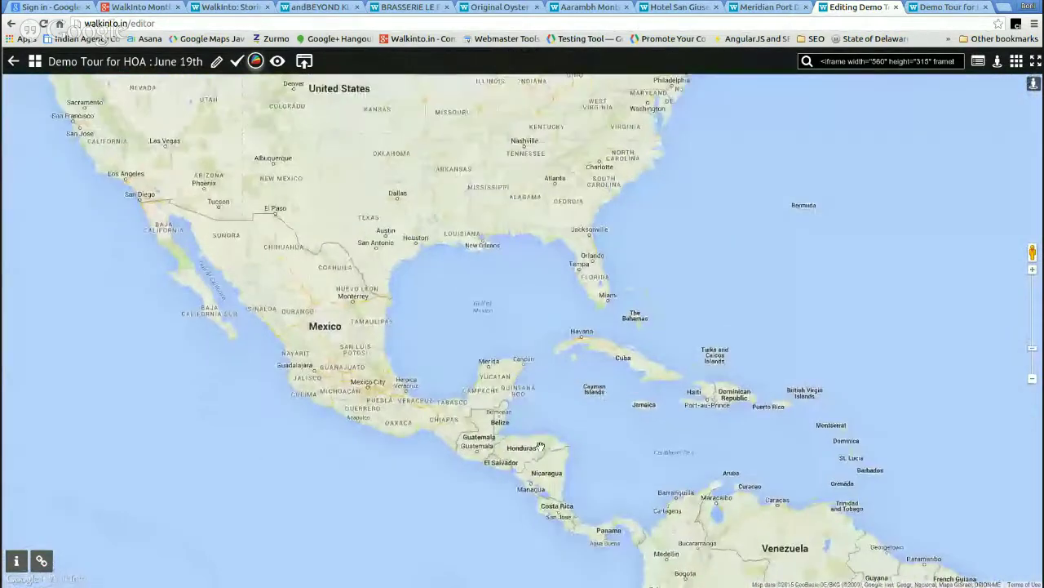
scroll(408, 237, up, 2)
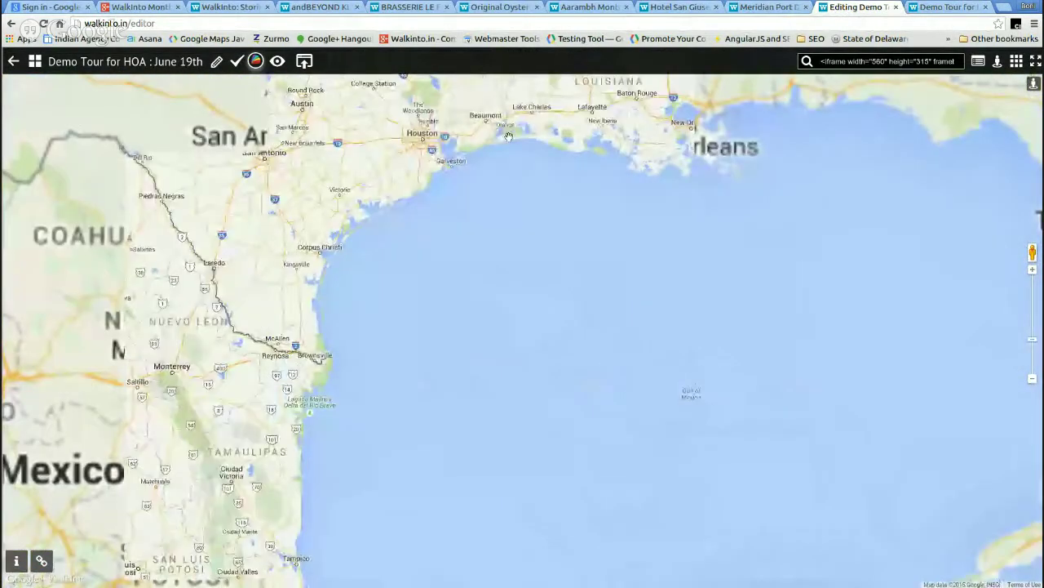
scroll(441, 298, up, 5)
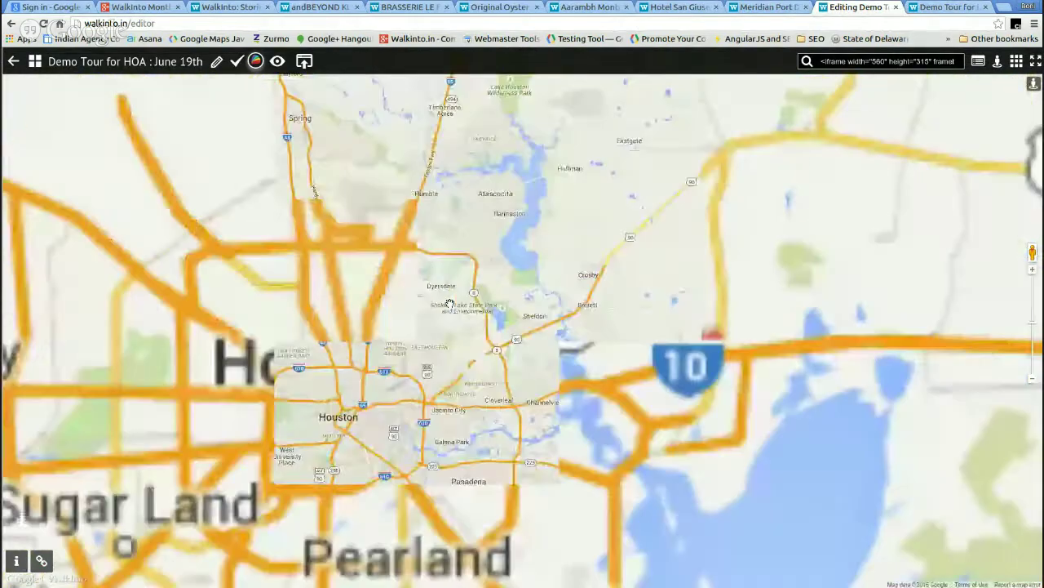
drag(375, 433, 554, 219)
scroll(596, 310, up, 4)
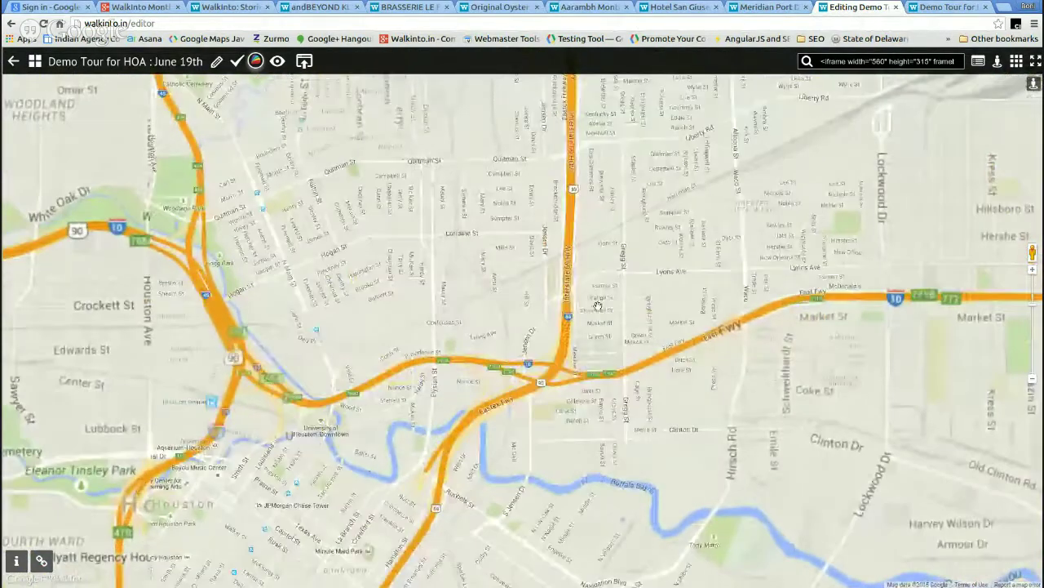
drag(598, 305, 544, 238)
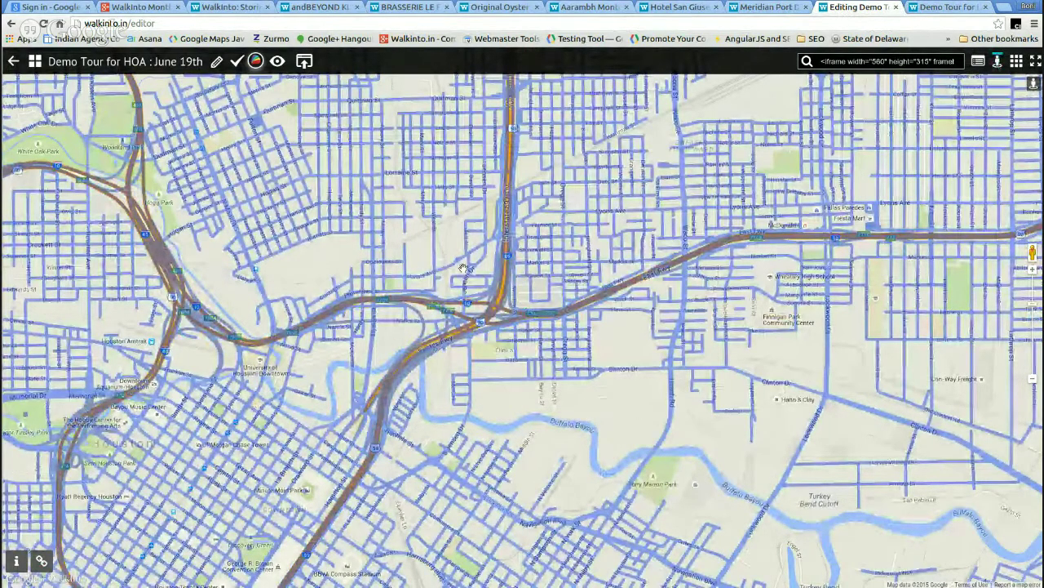
- Zoom into downtown Houston and centre the map on Discovery Green park
scroll(506, 277, up, 1)
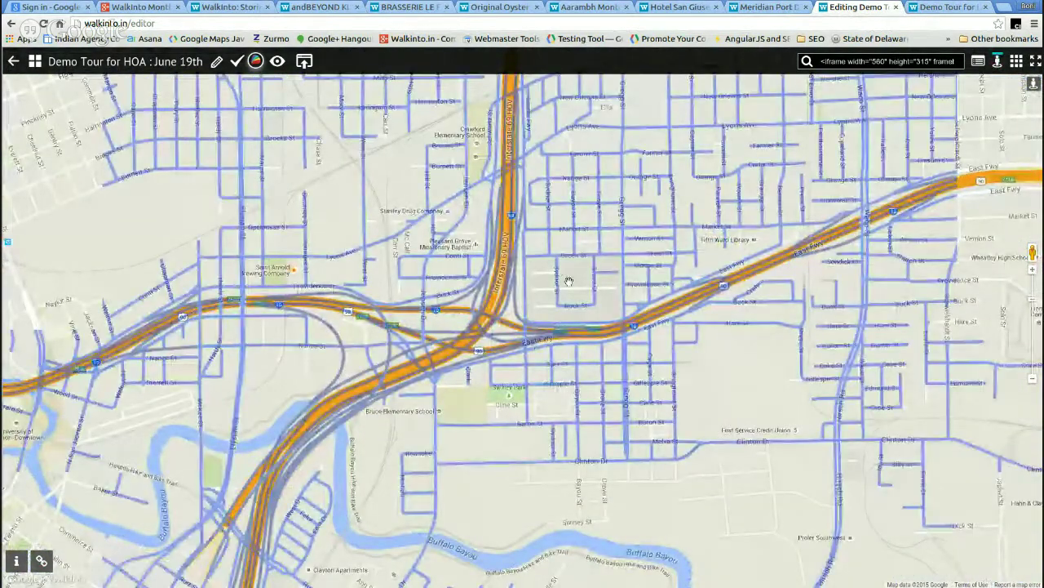
scroll(569, 281, up, 1)
scroll(634, 280, up, 1)
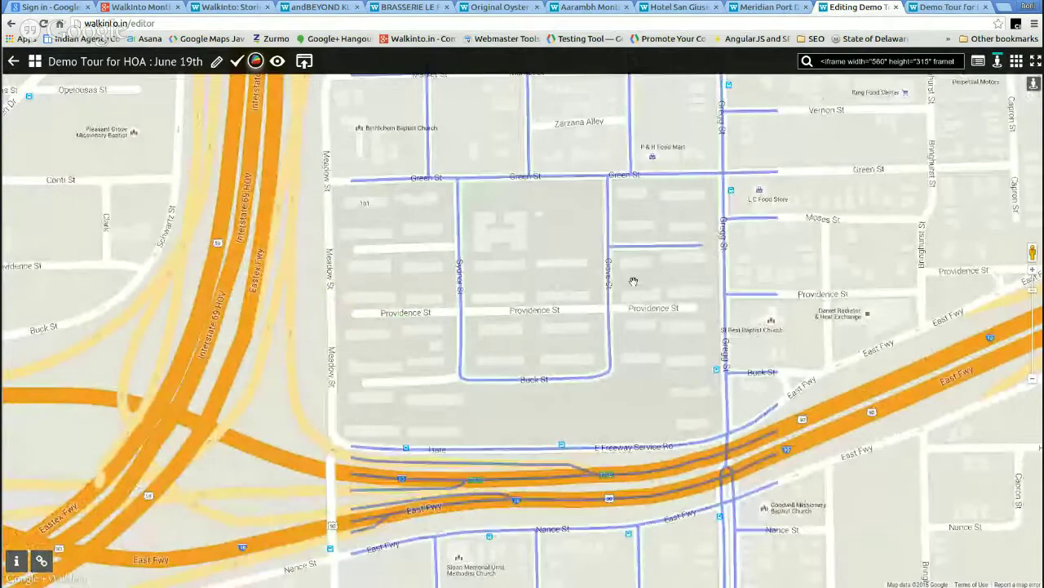
scroll(620, 306, up, 1)
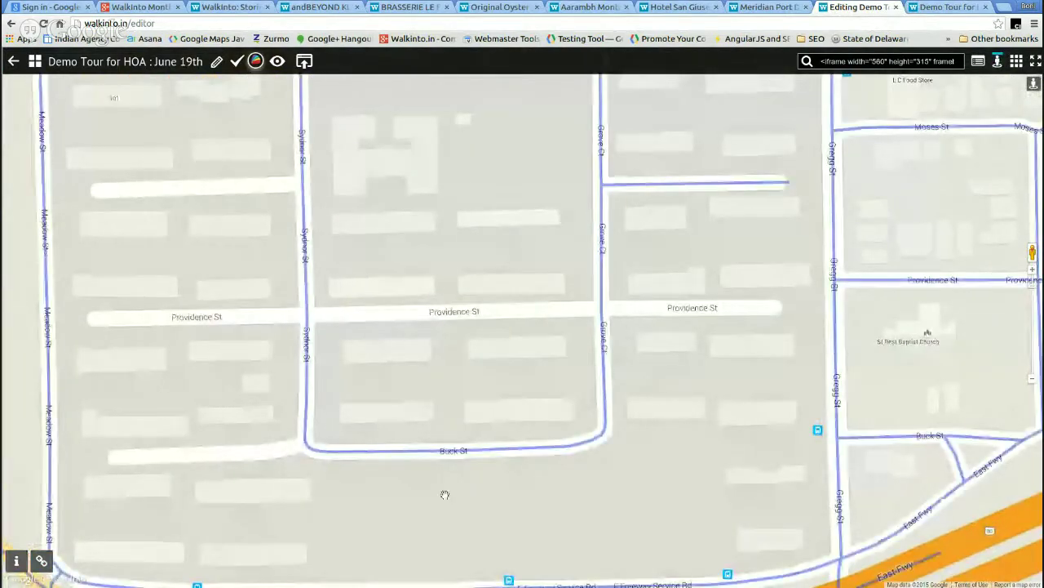
drag(378, 478, 642, 205)
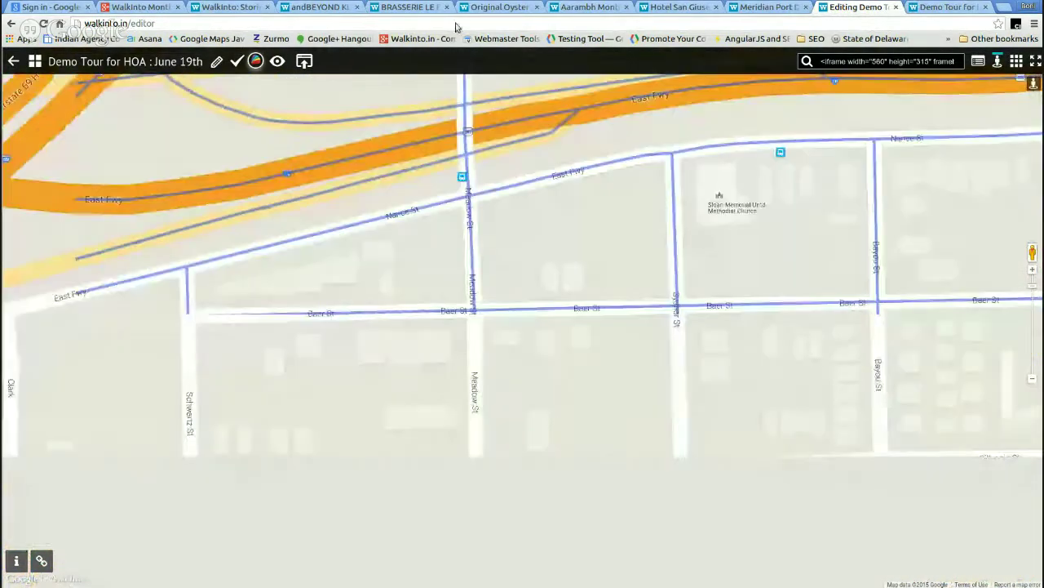
drag(490, 563, 563, 375)
drag(550, 575, 501, 168)
drag(341, 373, 539, 215)
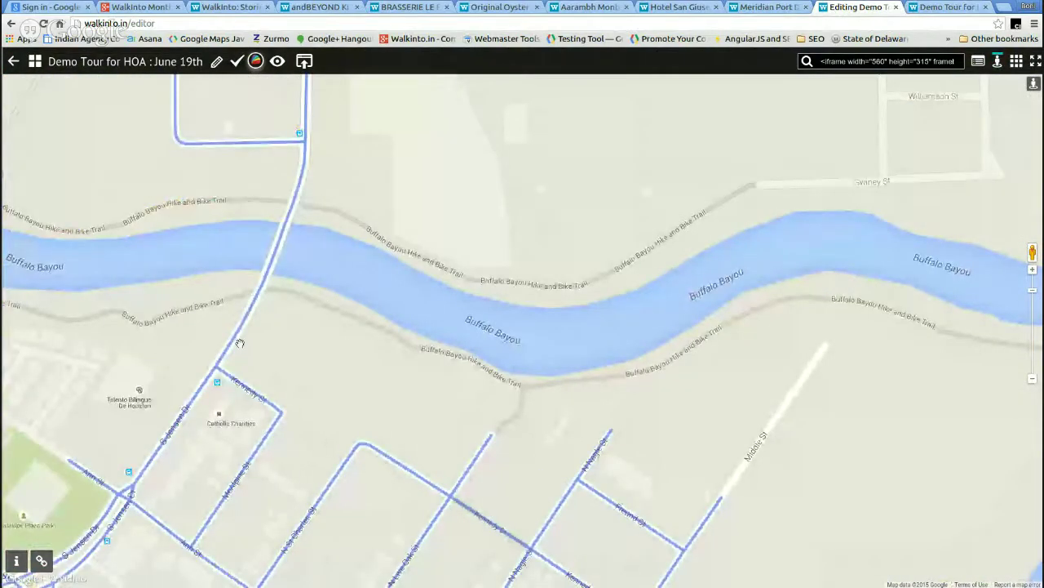
drag(240, 343, 457, 122)
drag(326, 408, 457, 310)
drag(286, 367, 457, 343)
drag(372, 370, 489, 196)
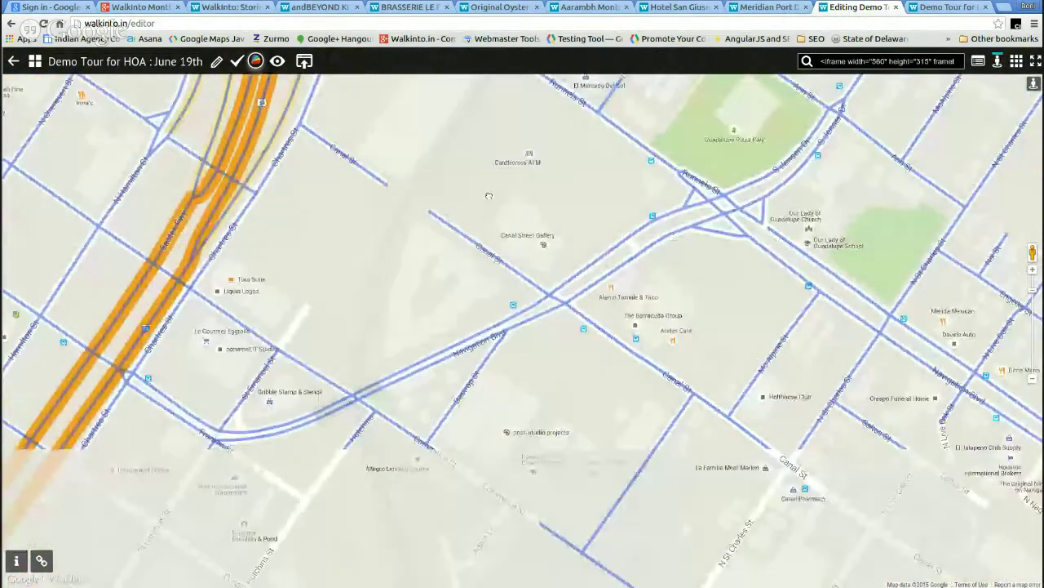
drag(600, 350, 370, 261)
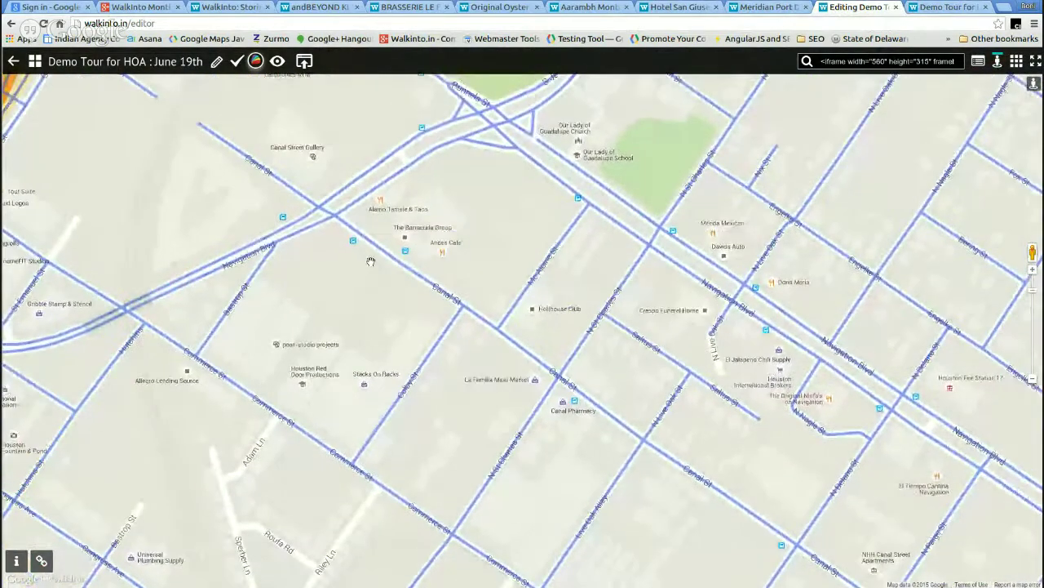
scroll(459, 243, up, 1)
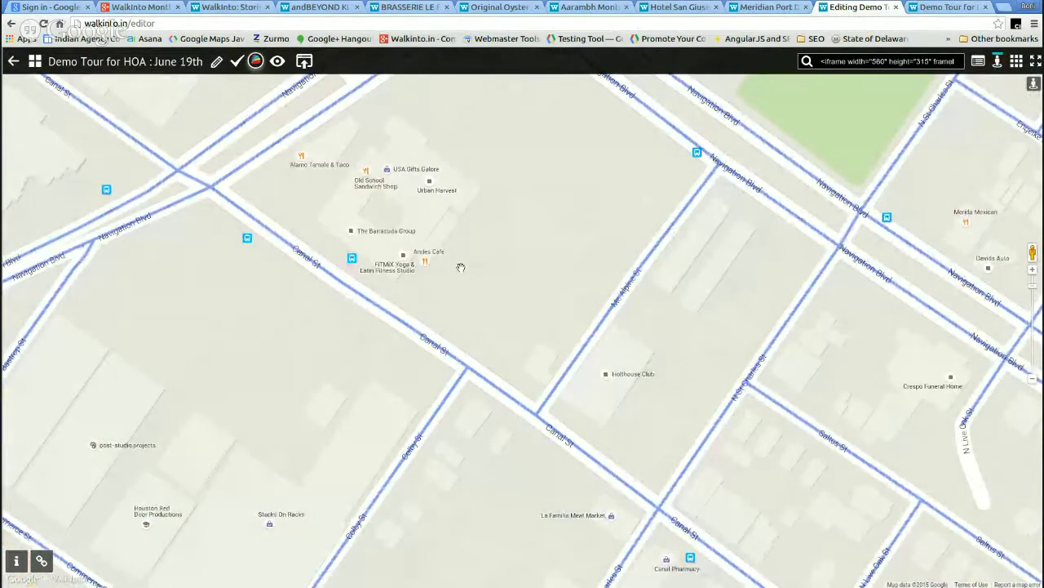
scroll(461, 268, down, 1)
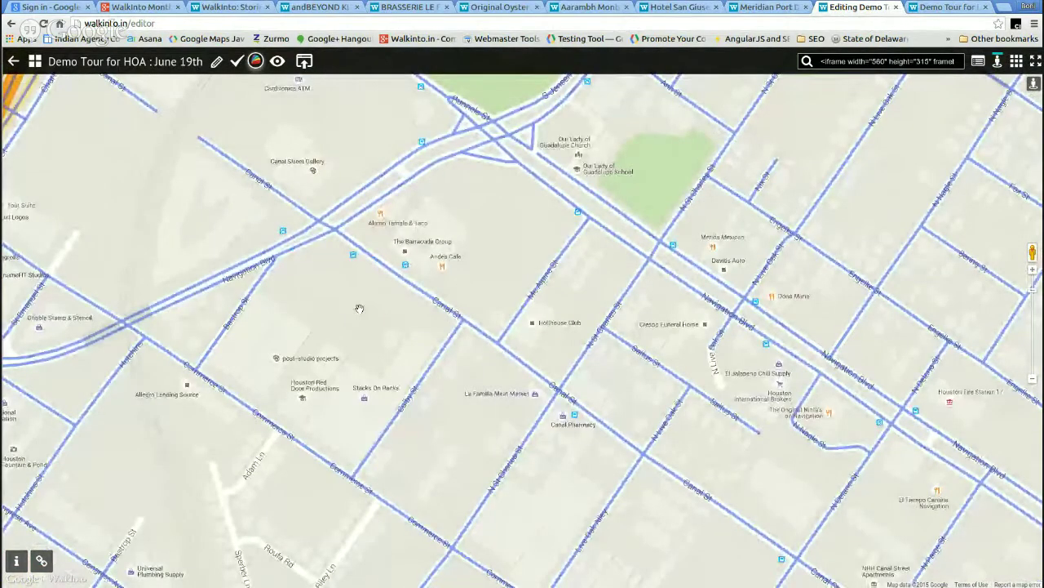
drag(249, 354, 439, 335)
drag(347, 404, 485, 334)
mouse_move(183, 390)
mouse_down()
mouse_move(321, 316)
mouse_move(816, 130)
mouse_up()
mouse_move(490, 89)
mouse_down()
mouse_move(563, 261)
mouse_move(603, 257)
mouse_move(564, 101)
mouse_up()
mouse_move(441, 142)
mouse_down()
mouse_move(441, 231)
mouse_move(462, 228)
mouse_up()
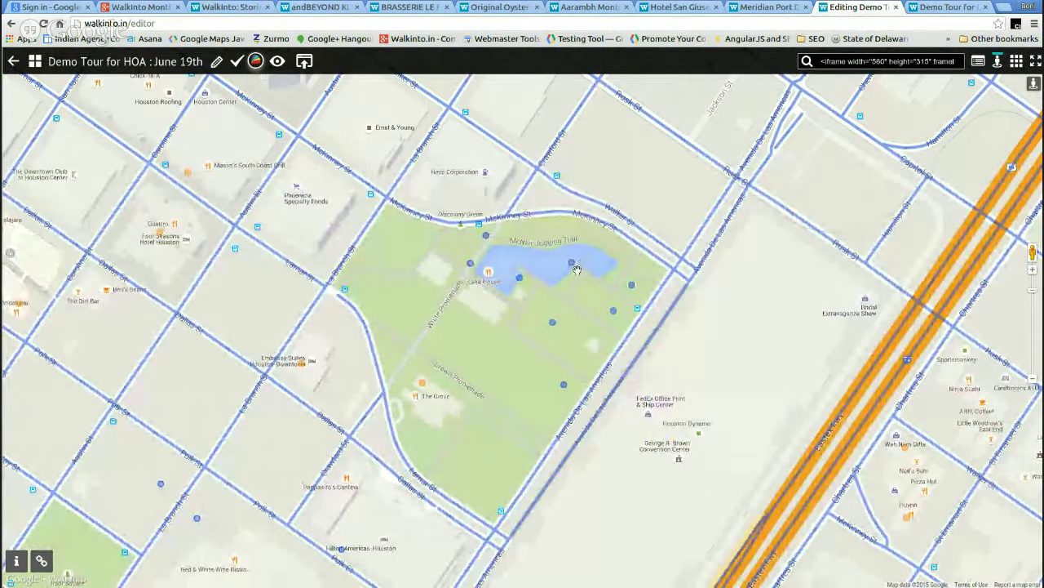
- Preview the Discovery Green pond in Street View, turn it toward the towers, then close it
scroll(575, 269, up, 1)
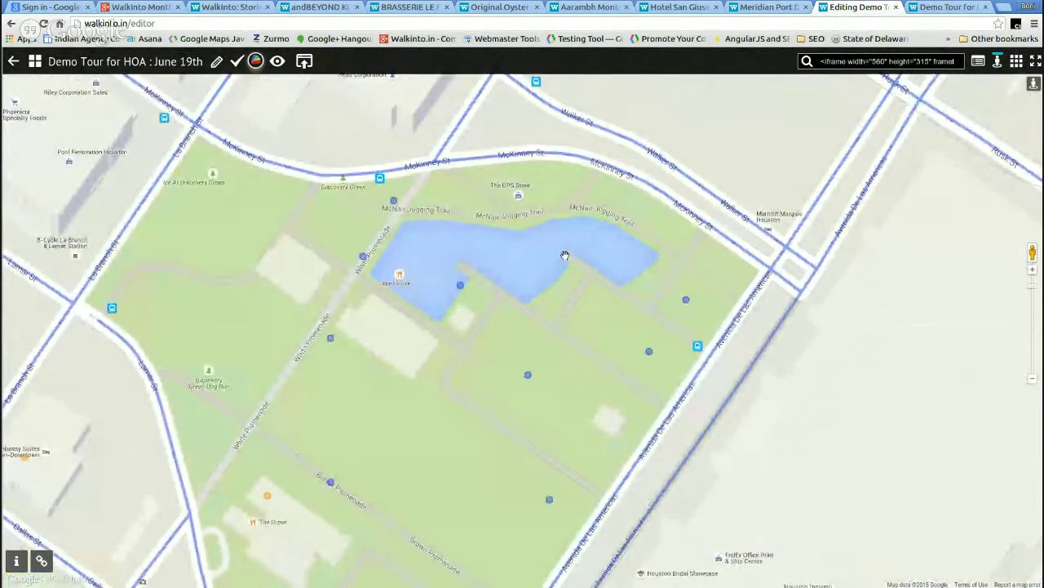
click(565, 255)
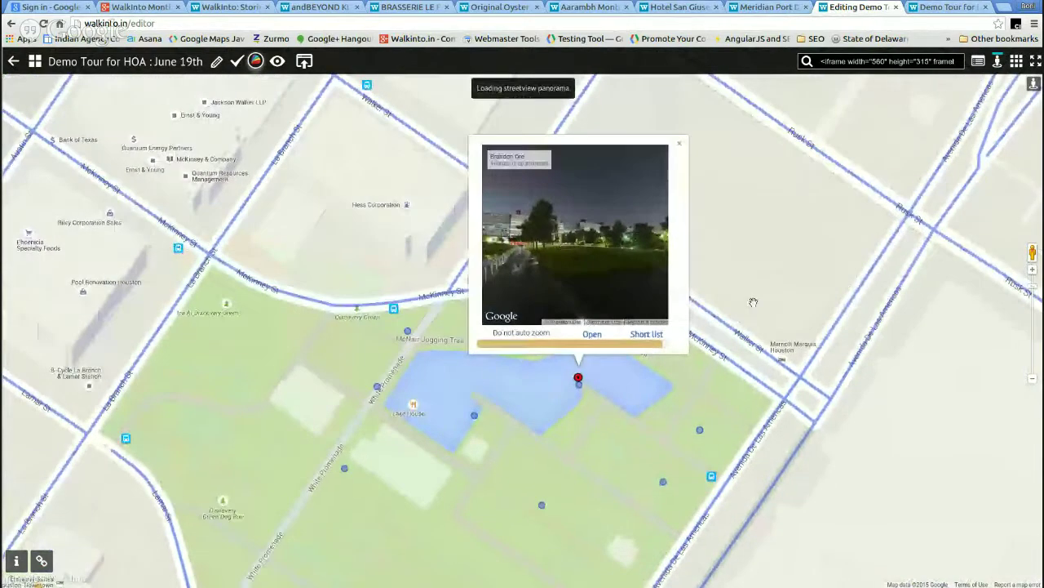
drag(622, 219, 633, 272)
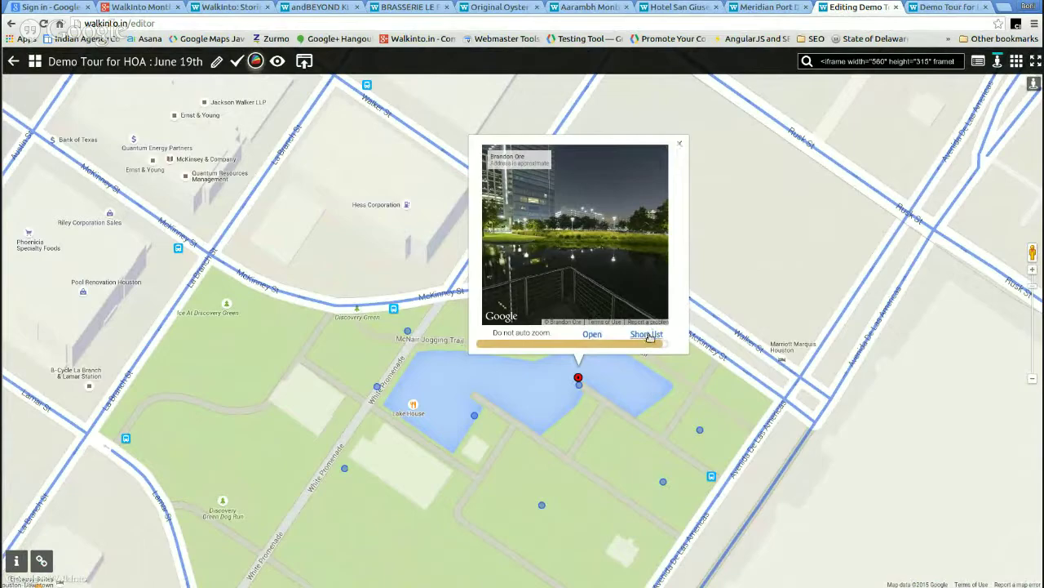
click(678, 147)
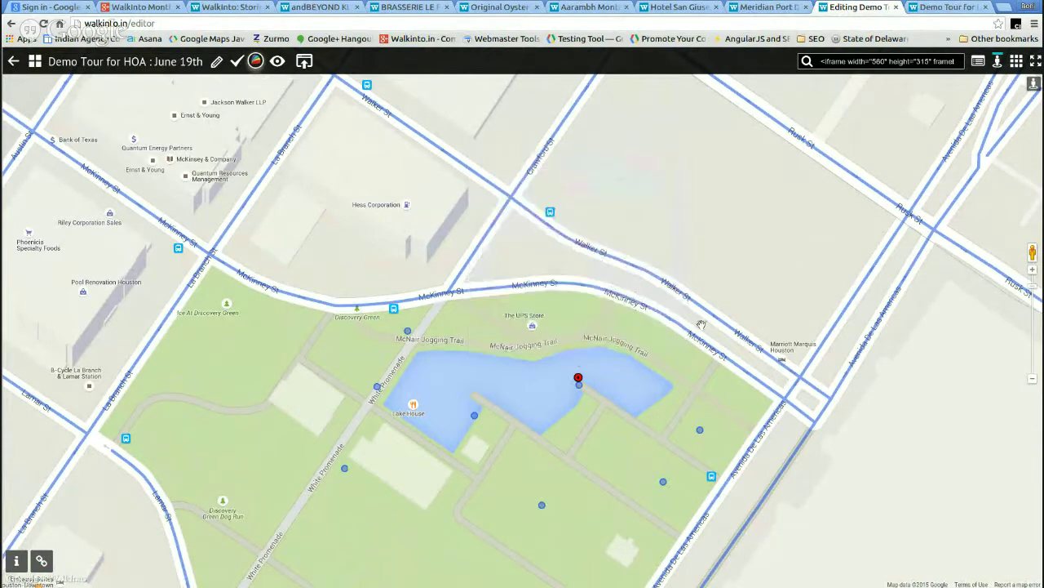
- Pan to the McKinney St blocks and open the downtown beauty salon panorama full screen
drag(457, 419, 603, 348)
drag(408, 563, 571, 375)
drag(588, 418, 609, 220)
scroll(485, 356, down, 2)
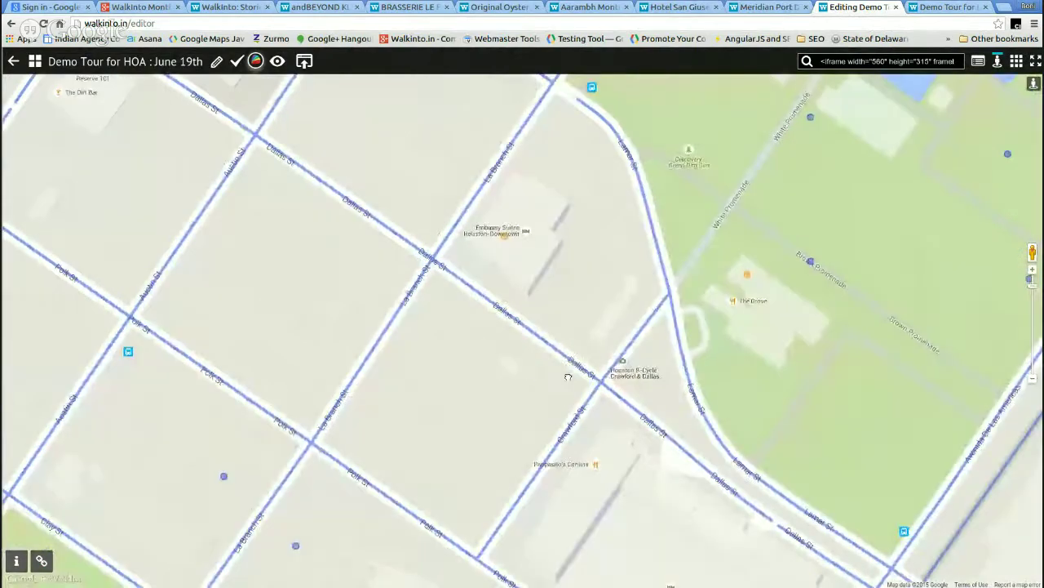
drag(439, 229, 492, 263)
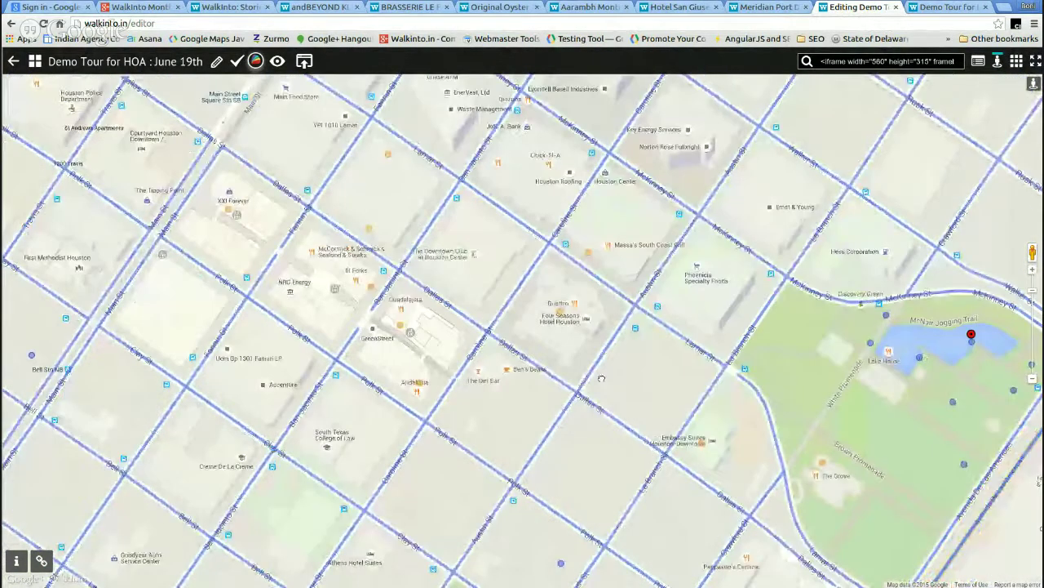
click(368, 227)
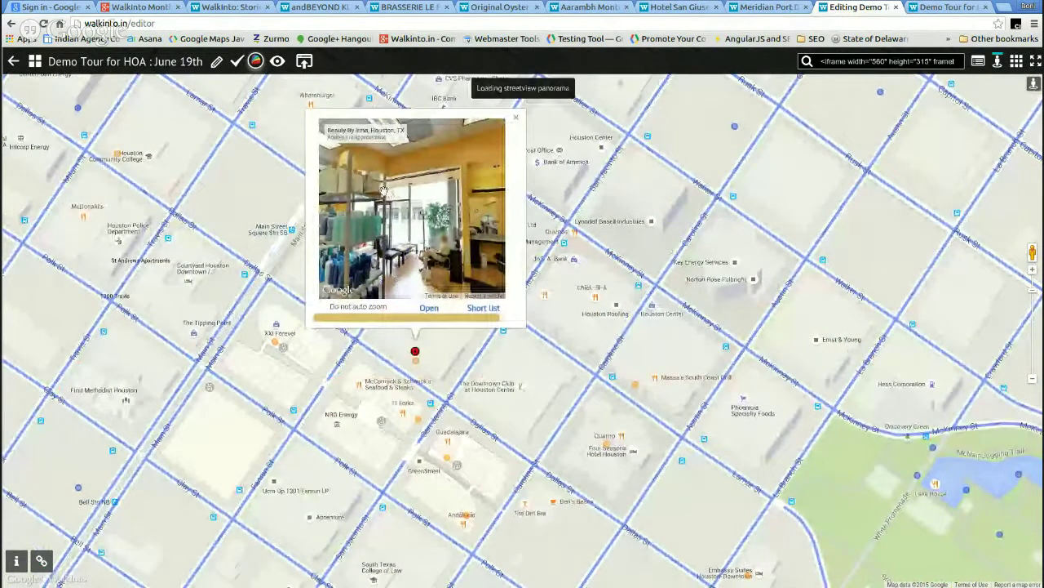
drag(384, 190, 445, 184)
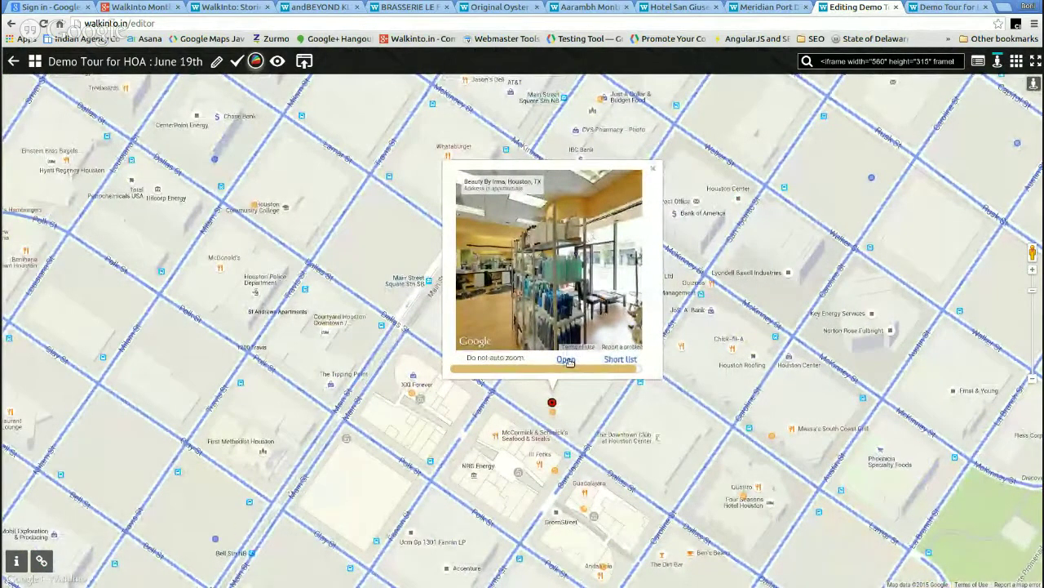
click(566, 360)
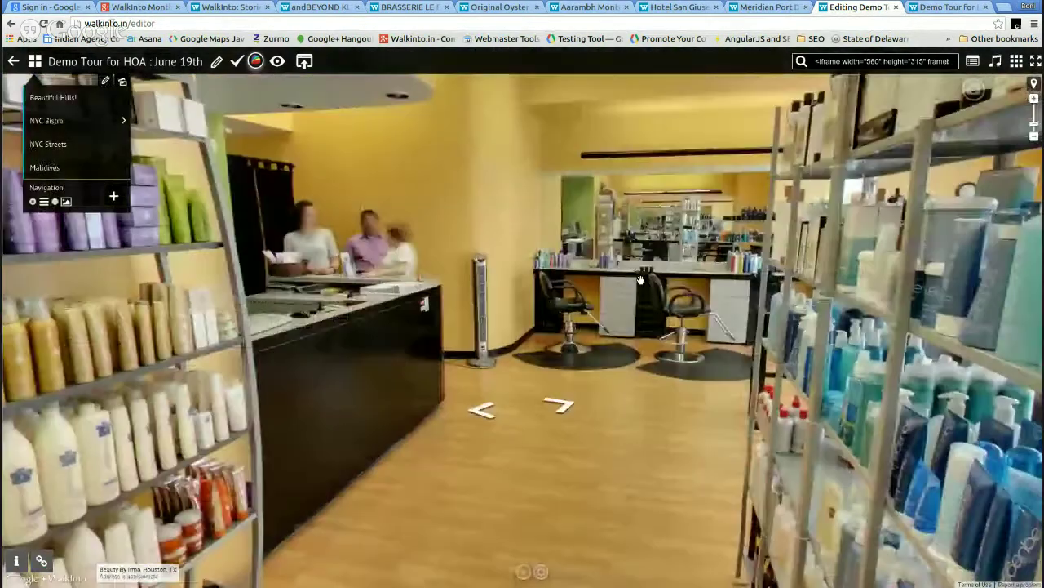
- Add the salon panorama as a menu item named 'Houston Spa' and refresh the tour preview
click(114, 196)
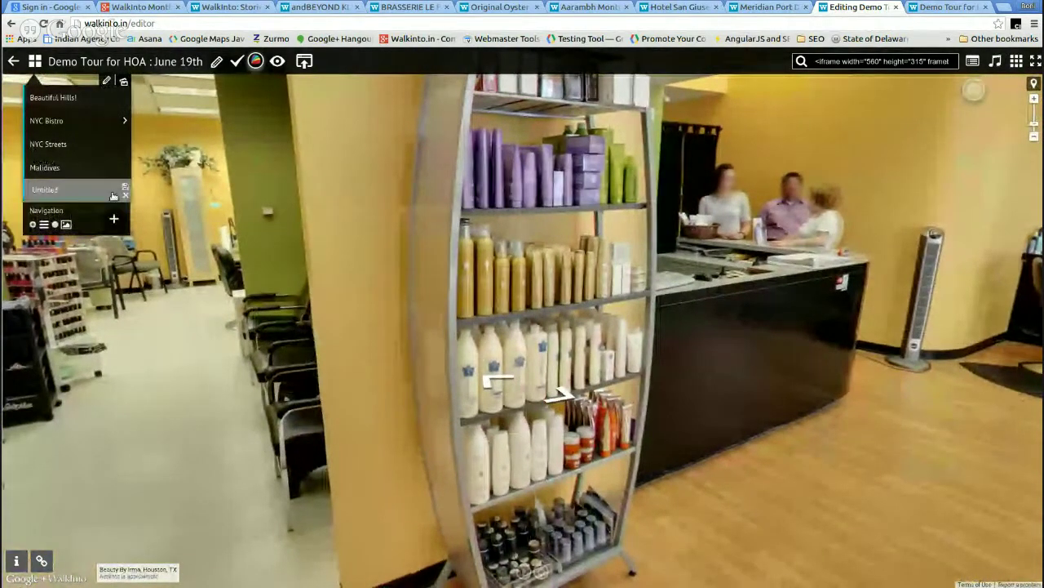
double_click(103, 191)
text(Spa)
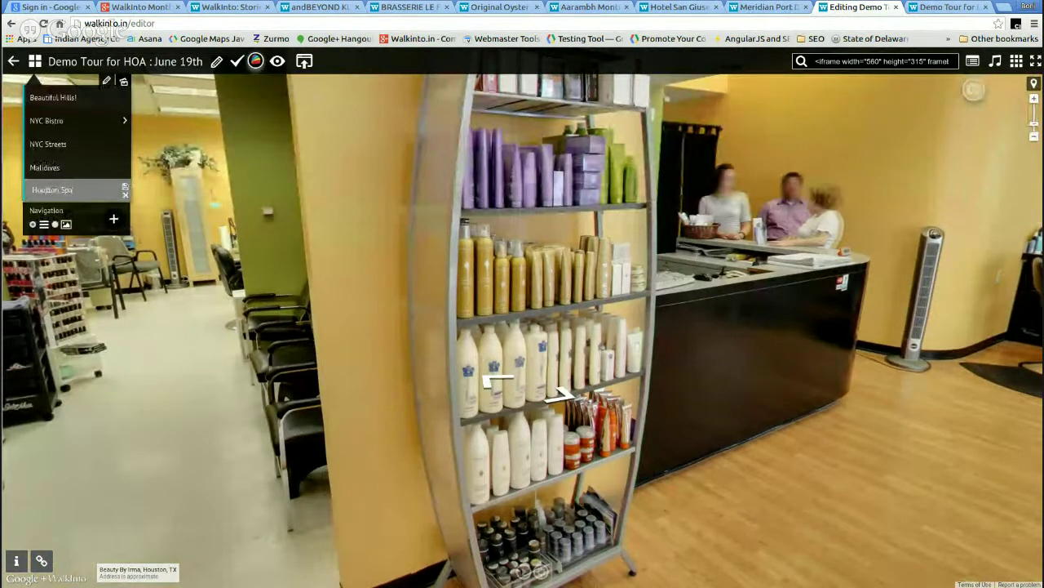
key(Return)
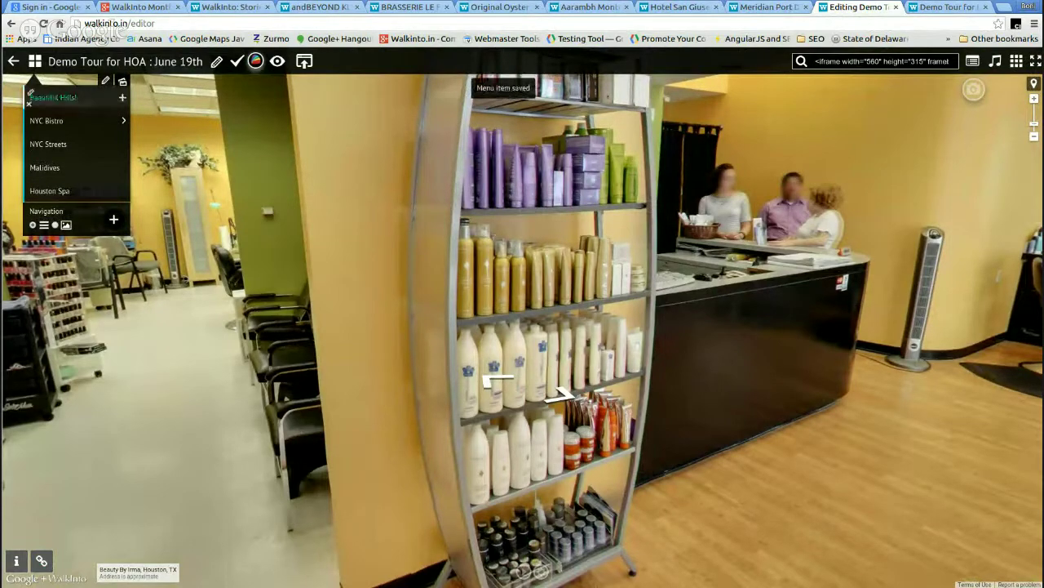
click(931, 9)
key(F5)
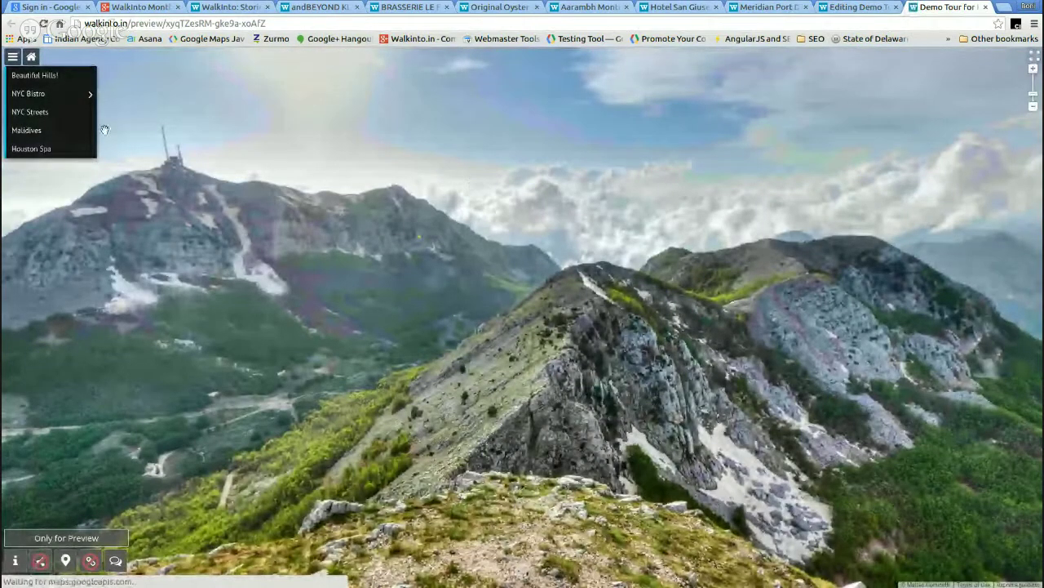
- View Houston Spa, Maldives and NYC Streets in the preview, then enter walkinto.freshdesk in a new tab
click(31, 150)
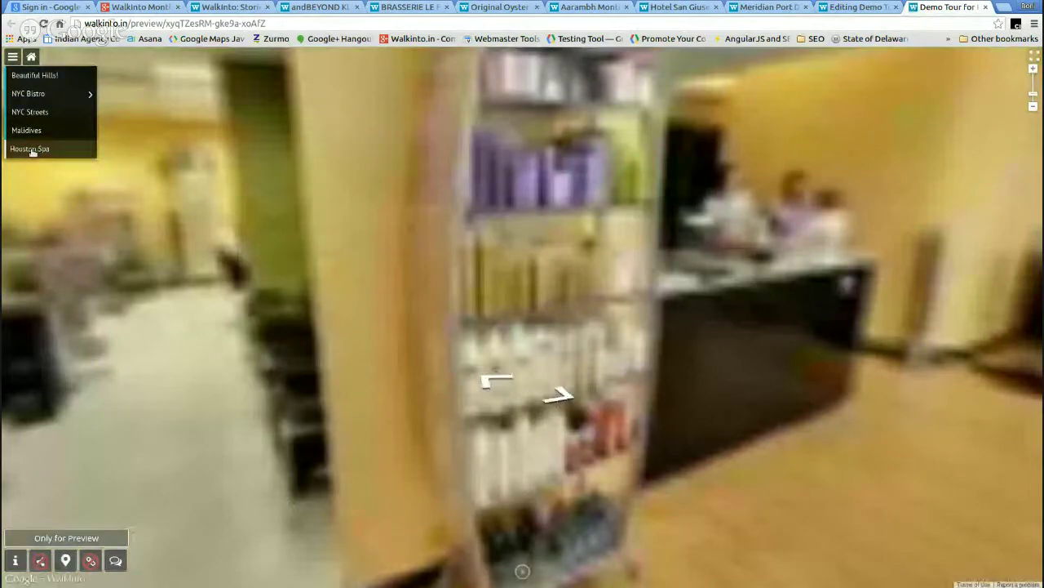
click(230, 184)
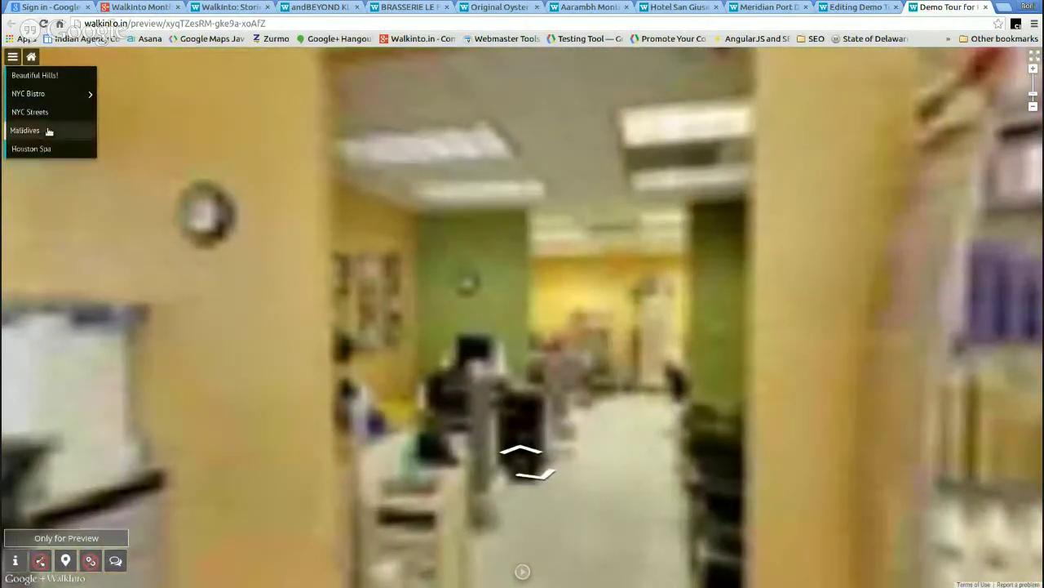
click(48, 131)
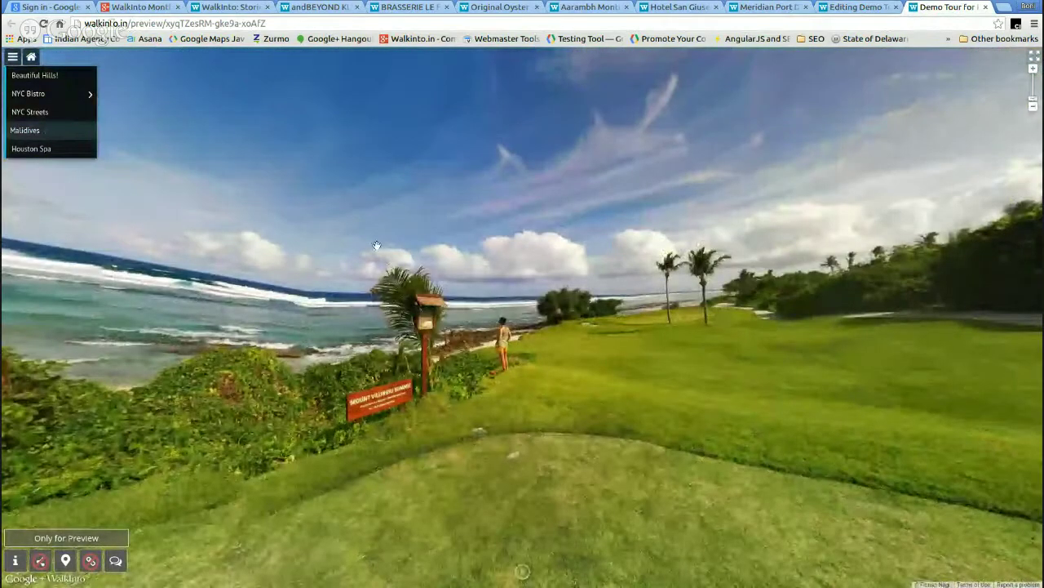
click(18, 112)
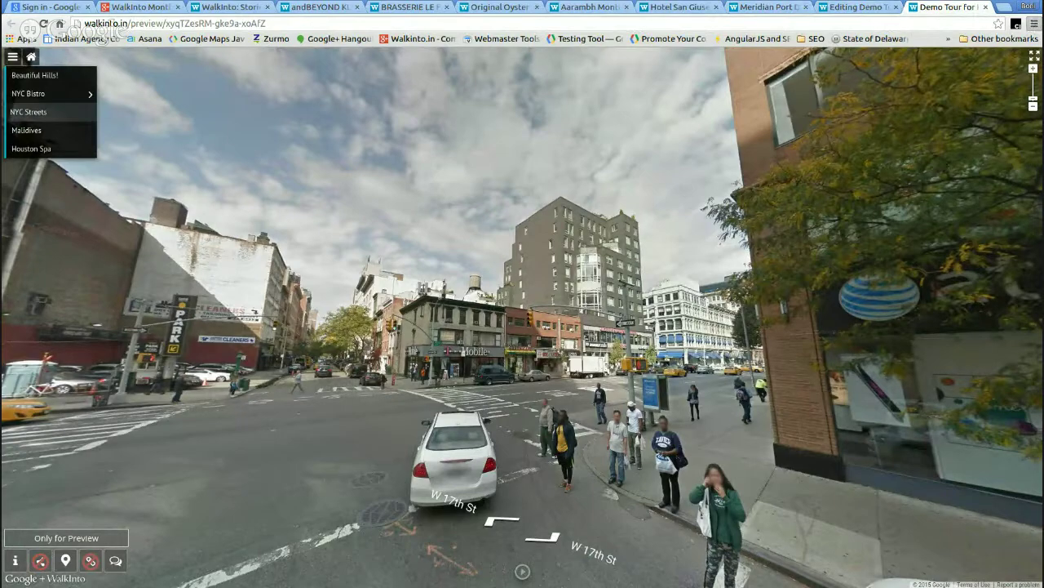
click(1006, 11)
text(walkinto.freshde)
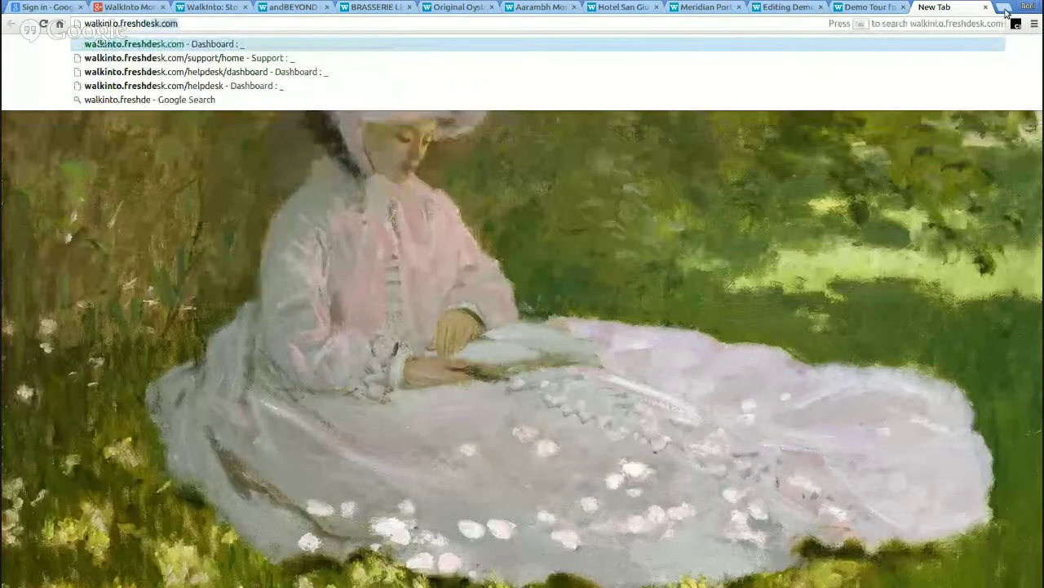
text(sk)
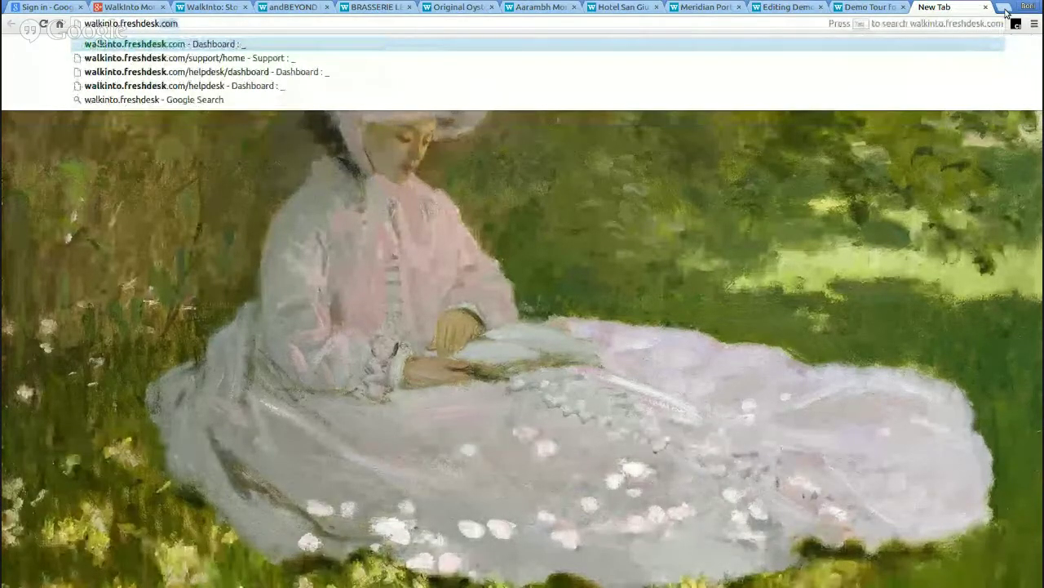
- Load walkinto.freshdesk, open the Solutions knowledge base, and sign out of the helpdesk
key(Return)
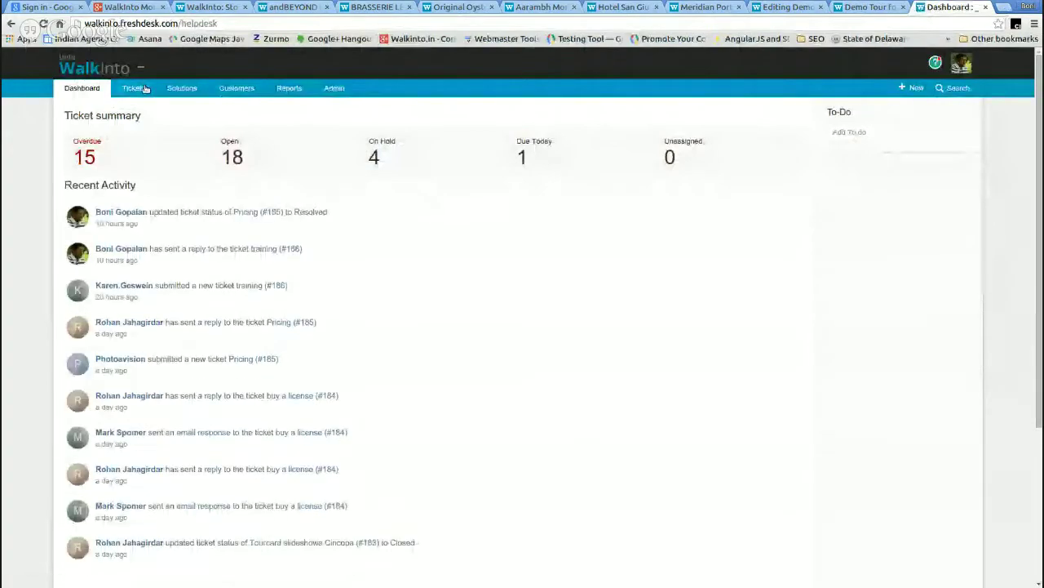
click(179, 89)
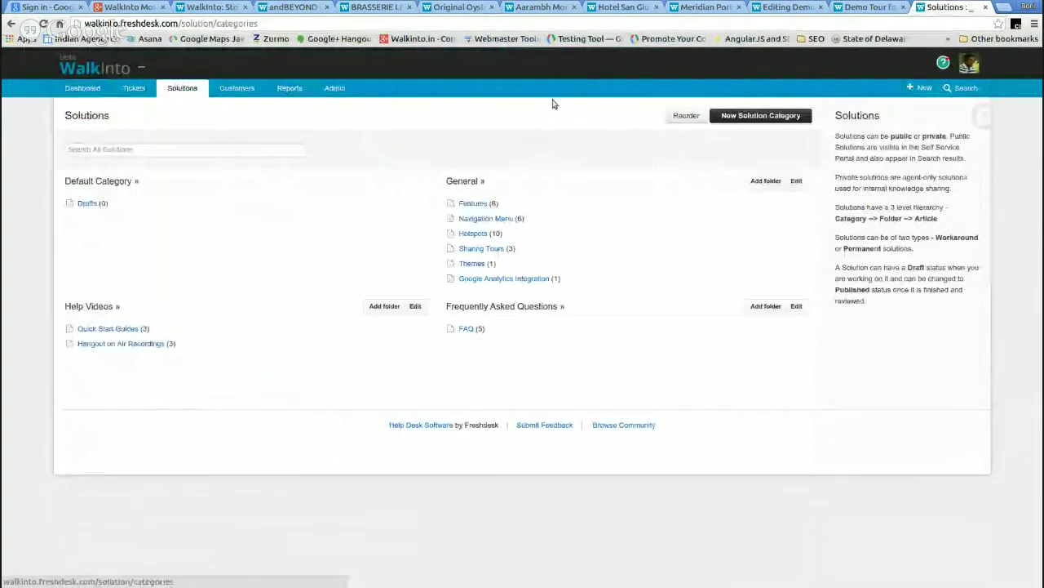
click(968, 64)
click(860, 168)
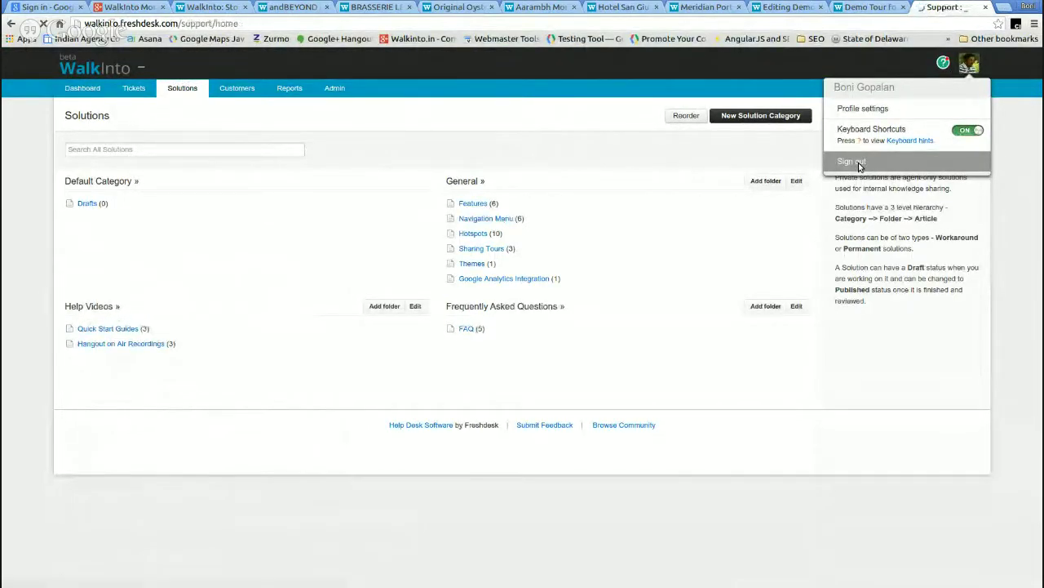
- Browse the support knowledge base home page, then return to the WalkInto tour editor
scroll(571, 261, down, 3)
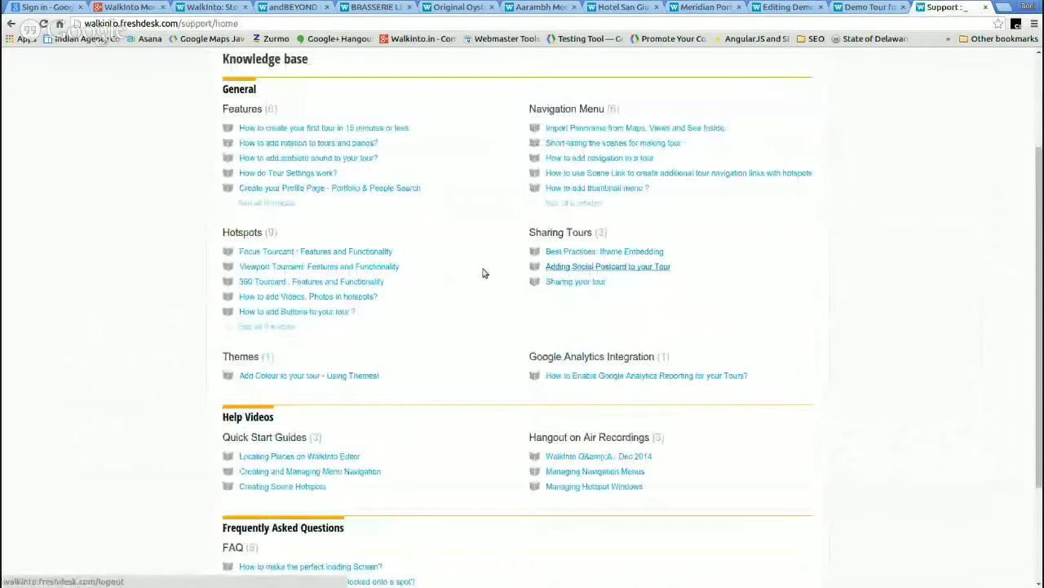
click(256, 24)
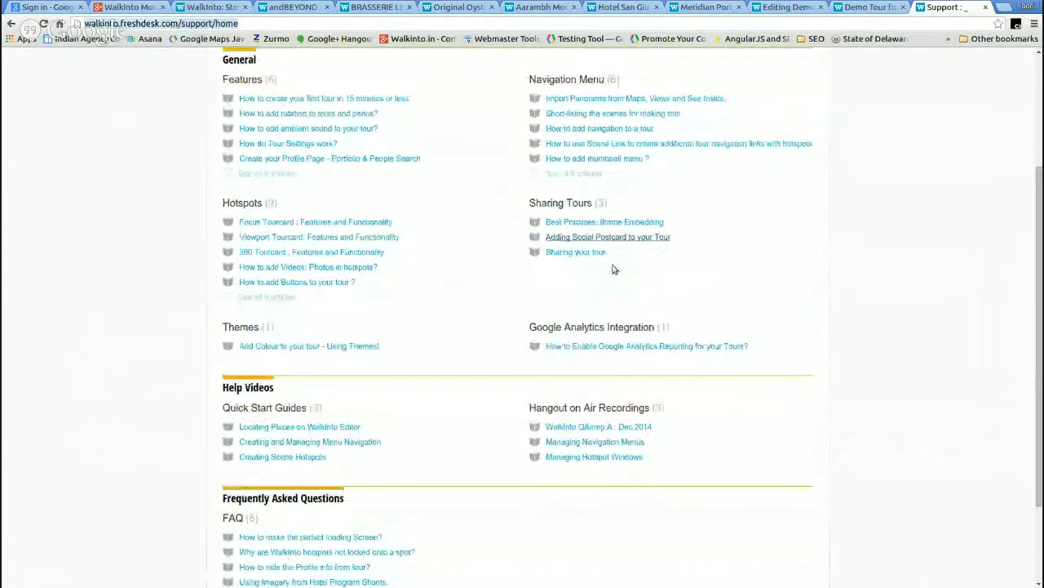
scroll(613, 268, down, 3)
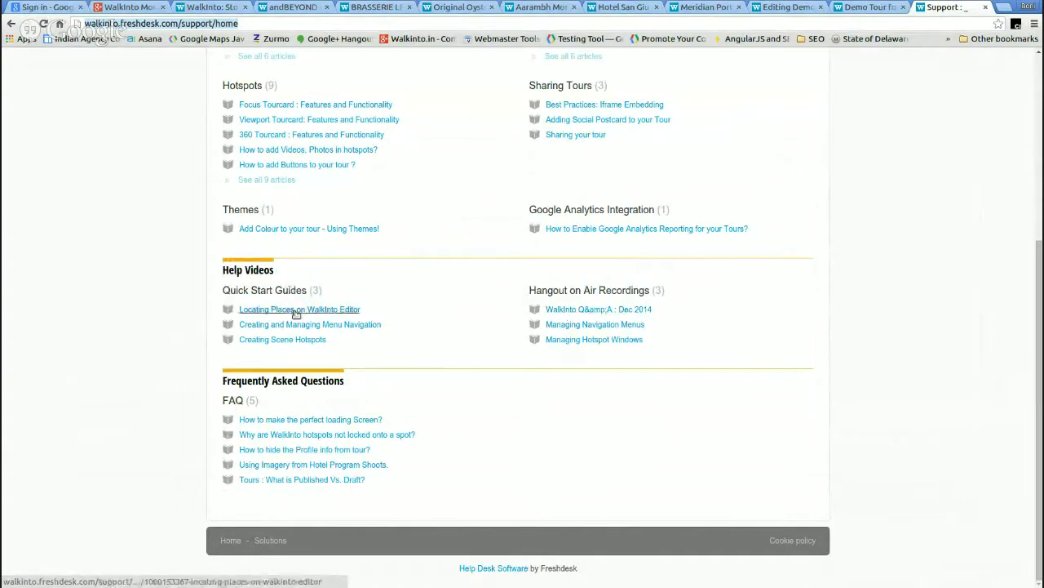
scroll(446, 167, up, 2)
scroll(445, 179, up, 1)
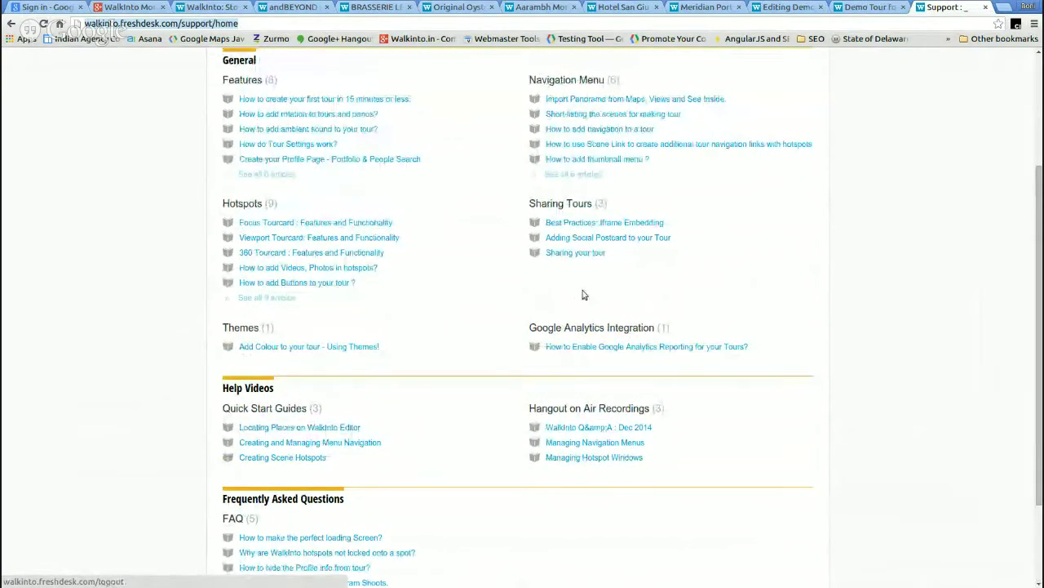
scroll(571, 296, up, 3)
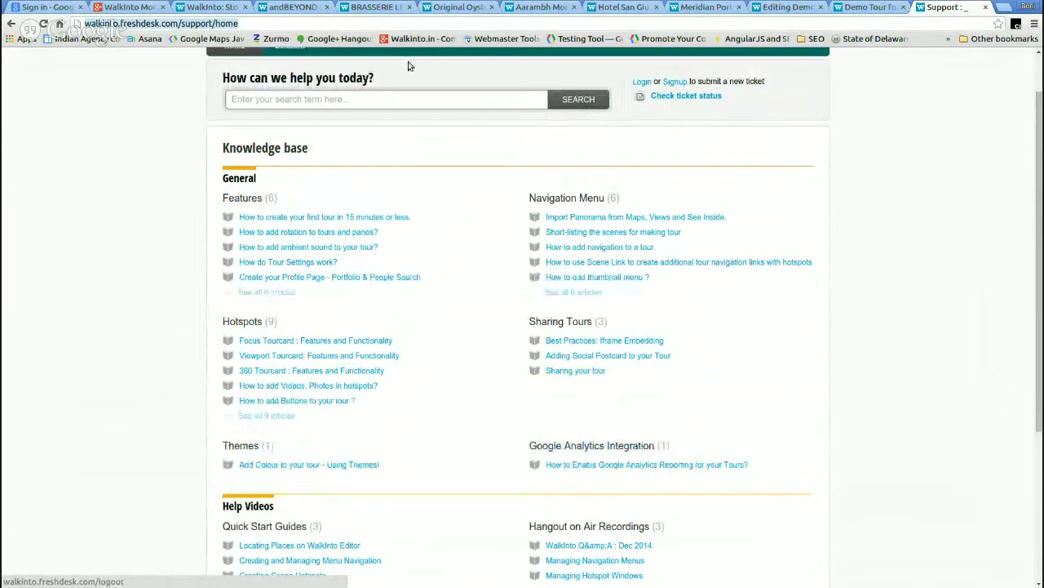
scroll(404, 82, up, 1)
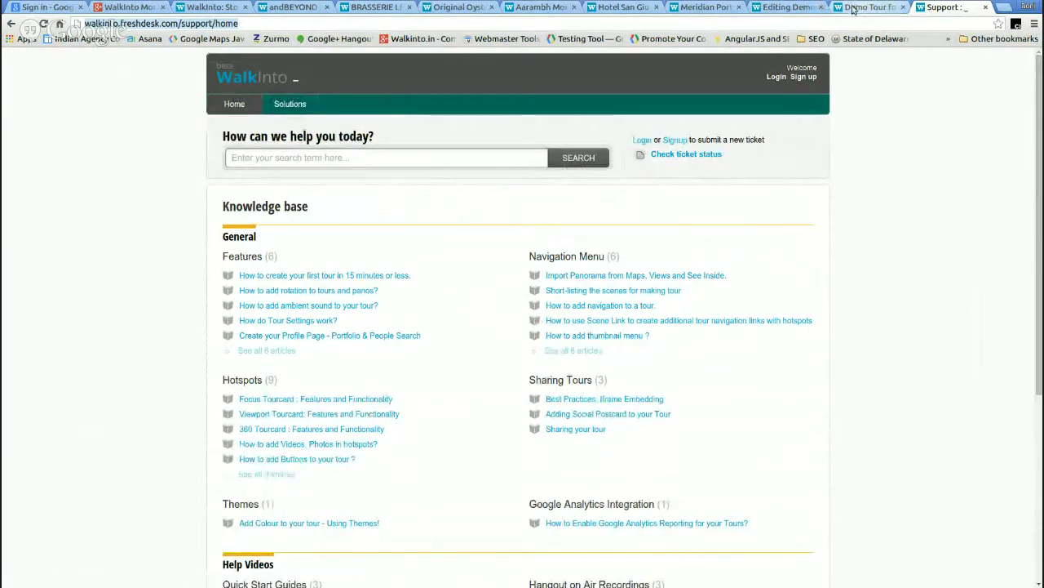
click(786, 8)
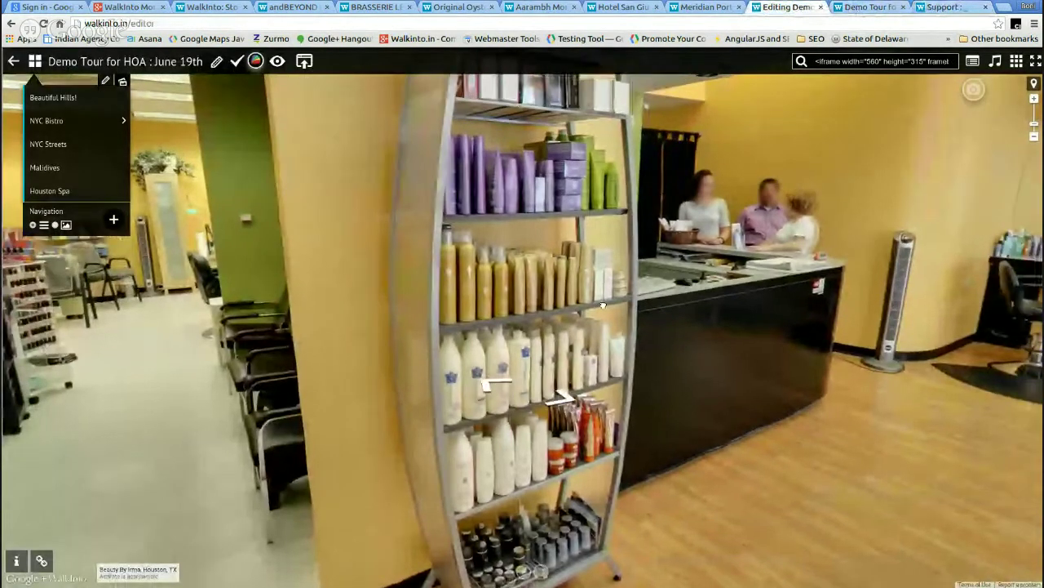
- Reopen Demo Tour for HOA from the dashboard and bring up Help & Support on its mountain scene
scroll(469, 338, down, 2)
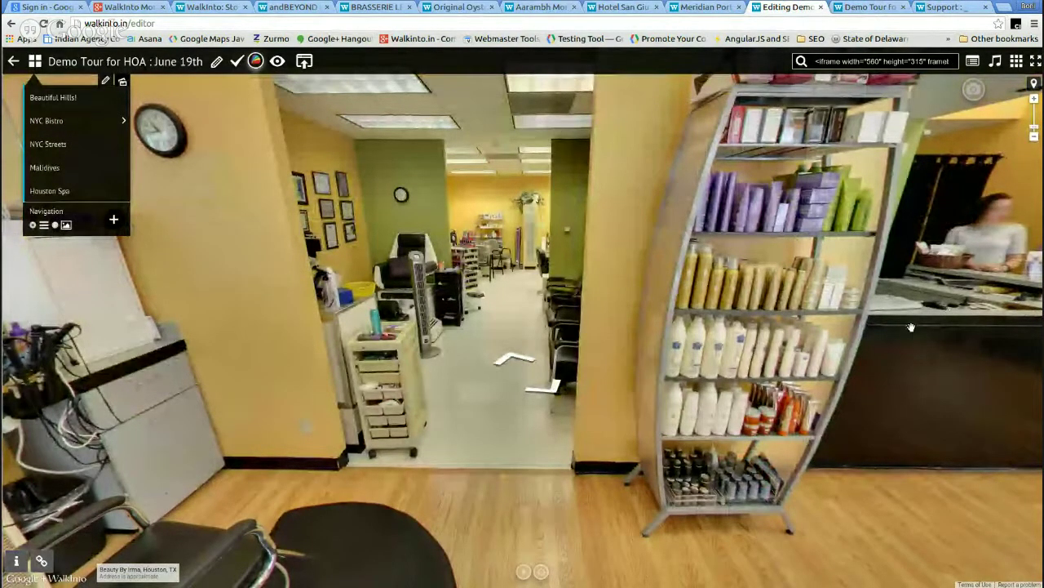
click(15, 62)
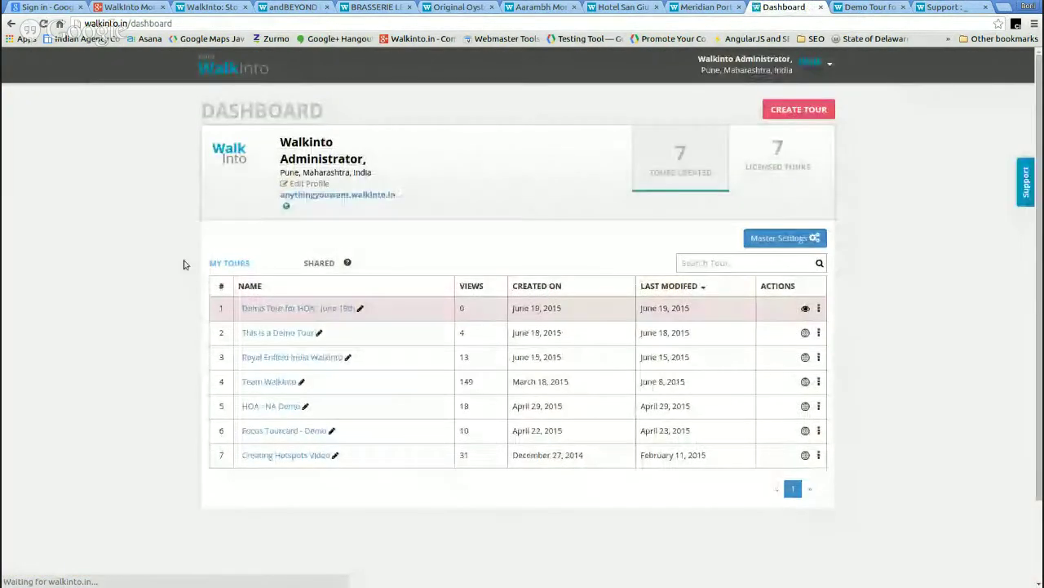
click(277, 309)
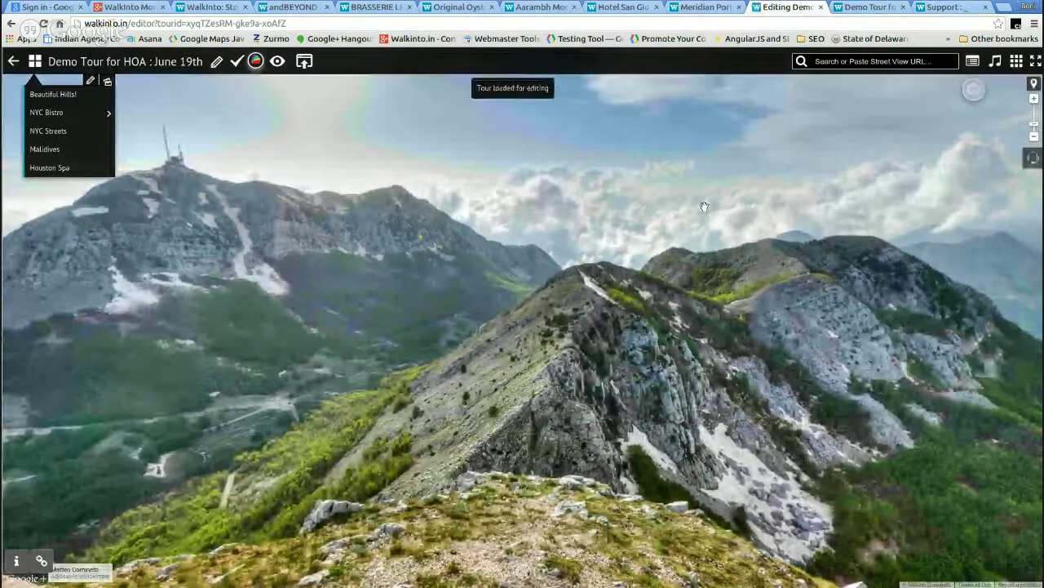
drag(936, 236, 692, 302)
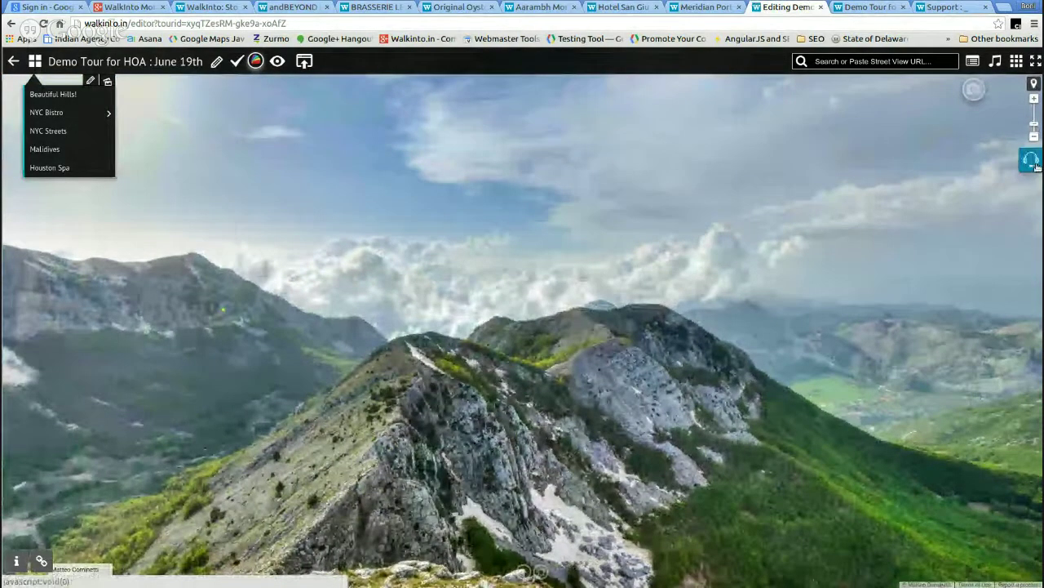
click(1032, 161)
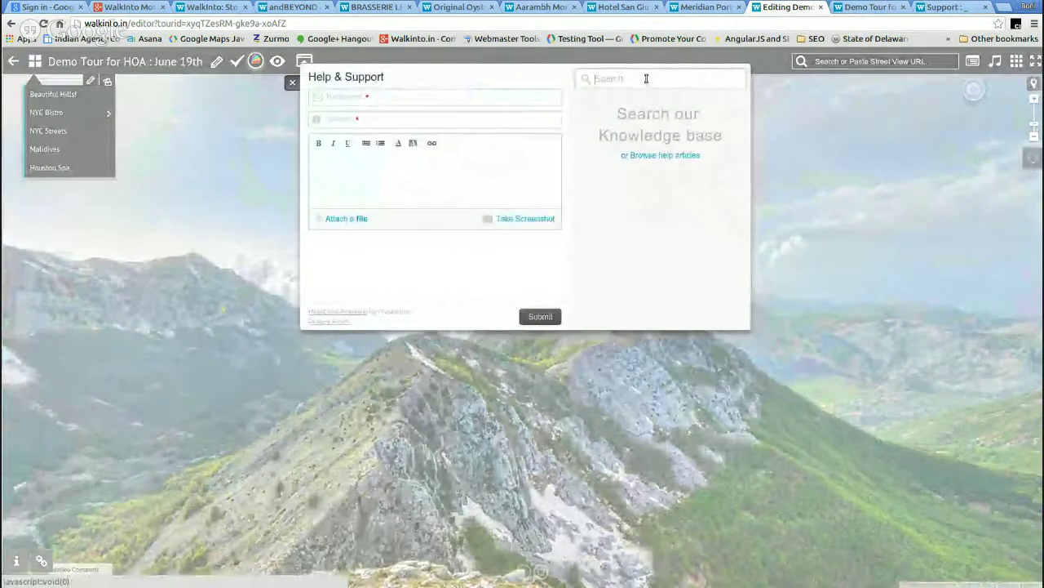
click(656, 76)
text(Navi)
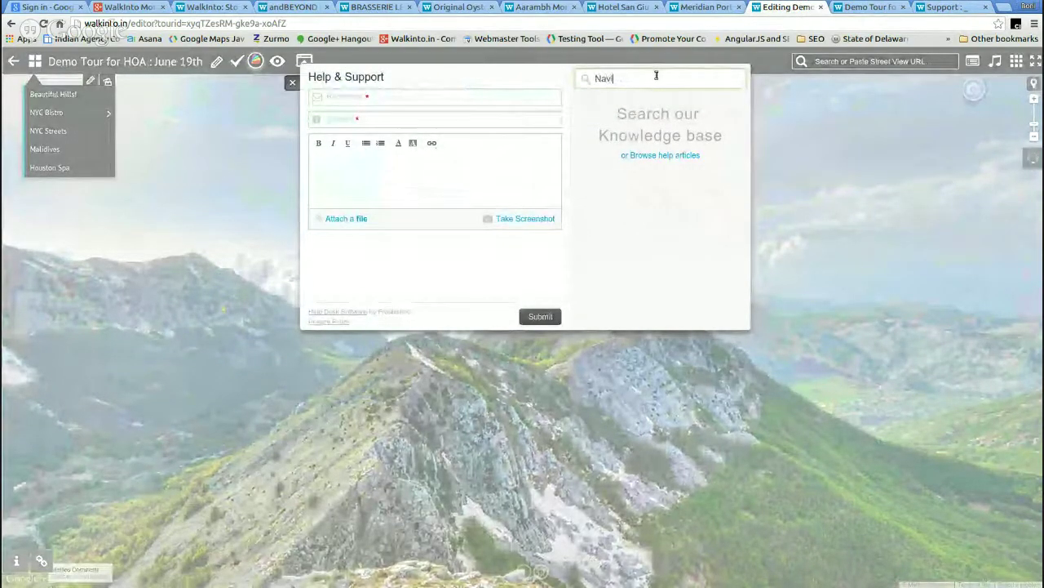
text(gation)
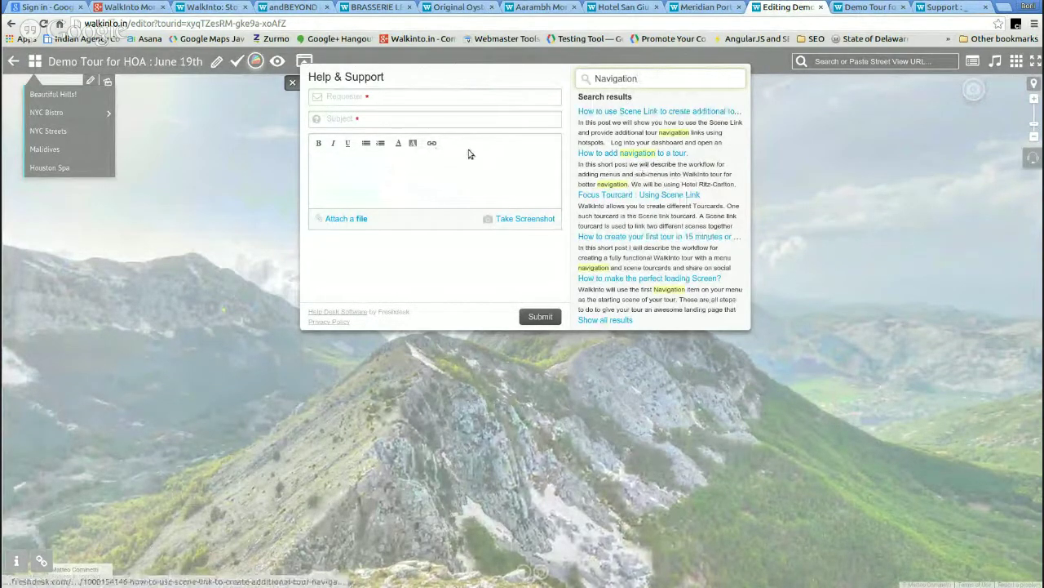
click(412, 102)
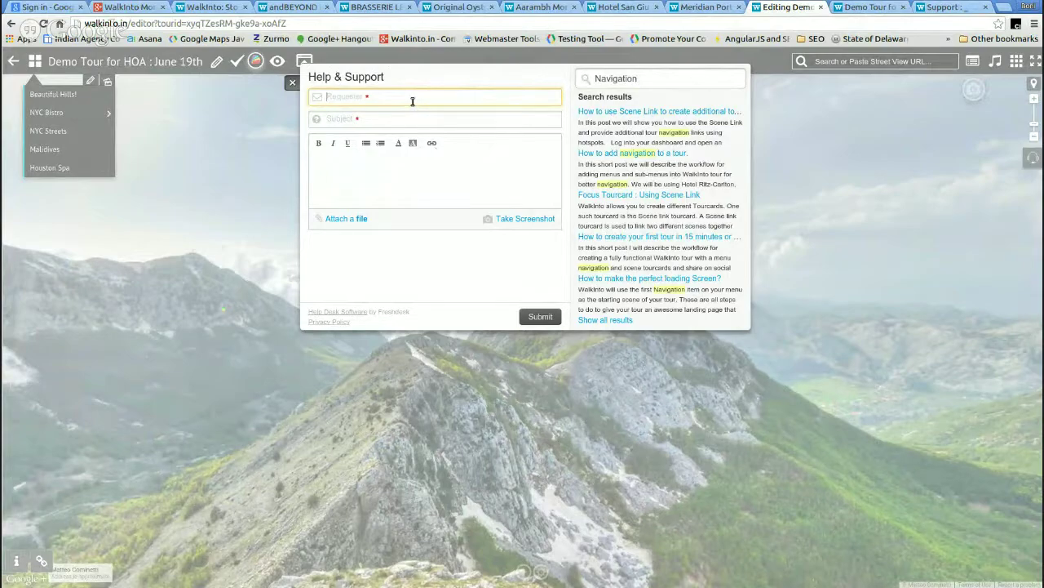
click(291, 83)
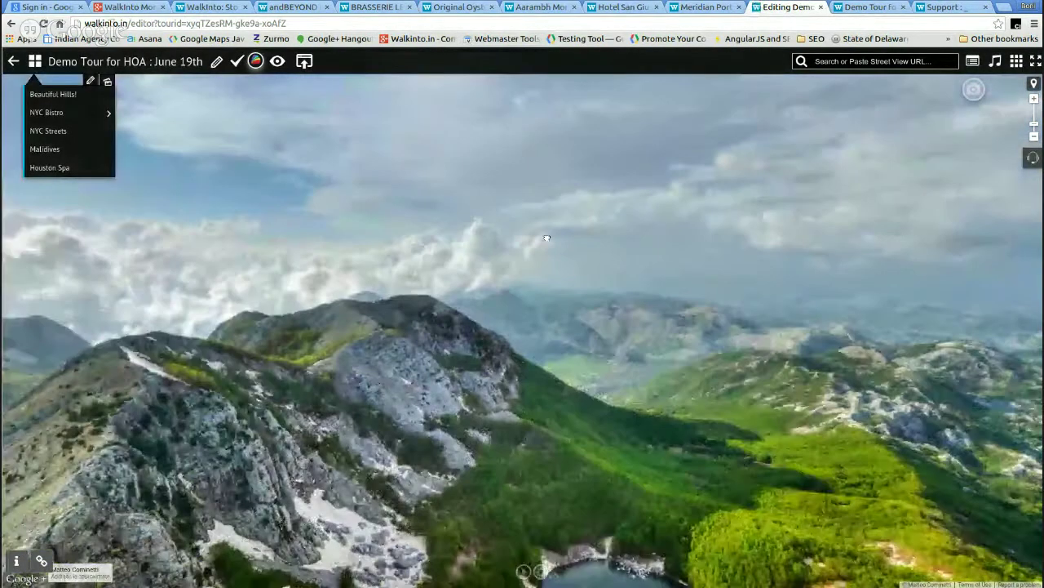
drag(546, 238, 698, 221)
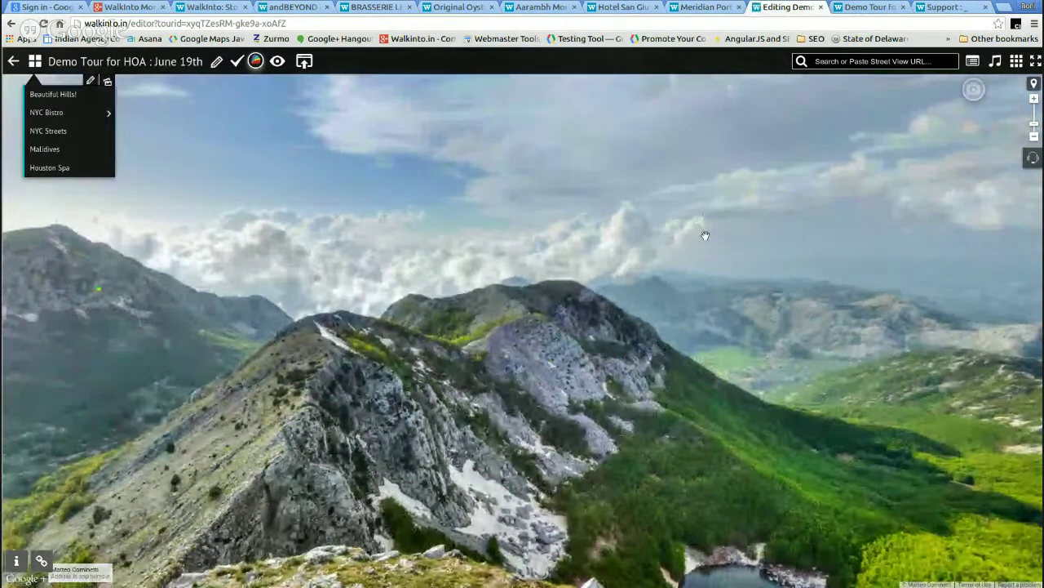
drag(677, 368, 492, 341)
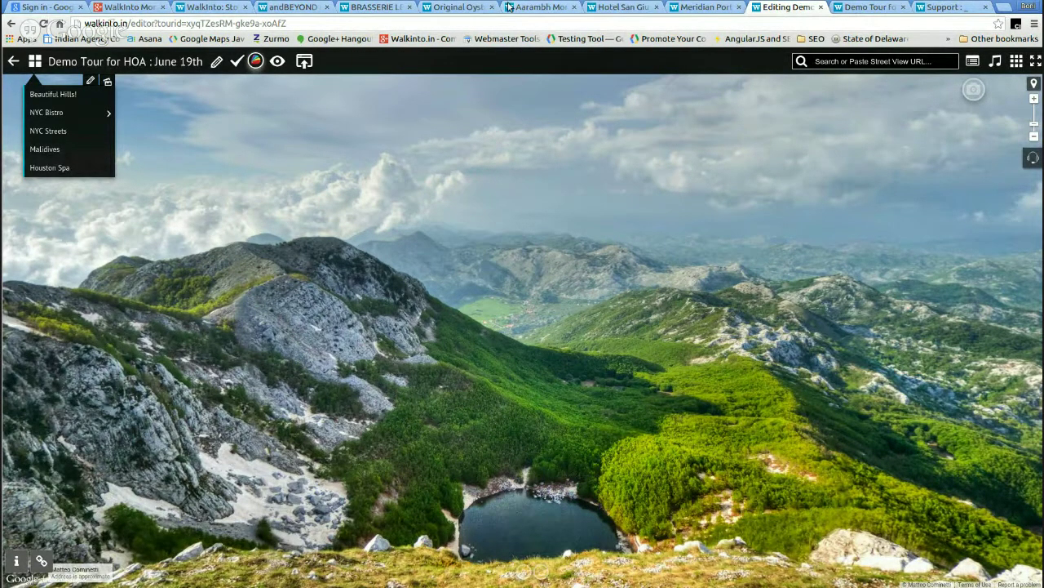
click(608, 11)
click(517, 7)
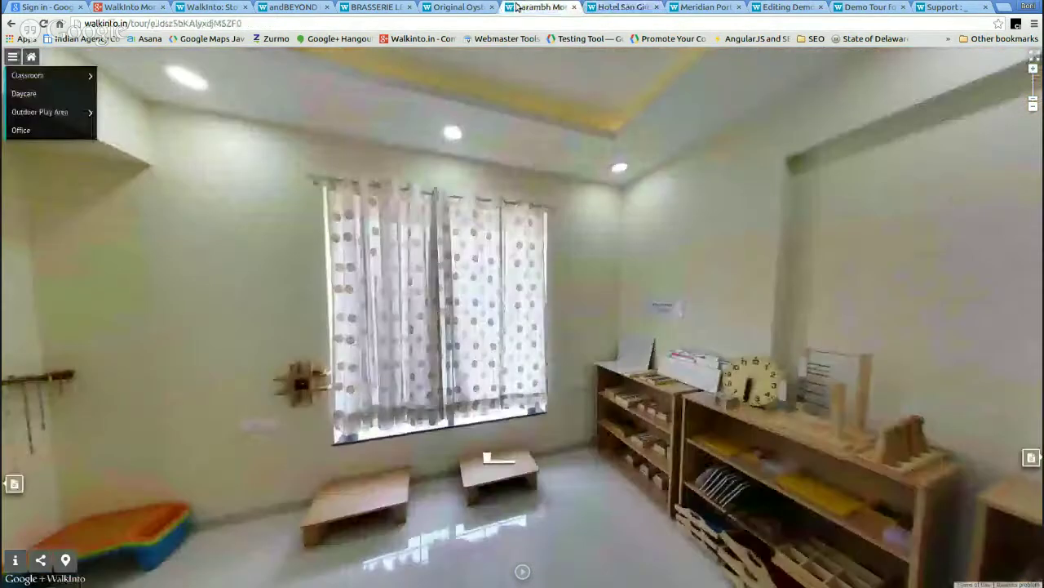
drag(203, 331, 663, 410)
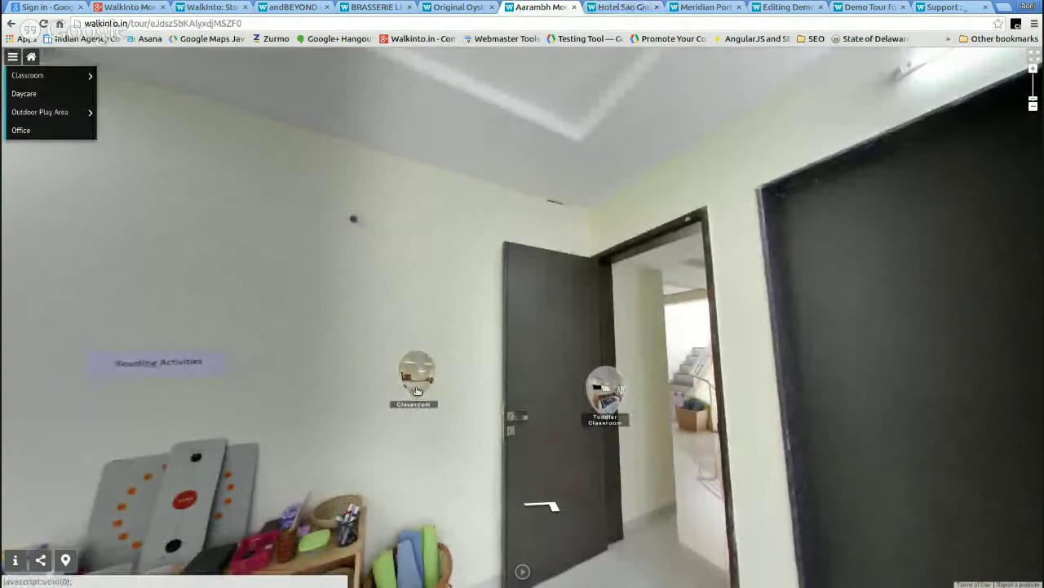
click(459, 7)
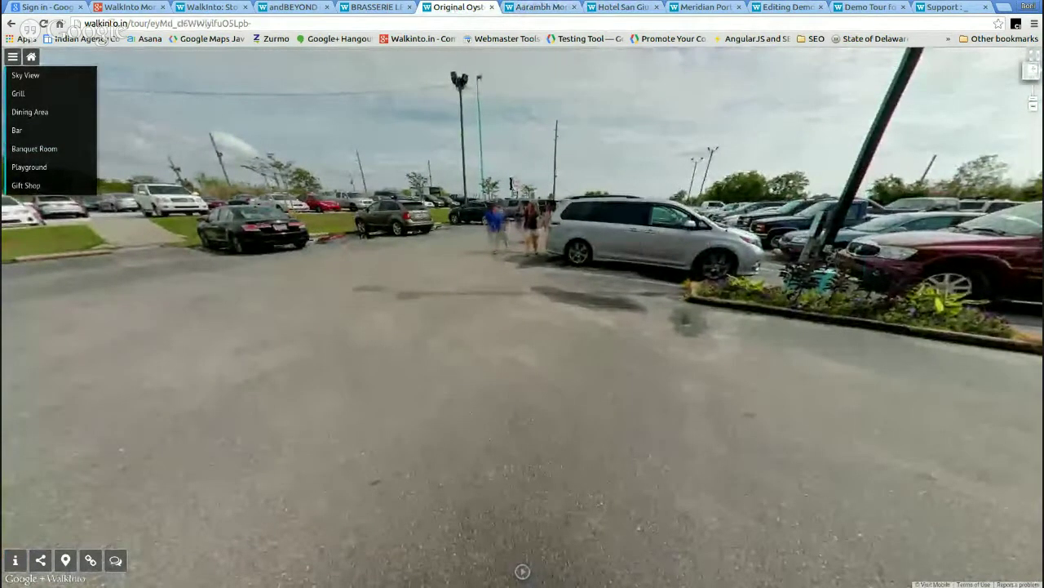
click(294, 8)
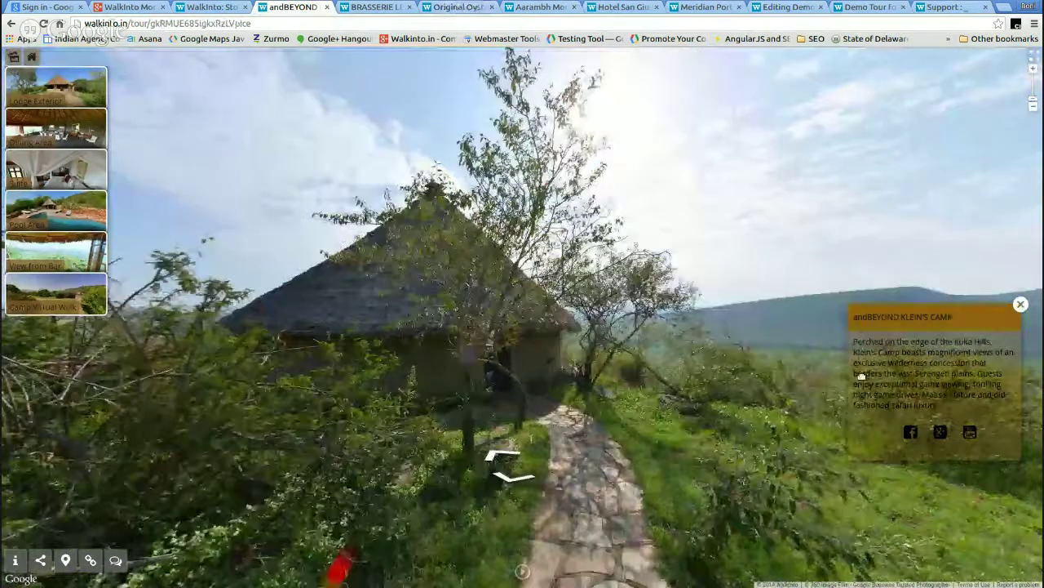
click(214, 7)
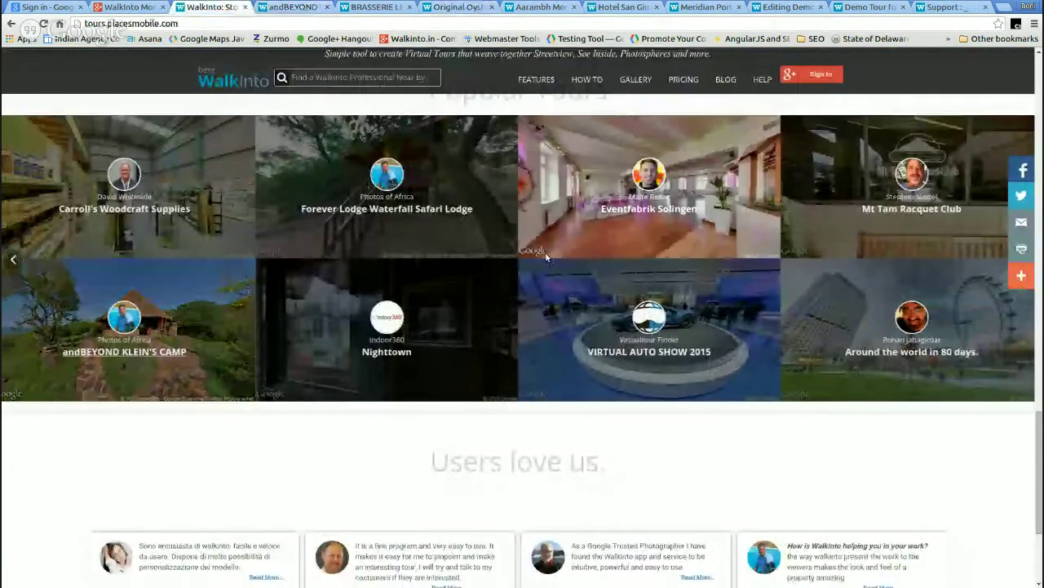
click(471, 8)
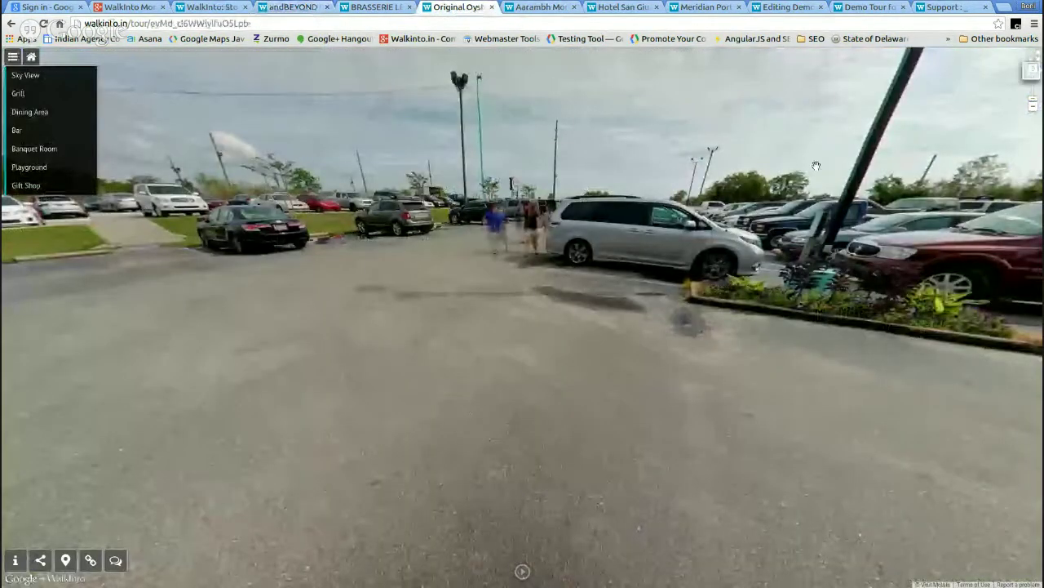
click(782, 9)
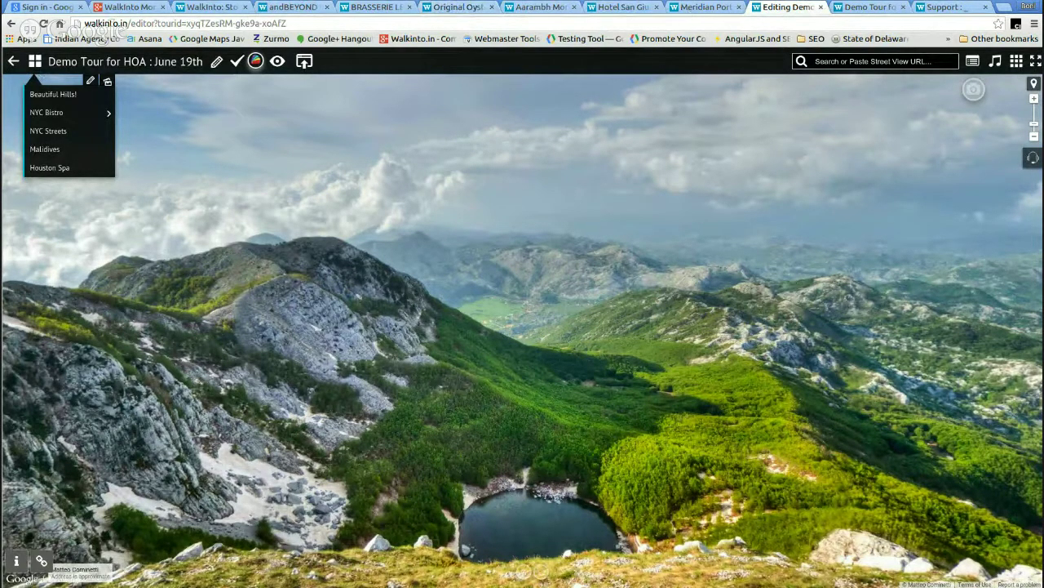
click(861, 8)
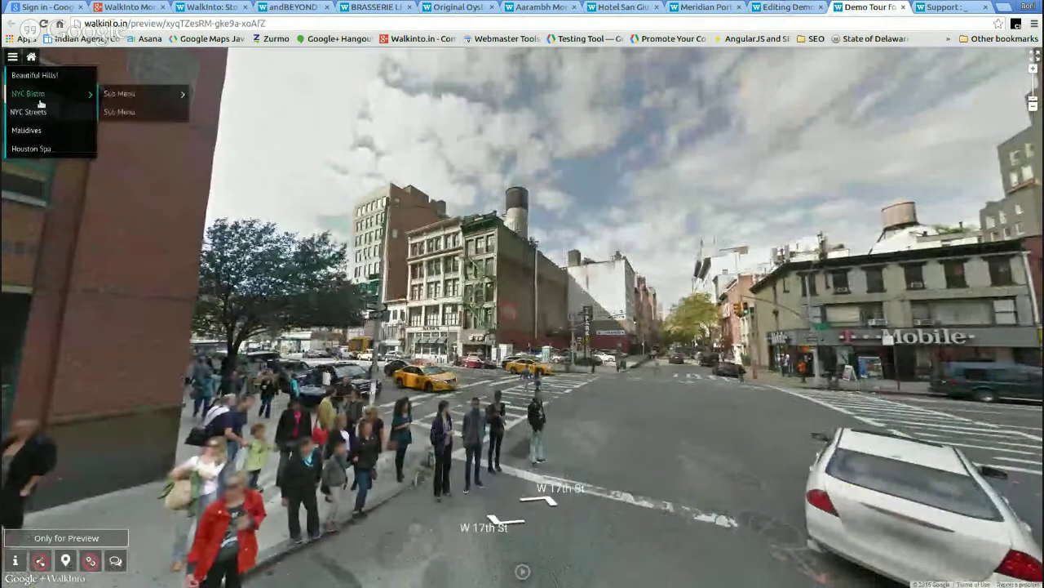
- Look around the NYC Bistro scene in the preview, then load NYC Bistro in the editor
click(42, 96)
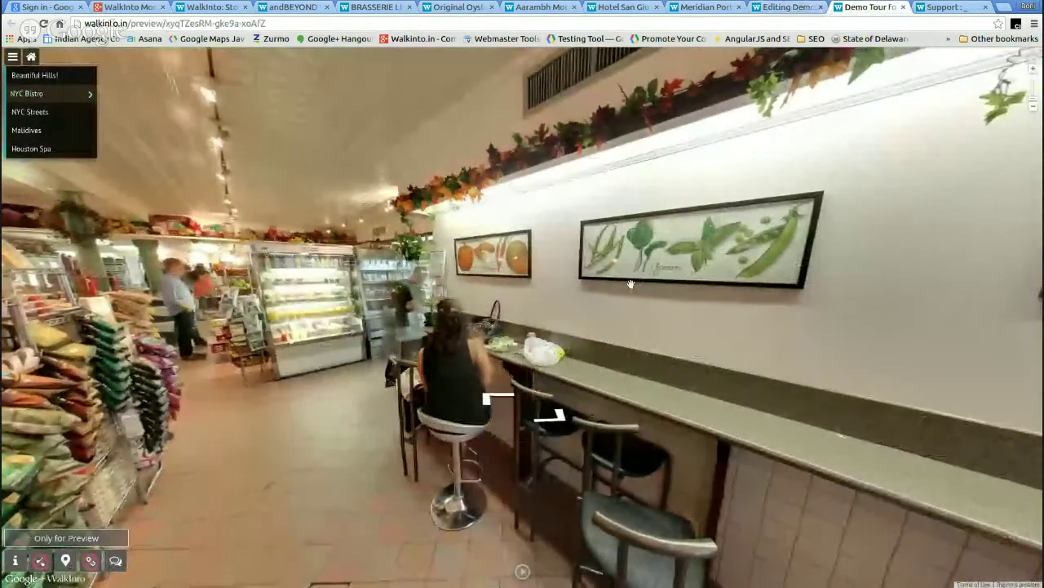
drag(631, 284, 406, 371)
mouse_move(550, 378)
mouse_down()
mouse_move(359, 367)
mouse_move(438, 289)
mouse_move(438, 320)
mouse_move(571, 392)
mouse_move(532, 366)
mouse_move(531, 383)
mouse_up()
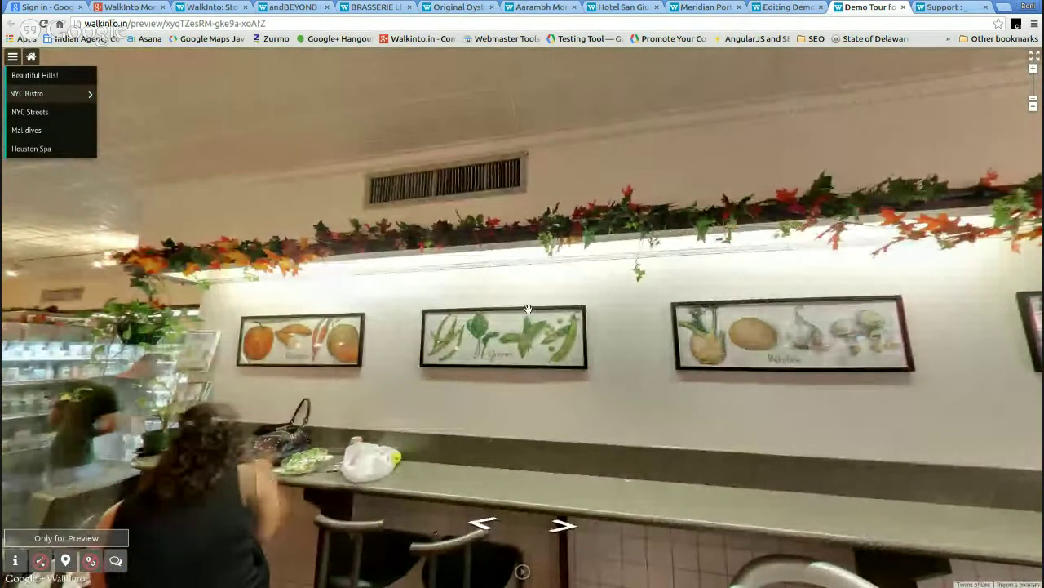
click(798, 10)
click(59, 114)
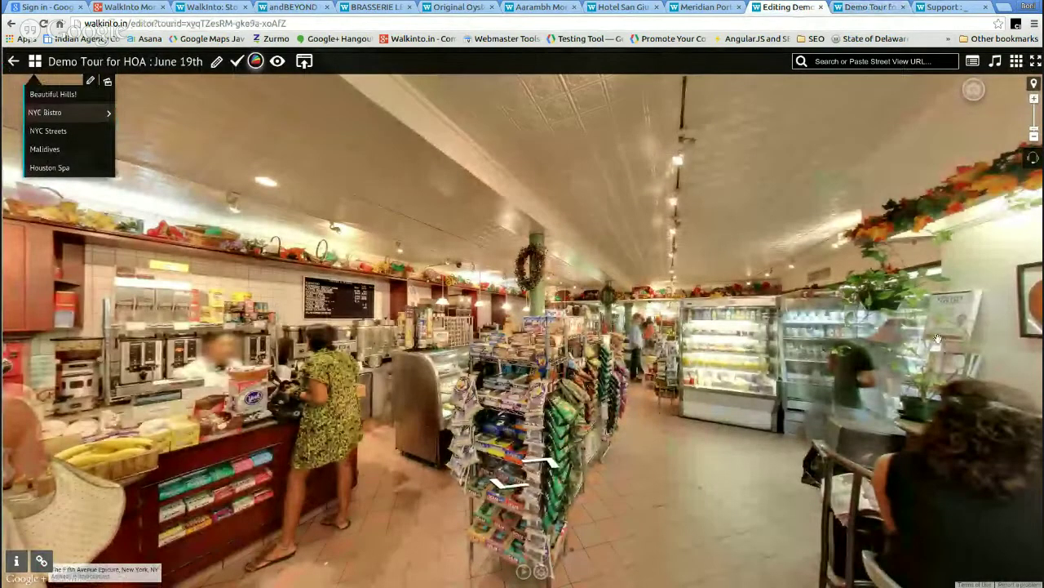
- Turn the bistro view toward the wall counter and bring up the Select Tourcard type dialog
drag(940, 338, 604, 403)
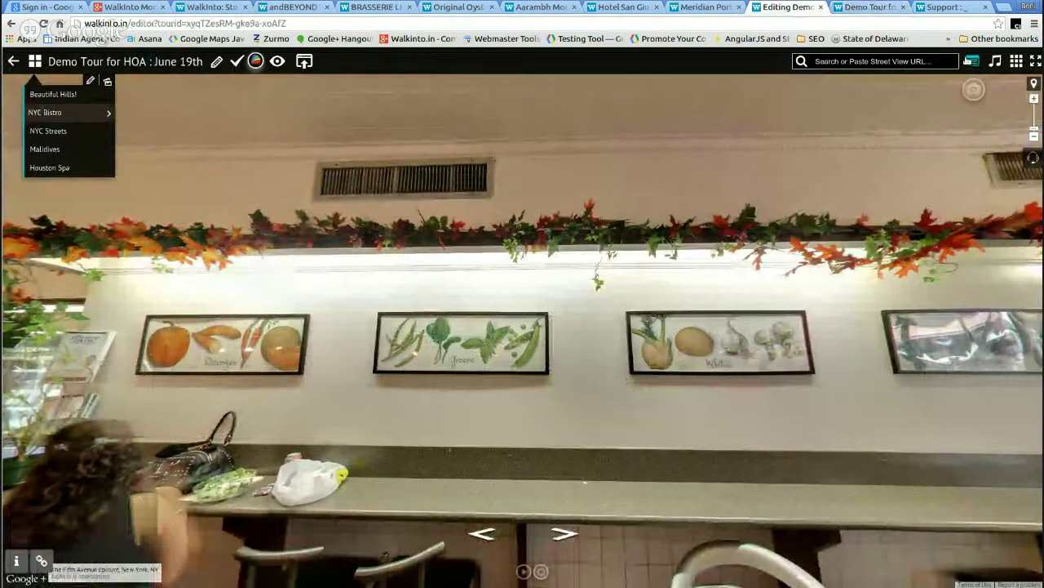
click(971, 61)
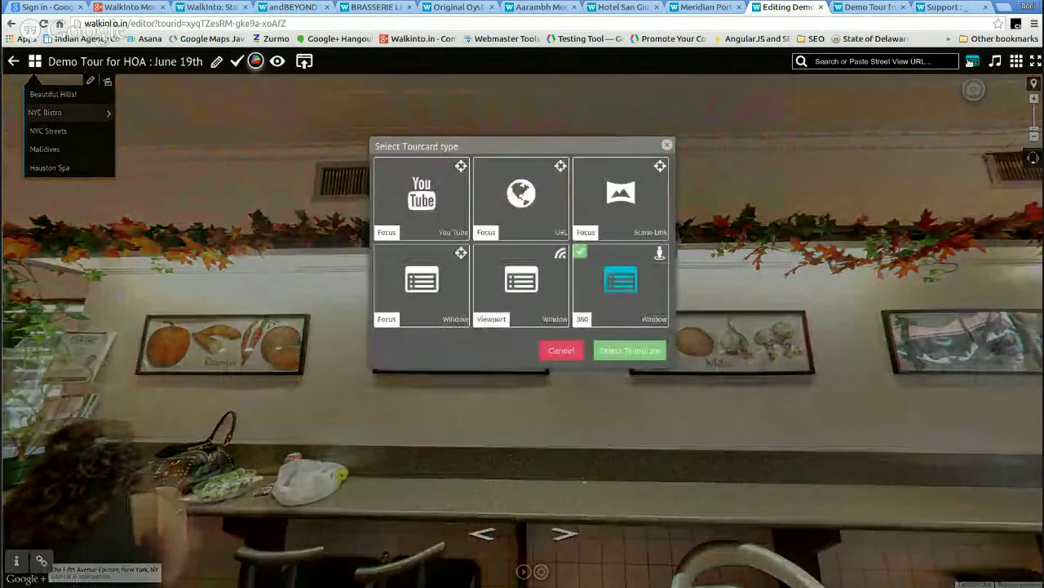
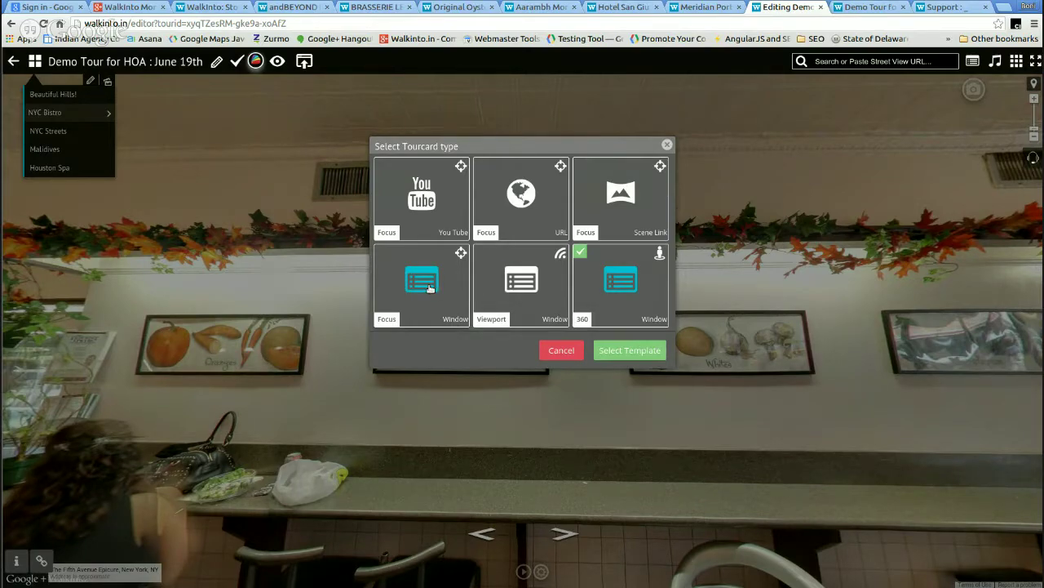
- Place a Focus Window tourcard hotspot using the video-embed template in the NYC Bistro scene
click(430, 287)
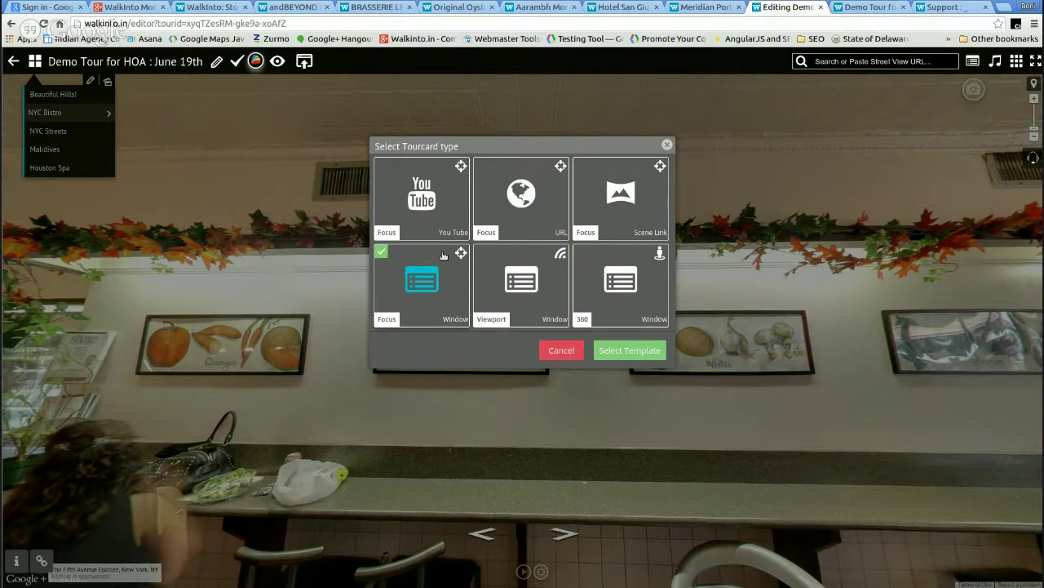
click(636, 353)
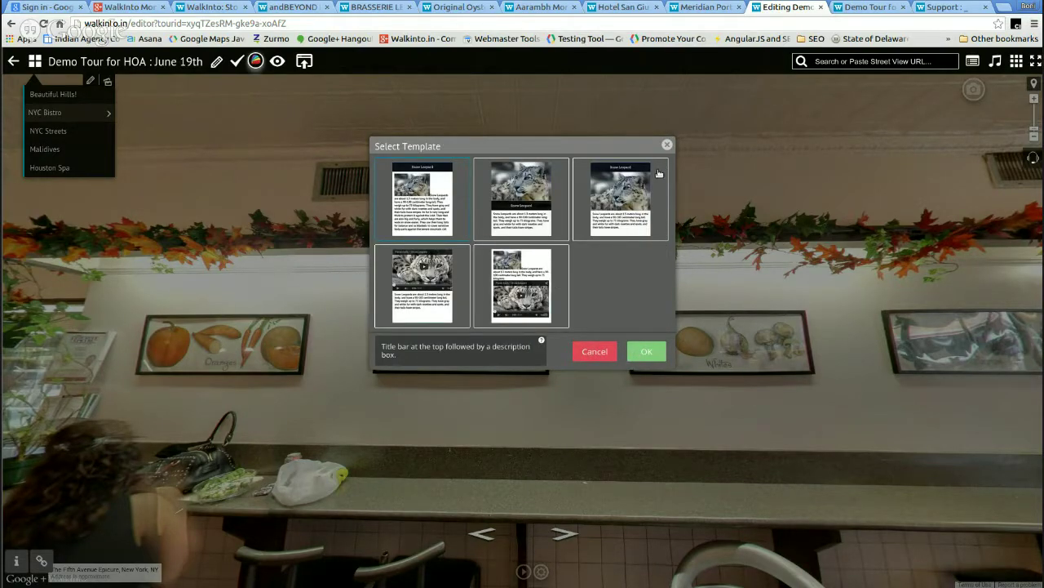
click(433, 288)
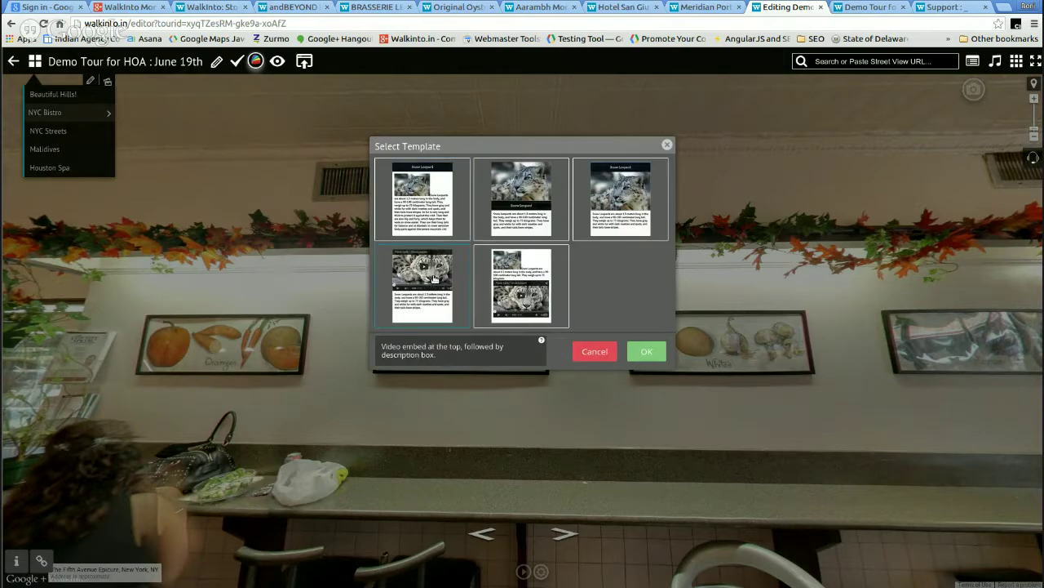
click(651, 351)
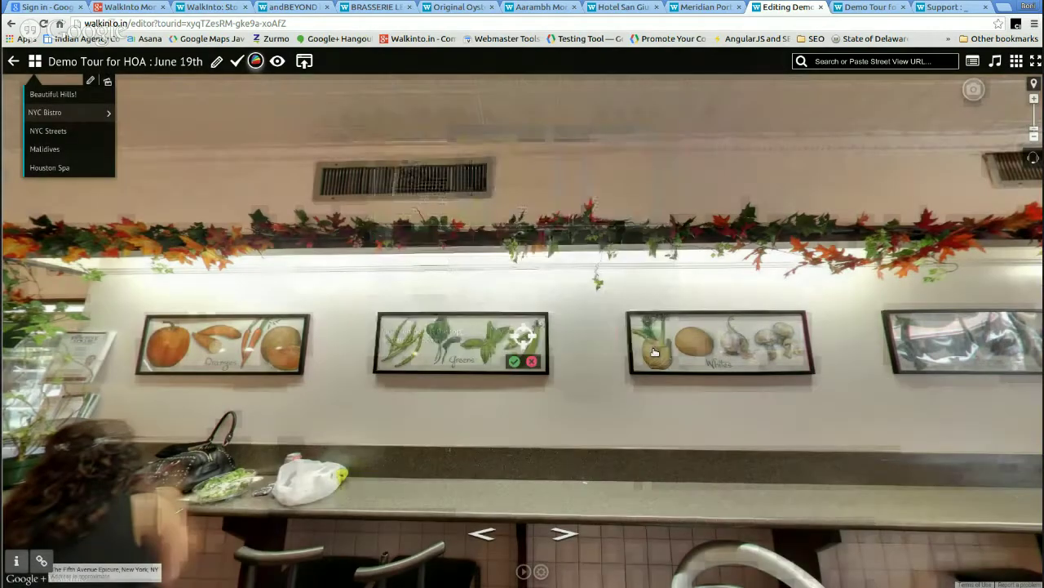
- Confirm the new tourcard hotspot on the Greens picture, then reach its icon style options
mouse_move(715, 351)
mouse_down()
mouse_move(693, 392)
mouse_move(644, 416)
mouse_move(554, 378)
mouse_move(698, 385)
mouse_move(662, 387)
mouse_move(689, 388)
mouse_up()
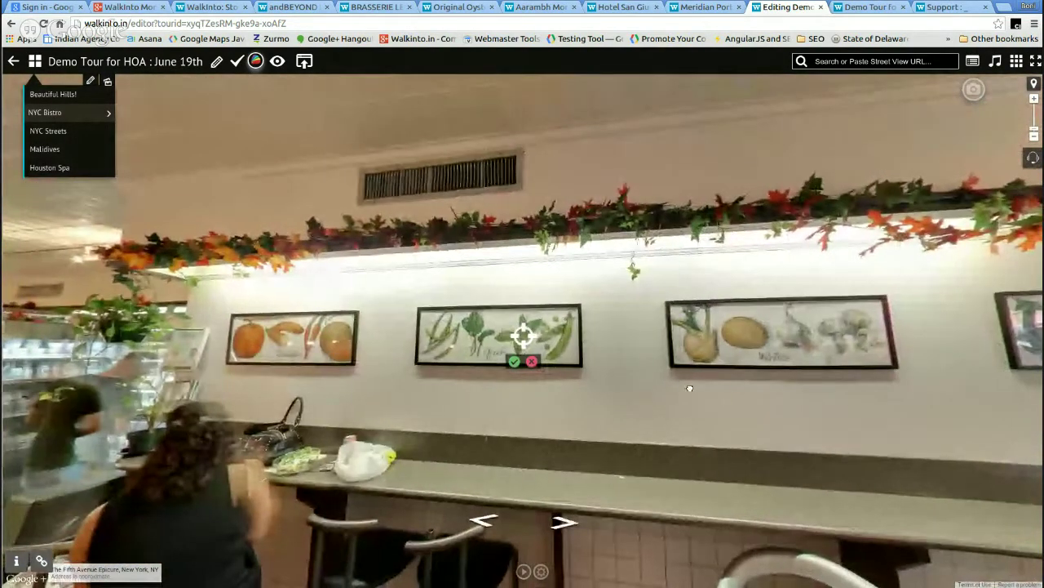
click(514, 360)
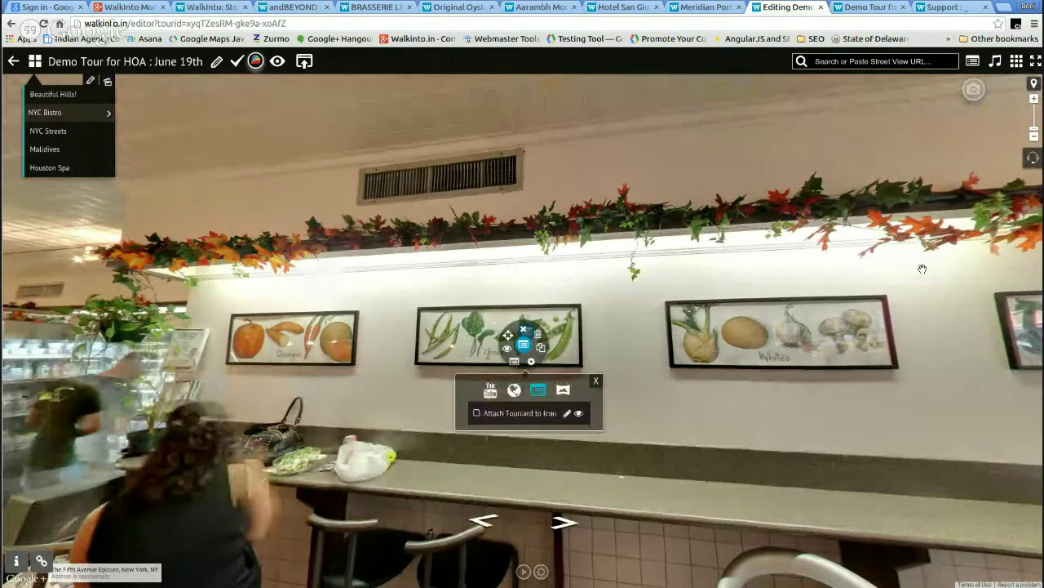
drag(686, 262, 341, 274)
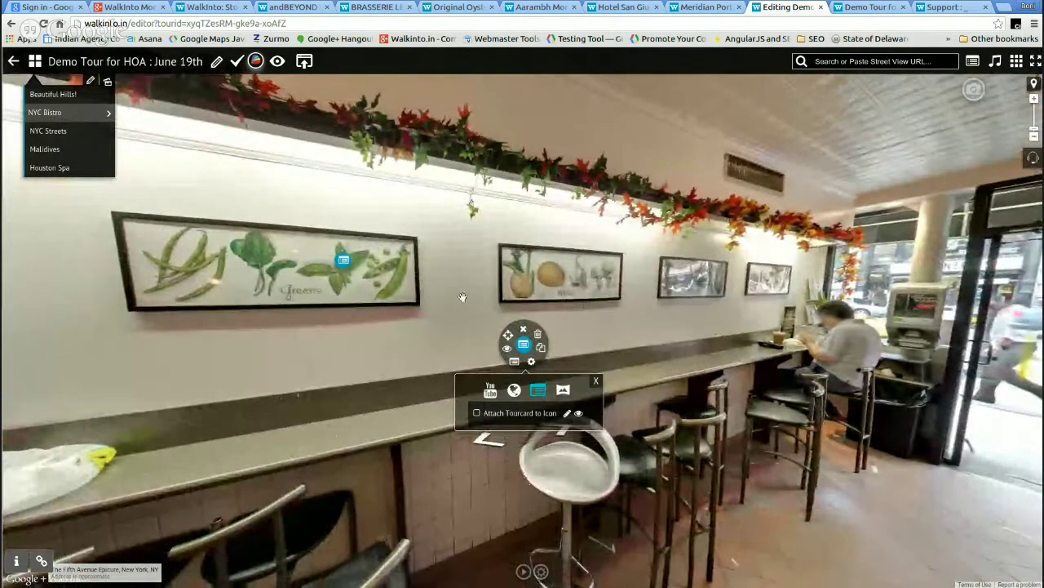
drag(700, 241, 775, 323)
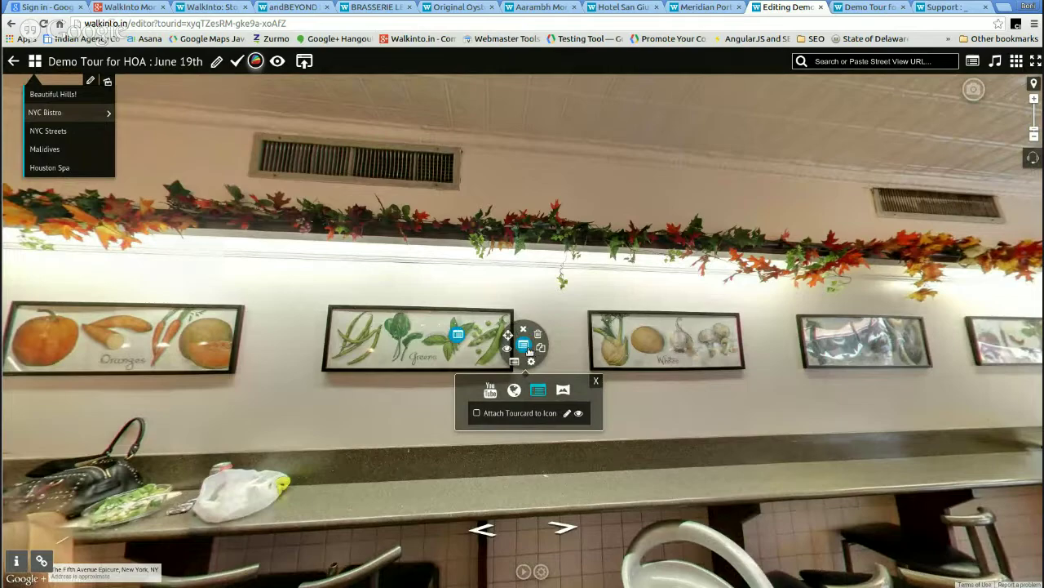
click(526, 347)
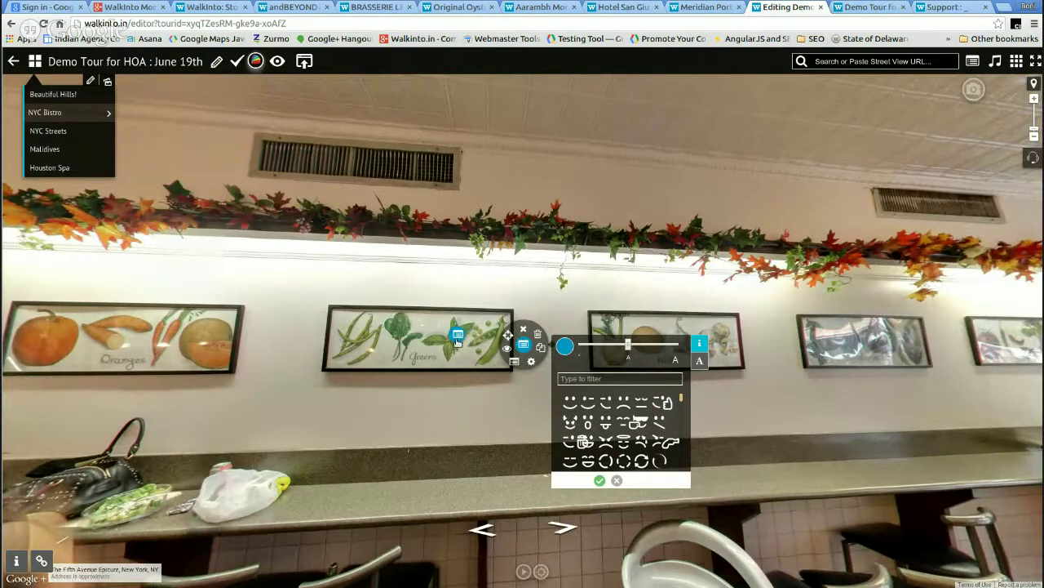
- Restyle the Greens hotspot as a green leaf icon found through a 'leaf' icon search
click(565, 347)
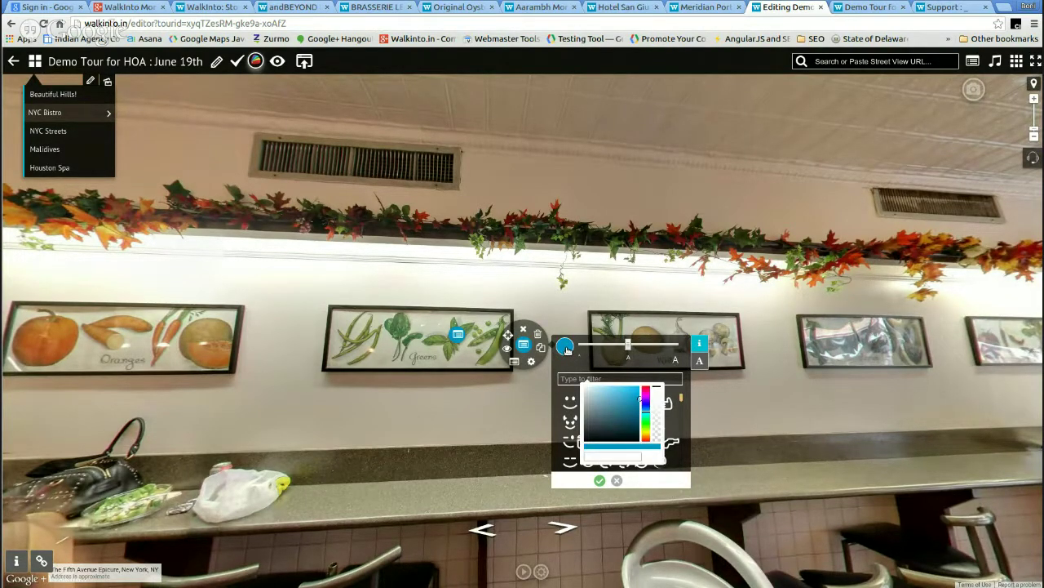
mouse_move(644, 412)
mouse_down()
mouse_move(623, 425)
mouse_move(621, 412)
mouse_up()
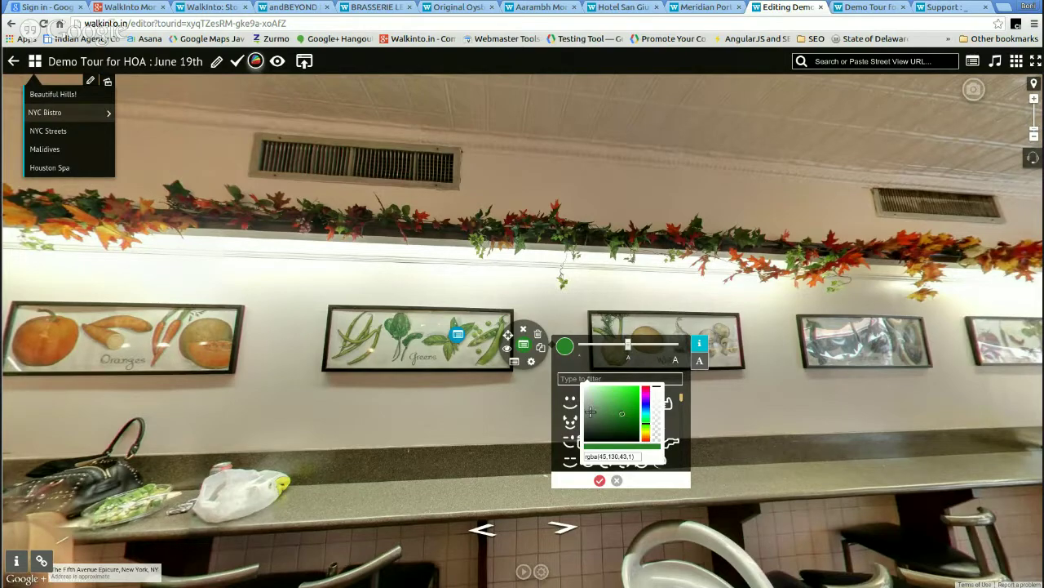
click(564, 346)
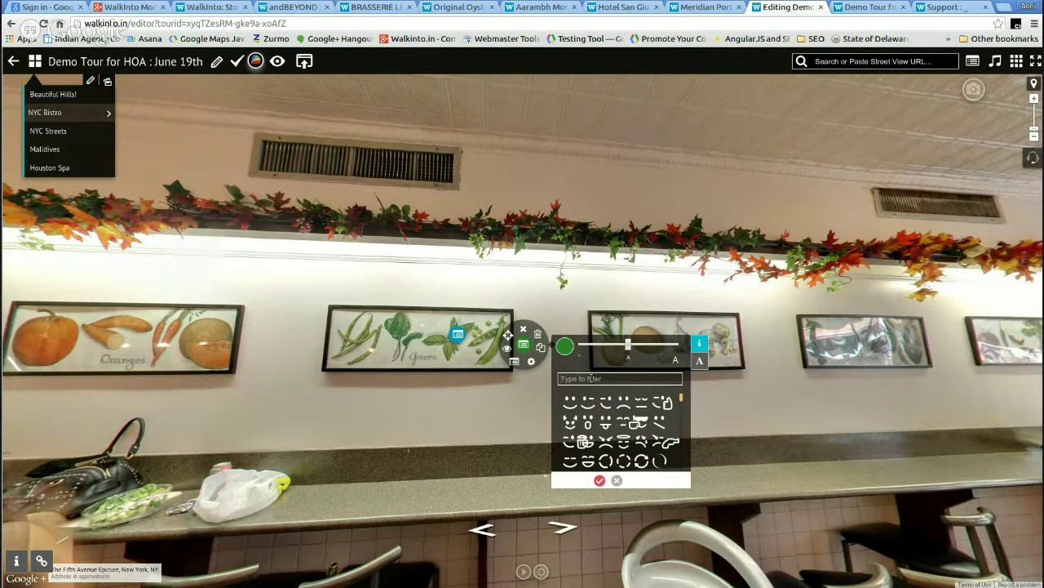
text(leaf)
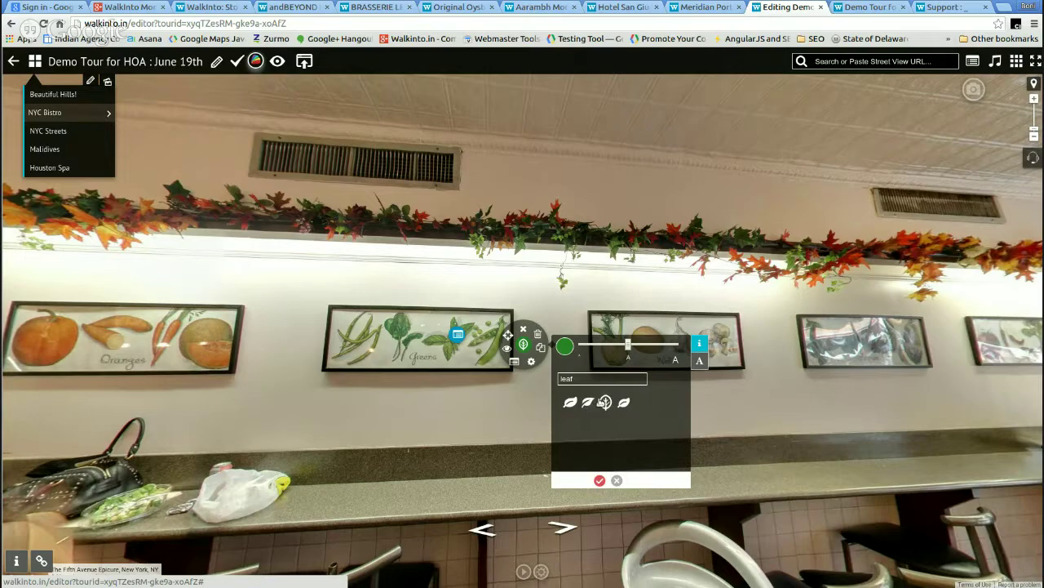
click(599, 480)
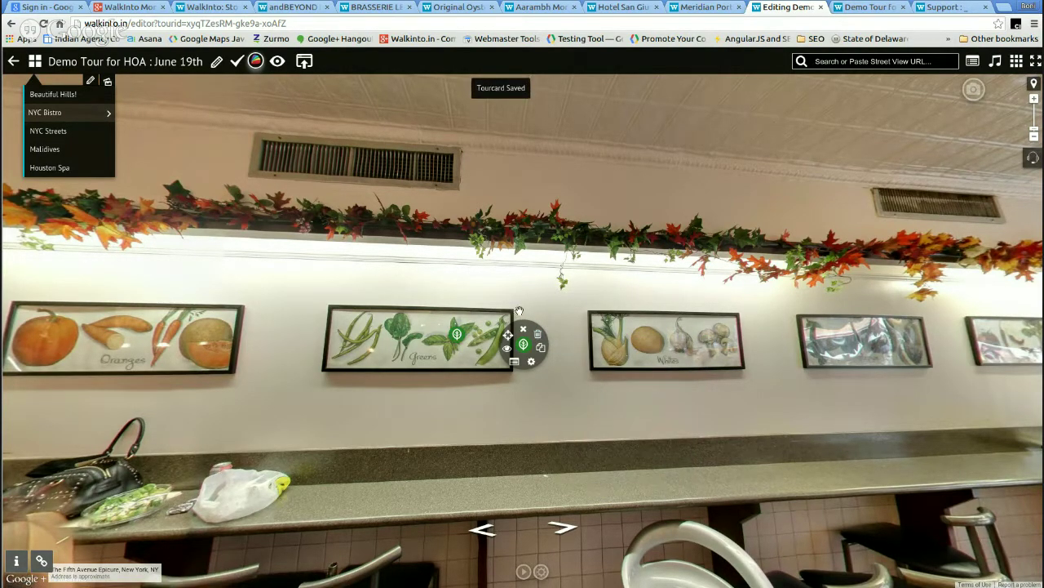
- Reload the Demo Tour preview tab with F5 so the leaf hotspot edits show
drag(414, 282, 492, 259)
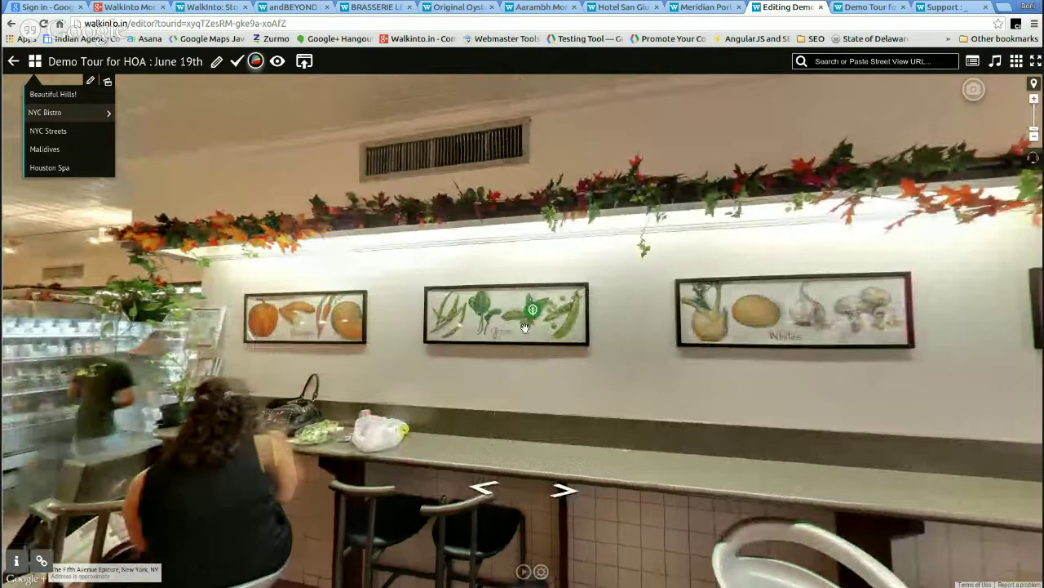
click(627, 304)
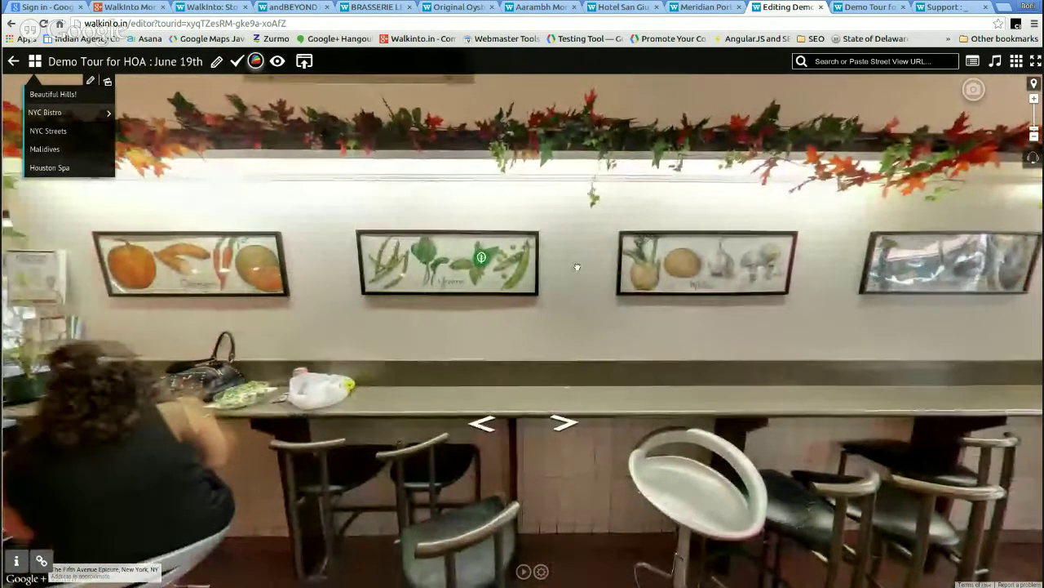
click(539, 322)
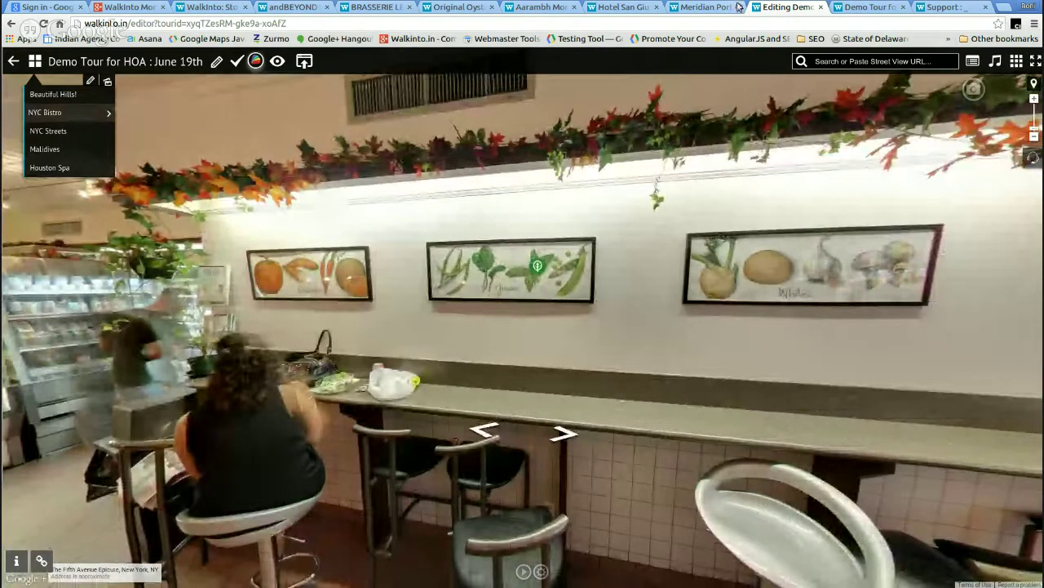
click(863, 8)
key(F5)
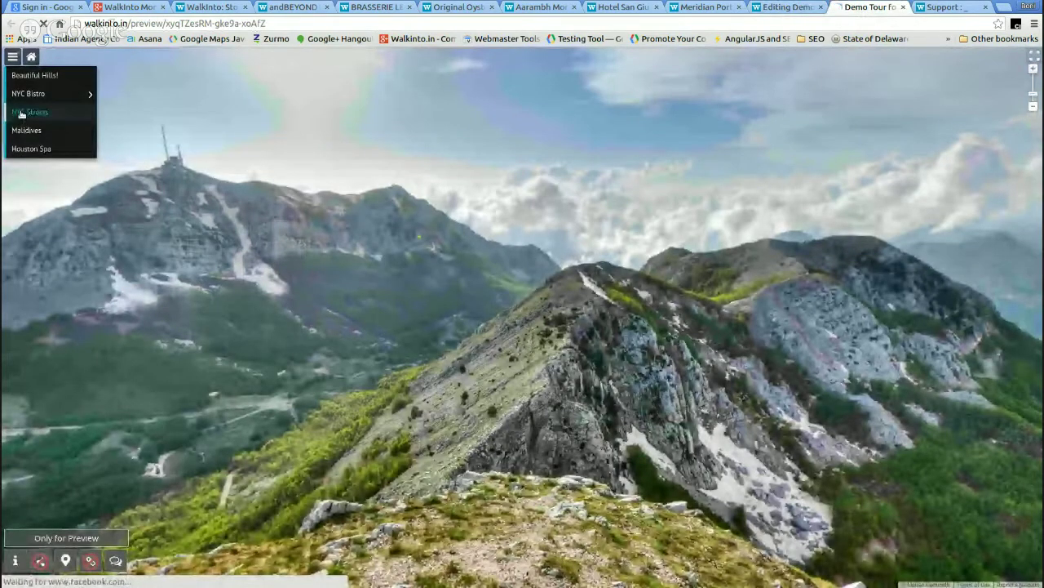
- In the preview's NYC Bistro scene, test that the Greens leaf hotspot opens its video card, then return to the editor
click(26, 93)
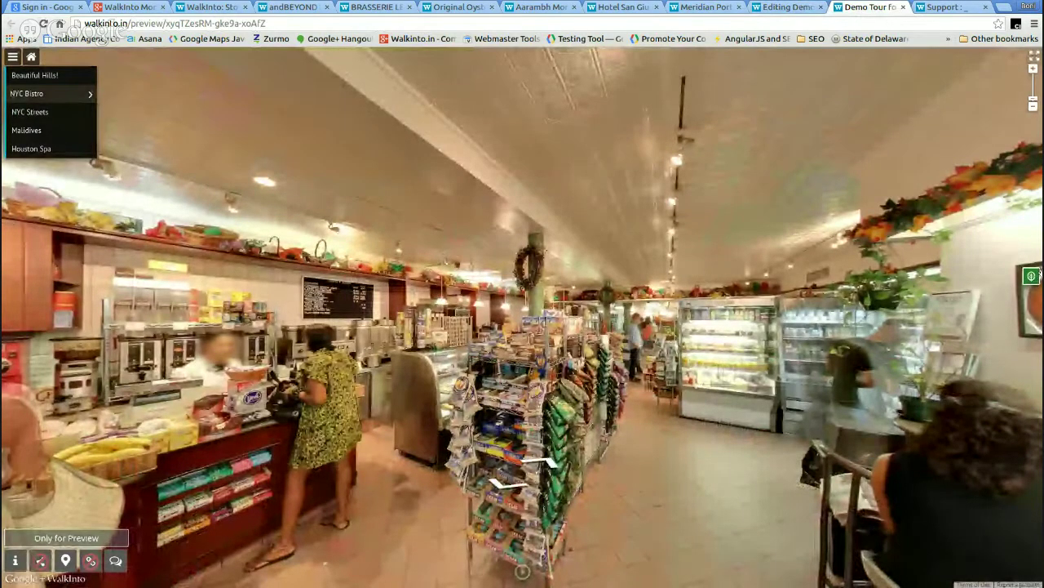
mouse_move(775, 327)
mouse_down()
mouse_move(321, 283)
mouse_move(697, 262)
mouse_move(350, 246)
mouse_up()
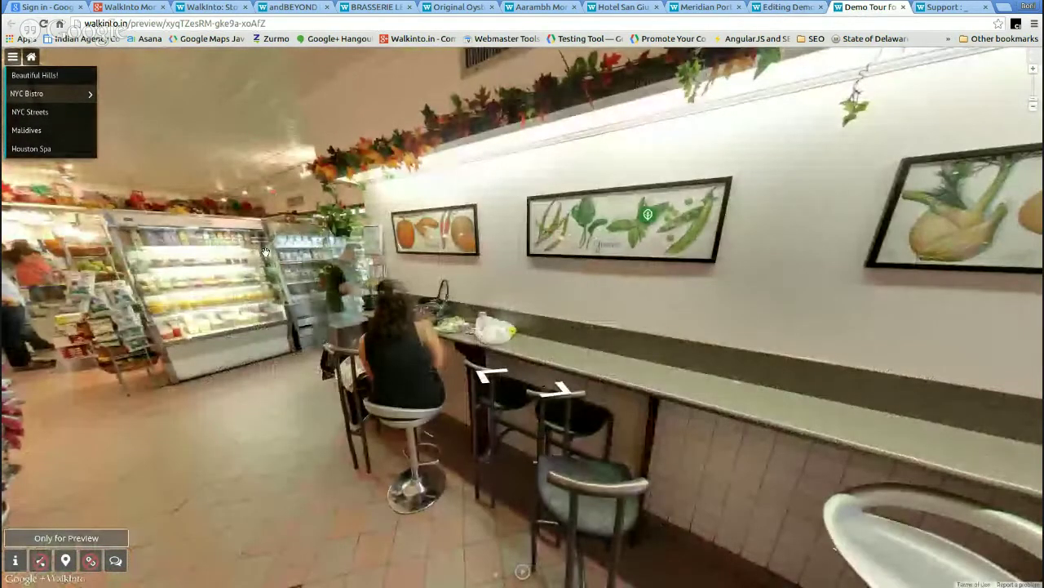
drag(656, 220, 547, 303)
click(542, 295)
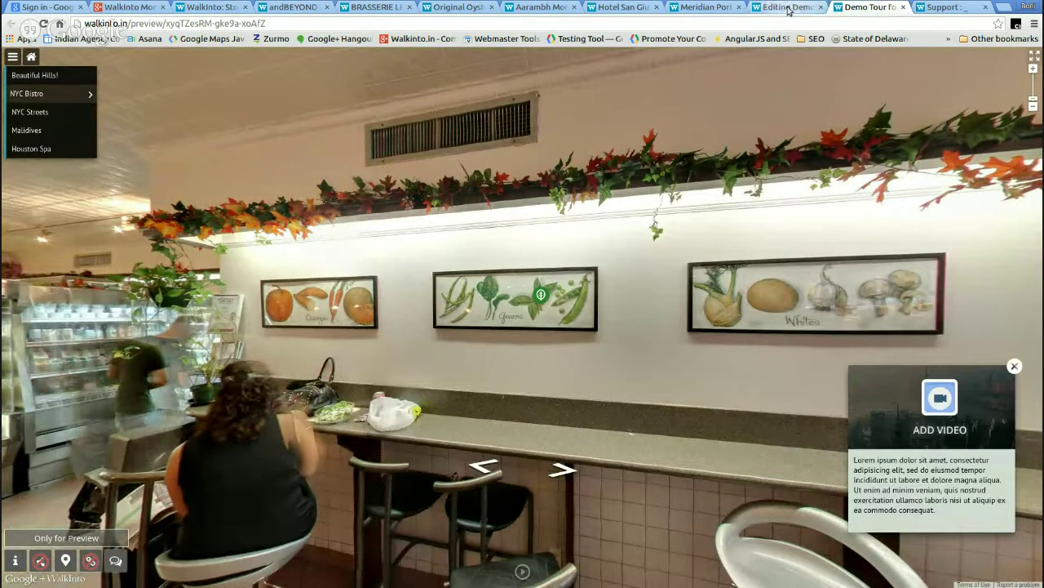
click(790, 6)
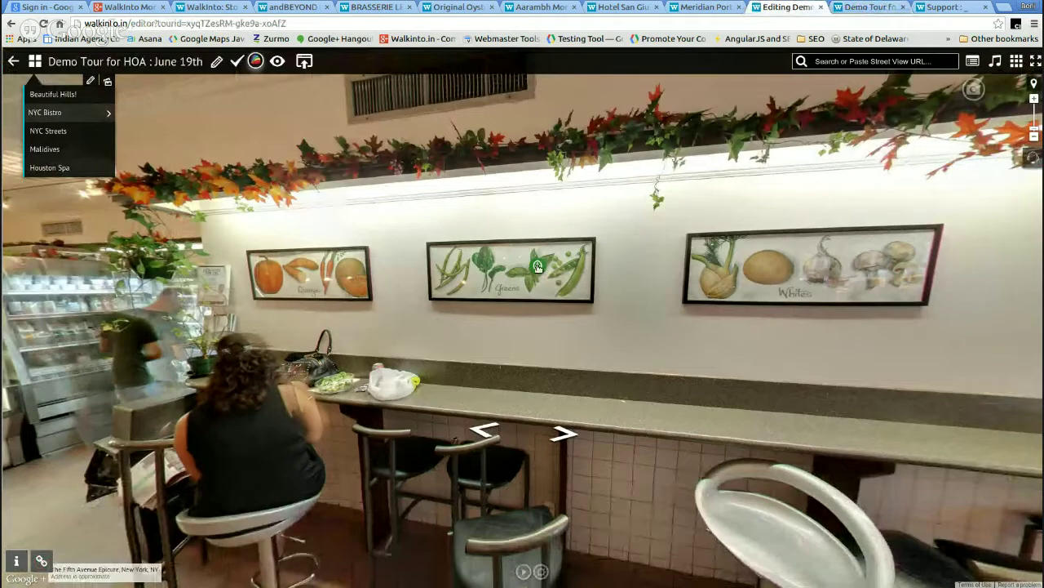
- Move the Greens tourcard toward centre and give its description box an rgba(130,43,43,1) background
click(537, 266)
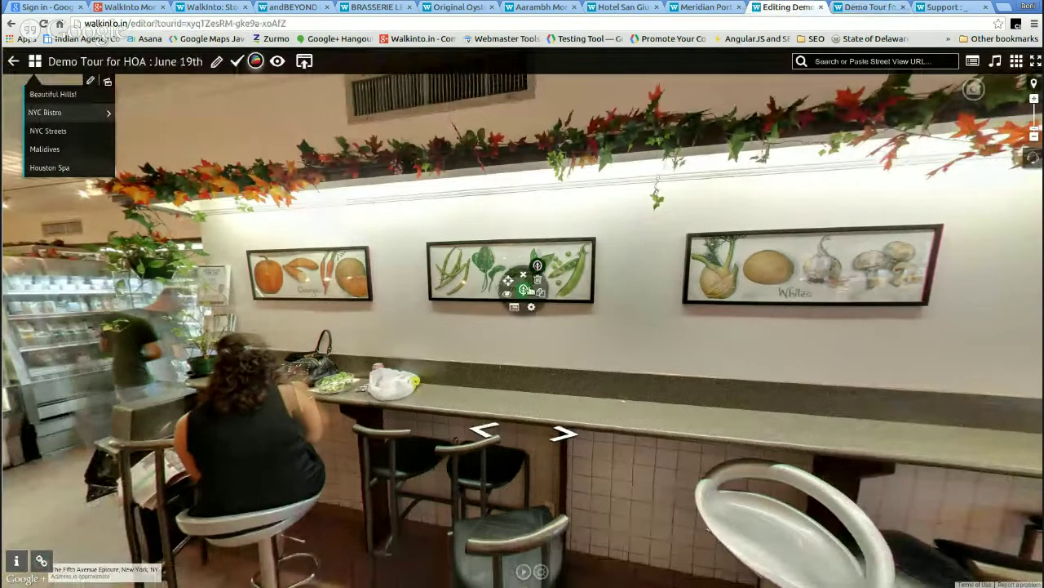
click(514, 307)
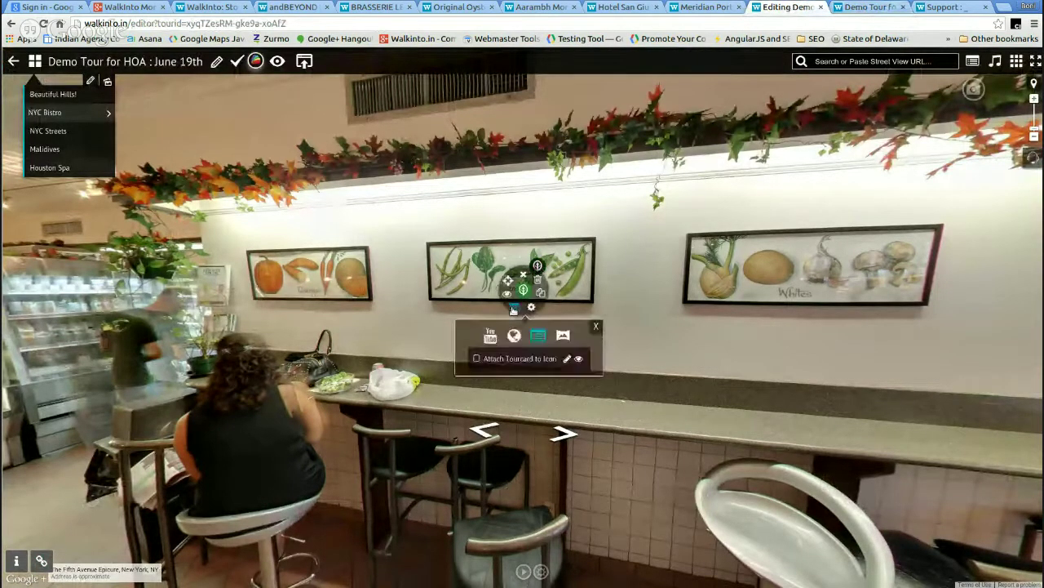
click(574, 359)
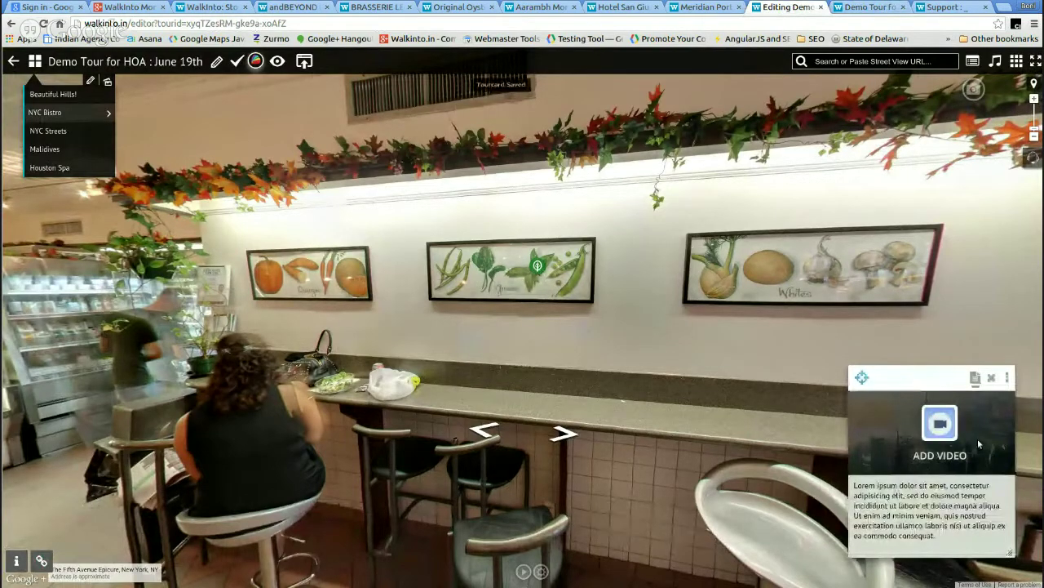
click(939, 539)
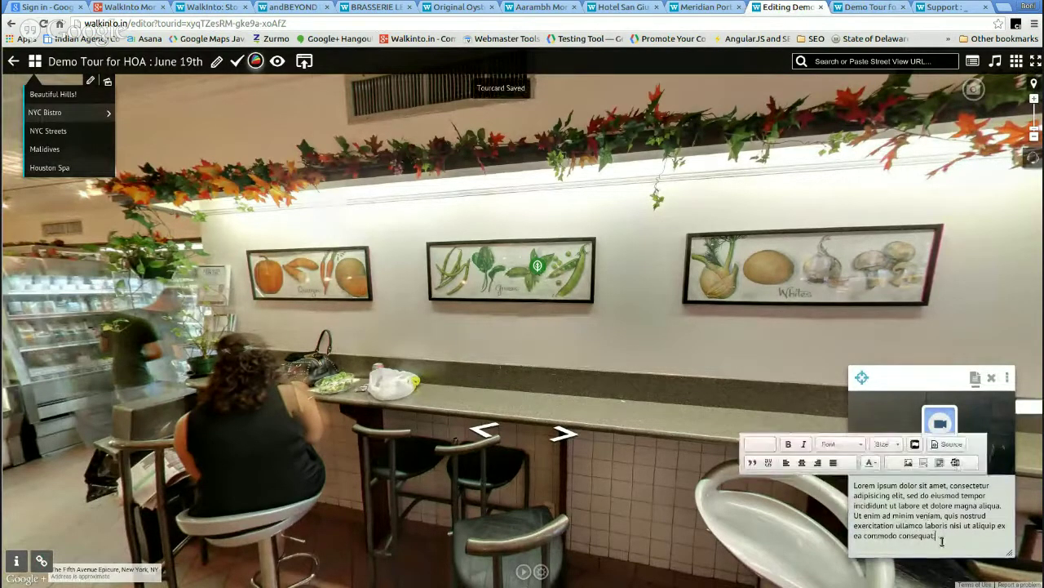
drag(938, 539, 853, 485)
drag(898, 380, 744, 299)
click(892, 322)
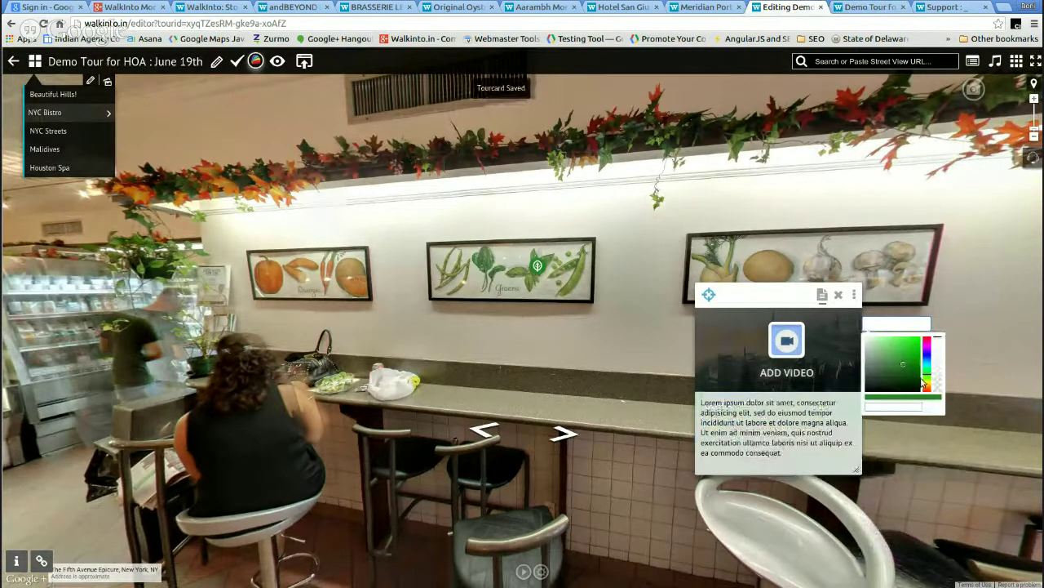
click(926, 393)
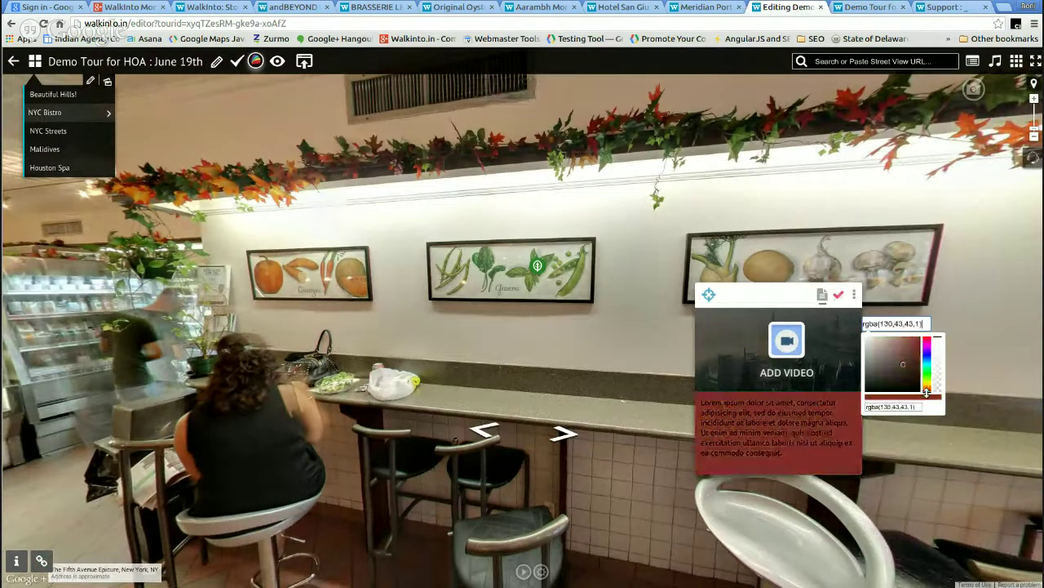
click(786, 458)
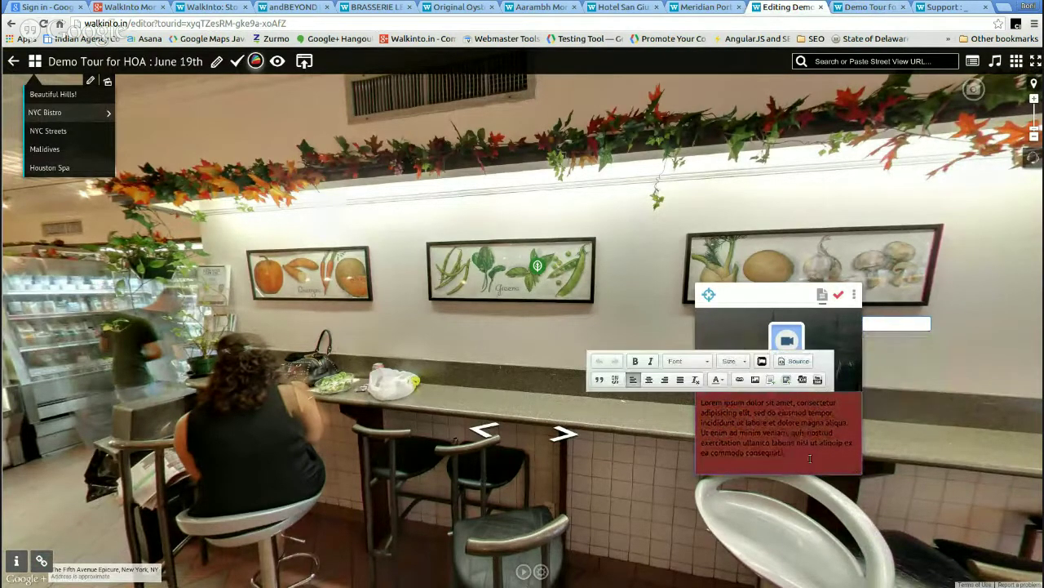
- Format the caption text as Lavender Blush, Arvo font, size 28
triple_click(810, 458)
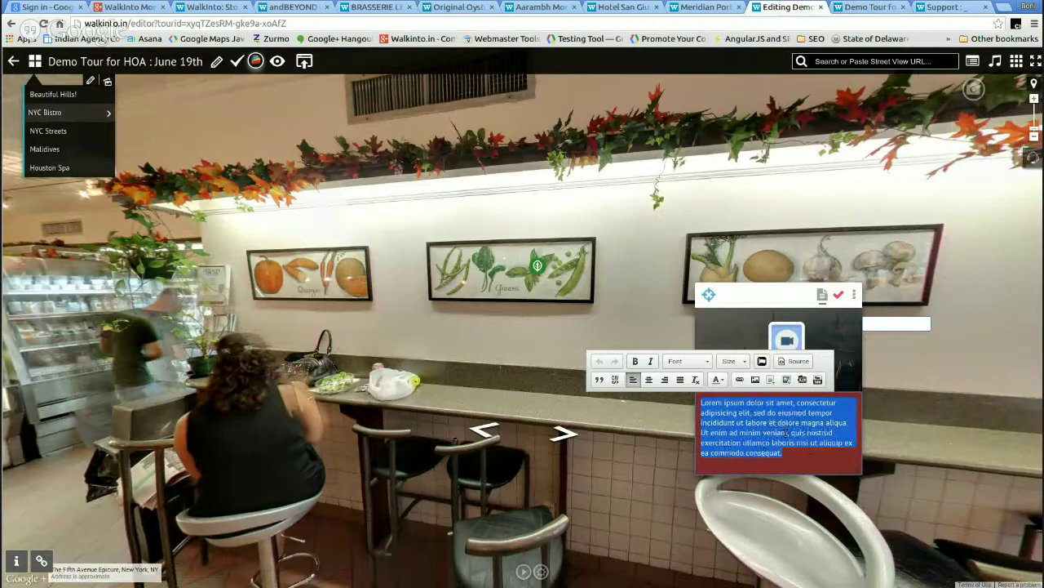
click(718, 381)
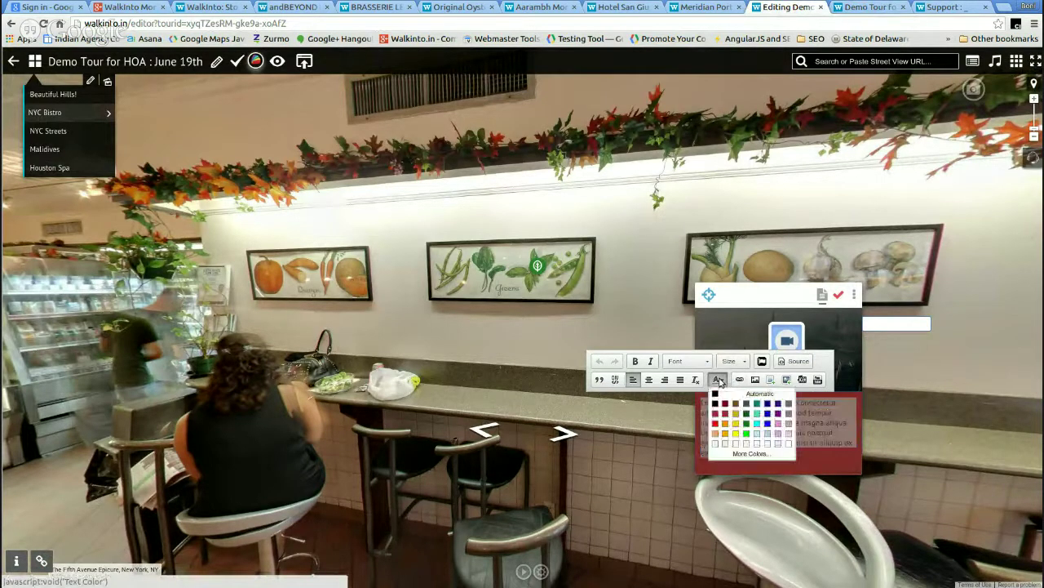
click(715, 444)
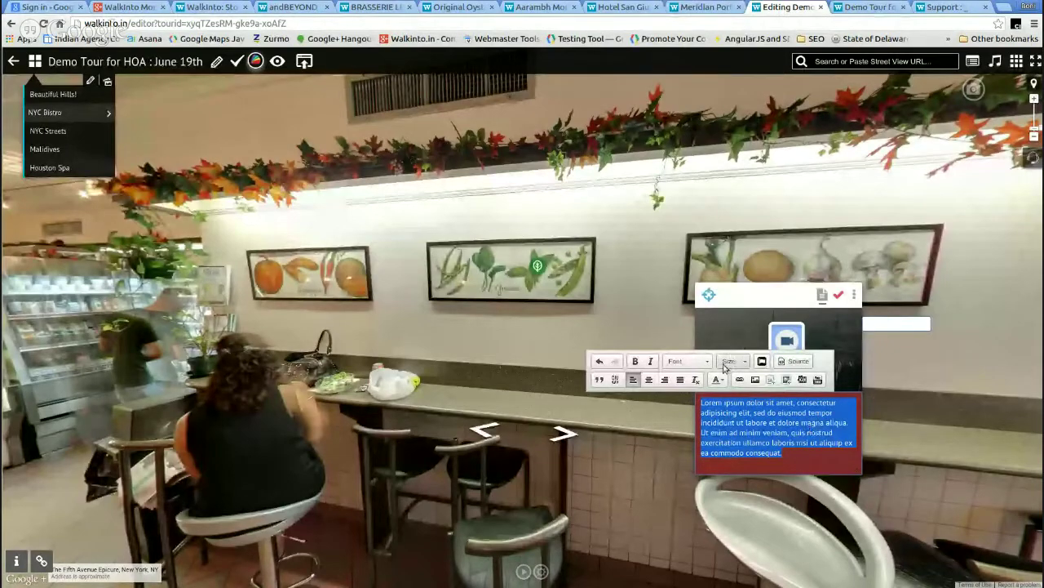
click(690, 361)
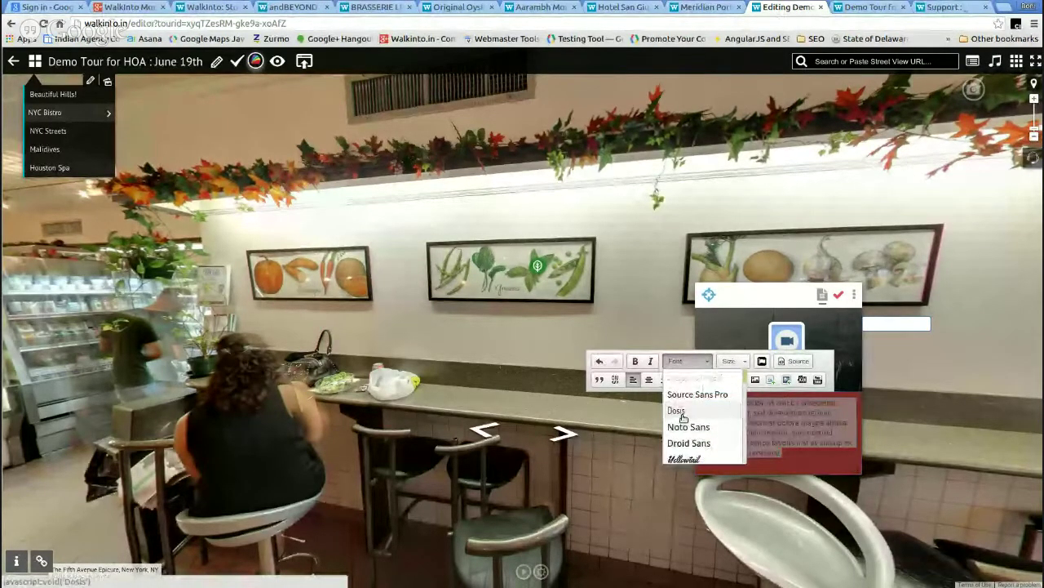
scroll(697, 424, down, 2)
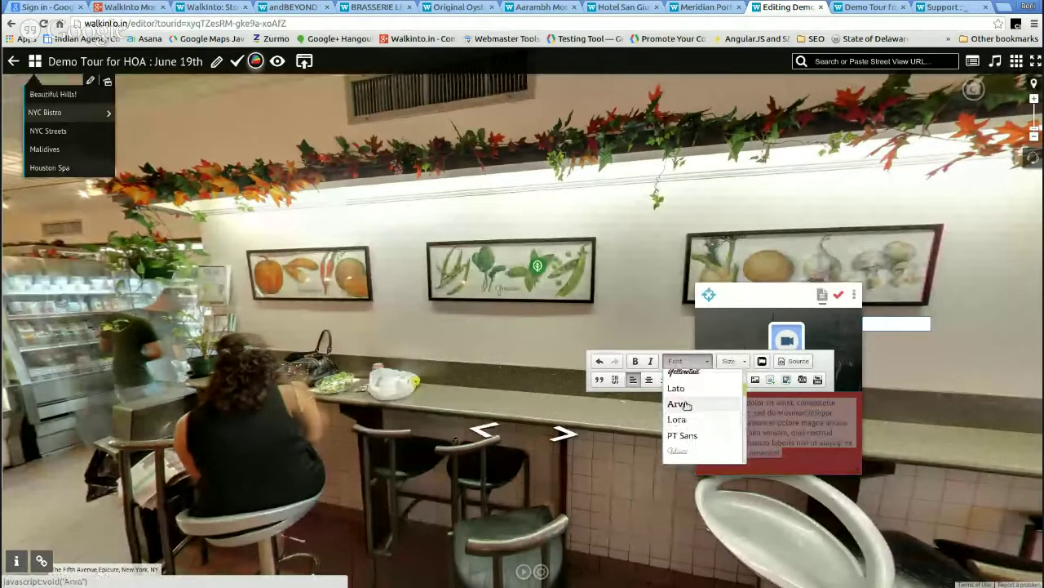
click(683, 404)
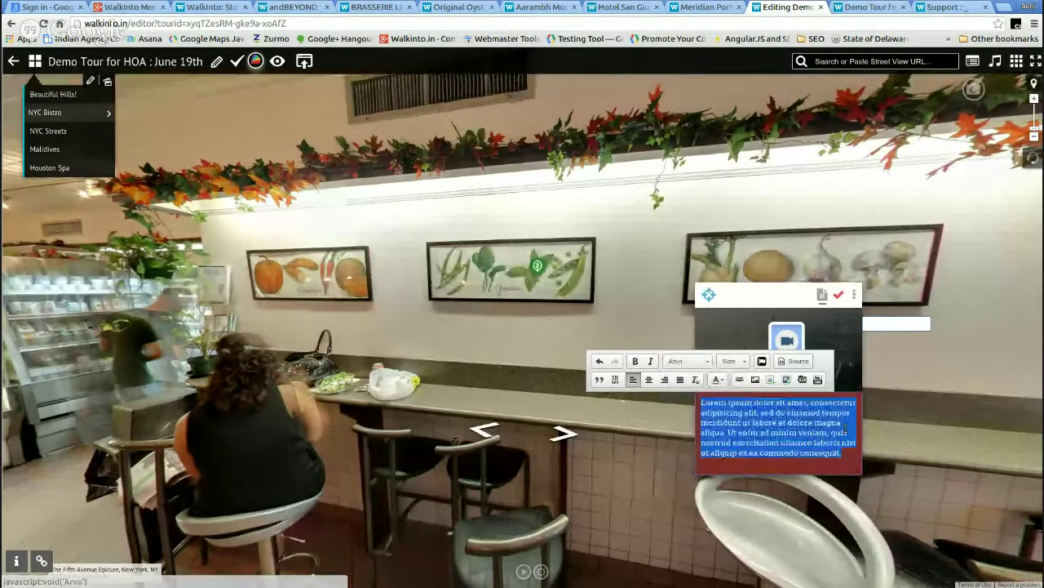
click(745, 364)
scroll(745, 400, down, 3)
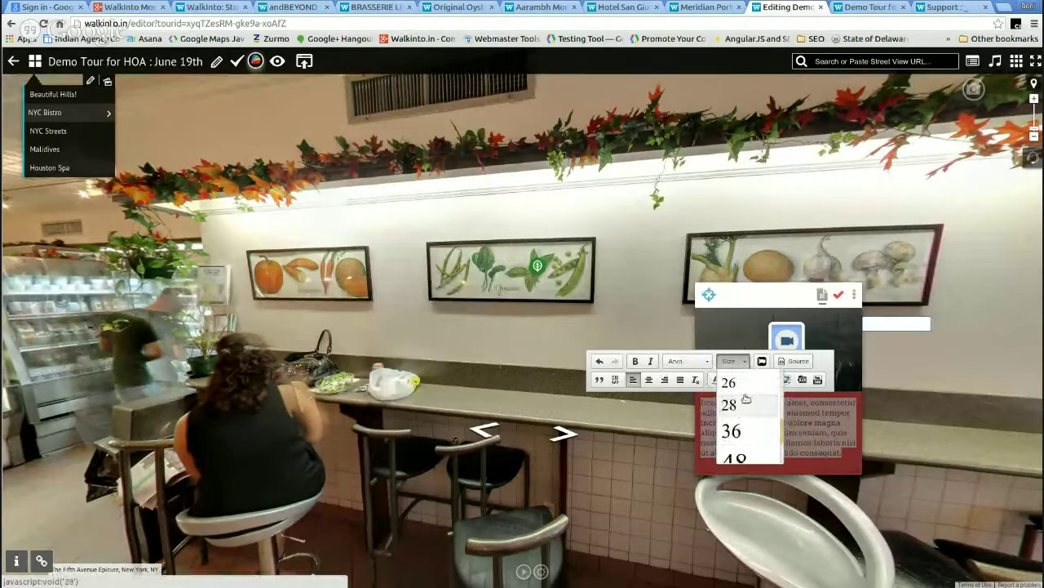
click(745, 404)
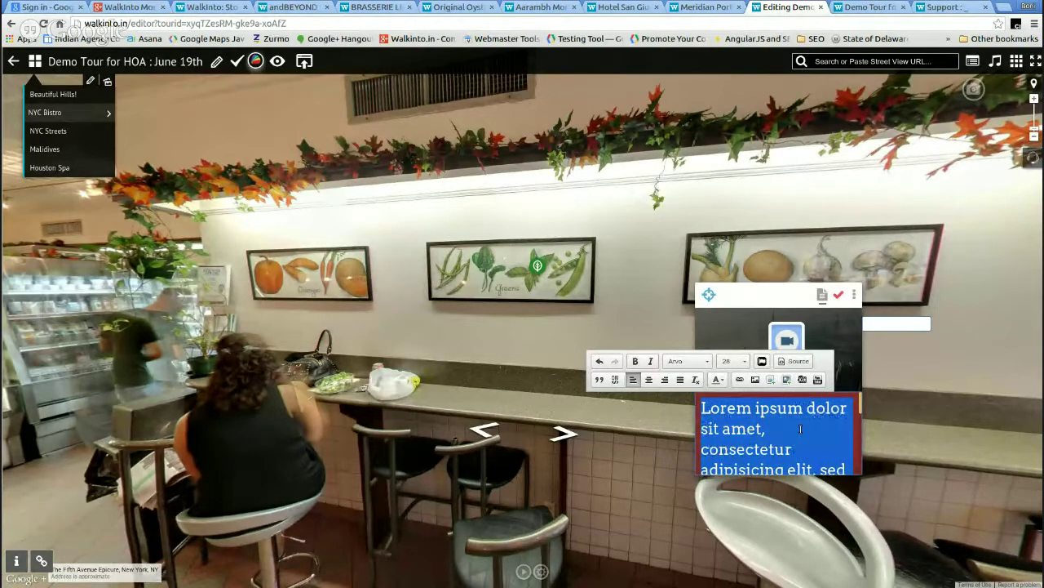
- Type the caption 'A Demo Leaf!', shrink its box to fit, and save the tourcard
text(A De)
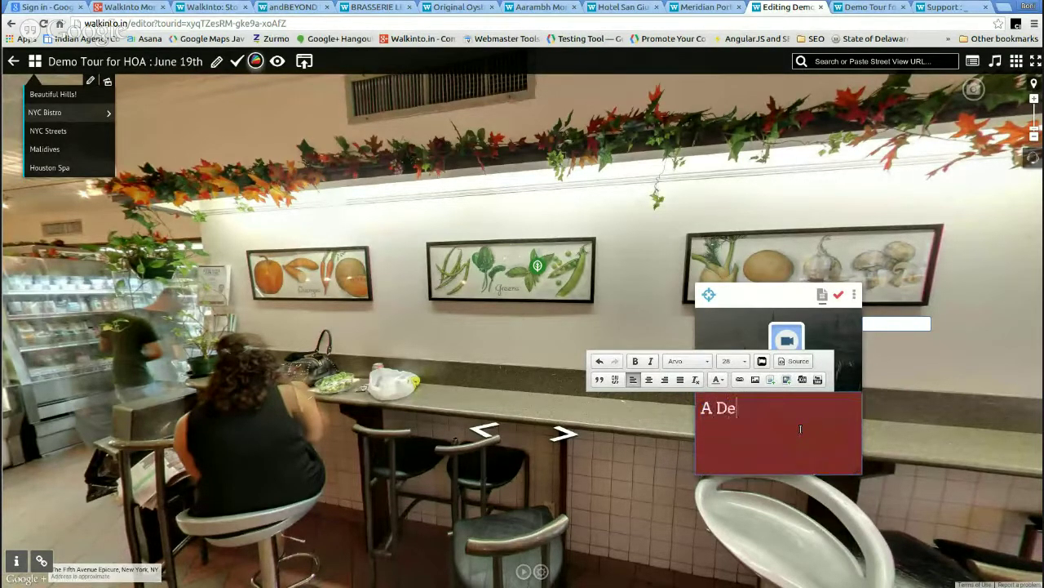
text(mo Leaf!)
drag(858, 472, 853, 425)
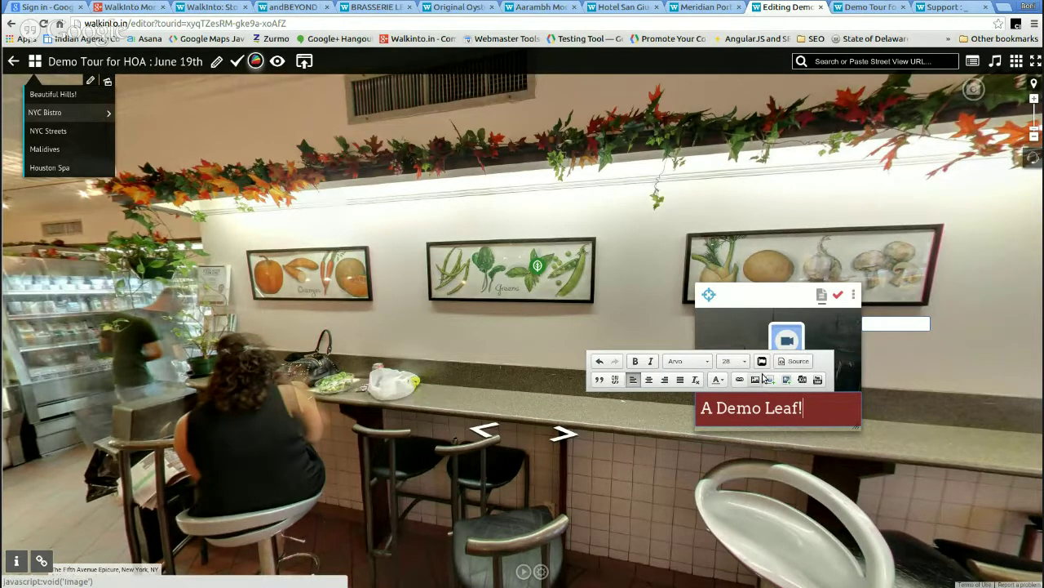
click(816, 357)
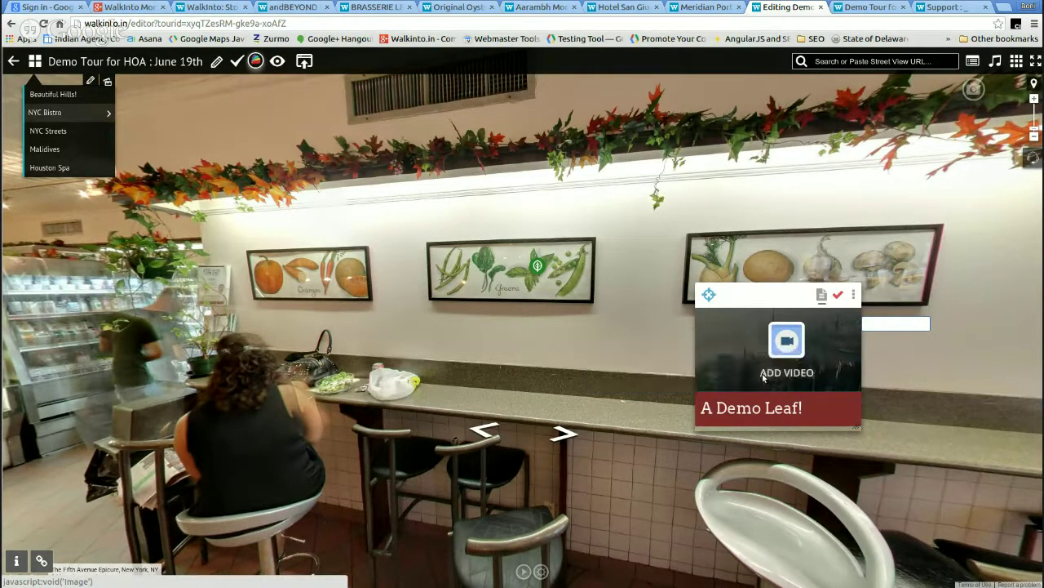
click(840, 298)
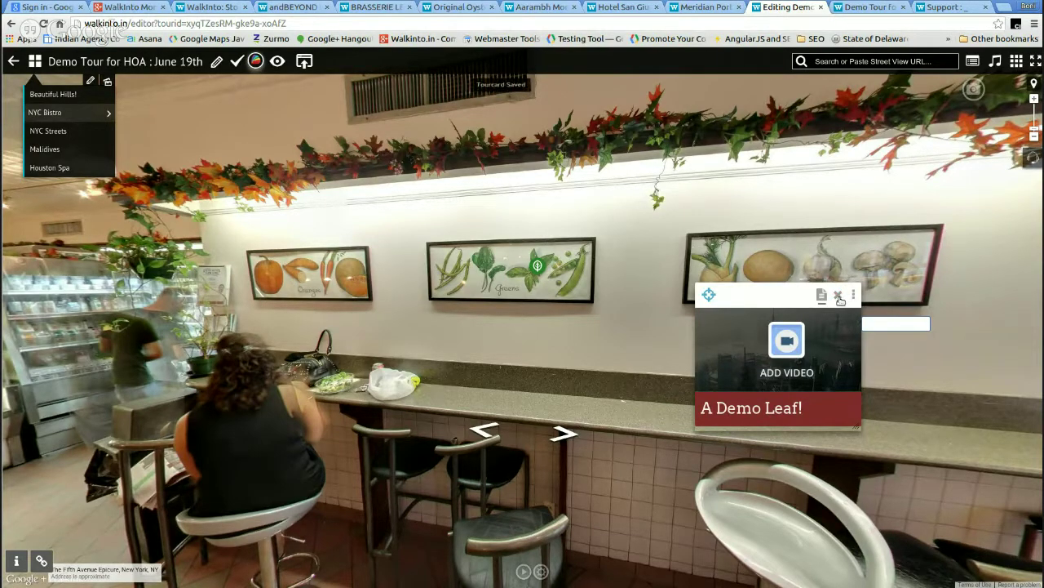
- Look through the card's Embed Media and Source views, then bring up the Embed YouTube Video form
click(787, 341)
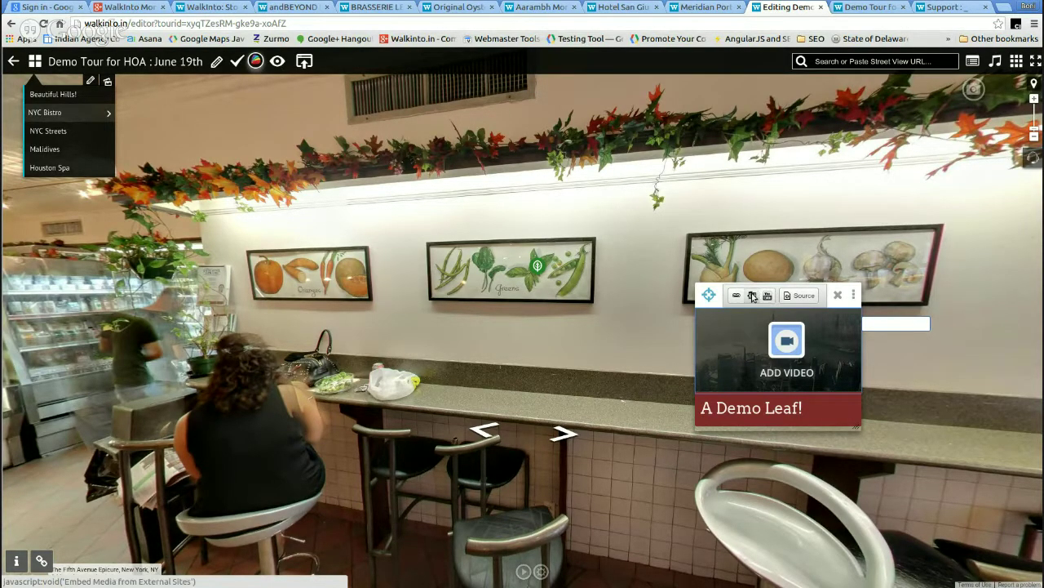
click(756, 295)
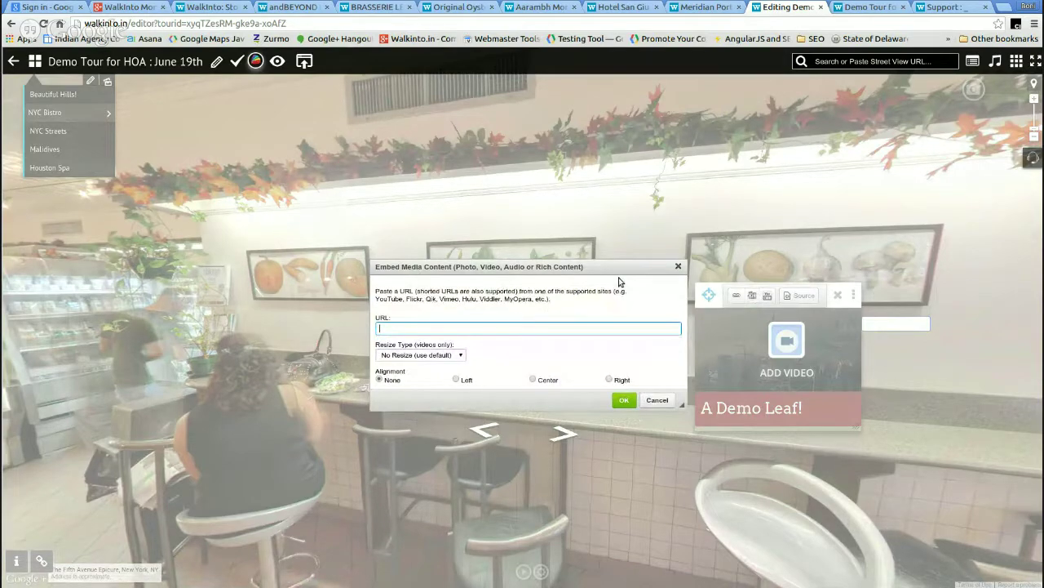
click(679, 268)
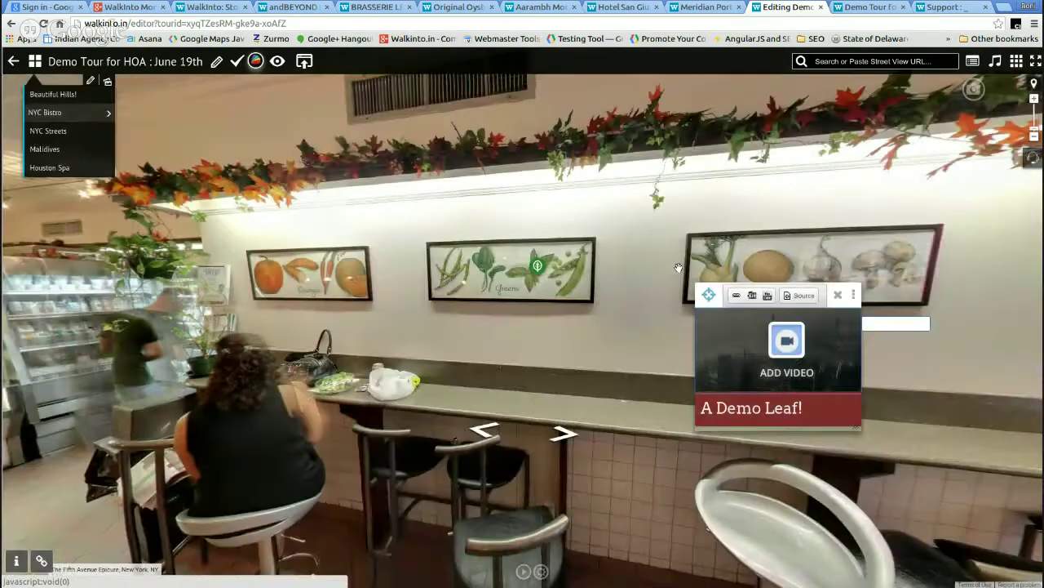
click(800, 296)
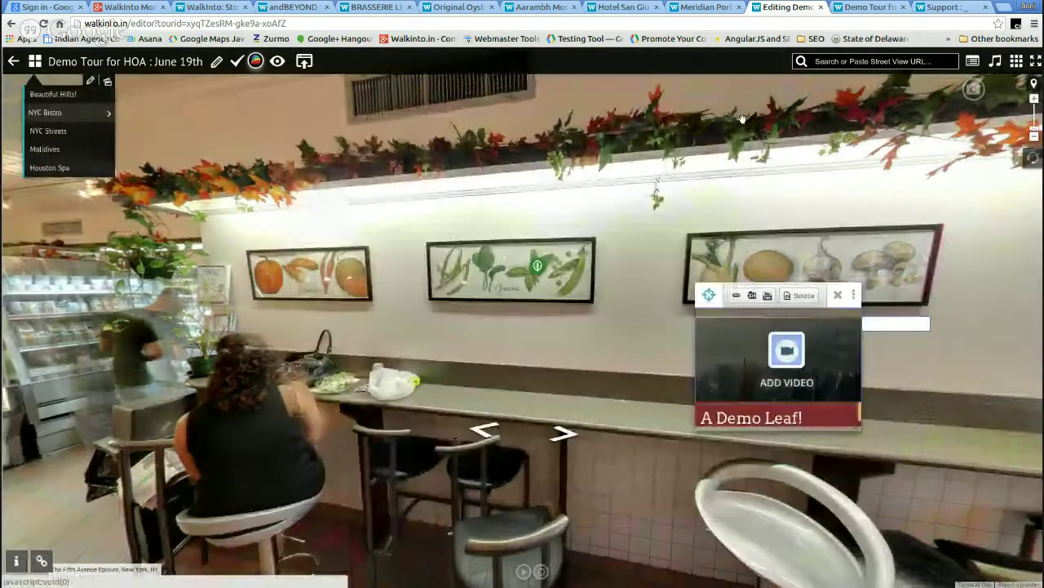
click(742, 119)
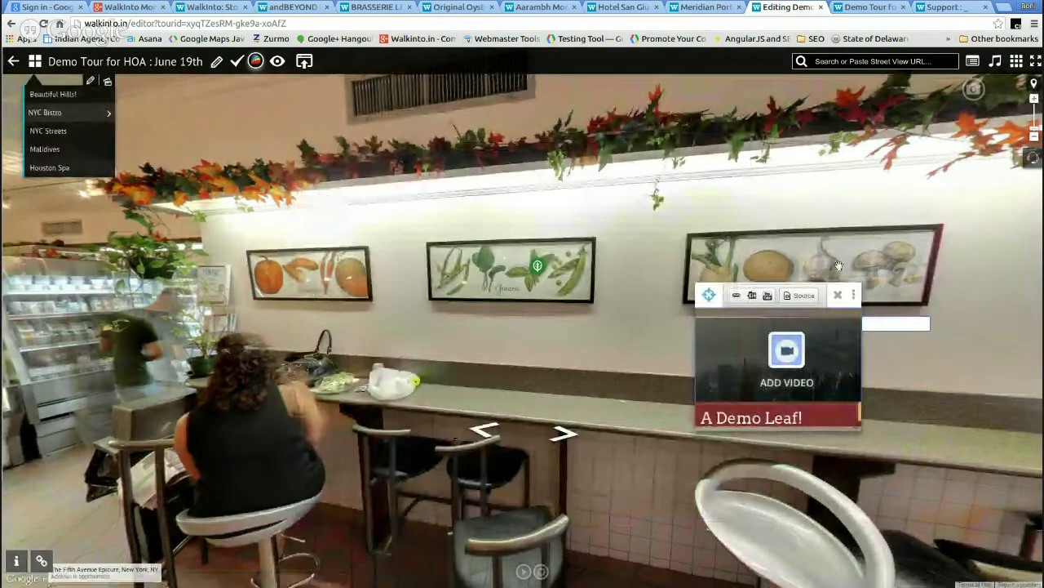
click(768, 296)
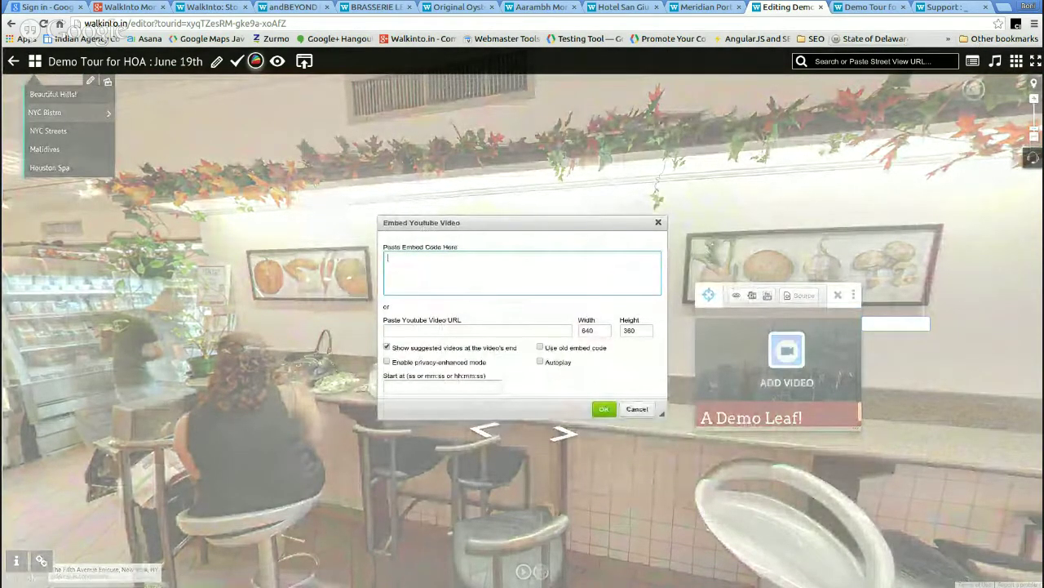
click(1005, 7)
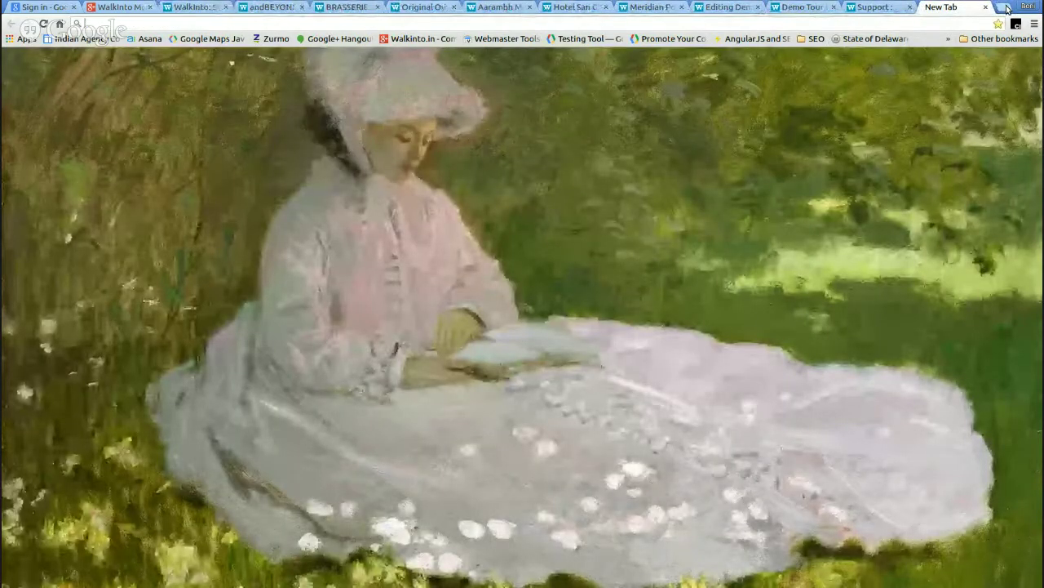
- Search YouTube for 'Green Leaves' from the new tab's address bar
text(y)
key(Right)
key(BackSpace)
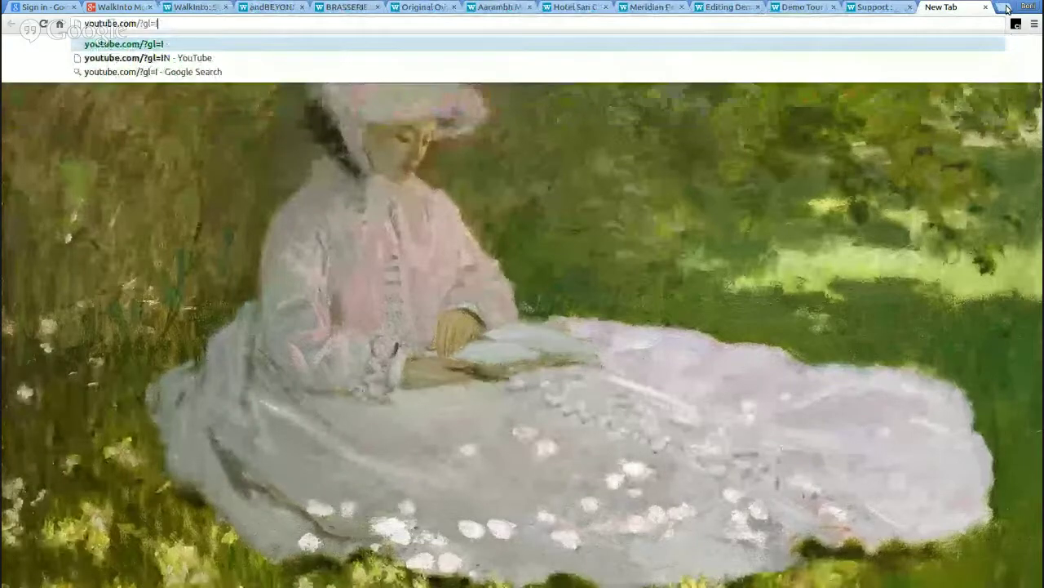
key(BackSpace)
key(BackSpace)
key(BackSpace)
key(BackSpace)
key(BackSpace)
key(BackSpace)
key(Tab)
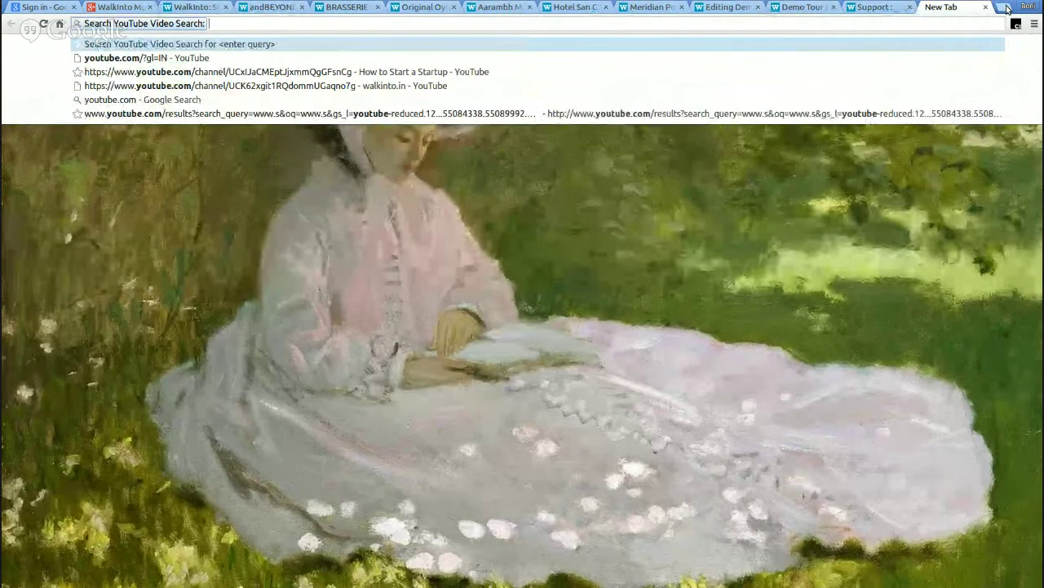
text(Green)
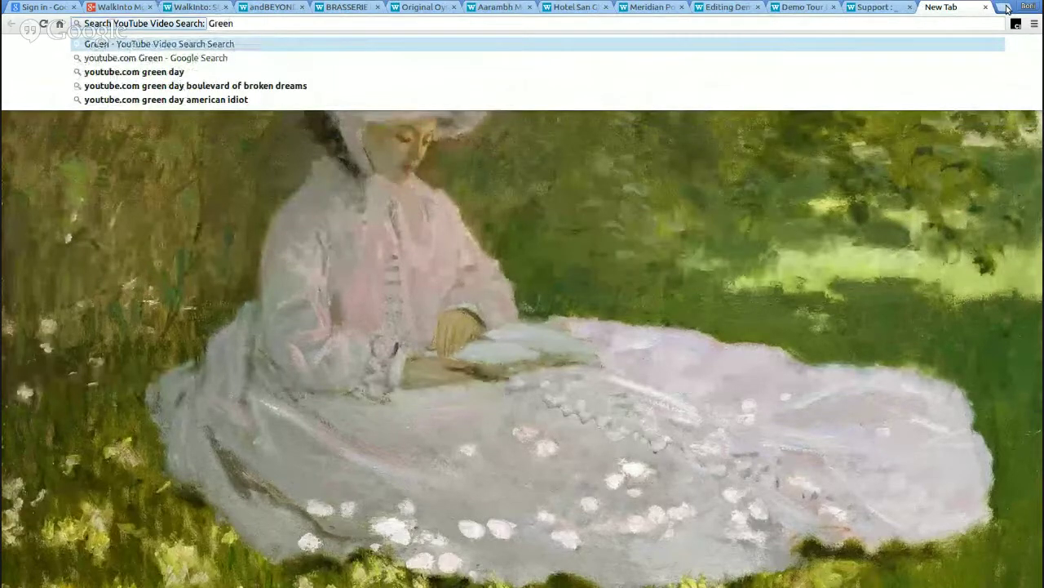
text( Leaves)
key(Return)
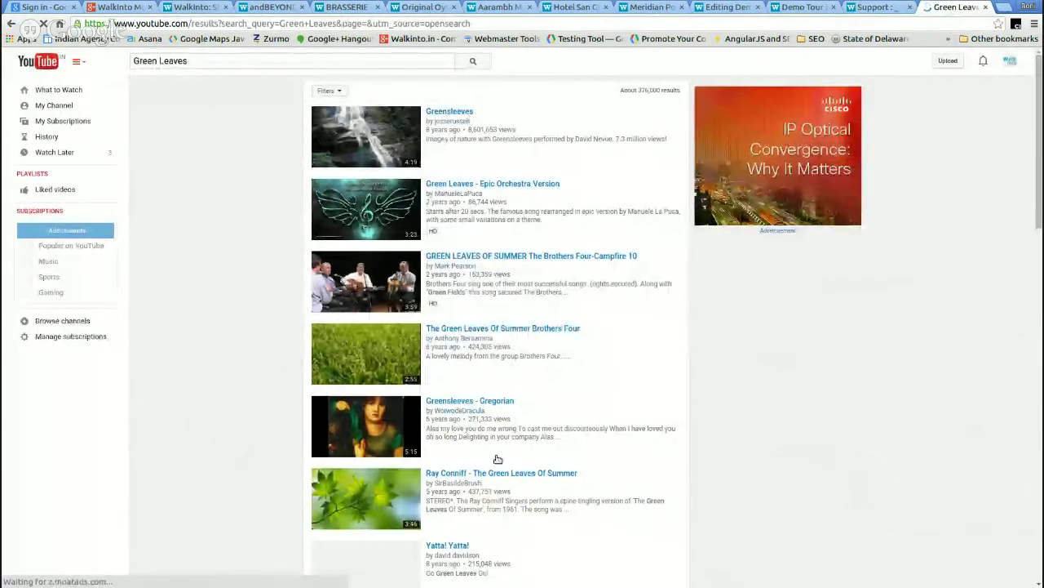
- Open 'Why Are Leaves Green? Part 1' from the results and pause it at the start
click(397, 494)
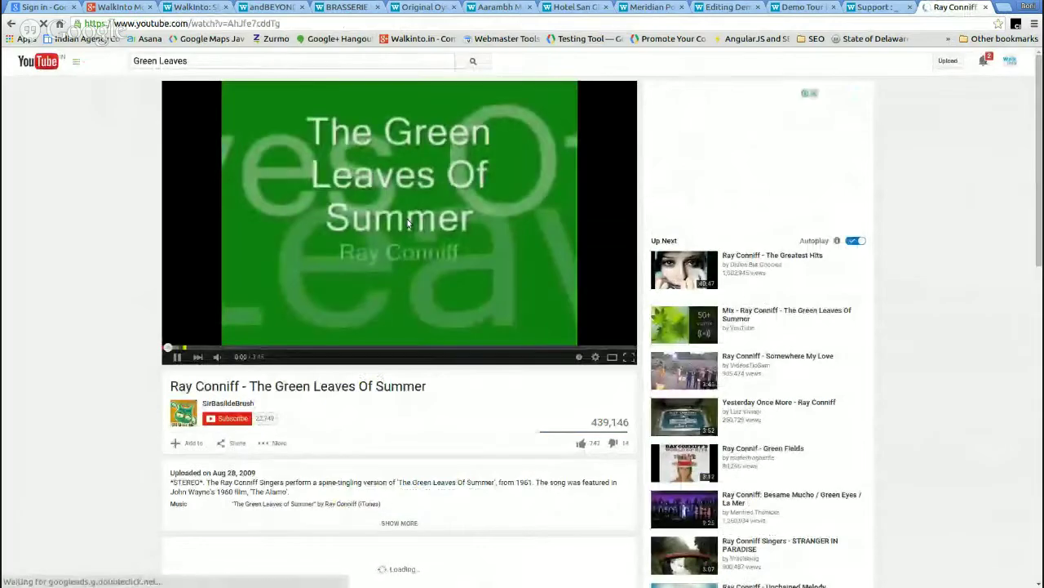
click(416, 234)
scroll(460, 321, down, 1)
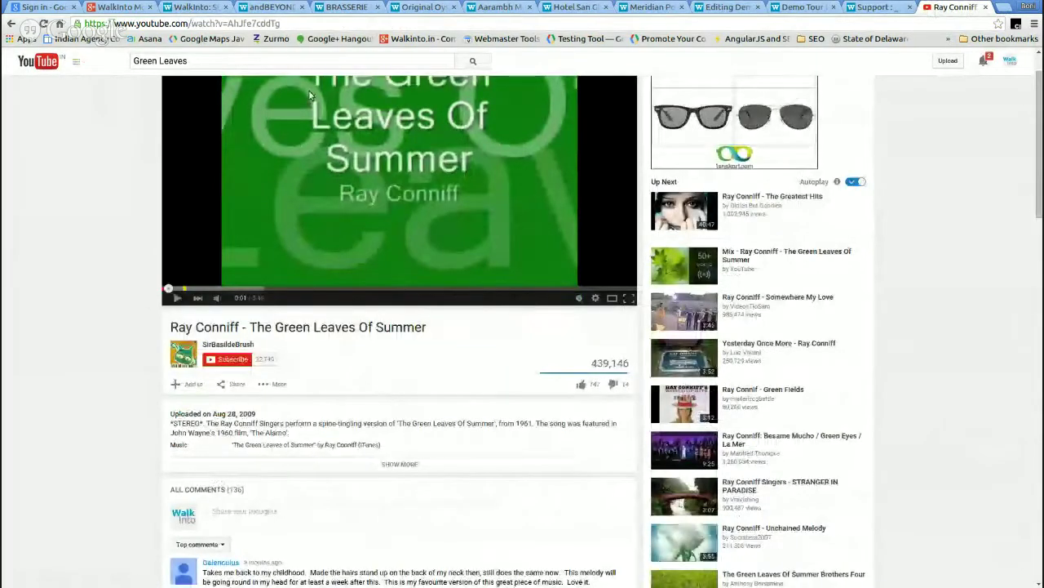
click(11, 23)
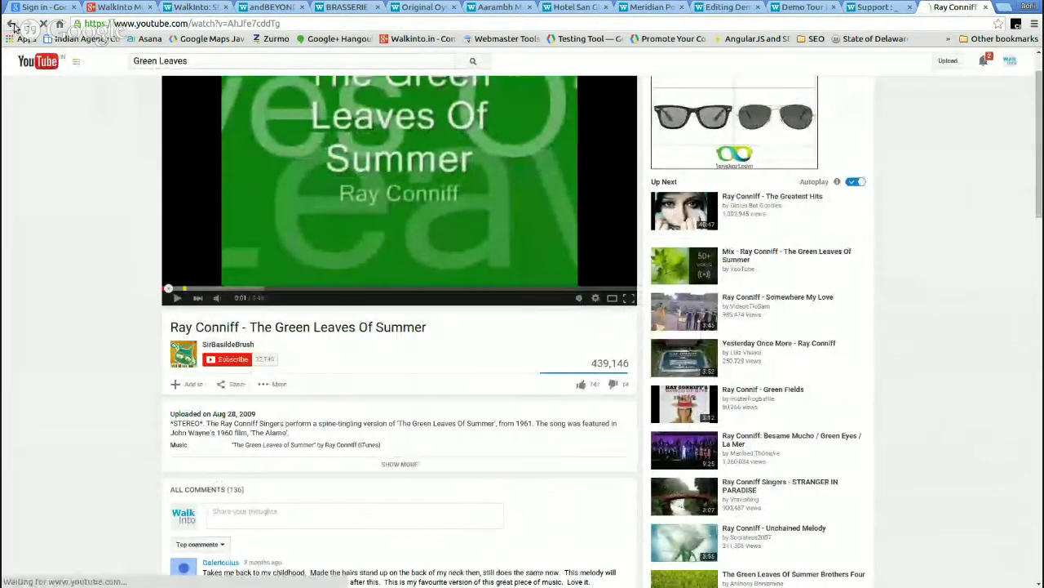
scroll(445, 335, down, 2)
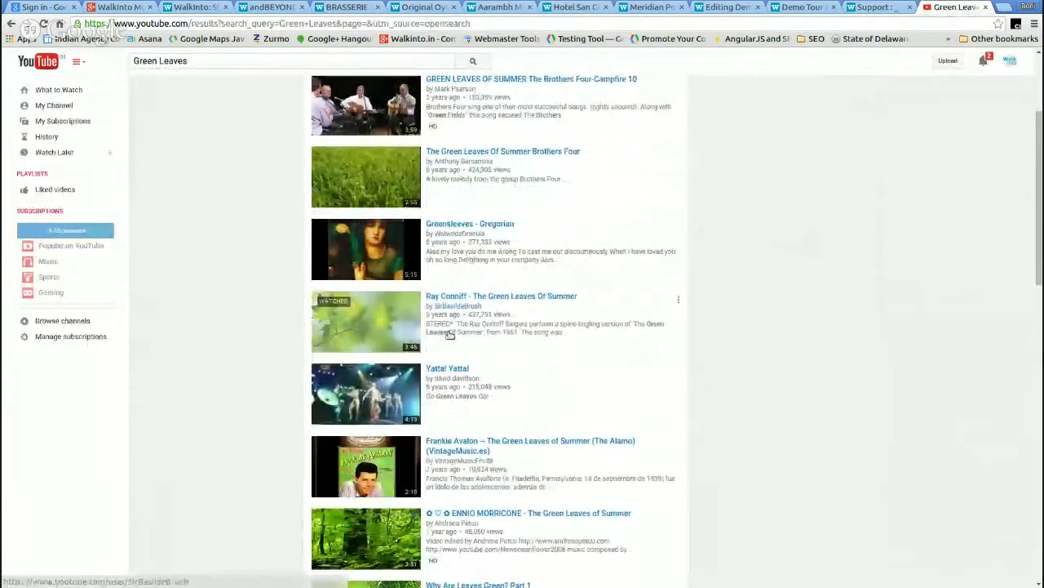
scroll(449, 335, up, 1)
scroll(449, 334, down, 2)
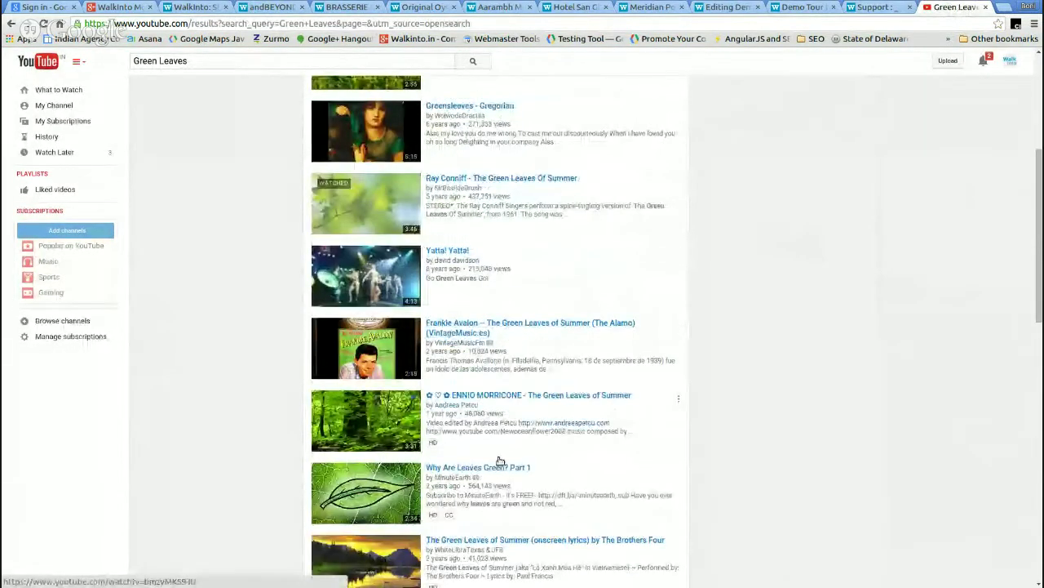
click(377, 482)
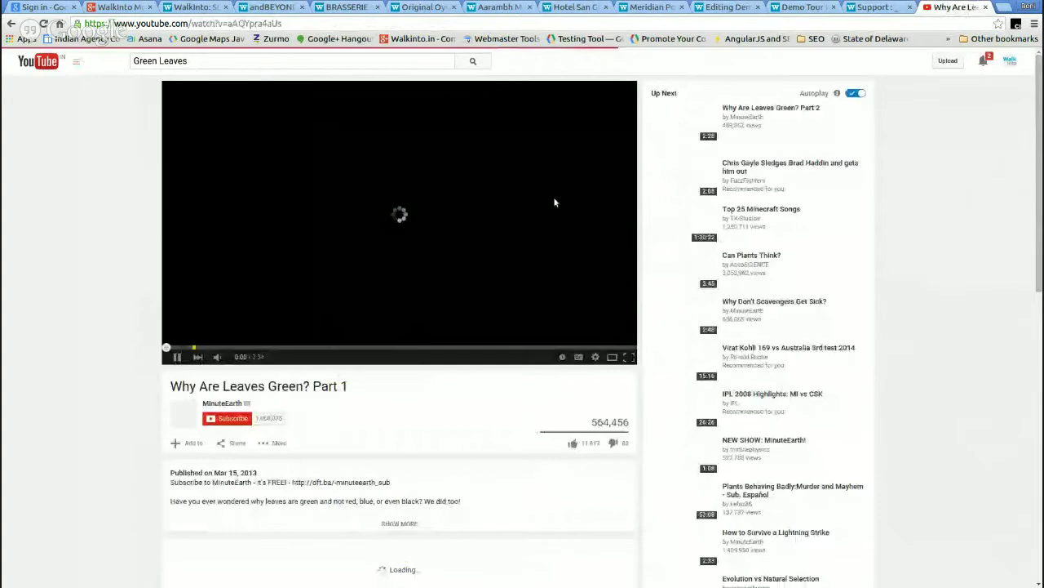
click(501, 206)
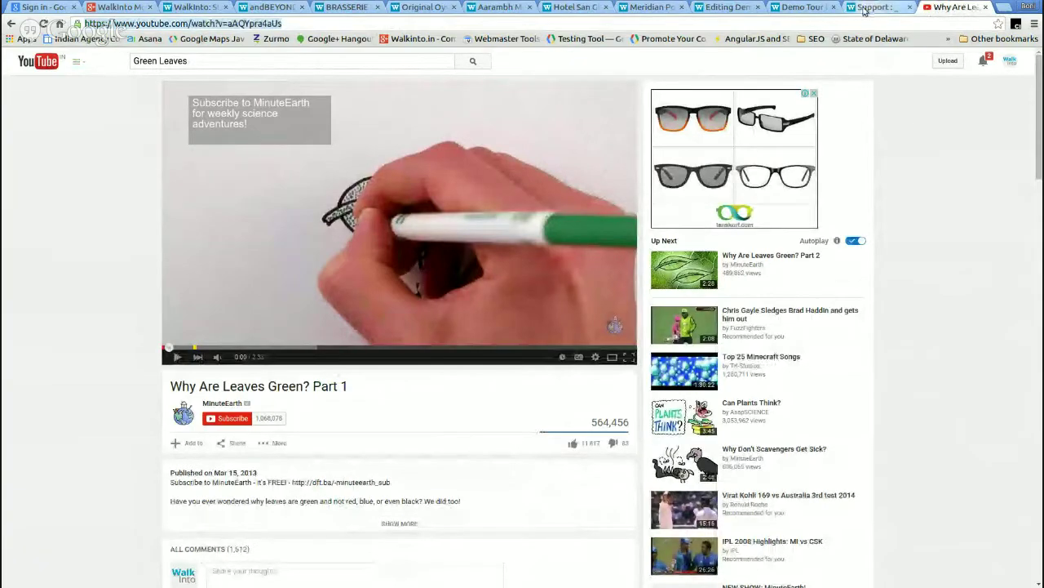
- Embed the pasted YouTube link in the card at 100% width and 100% height
click(718, 8)
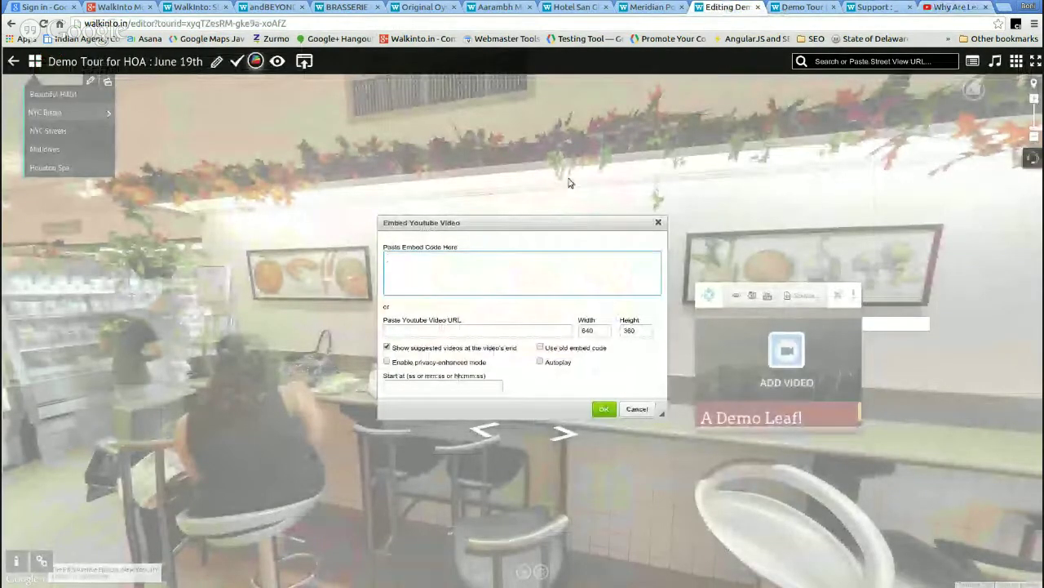
click(557, 330)
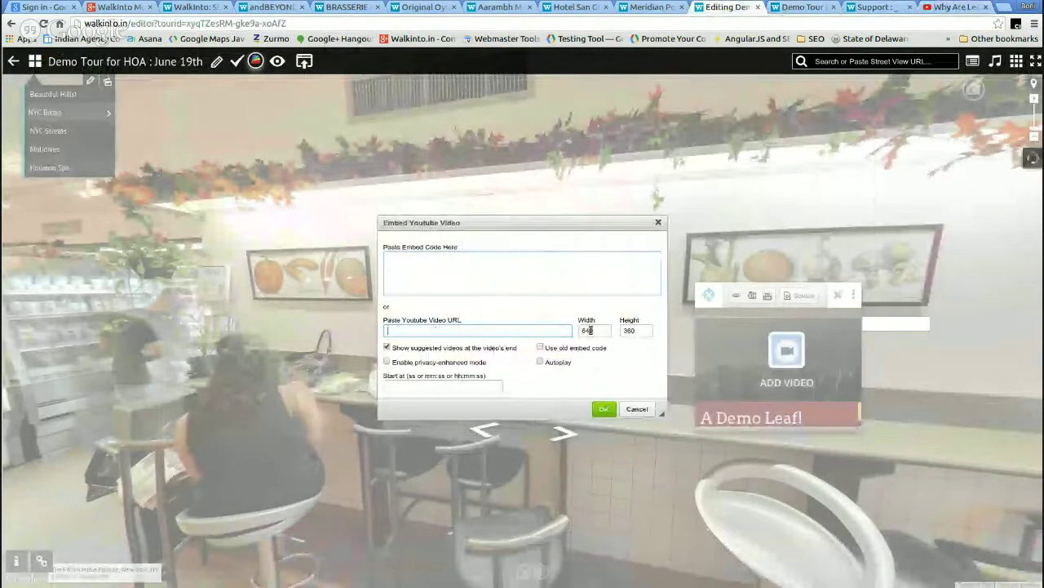
text(https://www.youtube.com/watch?v=aAQYpra4aUs)
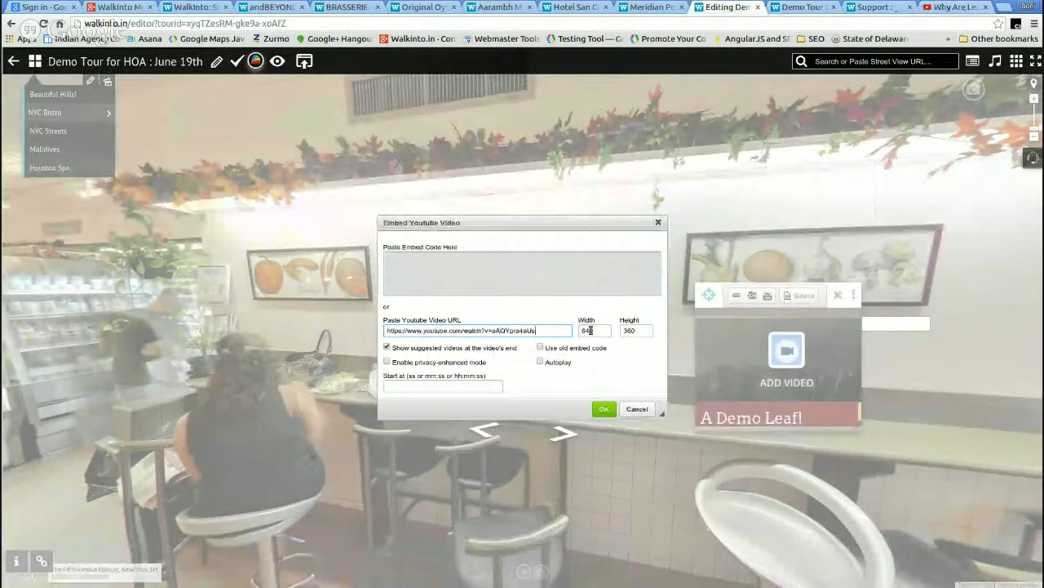
double_click(594, 331)
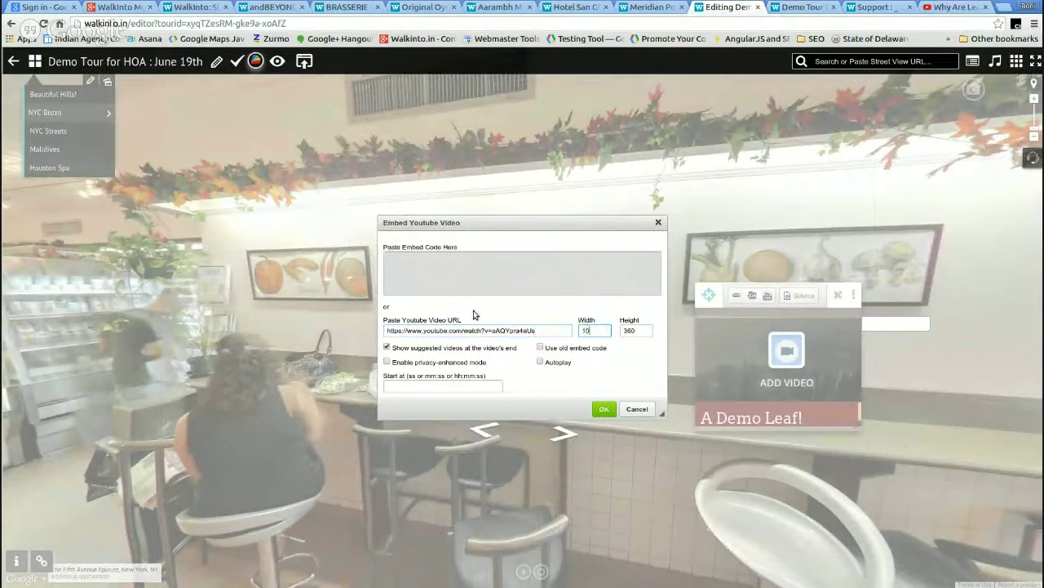
key(Tab)
key(BackSpace)
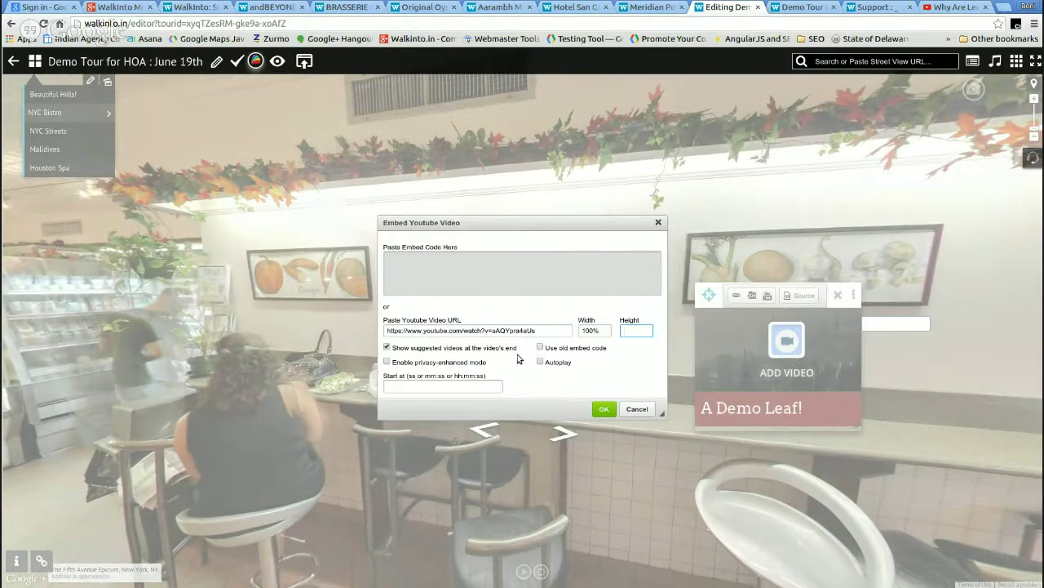
click(603, 408)
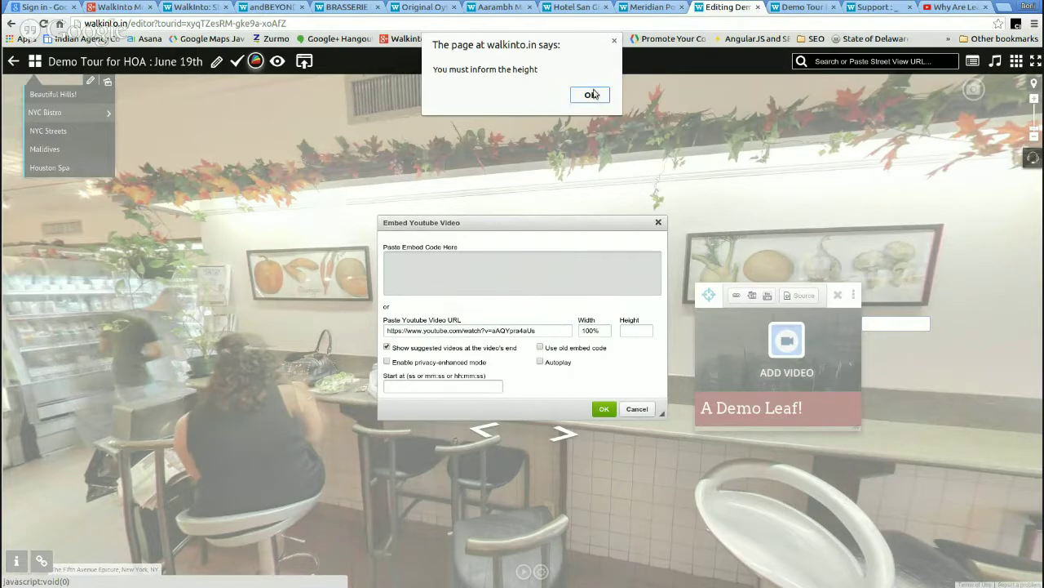
click(591, 94)
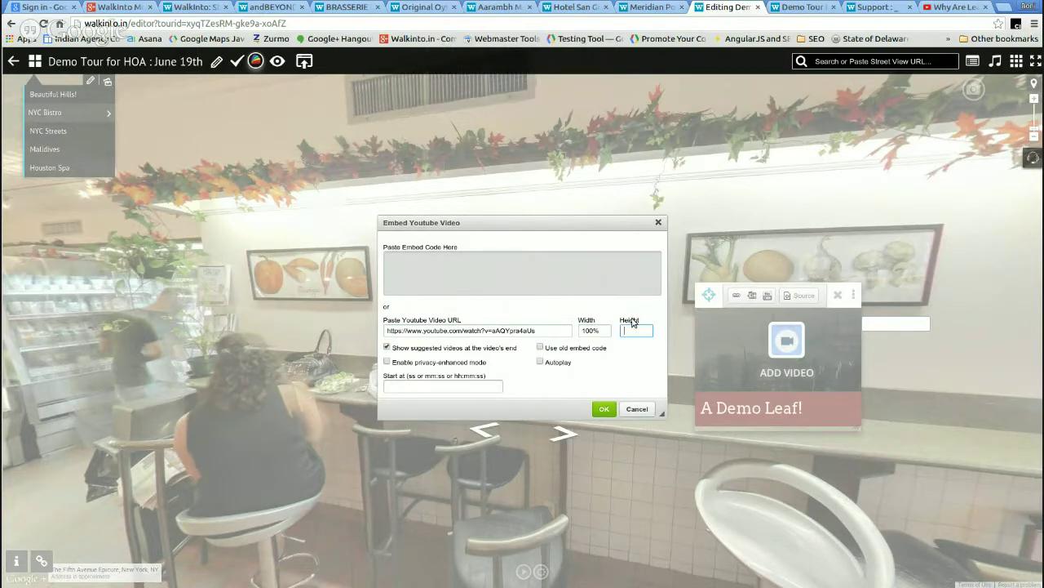
text(100%)
key(Tab)
click(604, 409)
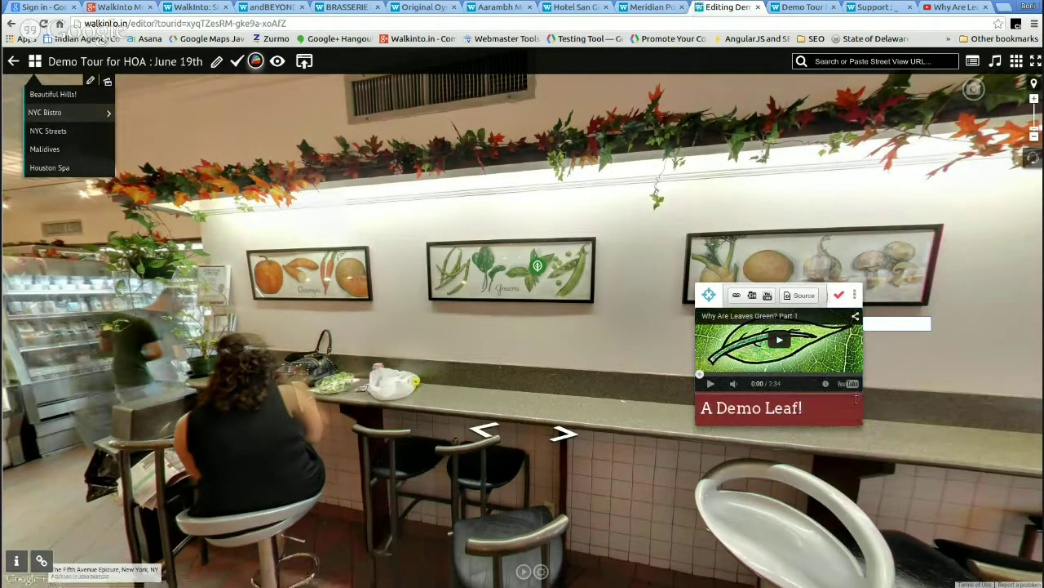
- Widen the video card, save it, and shift it up and to the right
drag(864, 424, 901, 414)
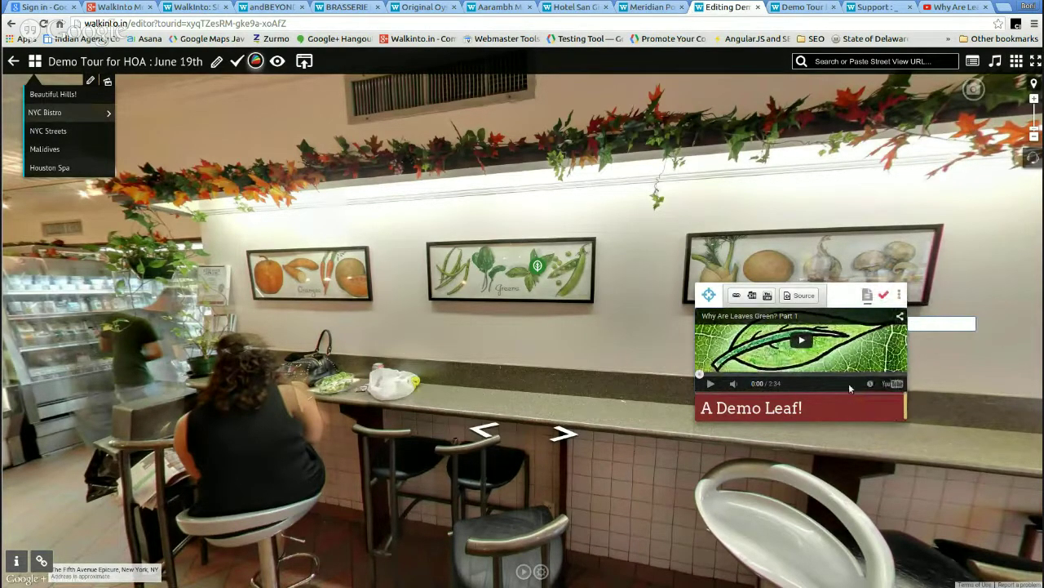
click(884, 298)
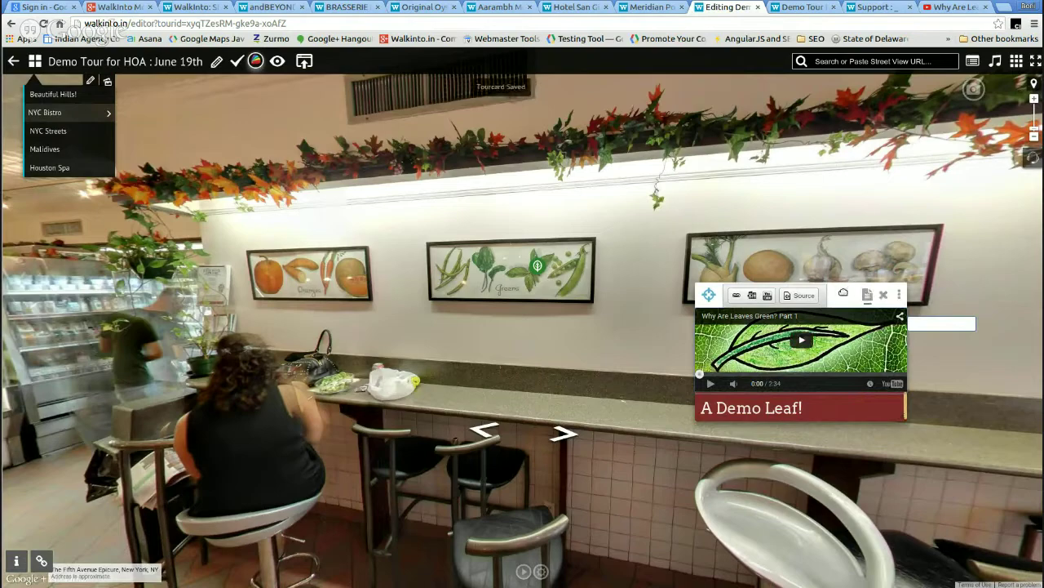
drag(846, 291, 922, 282)
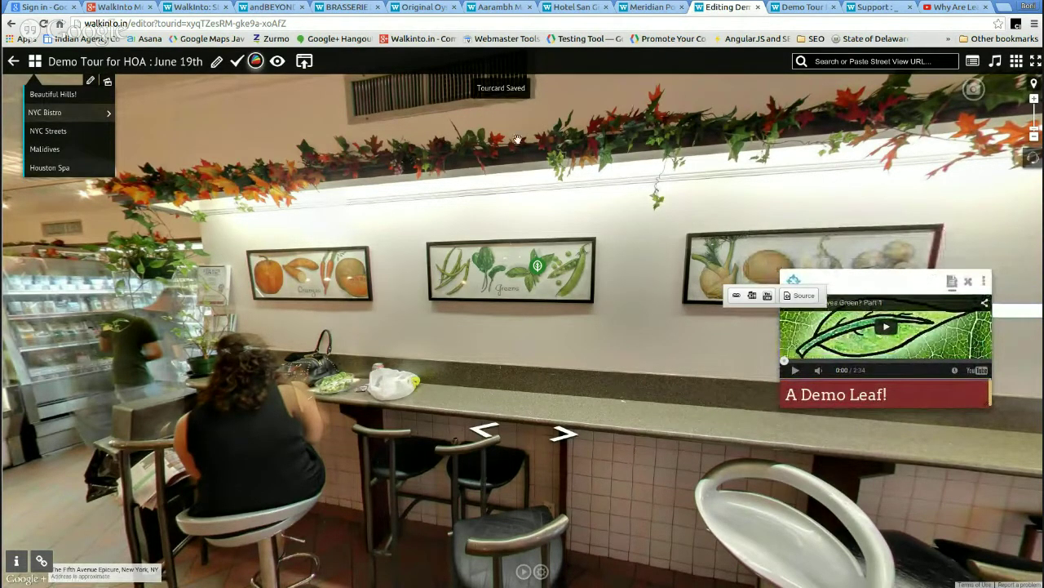
click(804, 6)
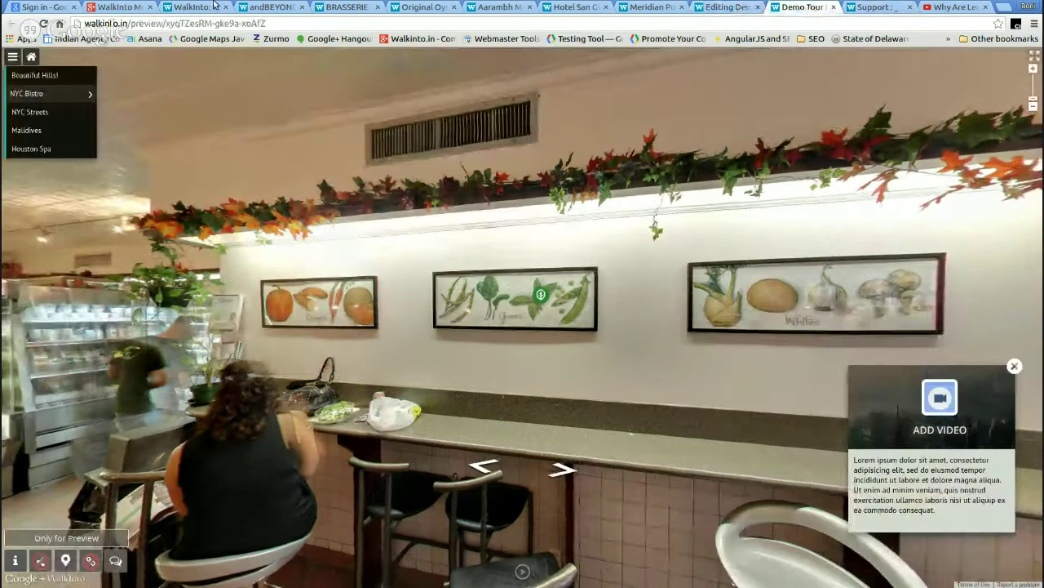
click(43, 24)
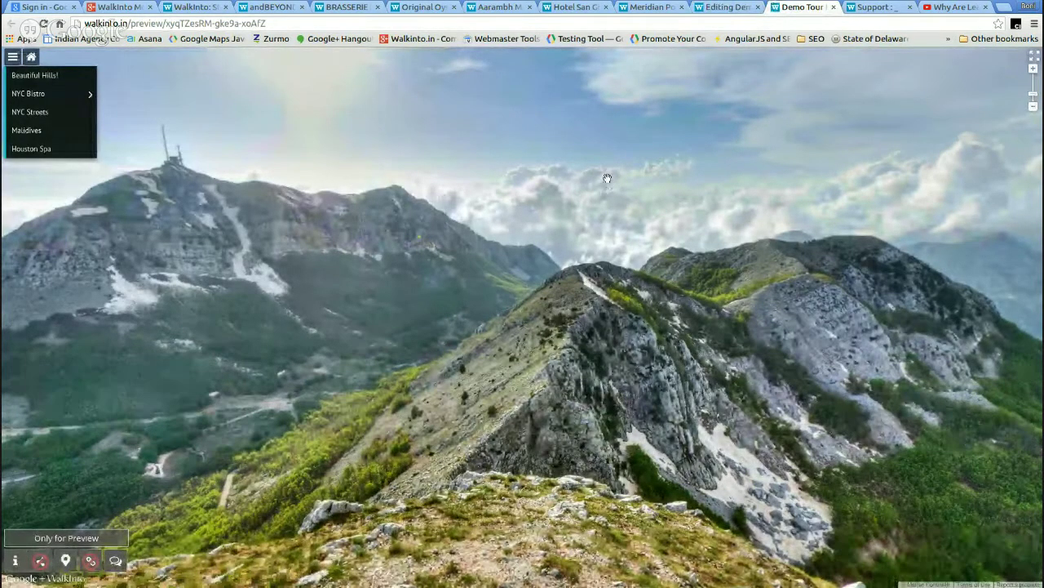
click(49, 95)
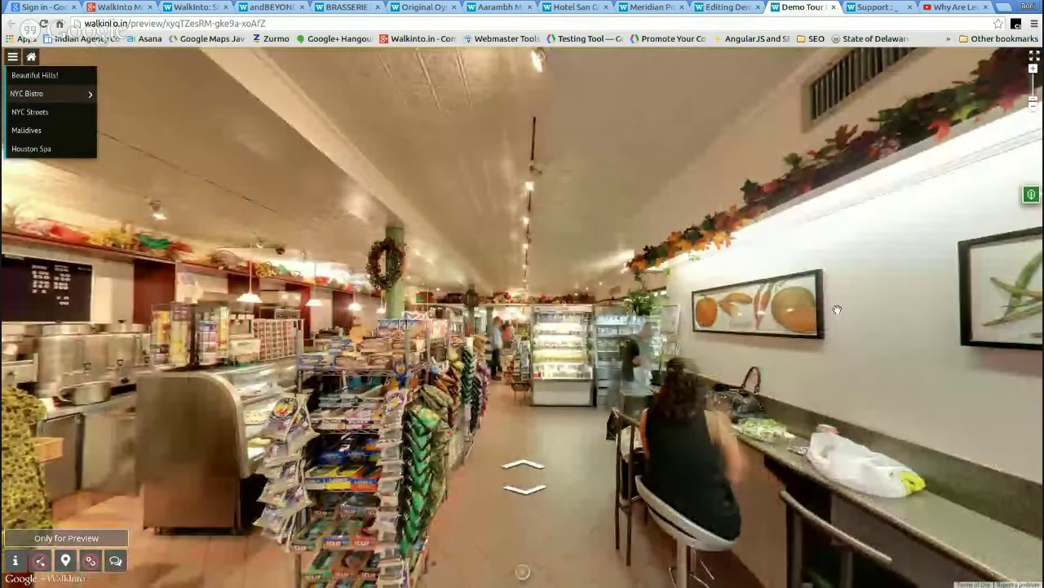
drag(838, 309, 477, 267)
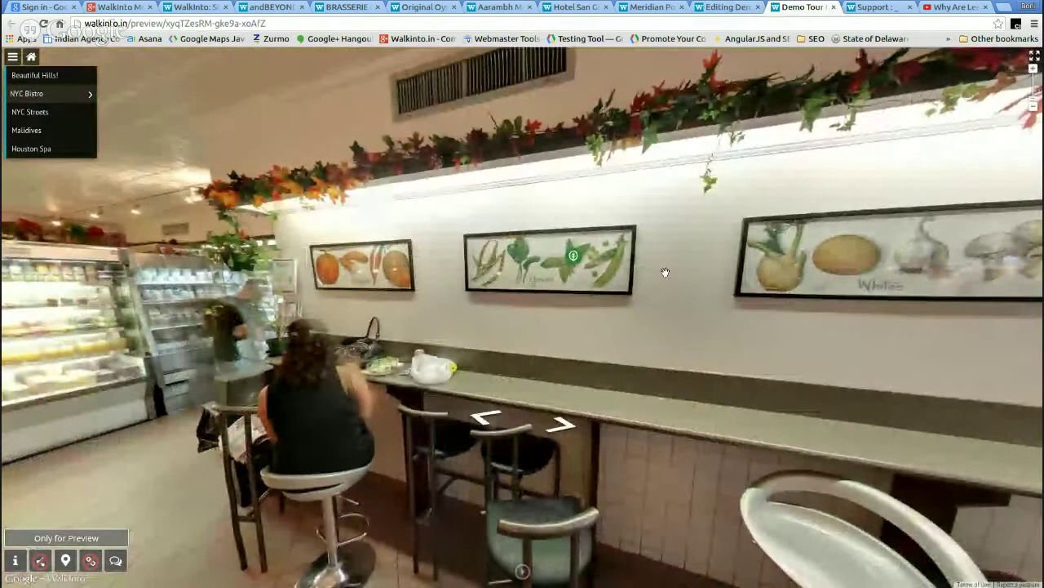
click(489, 320)
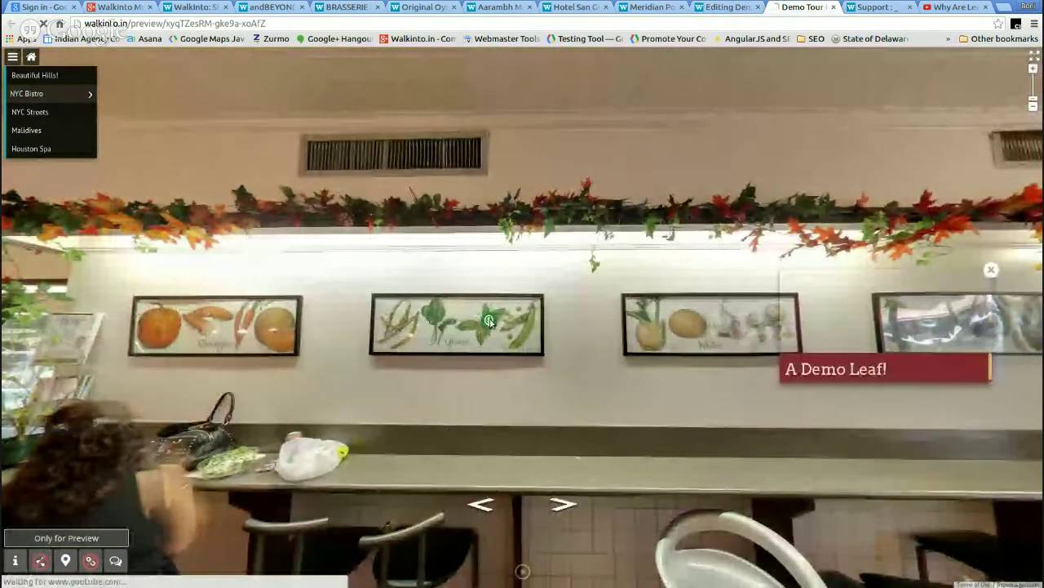
click(890, 302)
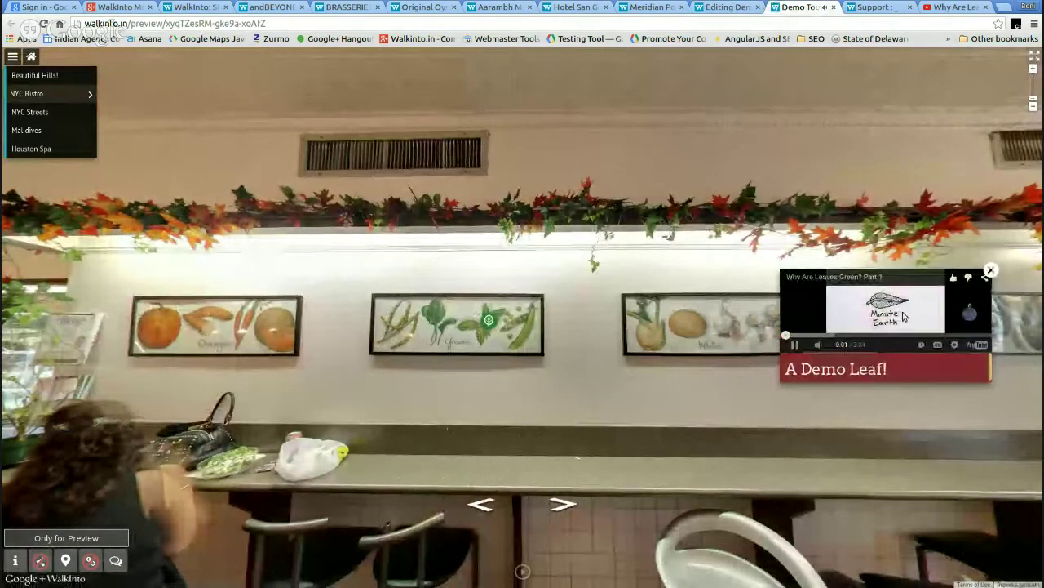
click(990, 271)
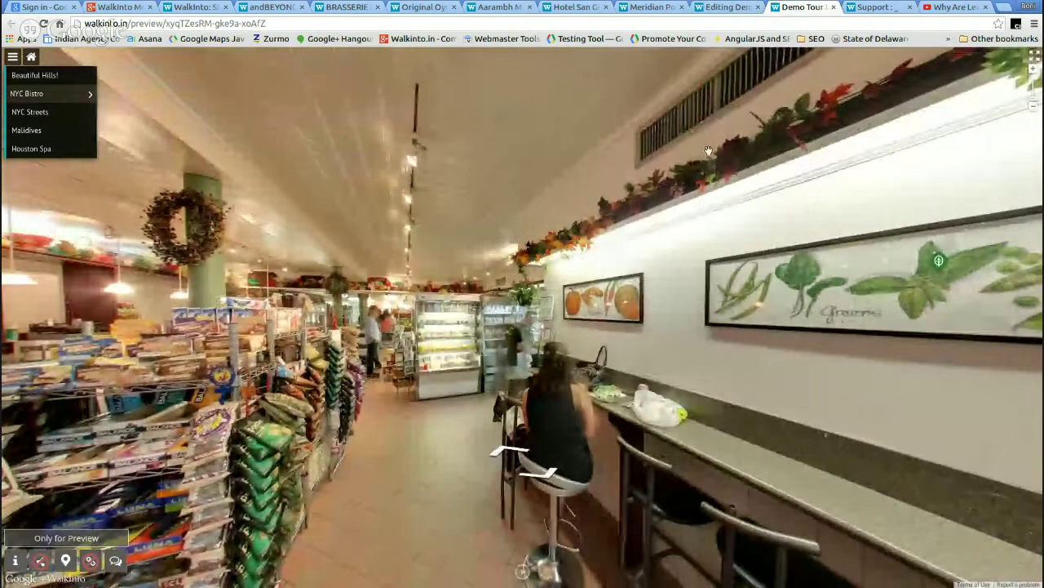
click(721, 10)
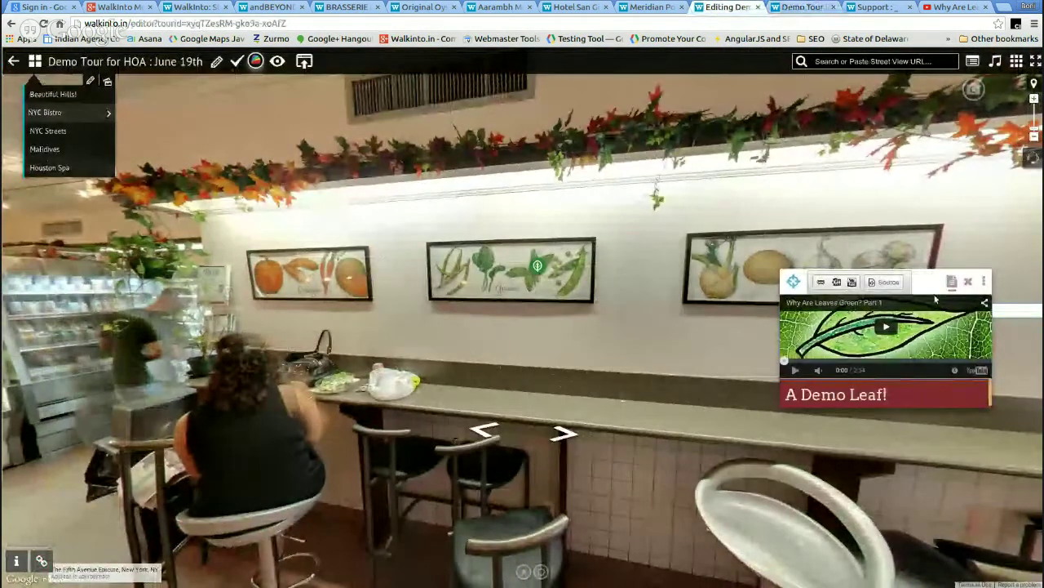
- Collapse the video card and create a Viewport tourcard with the title, image and description template
click(970, 282)
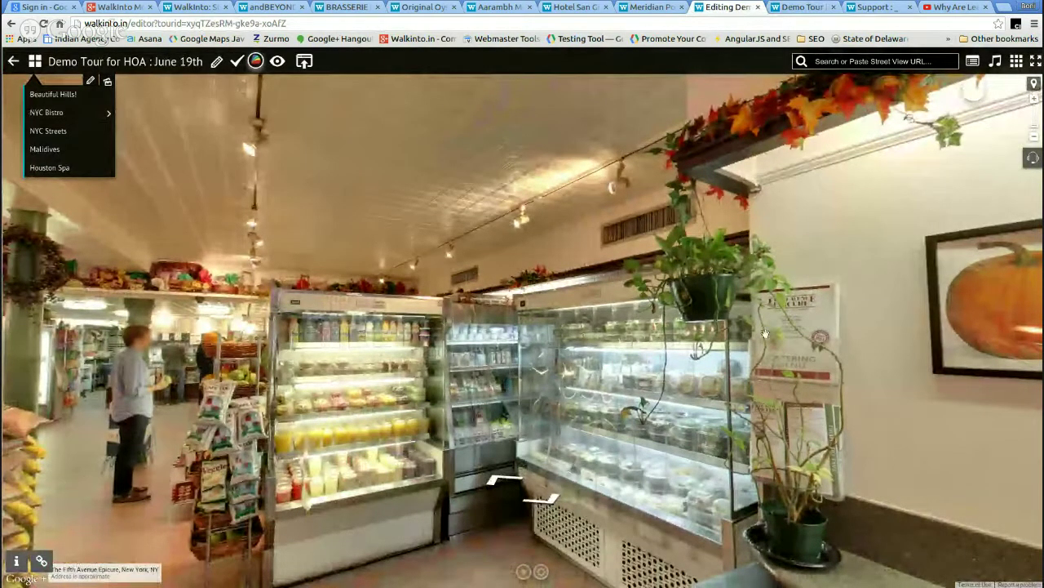
click(973, 60)
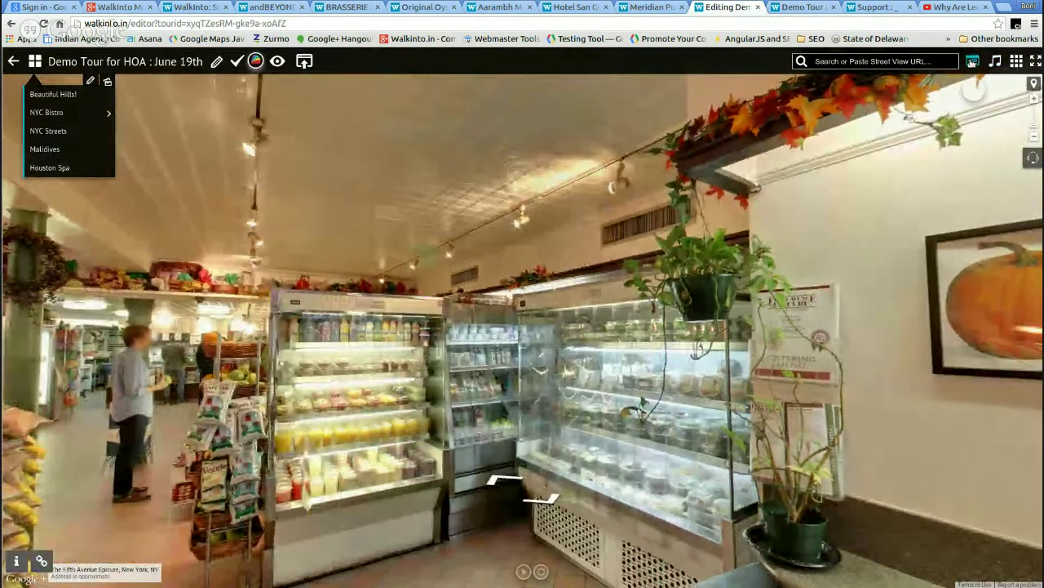
click(521, 282)
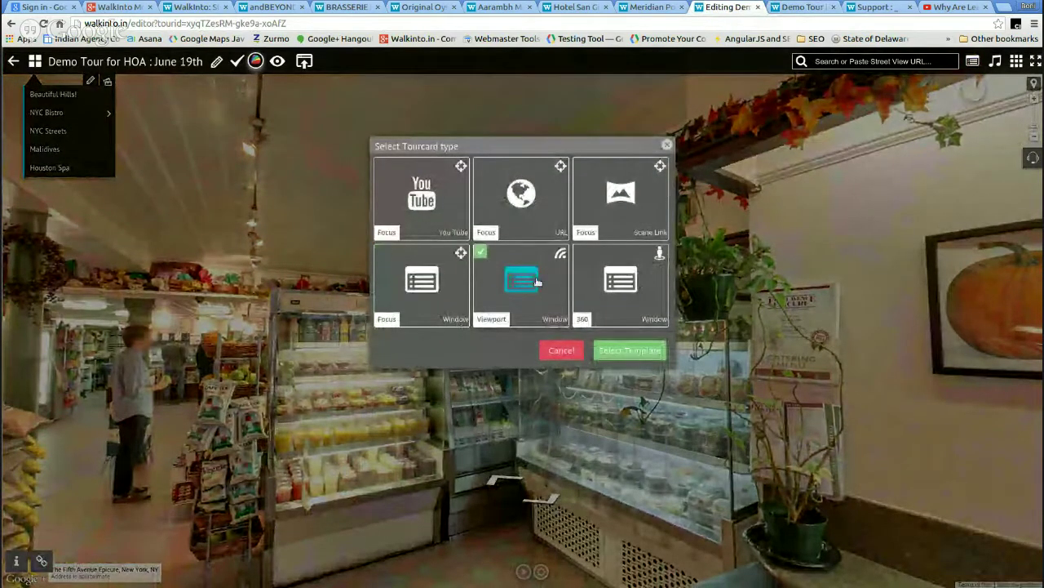
click(622, 350)
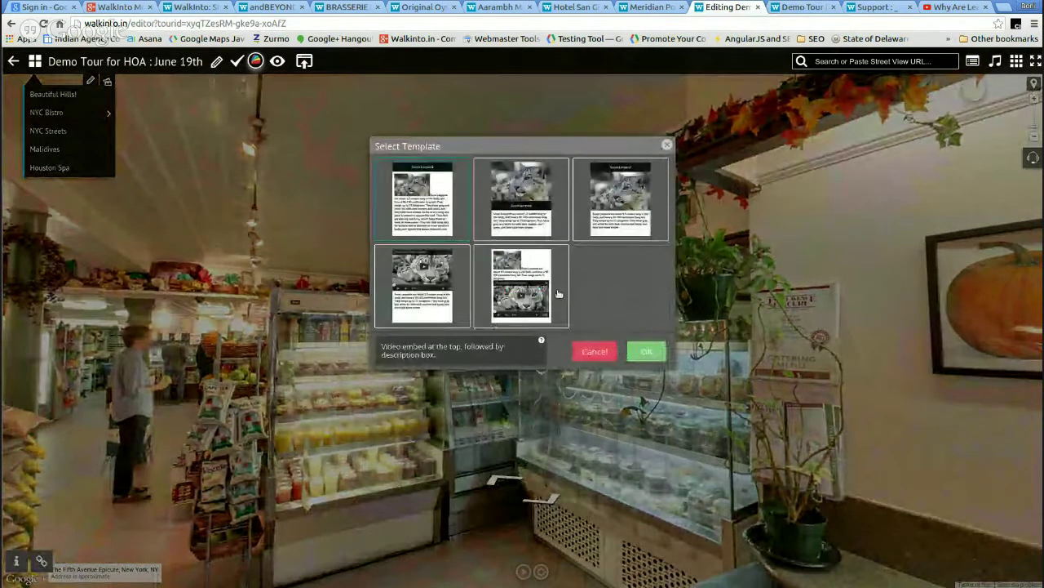
click(618, 193)
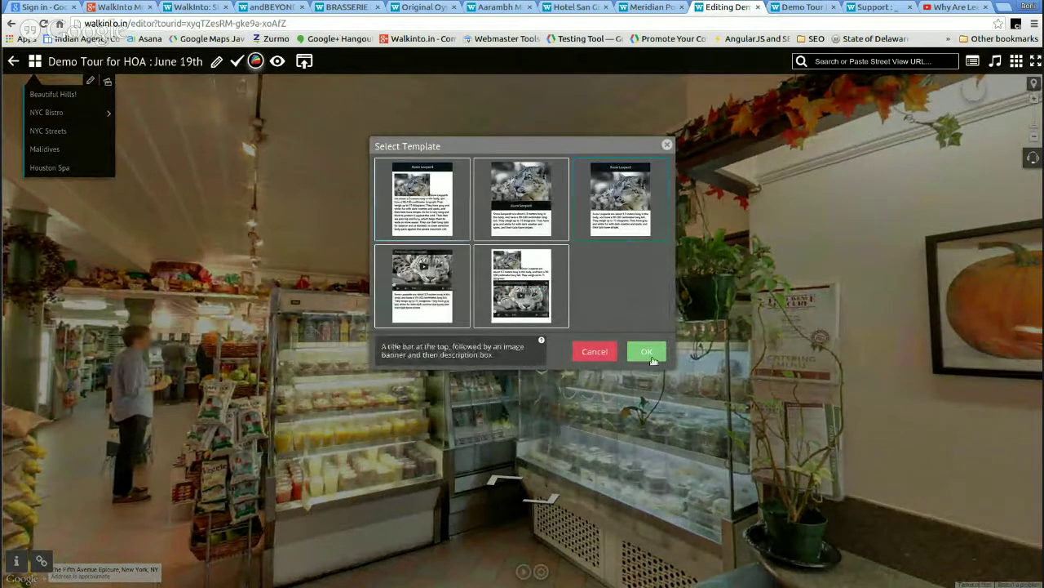
click(648, 352)
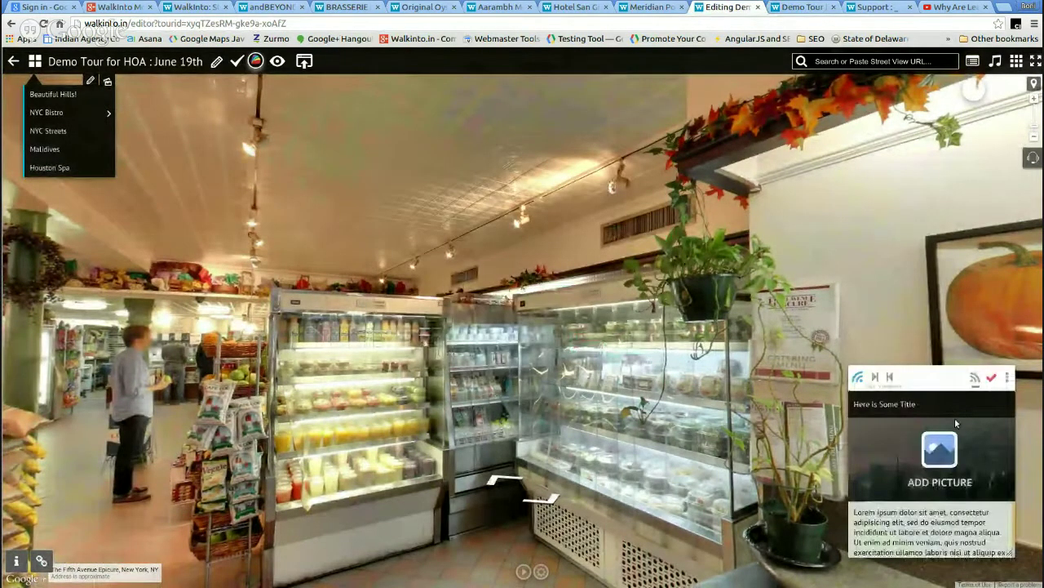
- Title the new card 'Looking At Greens' and save it
triple_click(920, 403)
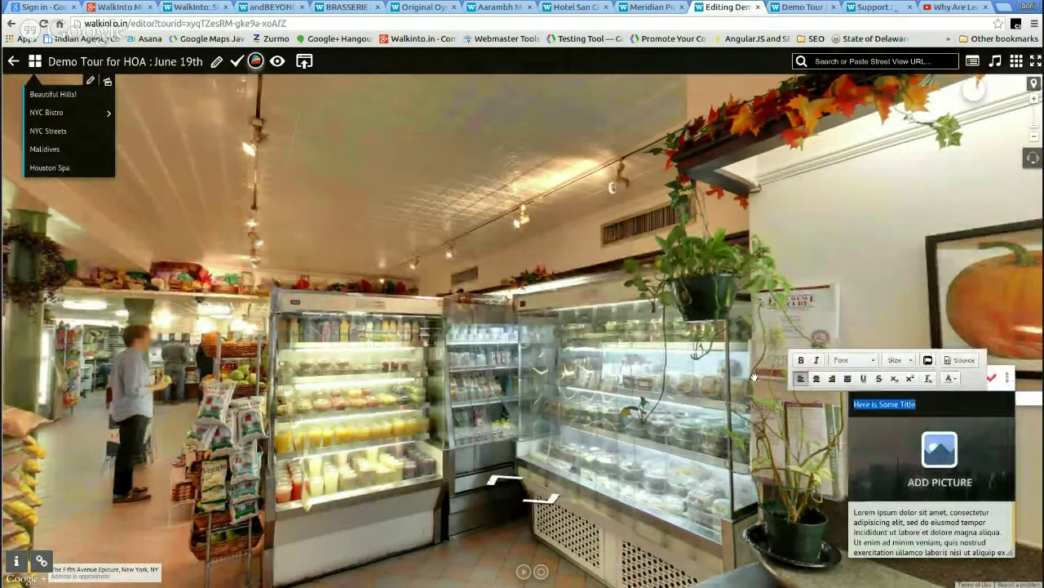
text(Looking)
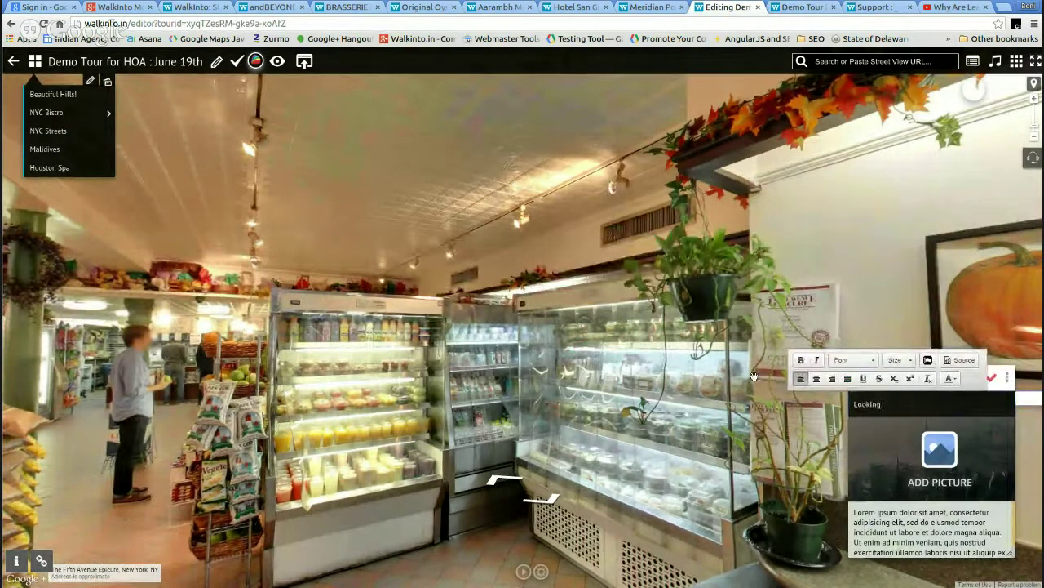
text( At Greens)
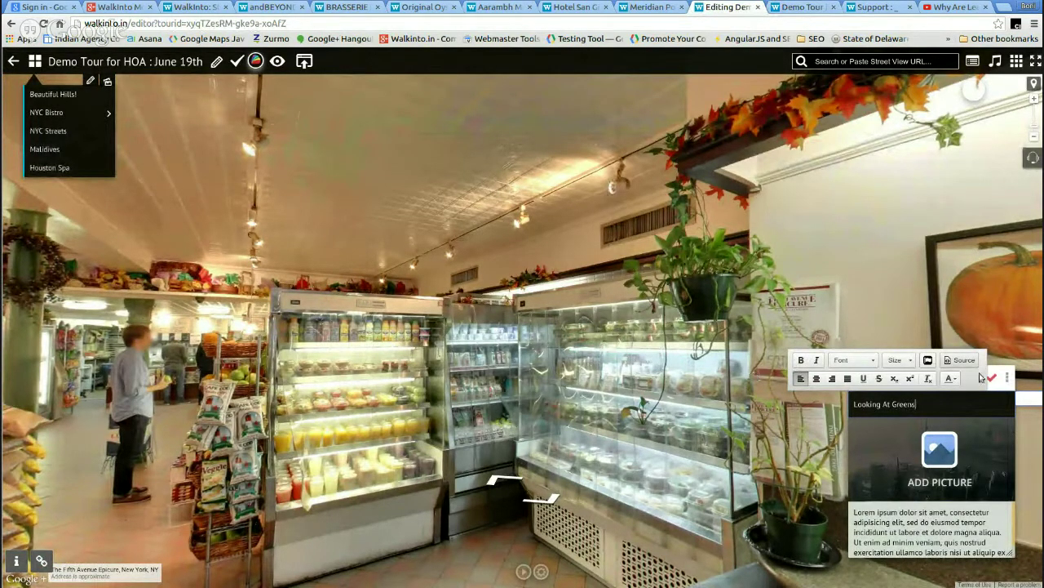
click(995, 378)
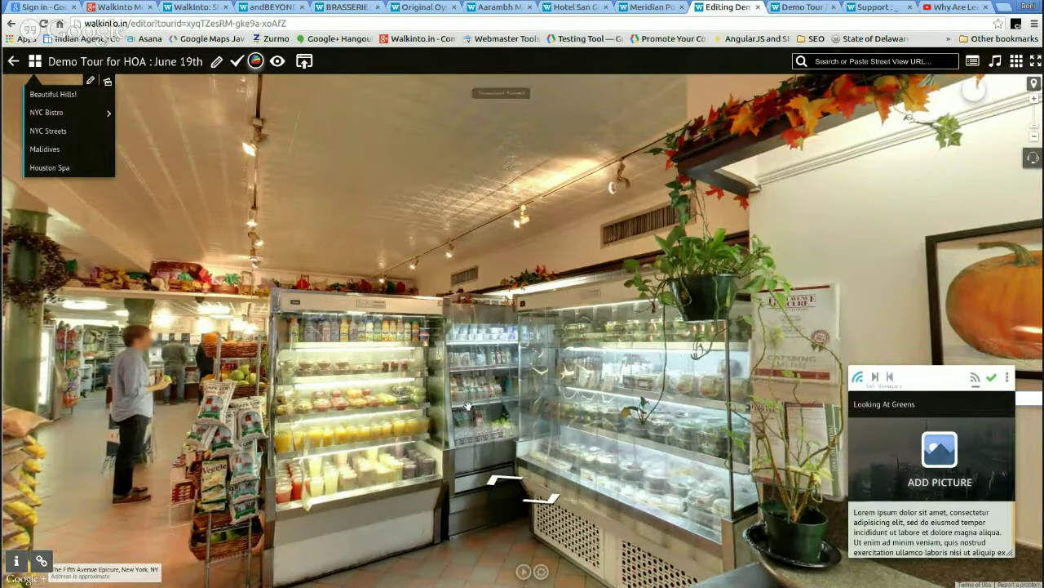
- Frame the refrigerated display cases as the Looking At Greens card's viewport and save it
scroll(468, 405, up, 3)
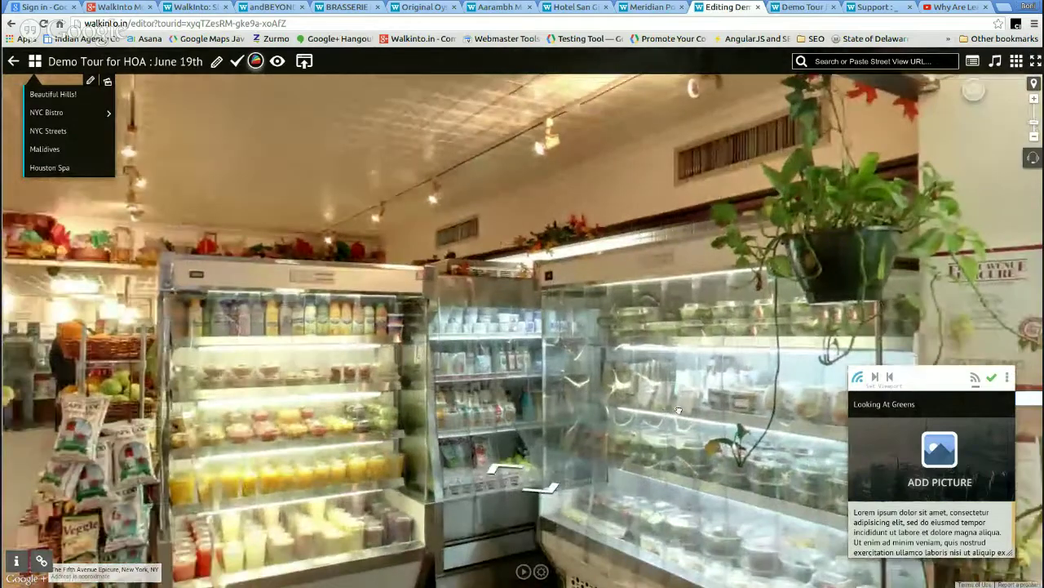
scroll(678, 410, up, 2)
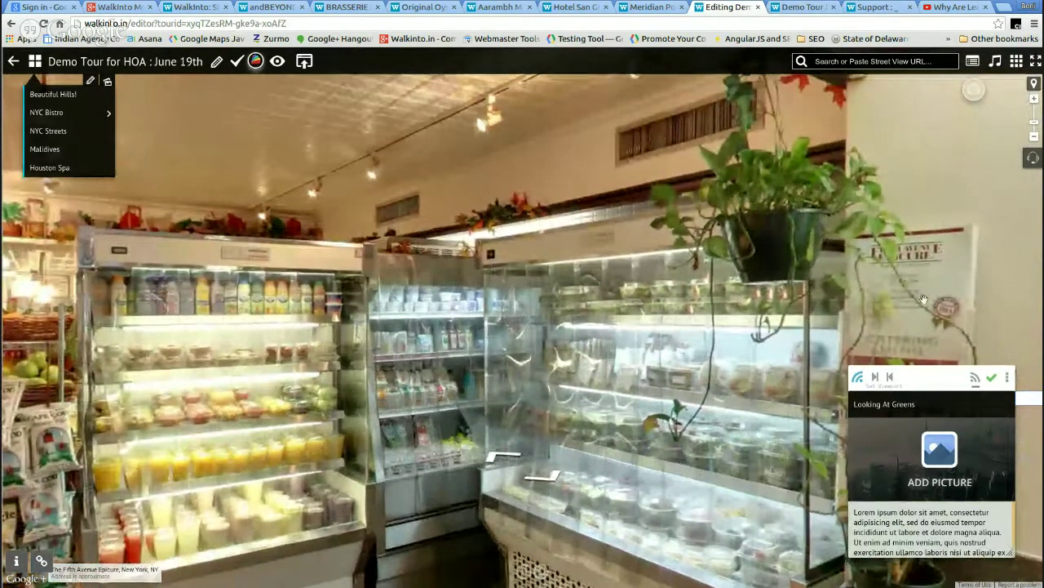
click(887, 378)
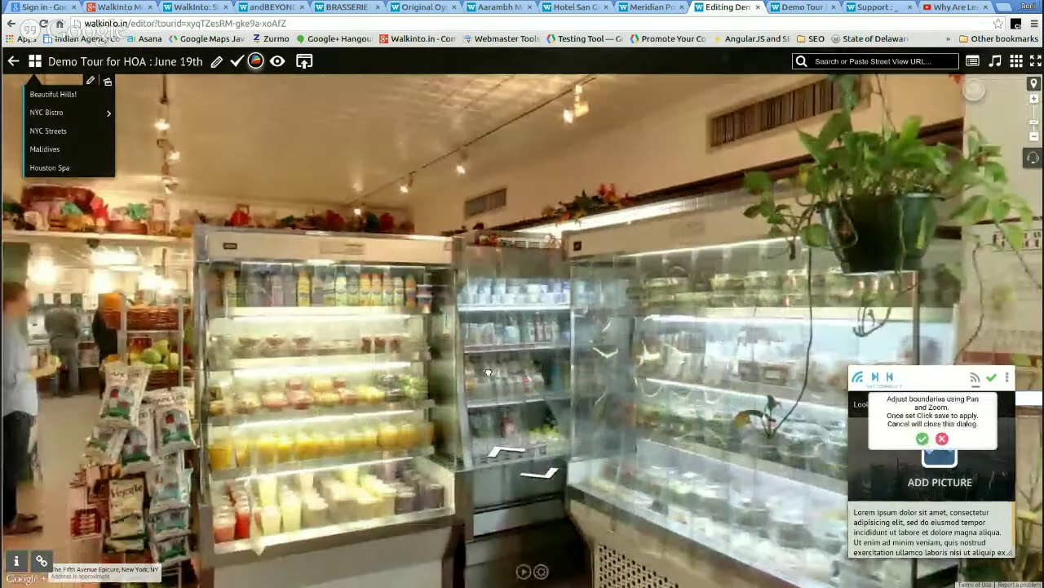
scroll(384, 381, up, 1)
click(383, 380)
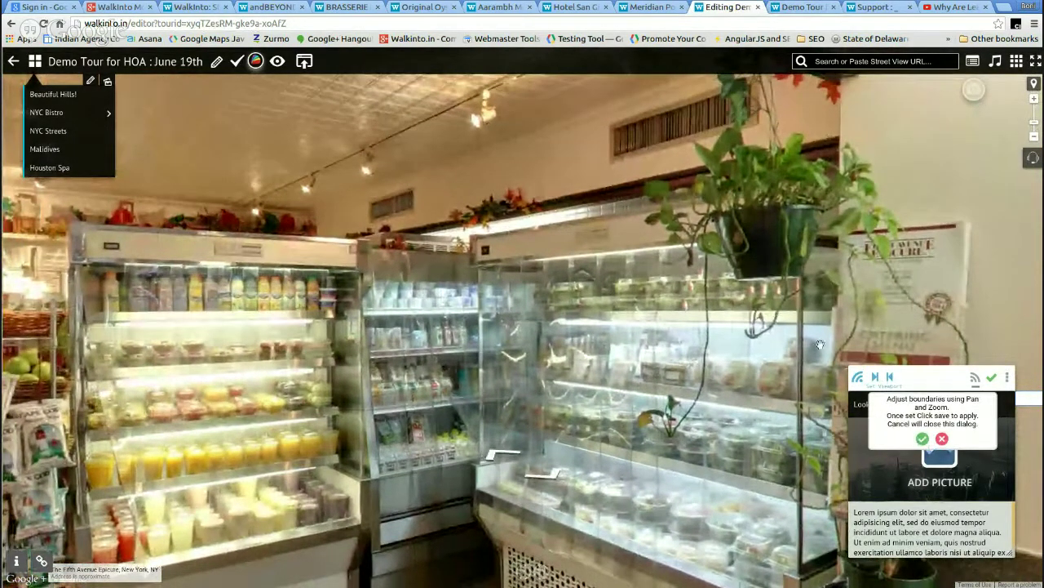
drag(608, 300, 622, 296)
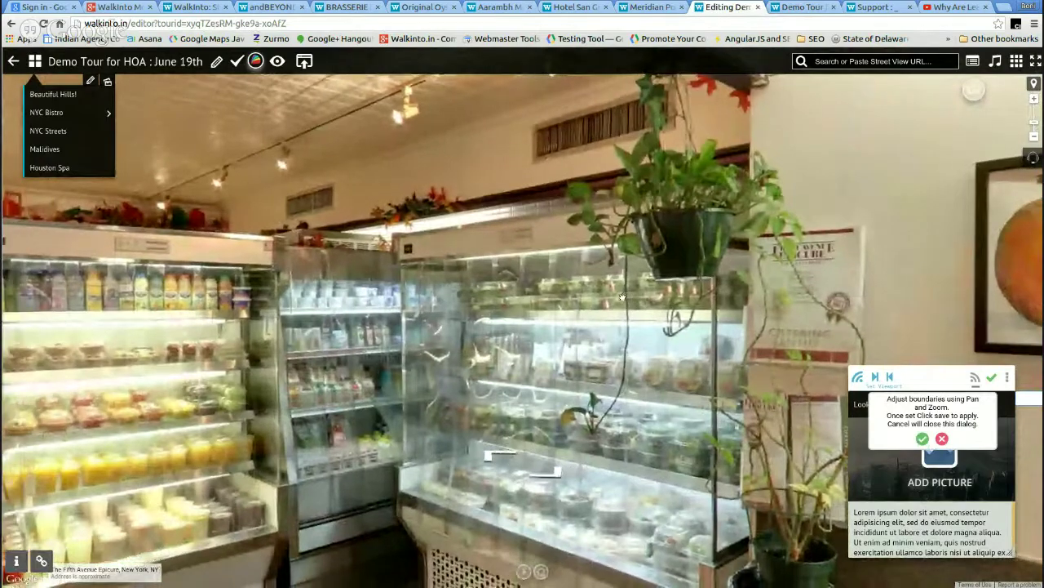
drag(389, 280, 423, 279)
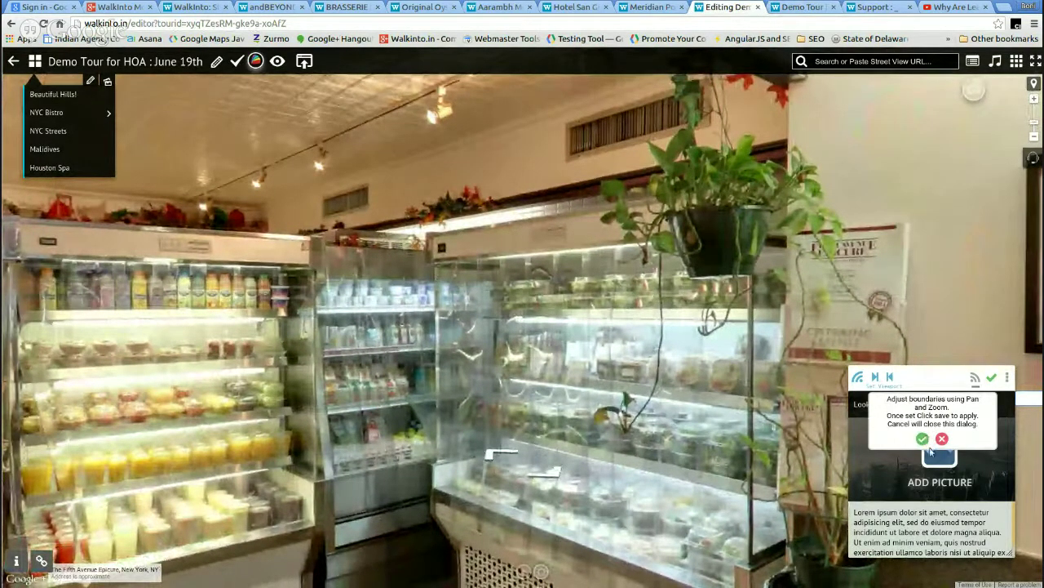
click(923, 440)
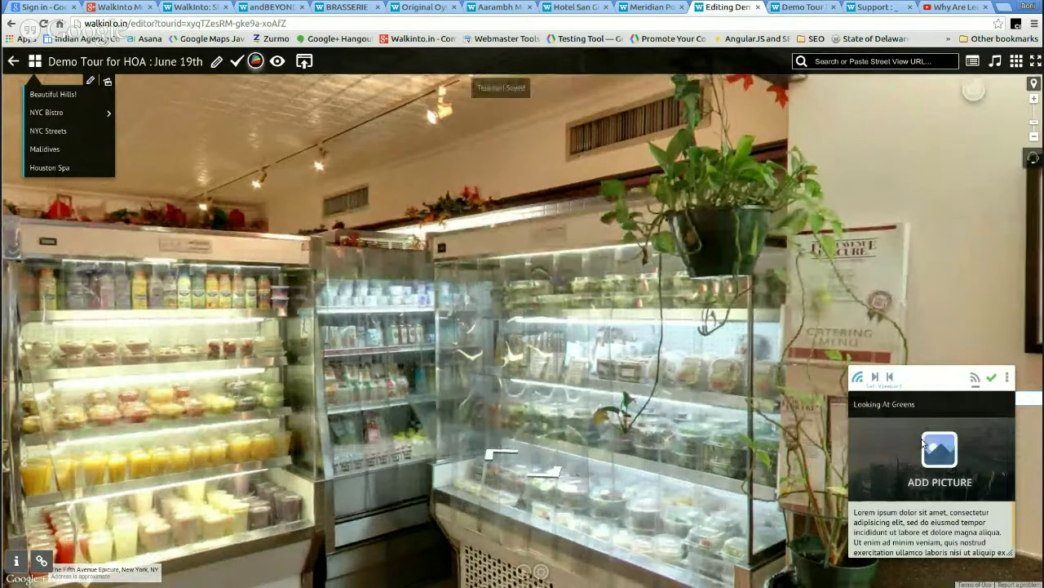
scroll(656, 374, down, 3)
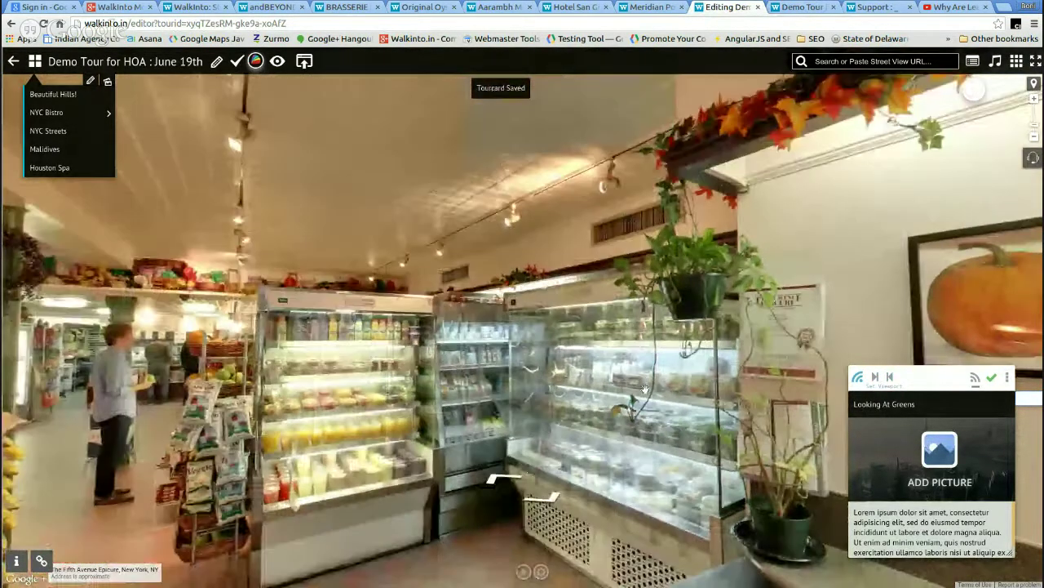
- Walk past the vegetable pictures, snack aisle and stool counter down the aisle until the card reappears
drag(655, 374, 415, 302)
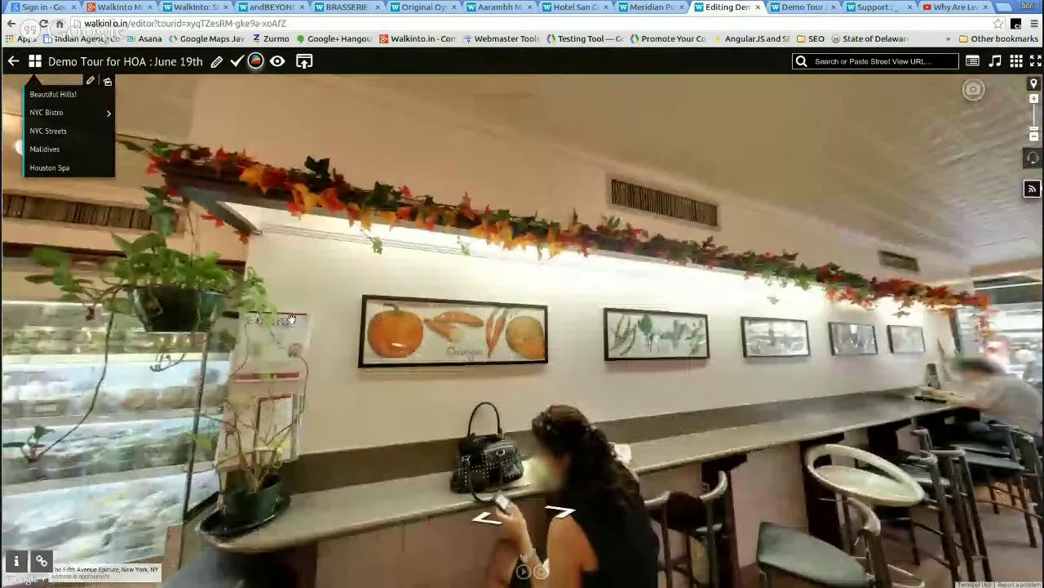
click(415, 302)
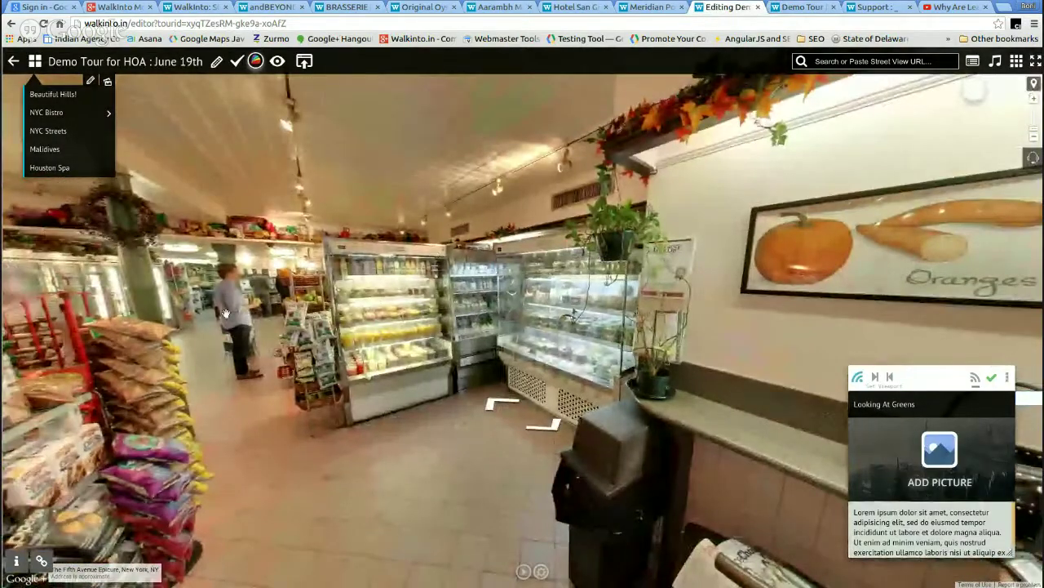
click(225, 314)
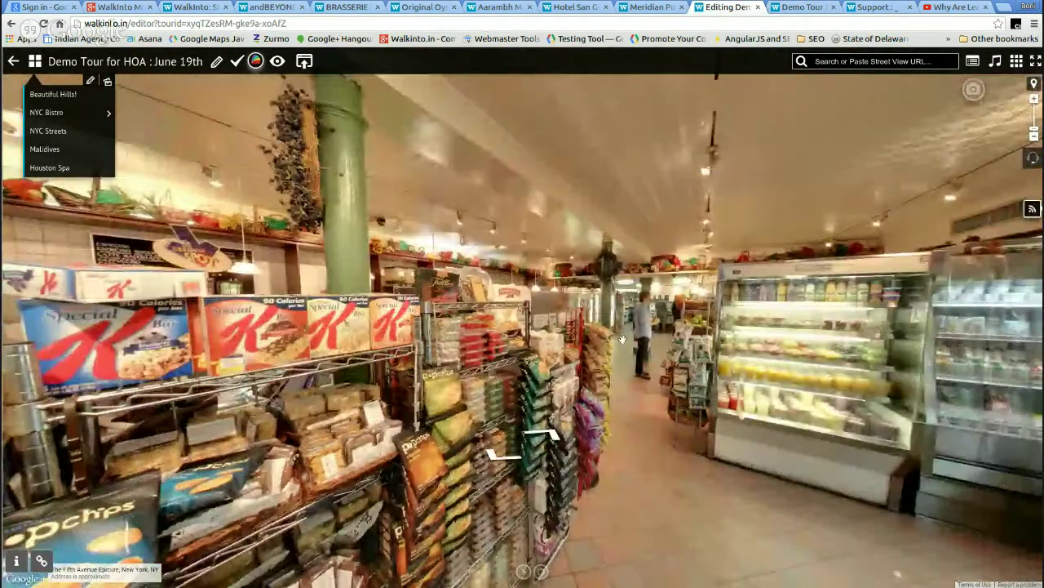
click(537, 323)
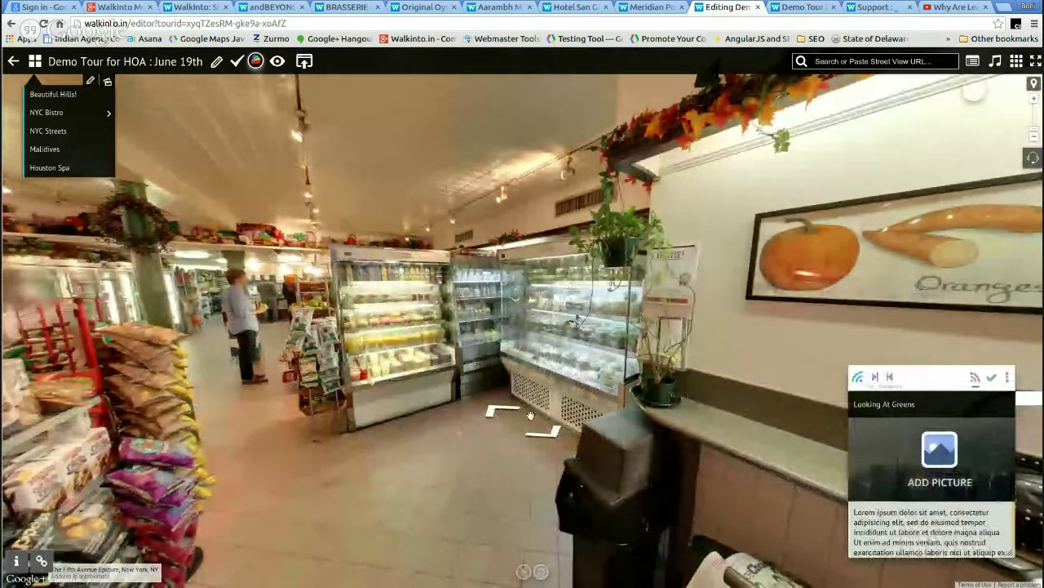
click(530, 415)
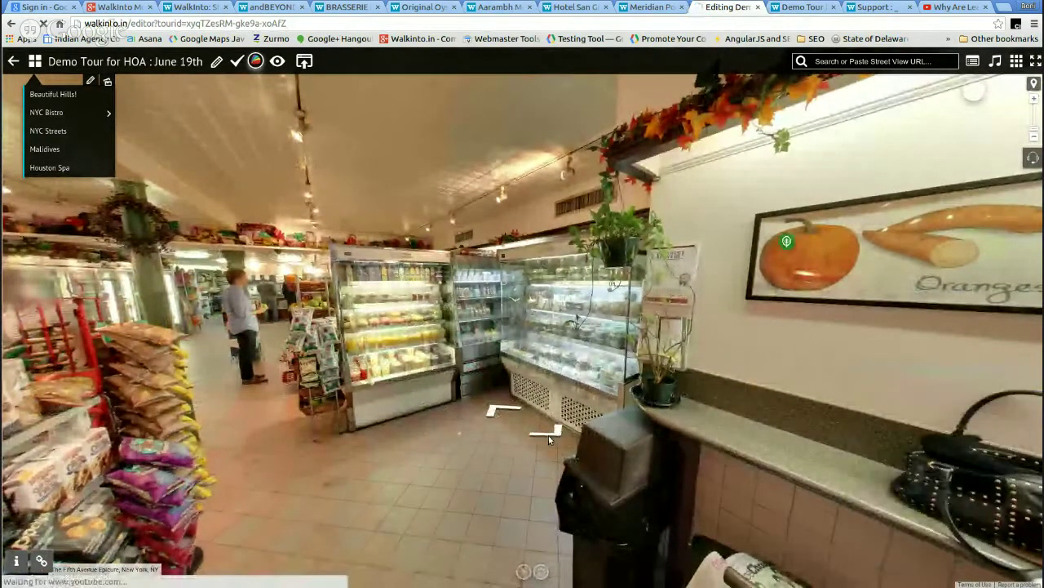
click(769, 447)
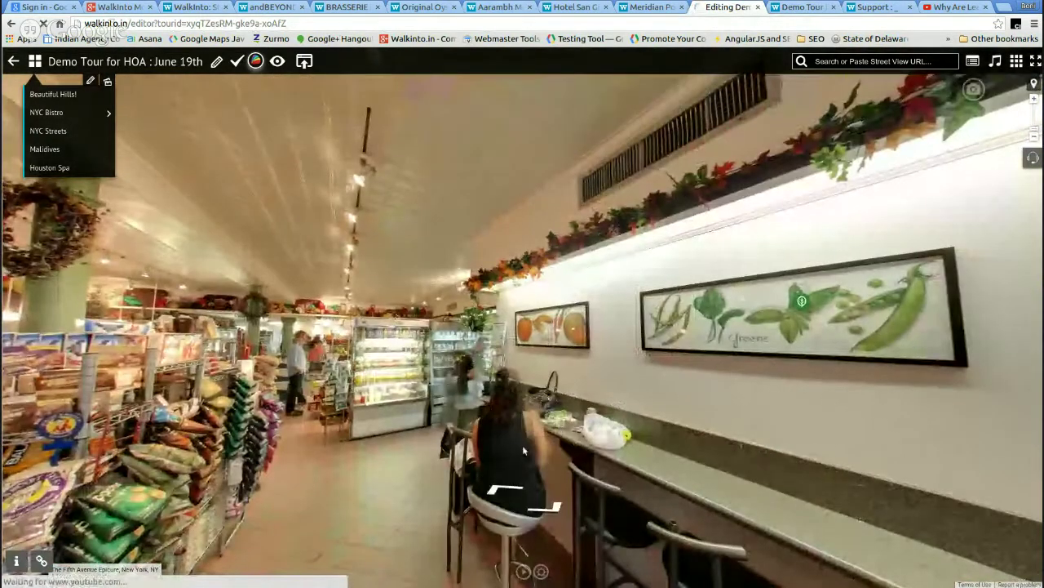
click(714, 403)
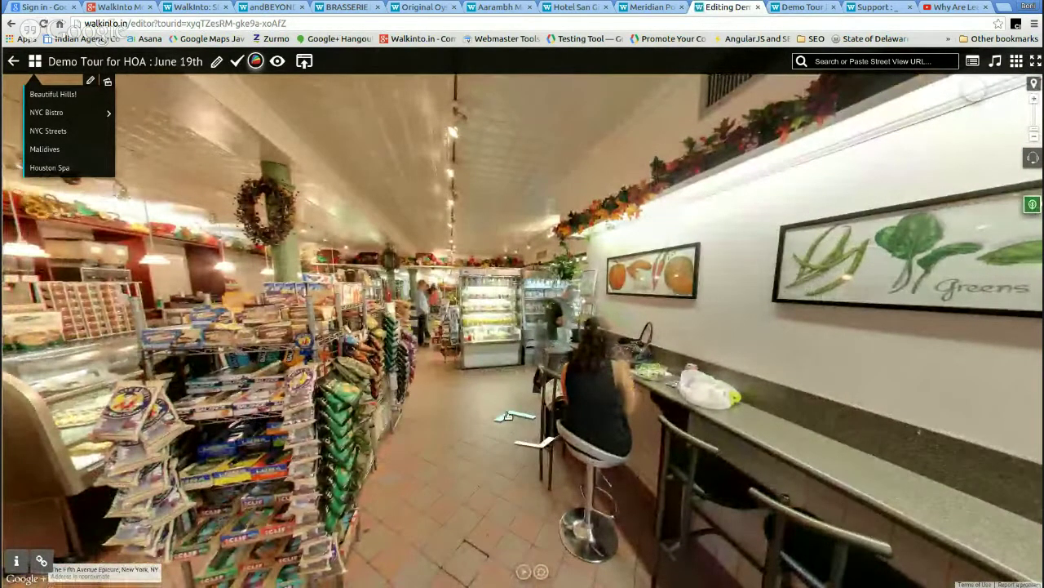
click(507, 416)
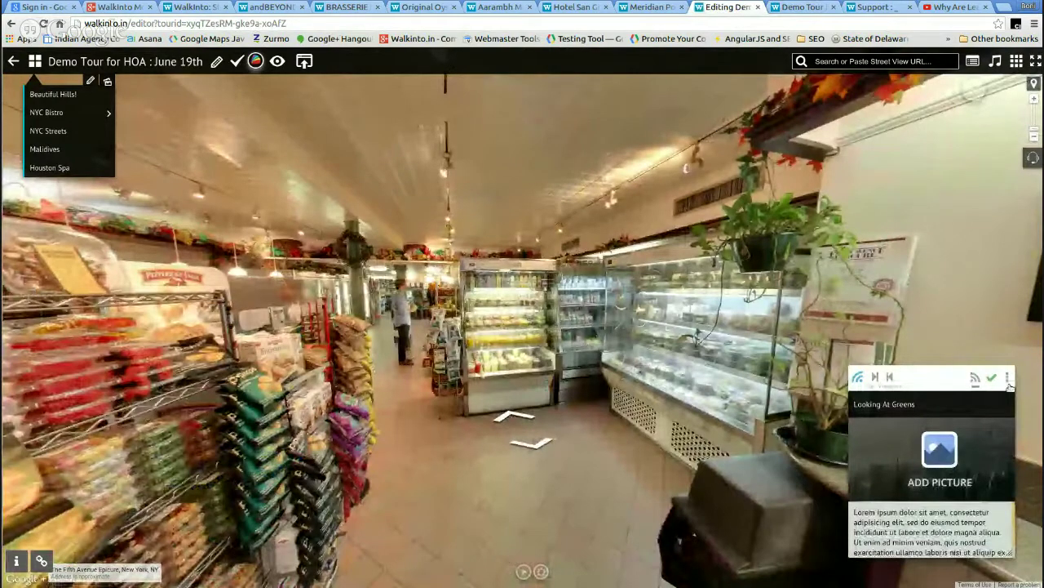
- Copy the Looking At Greens card and paste it at the spot facing the Greens painting
click(1010, 379)
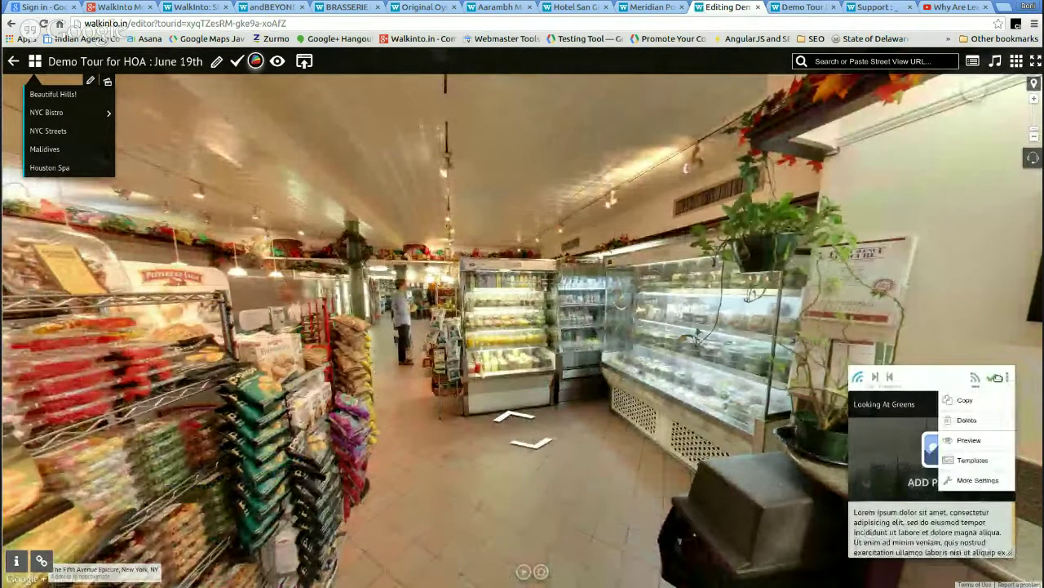
click(968, 405)
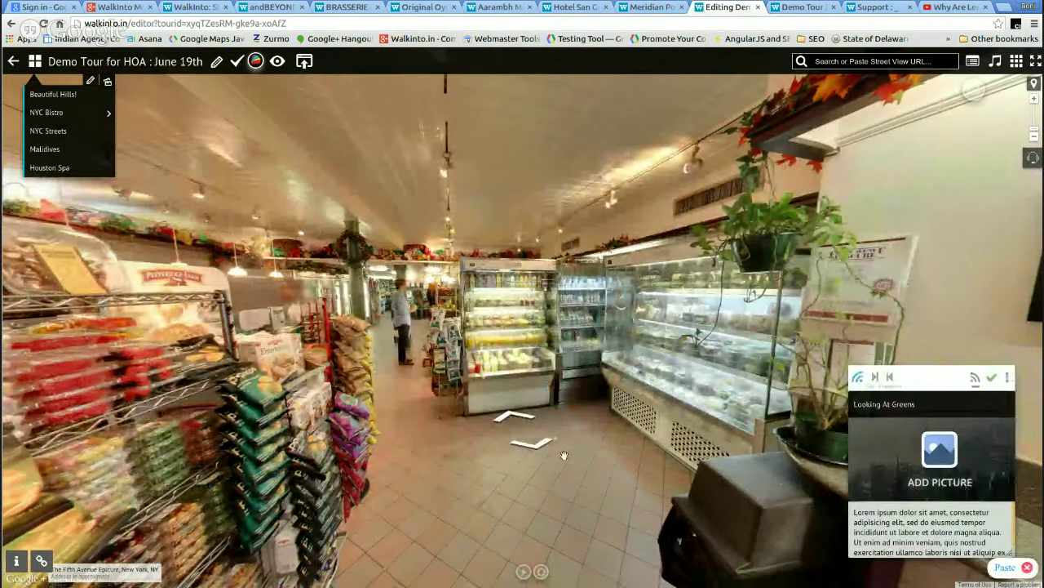
click(536, 446)
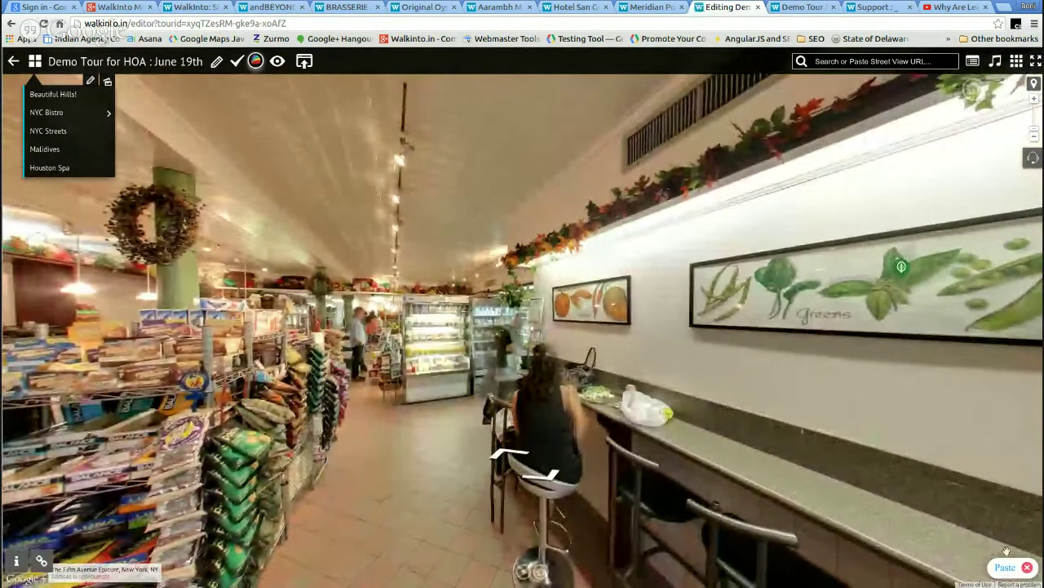
click(1005, 567)
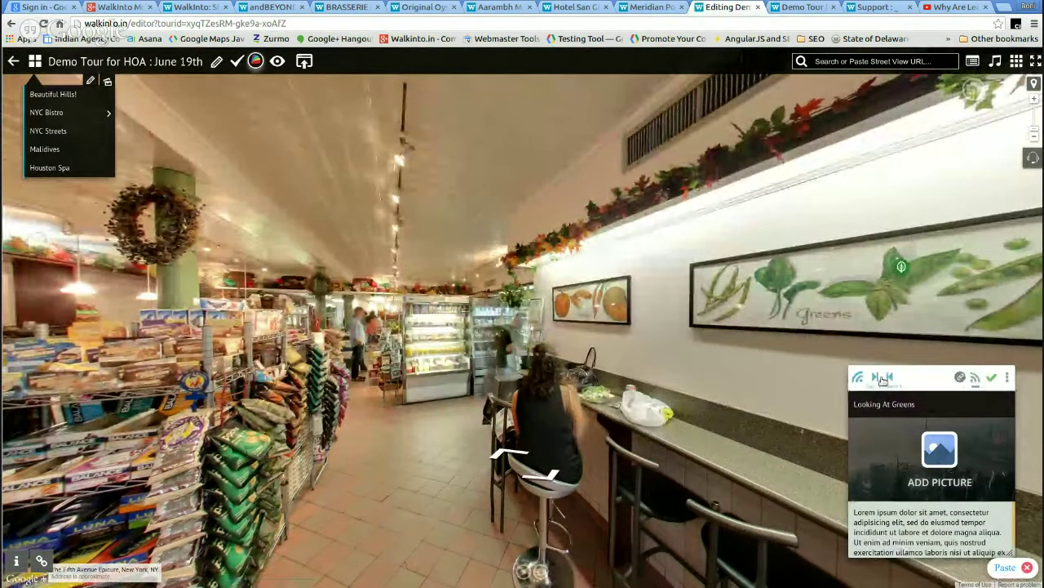
- Frame the fridges beside the Oranges painting as the pasted card's viewport and save it
click(882, 380)
scroll(549, 359, up, 2)
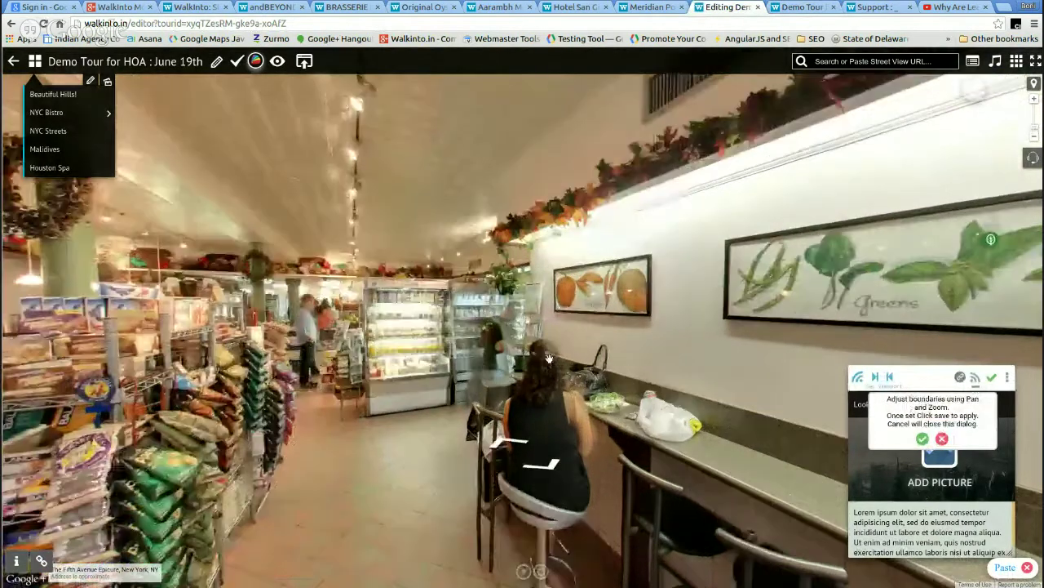
scroll(550, 360, up, 1)
drag(429, 336, 566, 445)
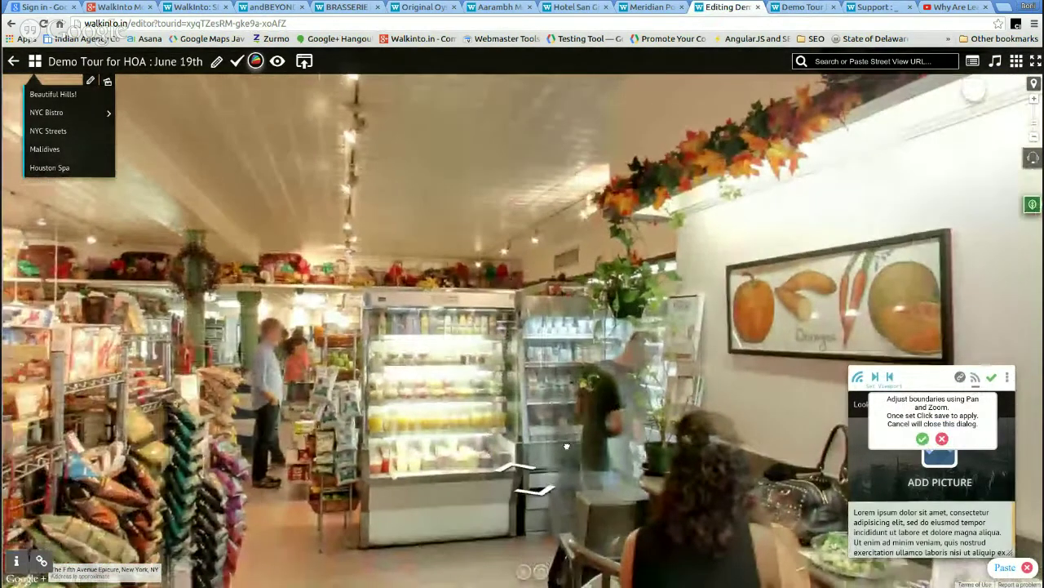
scroll(566, 446, up, 1)
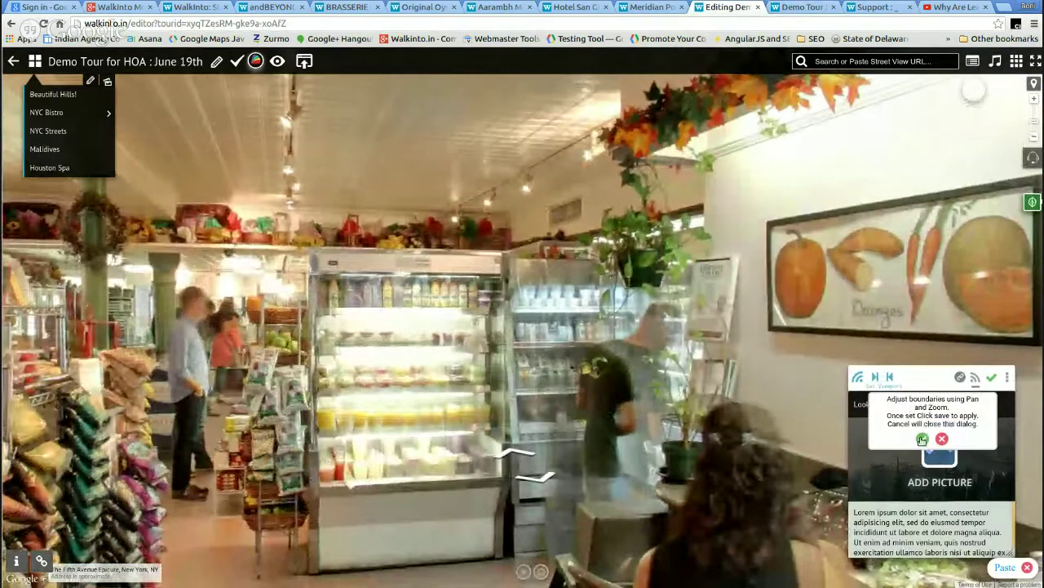
click(922, 439)
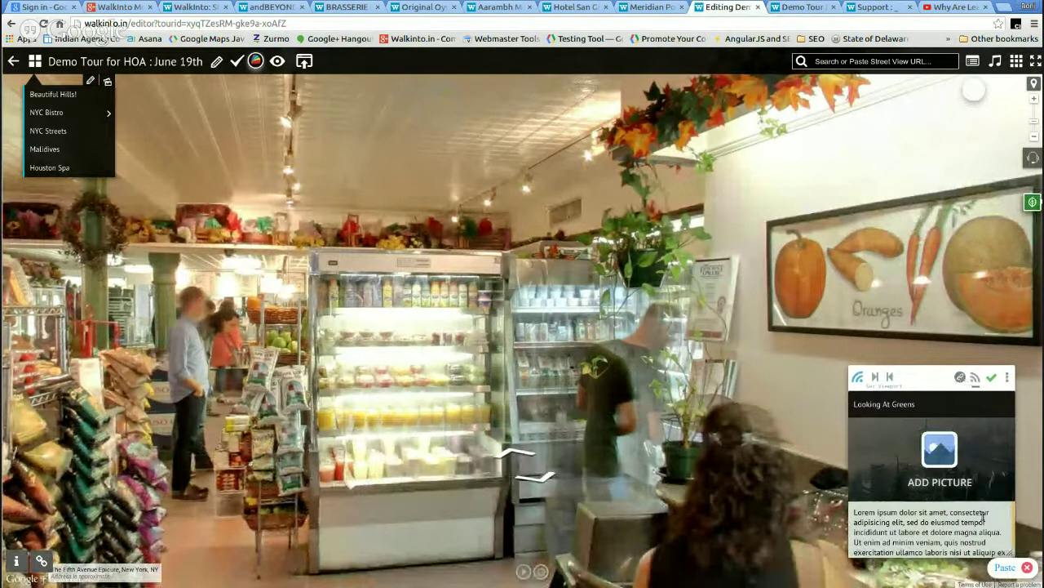
- Dismiss the leftover paste option and move forward to the next spot by the Greens painting
click(1027, 567)
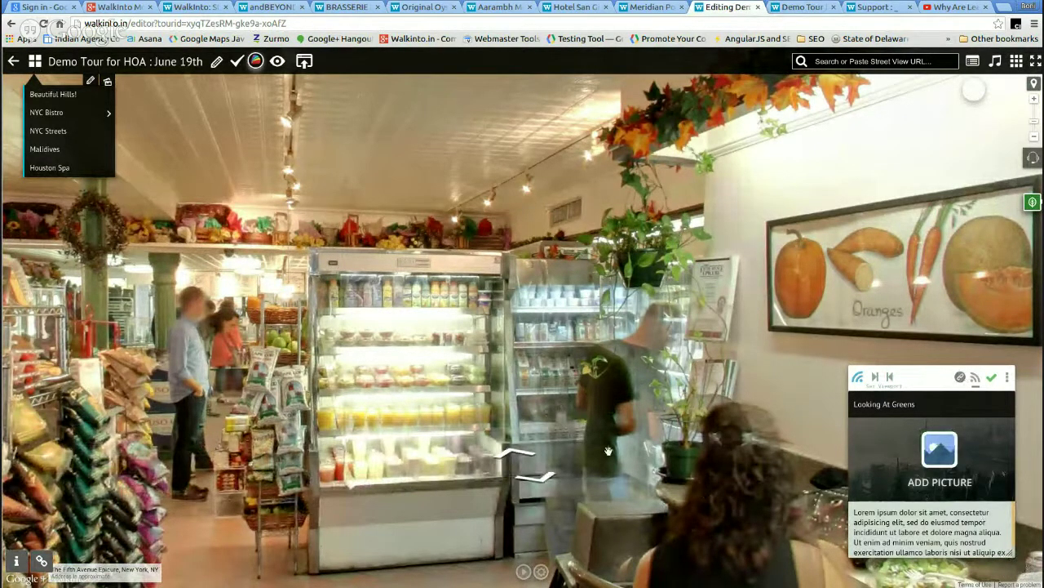
scroll(594, 444, down, 3)
drag(679, 382, 606, 341)
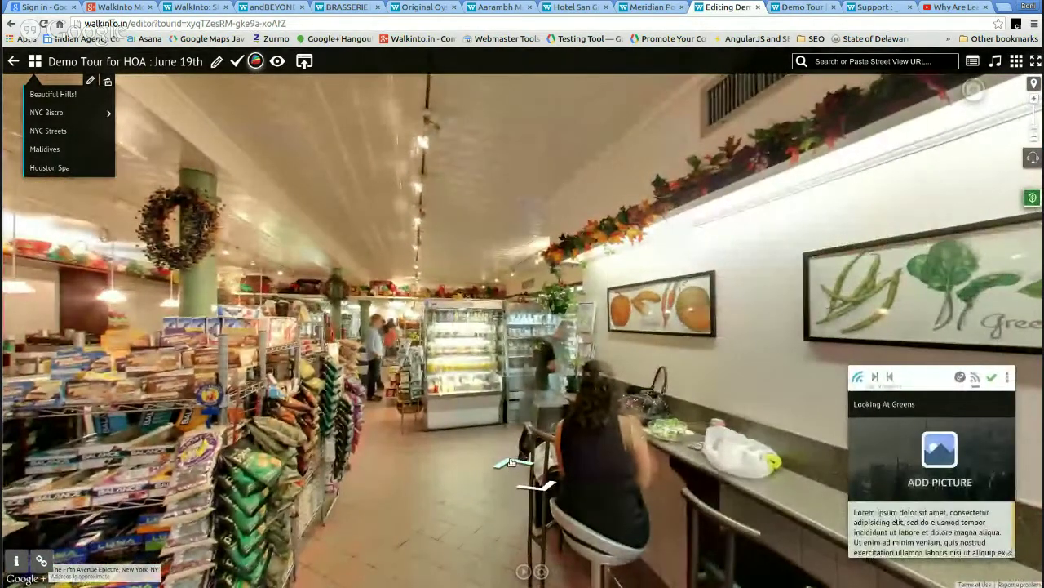
click(510, 463)
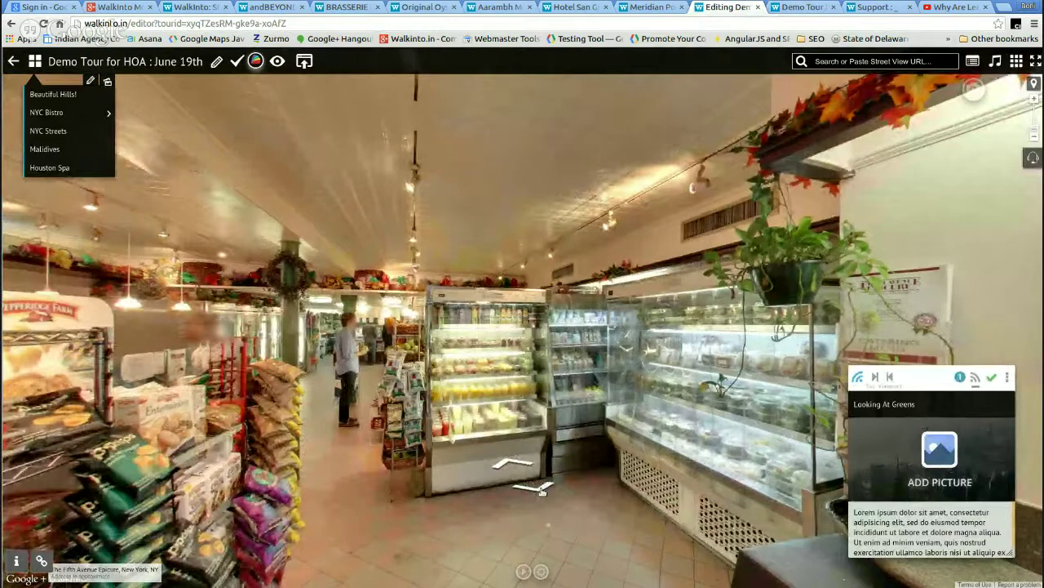
- Retitle the card 'Looking At Greens 123' and apply the new title to all its copies
click(937, 405)
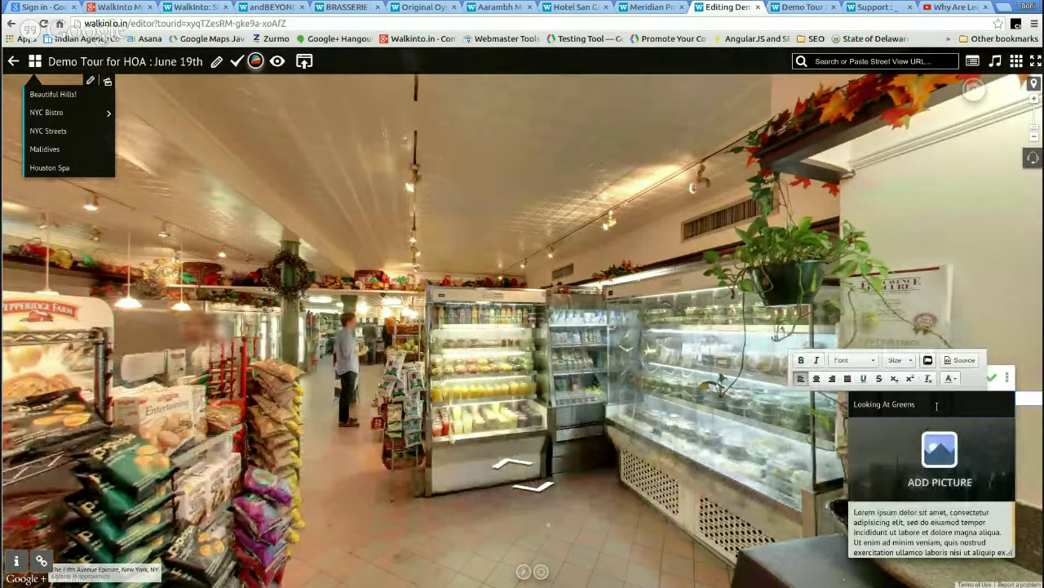
text(1)
click(992, 379)
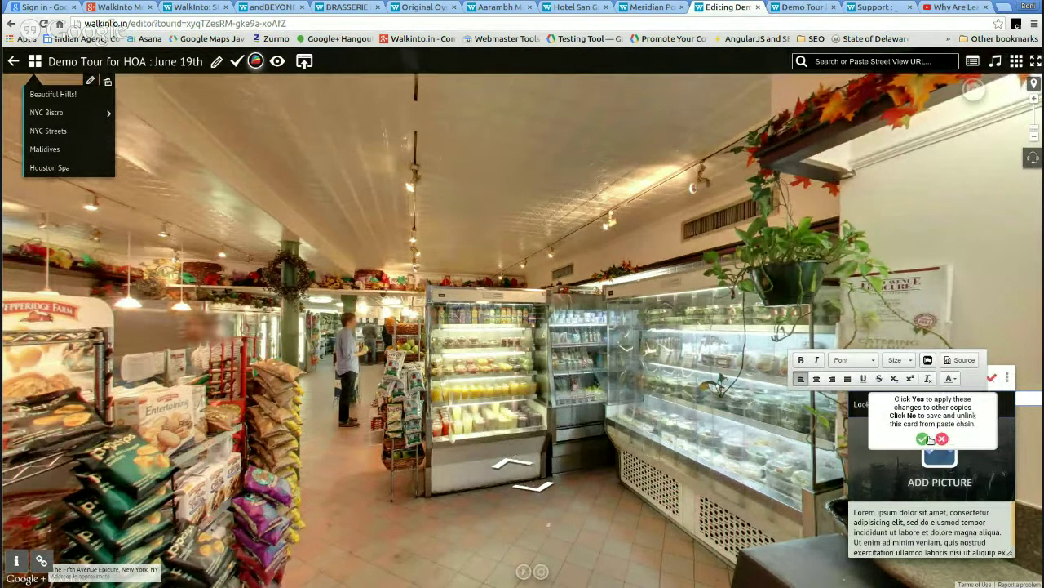
click(923, 439)
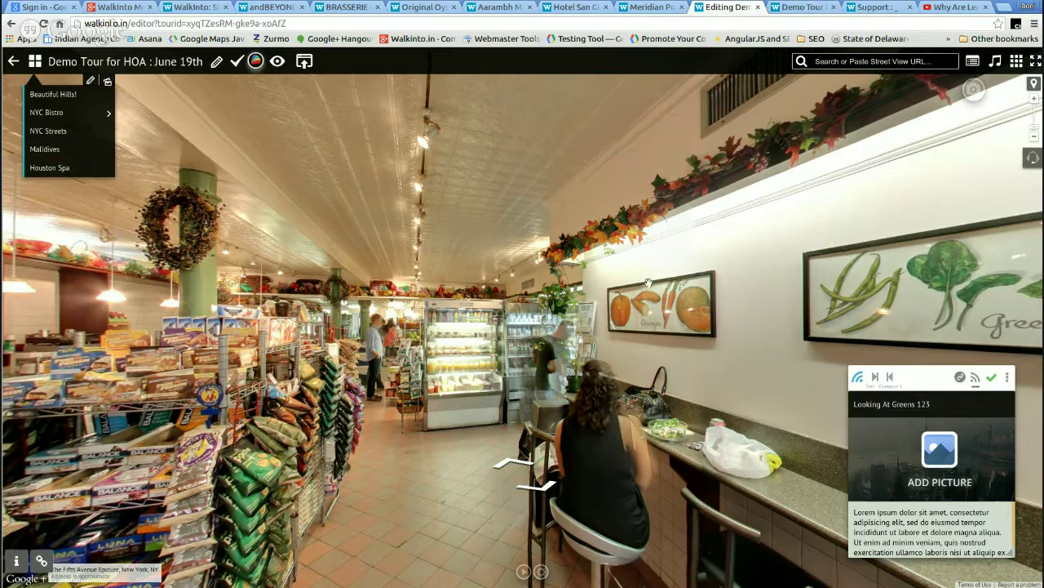
mouse_move(649, 284)
mouse_down()
mouse_move(494, 224)
mouse_move(788, 244)
mouse_move(306, 228)
mouse_up()
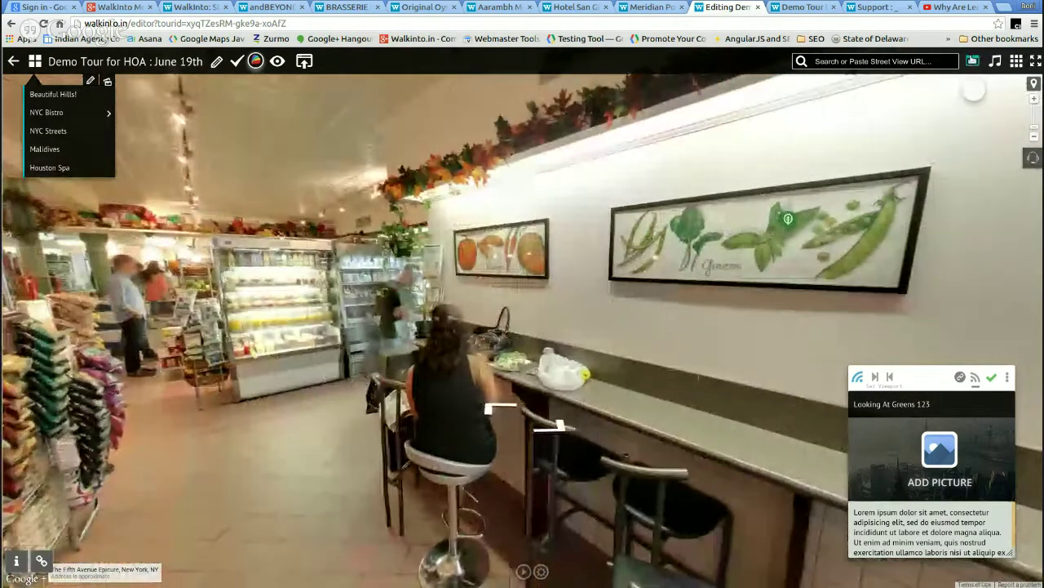
- Abandon the new tourcard on the Greens painting and walk forward to a spot near the counter
click(810, 121)
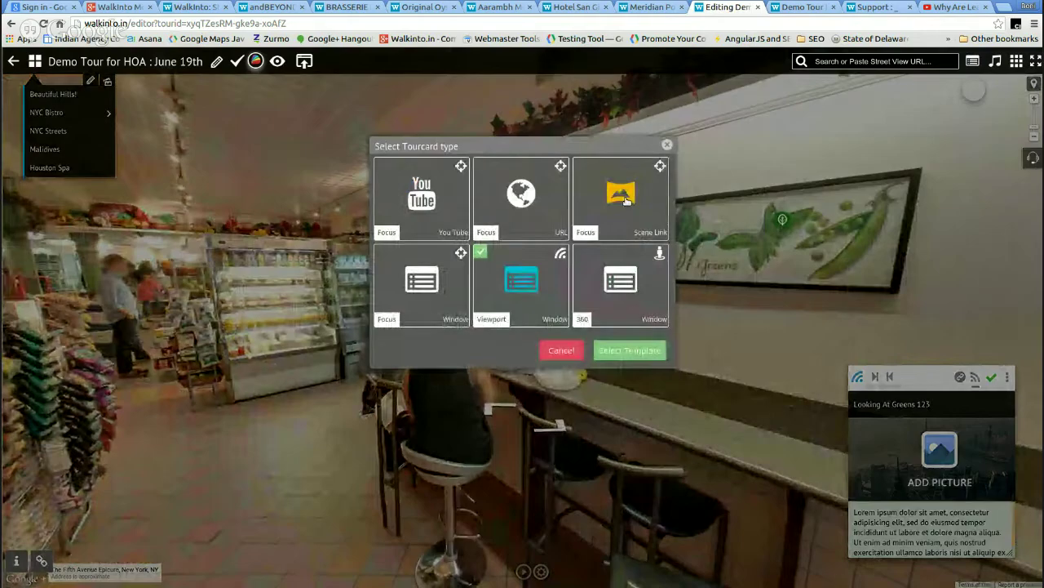
click(667, 146)
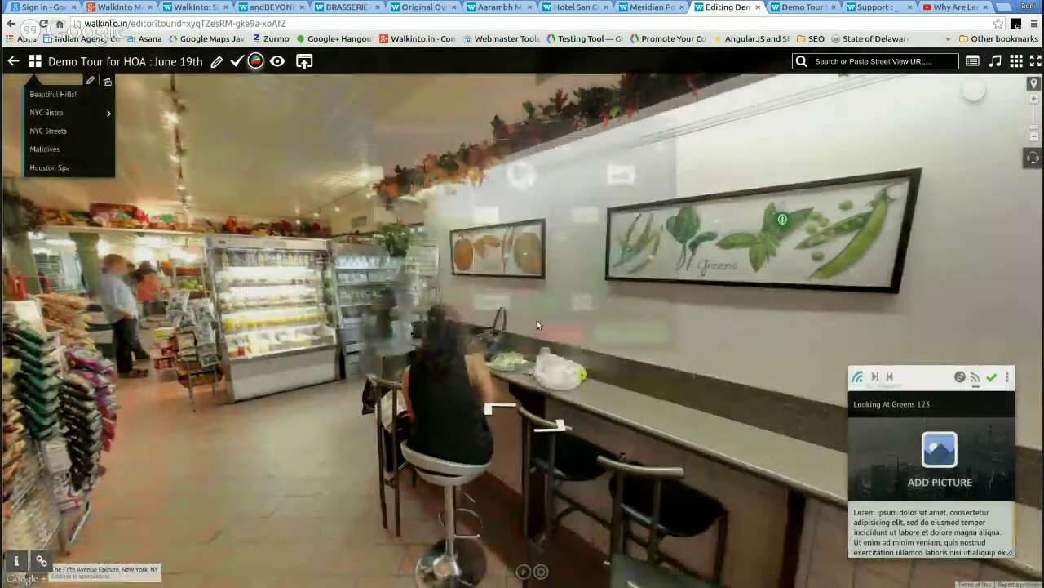
click(320, 374)
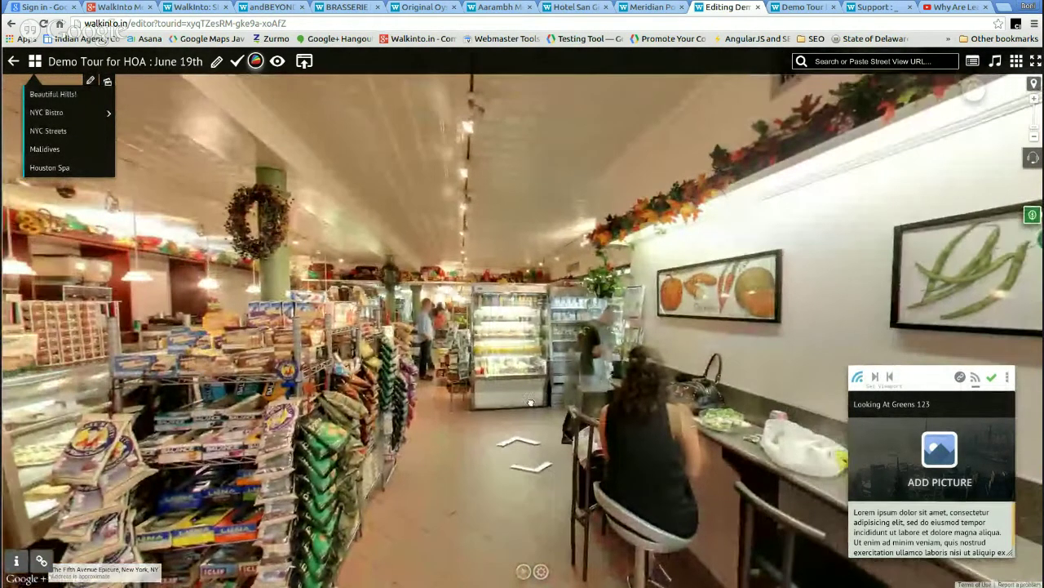
click(531, 402)
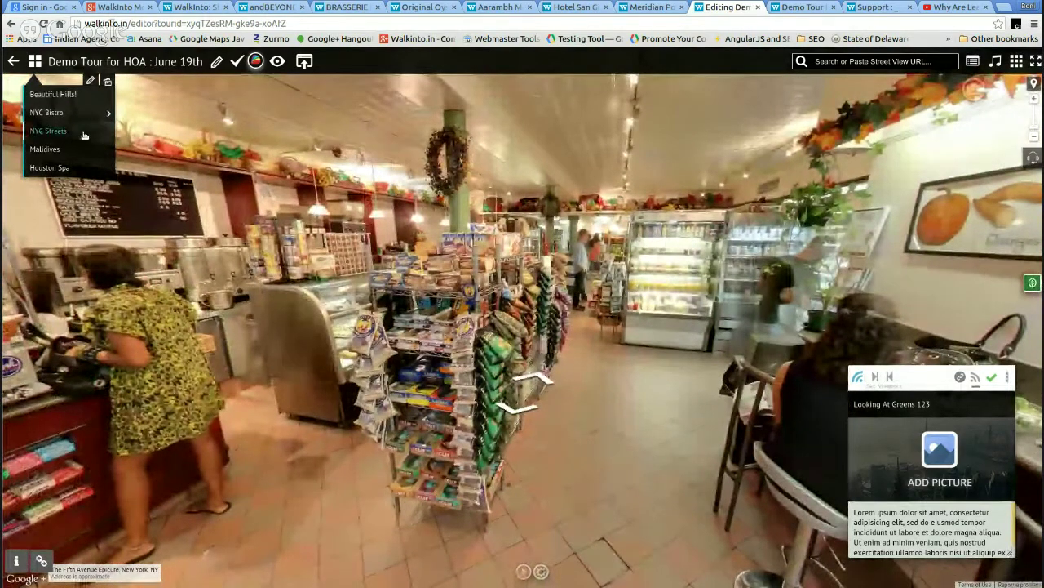
- Open the Maldives scene, shortlist its beach panorama, check the shortlist preview, and switch back to NYC Bistro
click(58, 150)
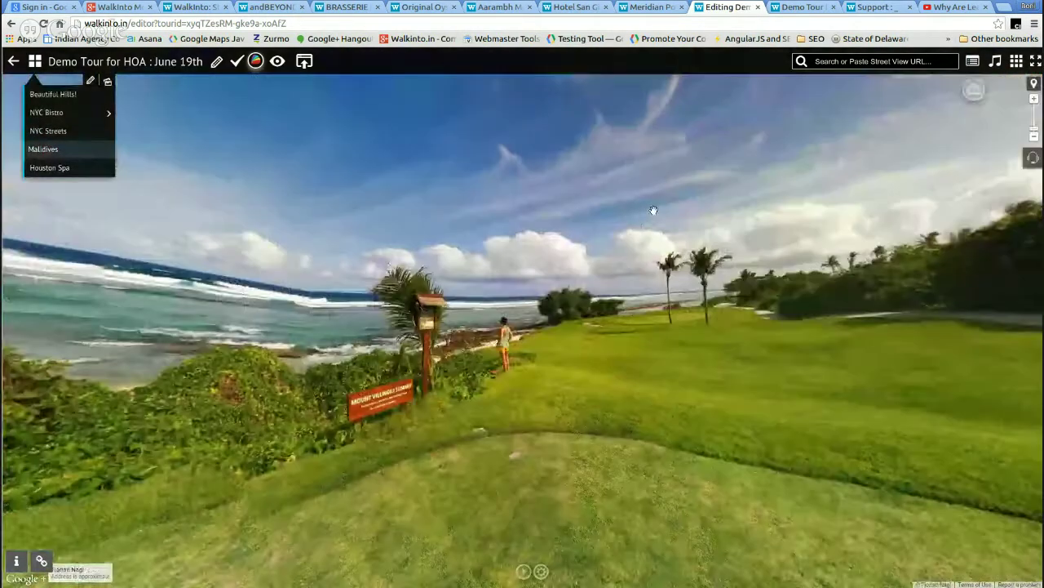
drag(655, 211, 690, 257)
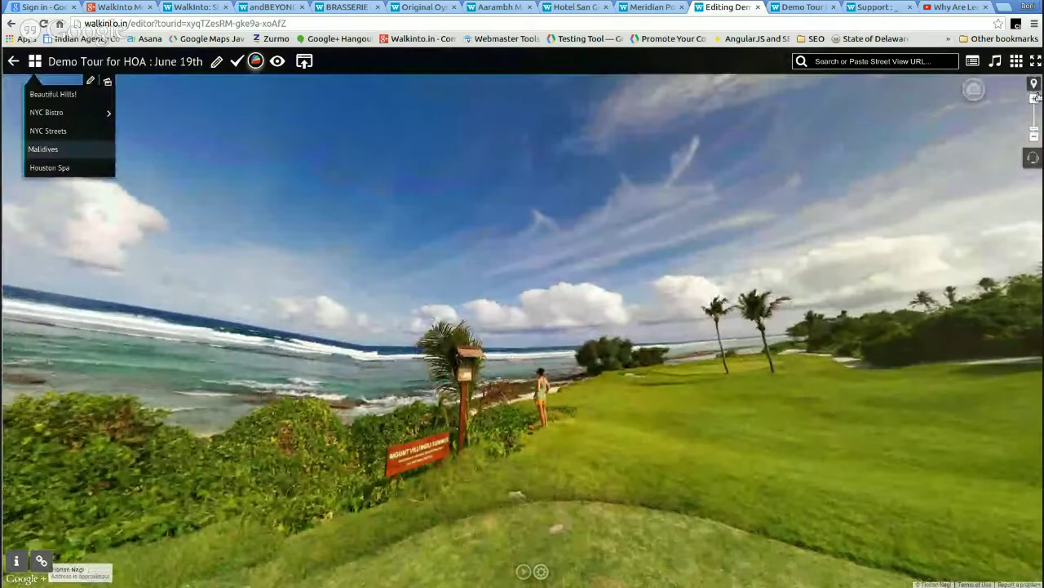
click(971, 91)
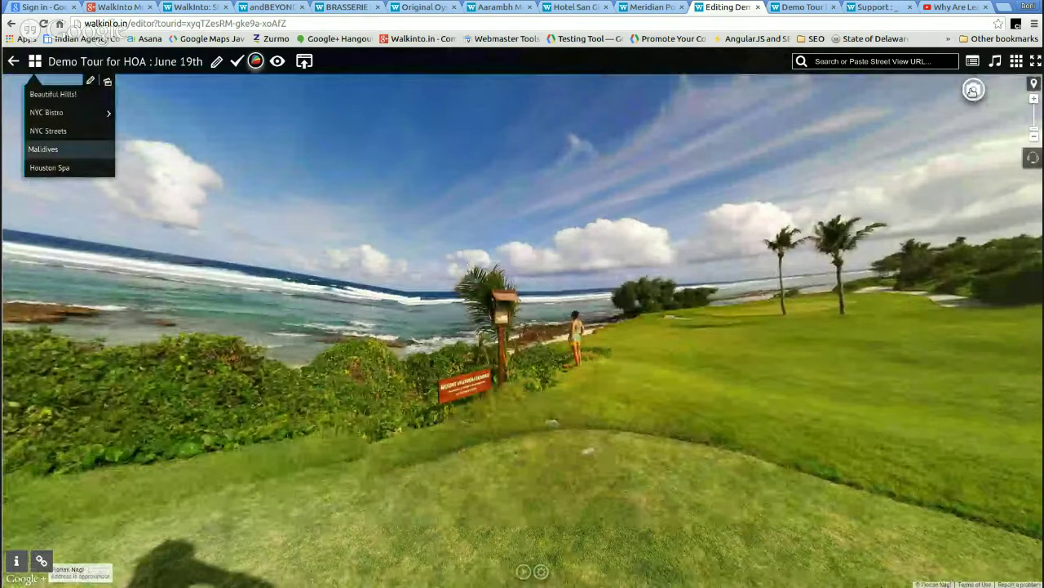
click(974, 90)
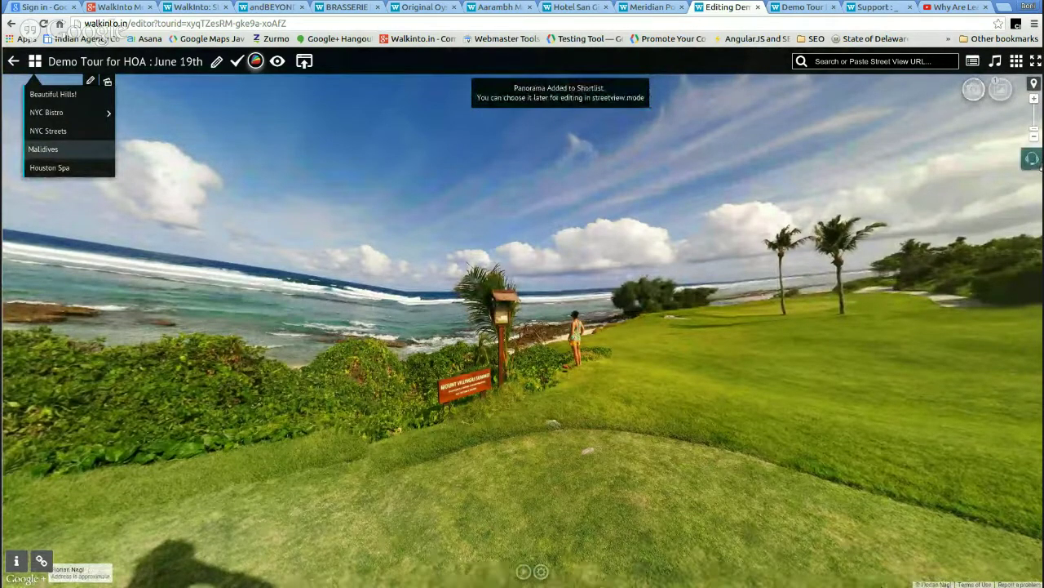
click(1000, 90)
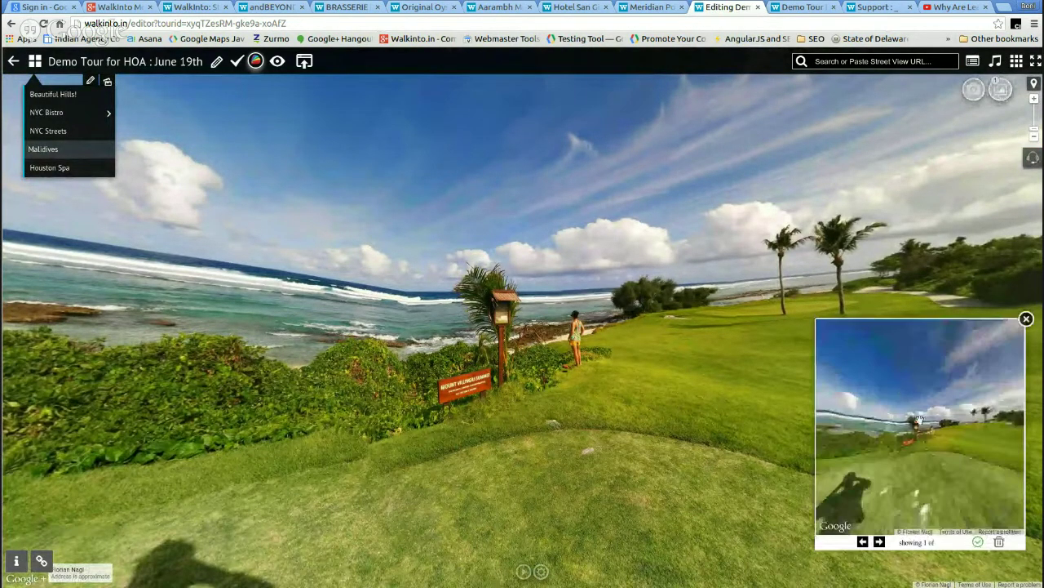
click(1026, 319)
mouse_move(54, 112)
click(54, 111)
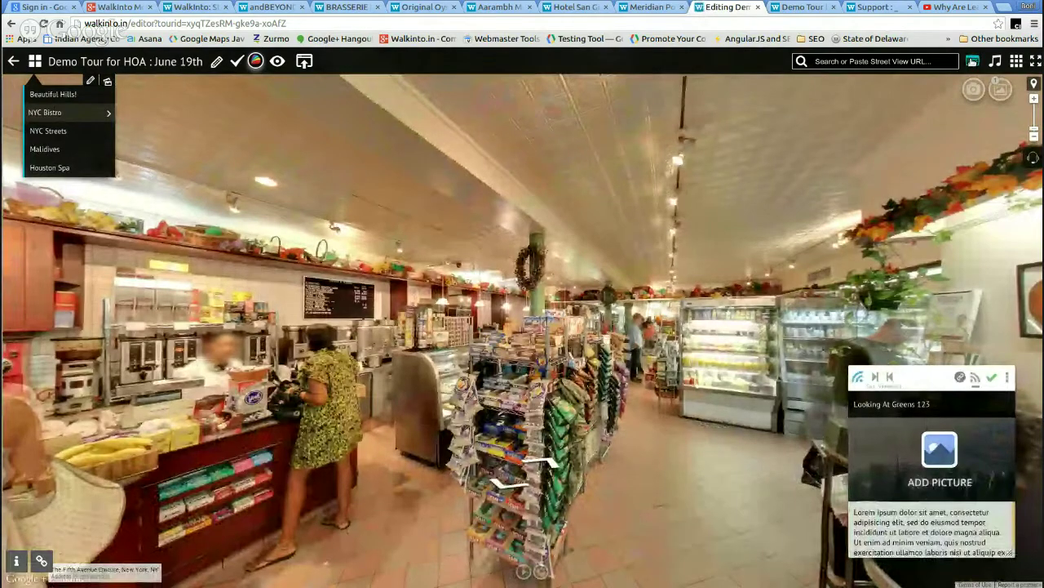
- Create a Scene Link tourcard and place its marker on the bistro's magazine rack
click(972, 62)
click(620, 197)
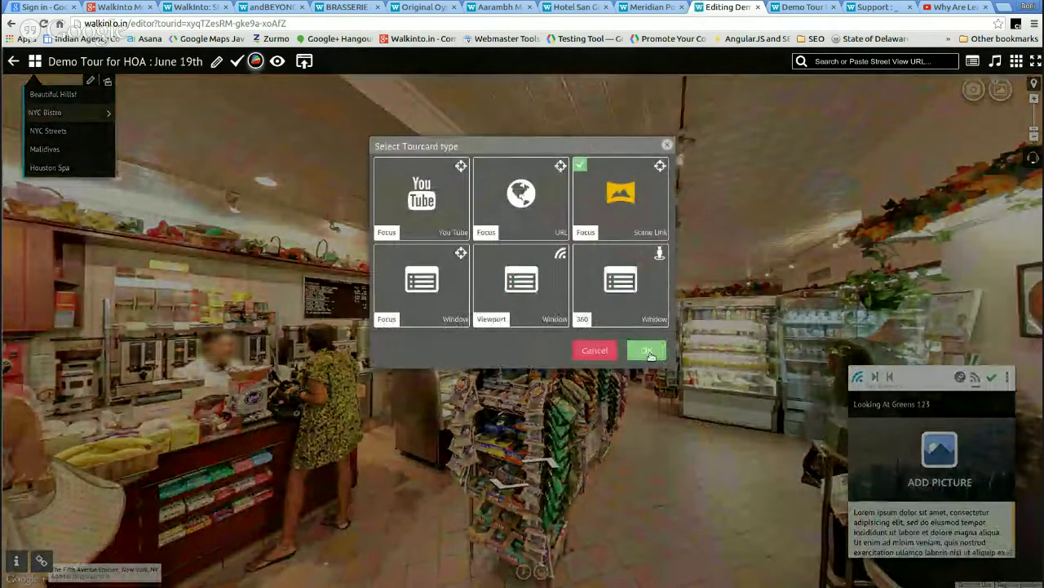
click(649, 353)
mouse_move(550, 448)
mouse_down()
mouse_move(598, 408)
mouse_move(532, 408)
mouse_up()
click(516, 360)
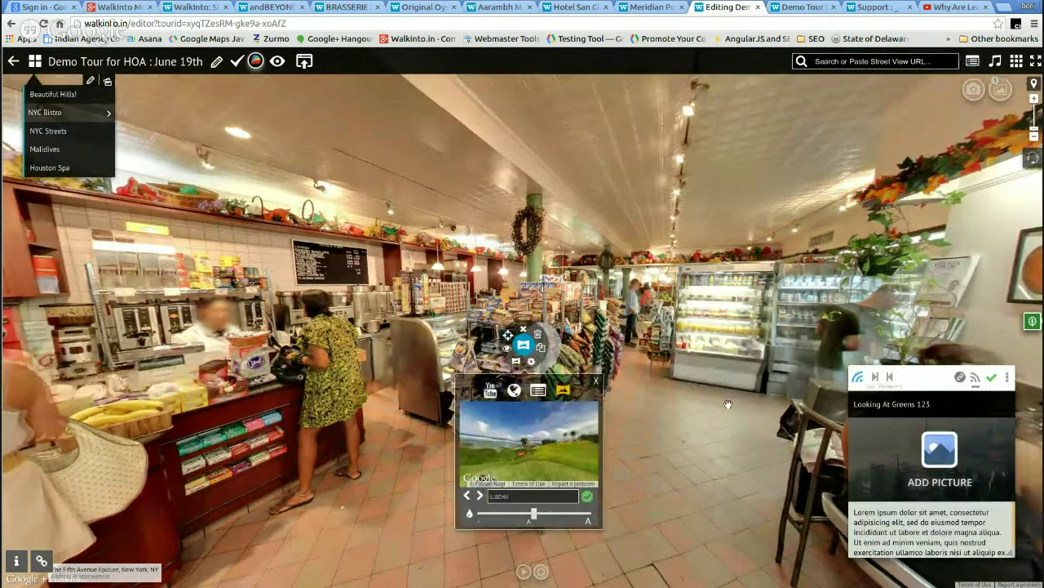
- Label the link 'jlump to Malidives', save it, and switch to the Demo Tour preview
click(524, 490)
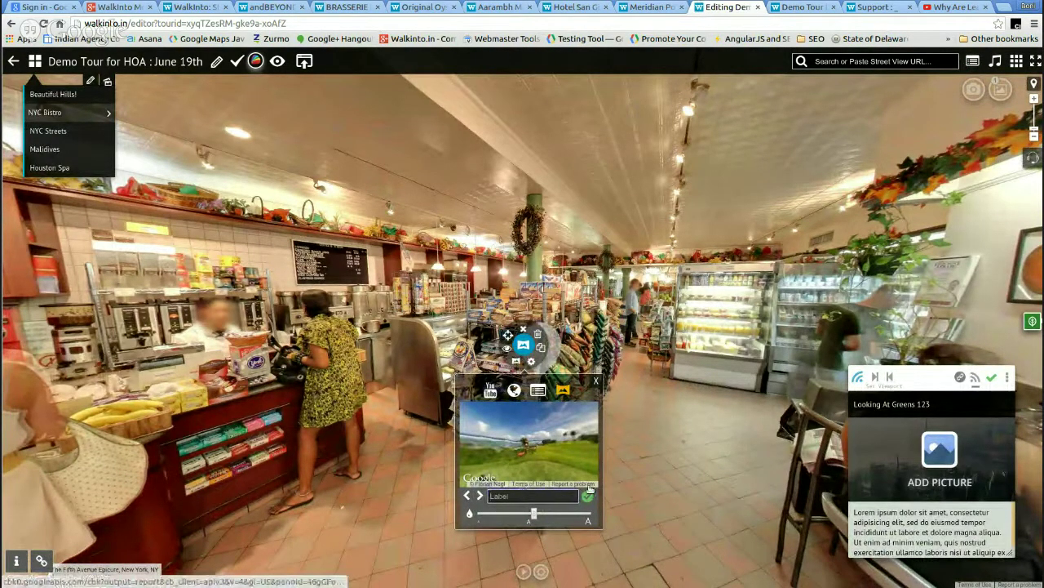
text(jlump to )
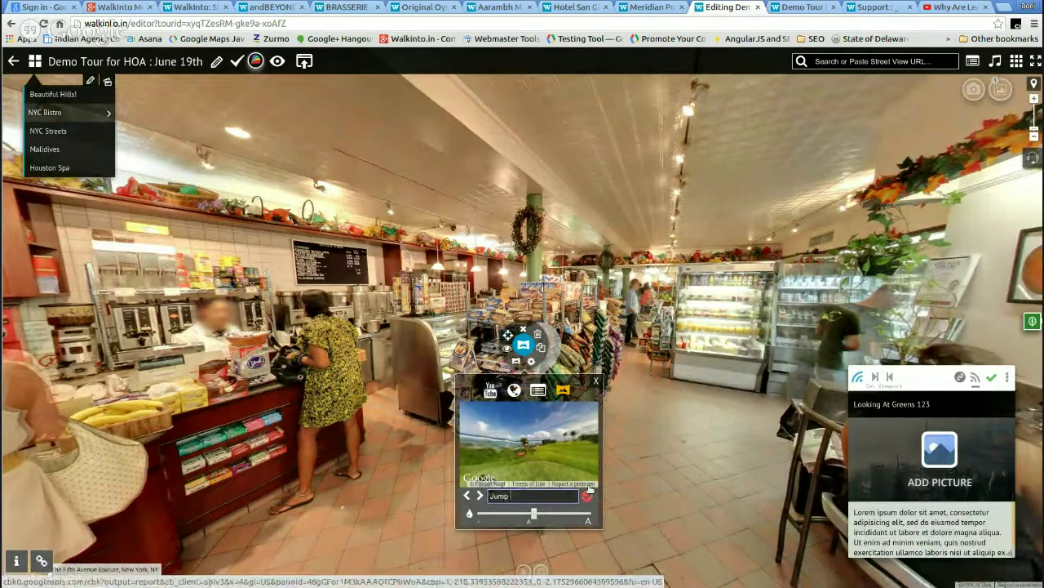
text(Malidives)
click(587, 494)
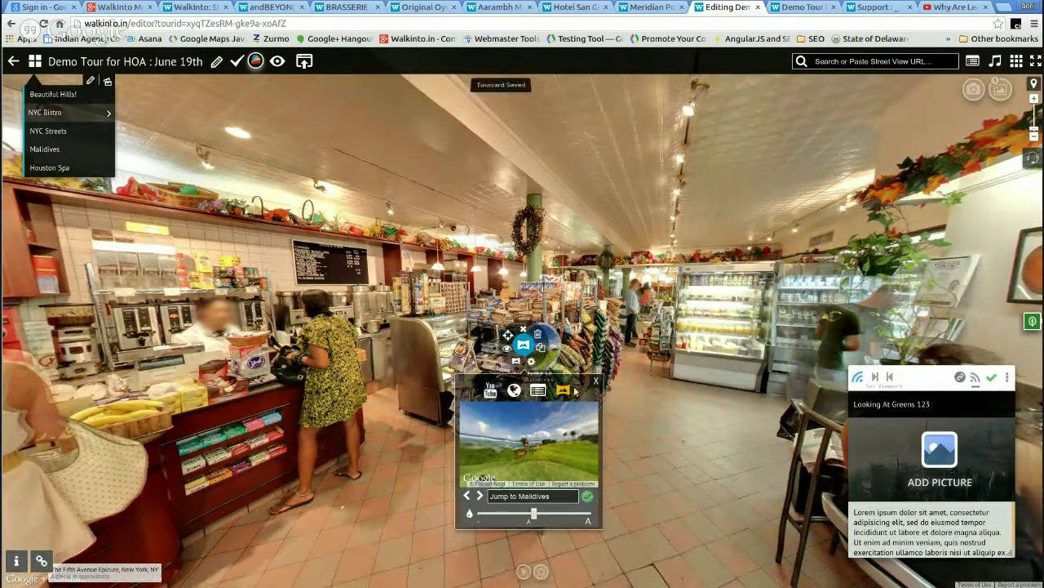
click(526, 333)
drag(702, 391, 743, 373)
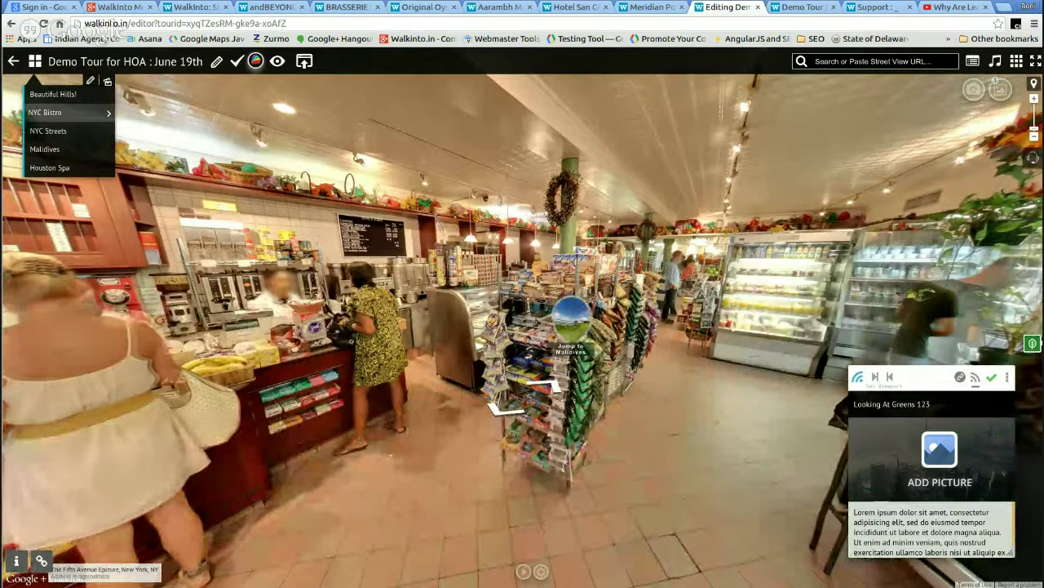
click(804, 7)
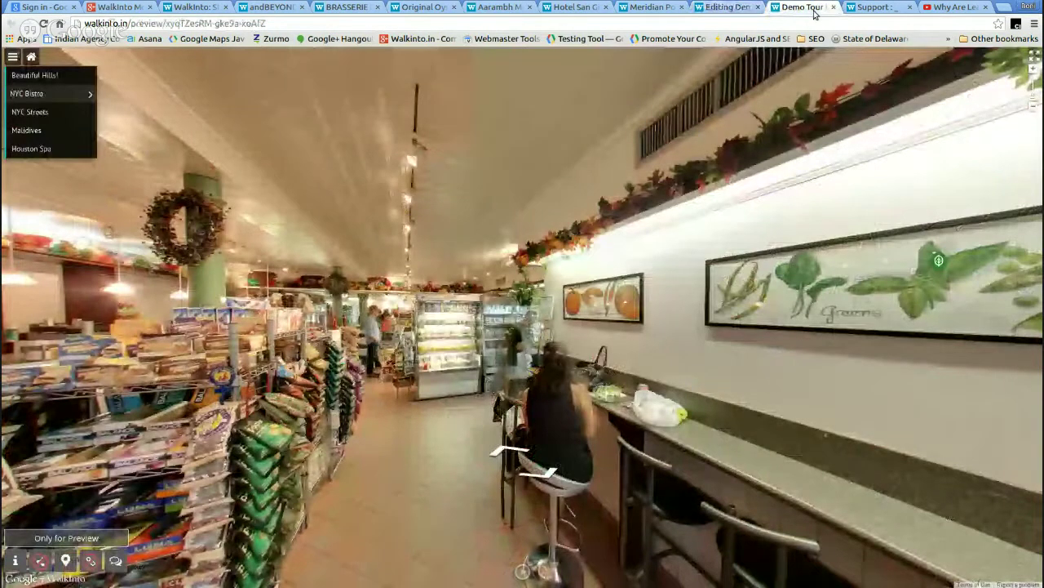
- Reload the preview, open NYC Bistro, and walk through the store to face down the aisle
click(45, 24)
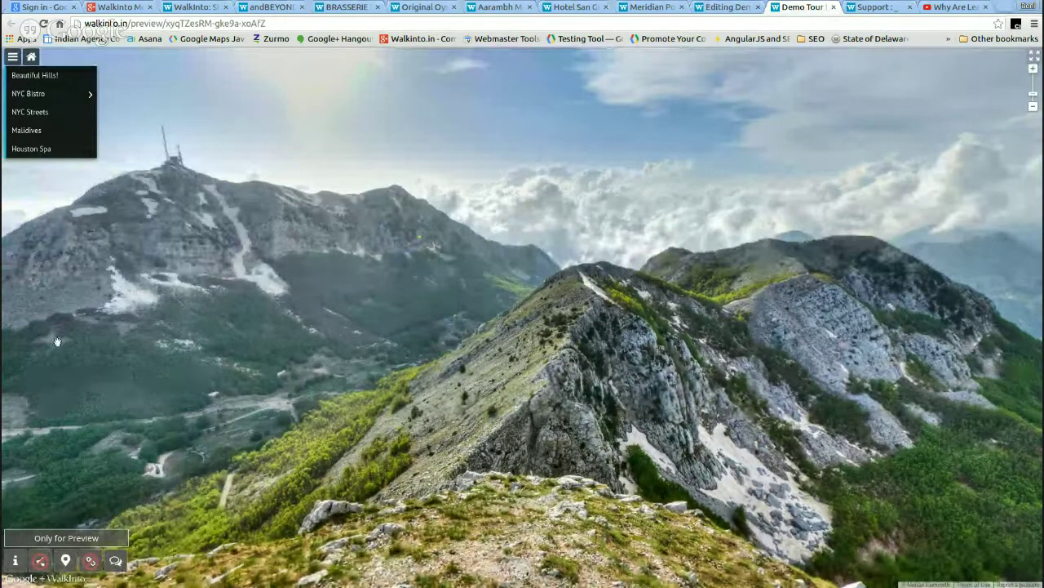
click(38, 98)
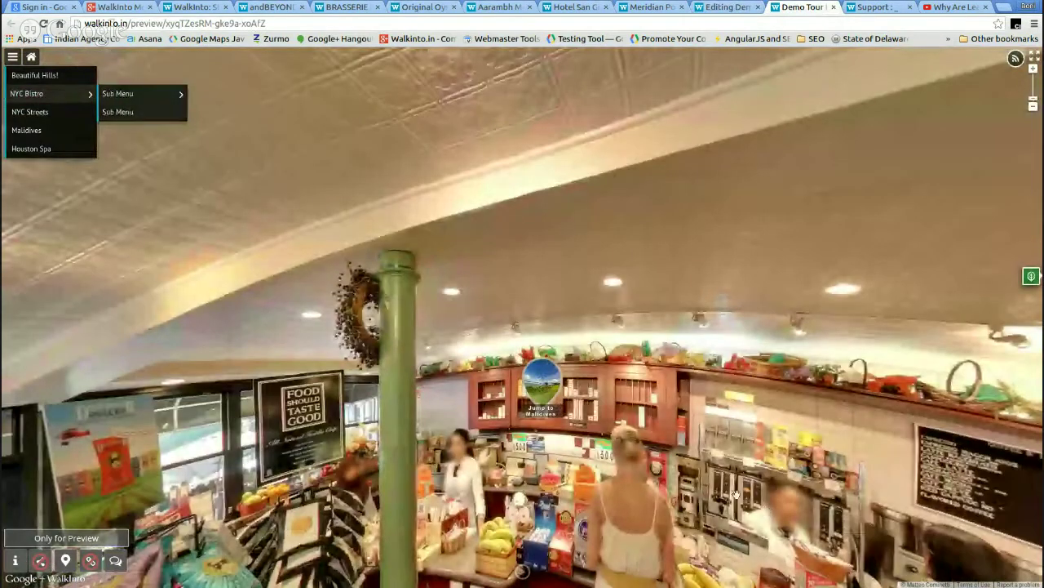
click(743, 416)
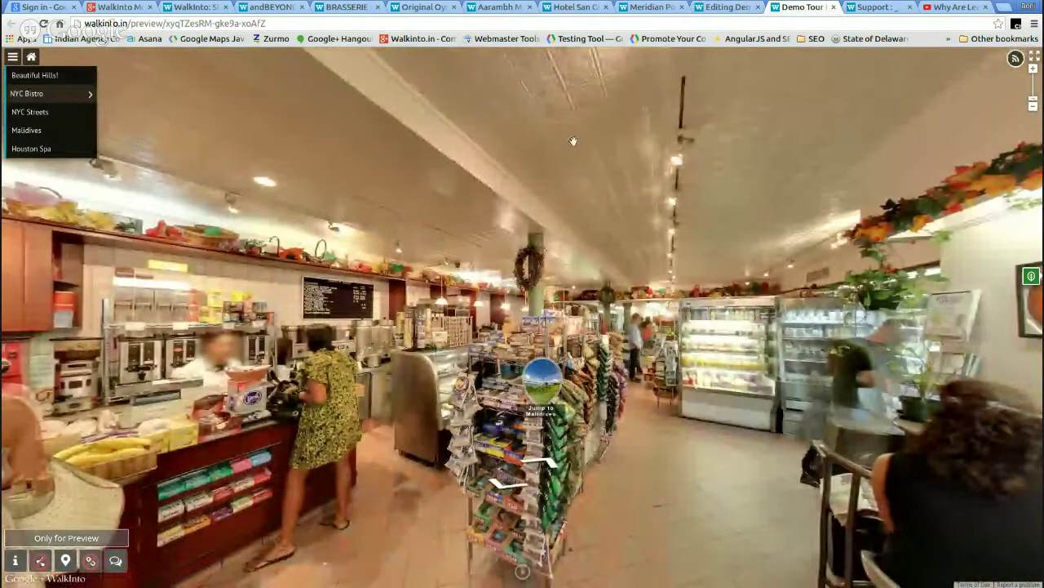
click(737, 393)
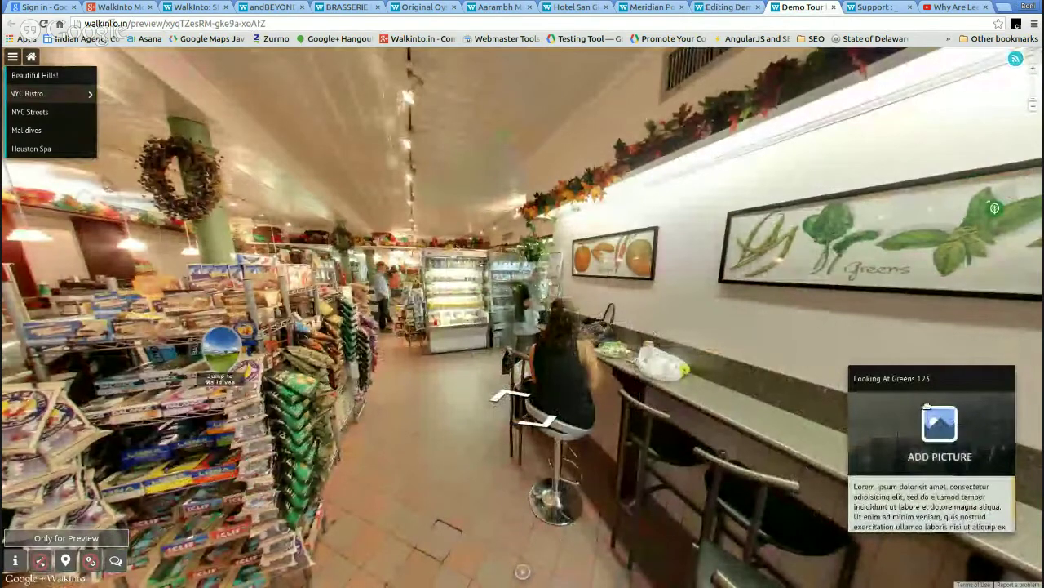
click(514, 398)
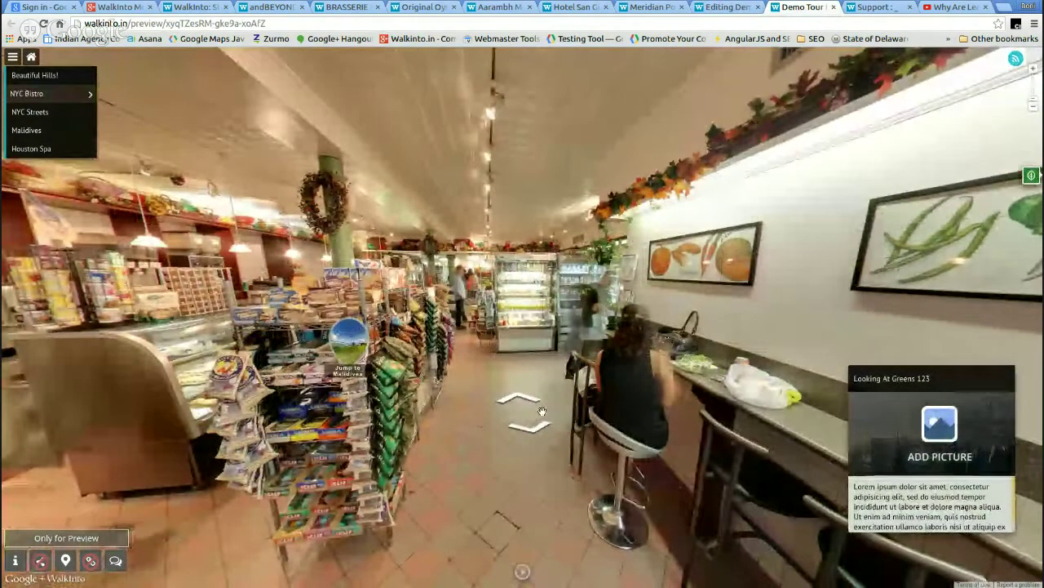
click(519, 401)
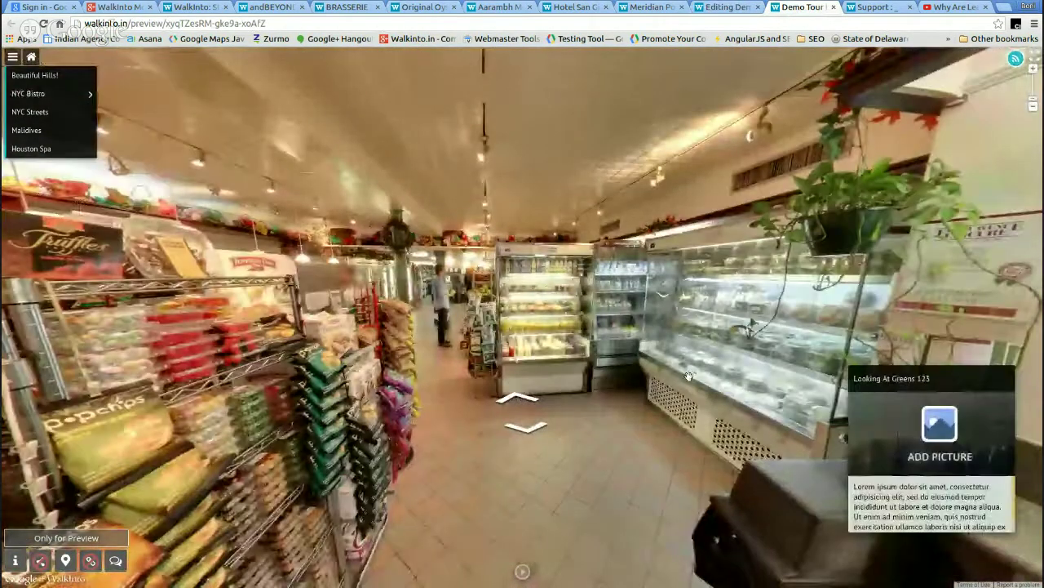
click(965, 379)
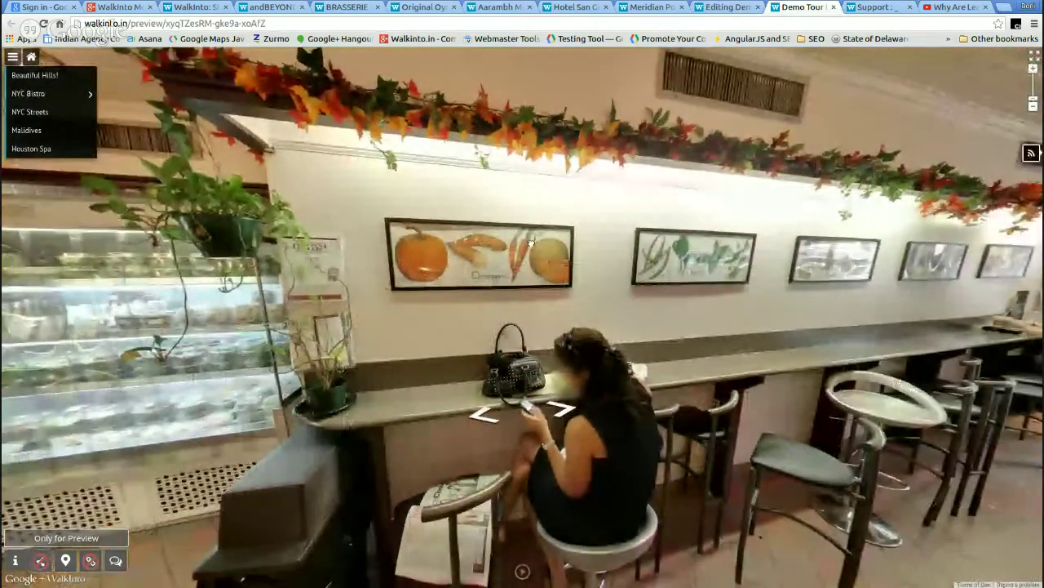
drag(529, 240, 384, 236)
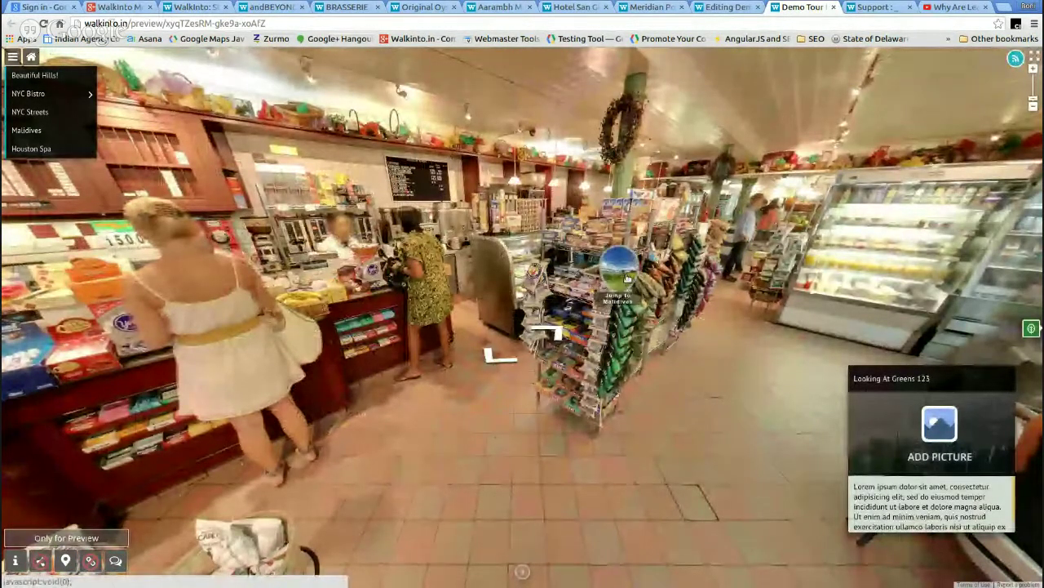
- Follow the Jump to Maldives link to the beach, return to NYC Bistro, and go back to the editor
click(623, 275)
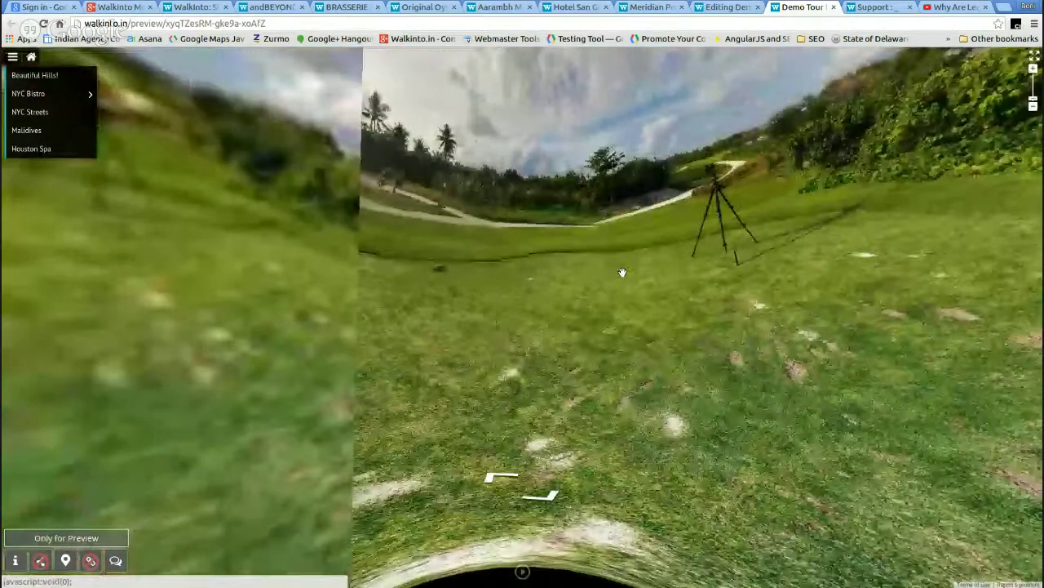
click(42, 95)
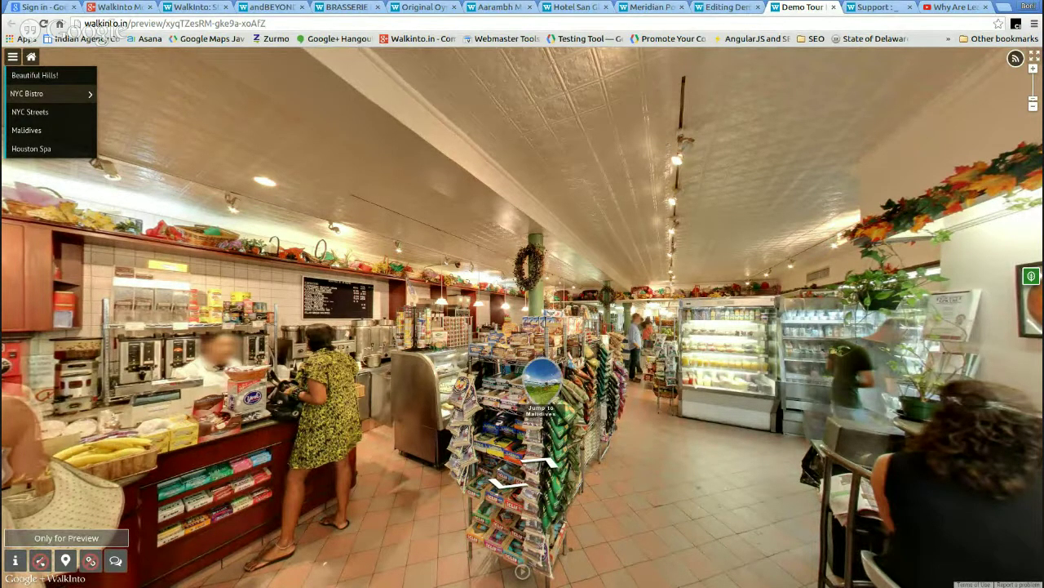
click(721, 8)
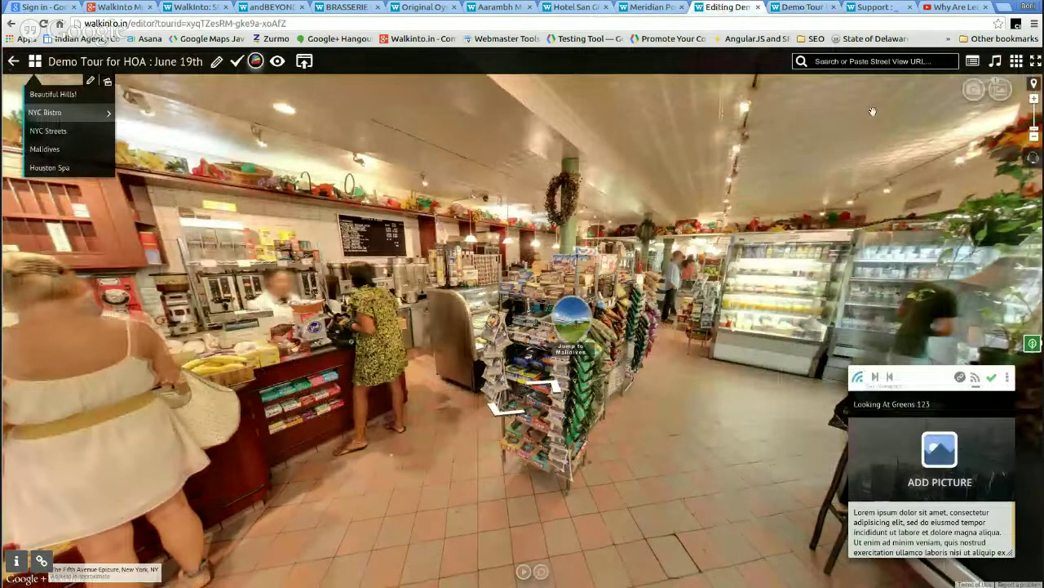
- In the classroom tour, view the Language Activities info panel, close it, then show its short card
click(653, 7)
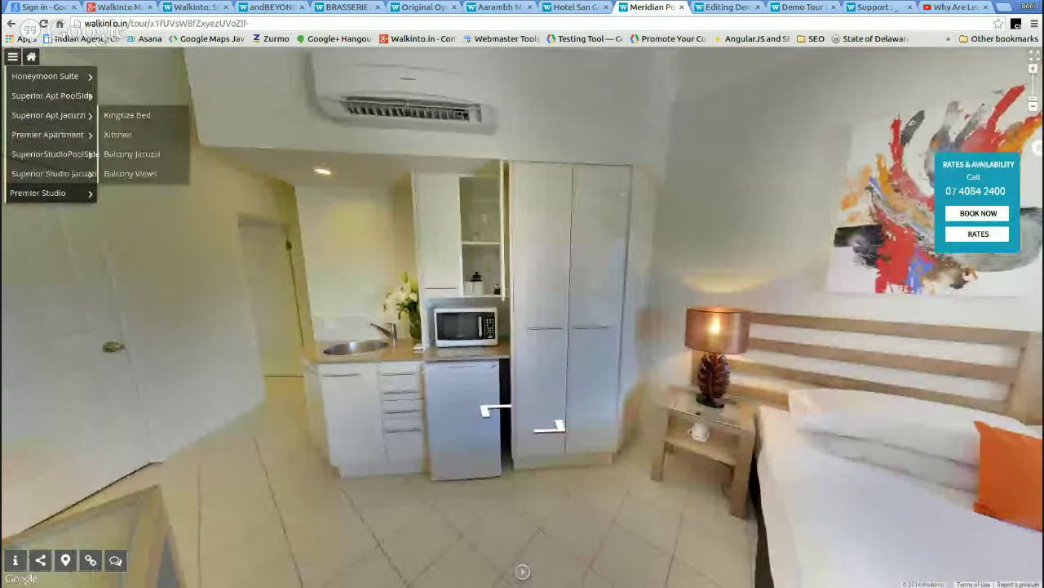
click(481, 8)
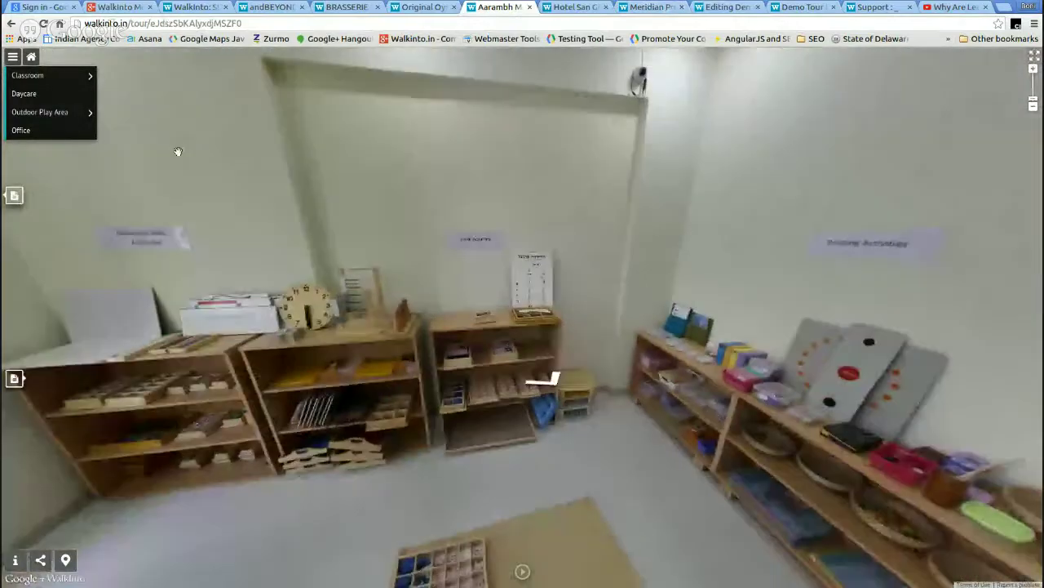
mouse_move(20, 70)
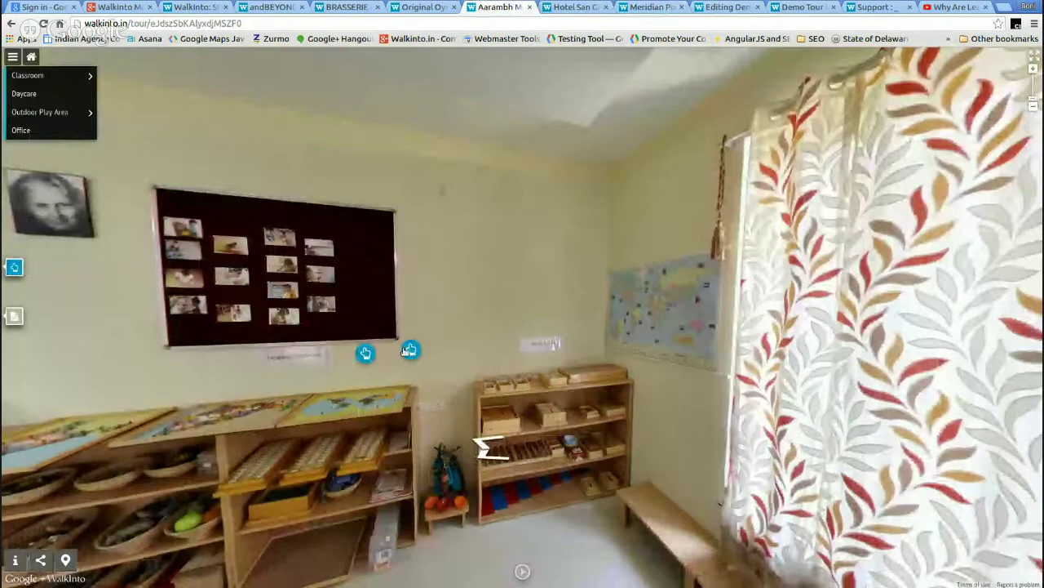
click(411, 350)
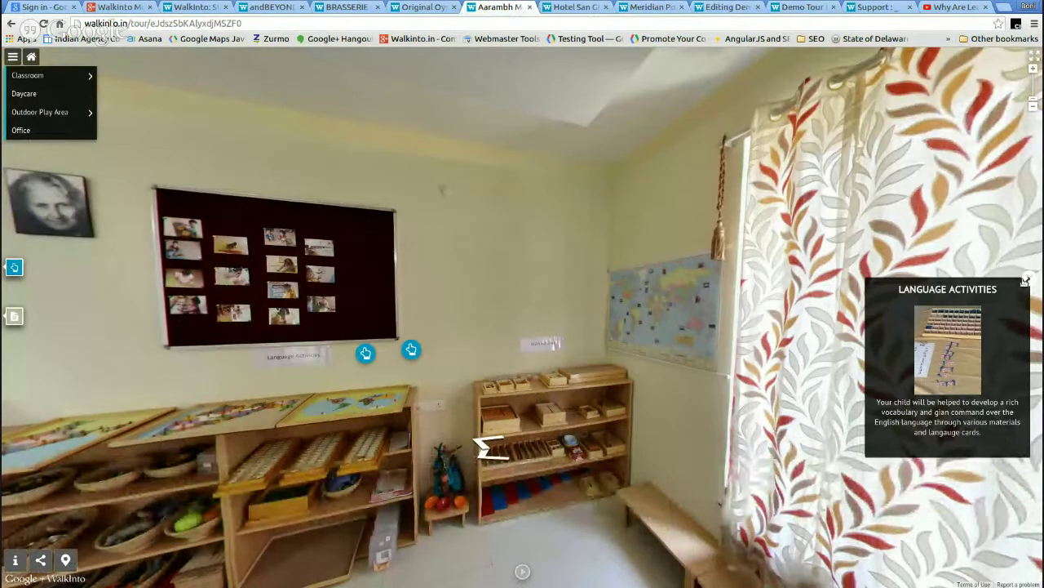
click(1024, 280)
click(366, 354)
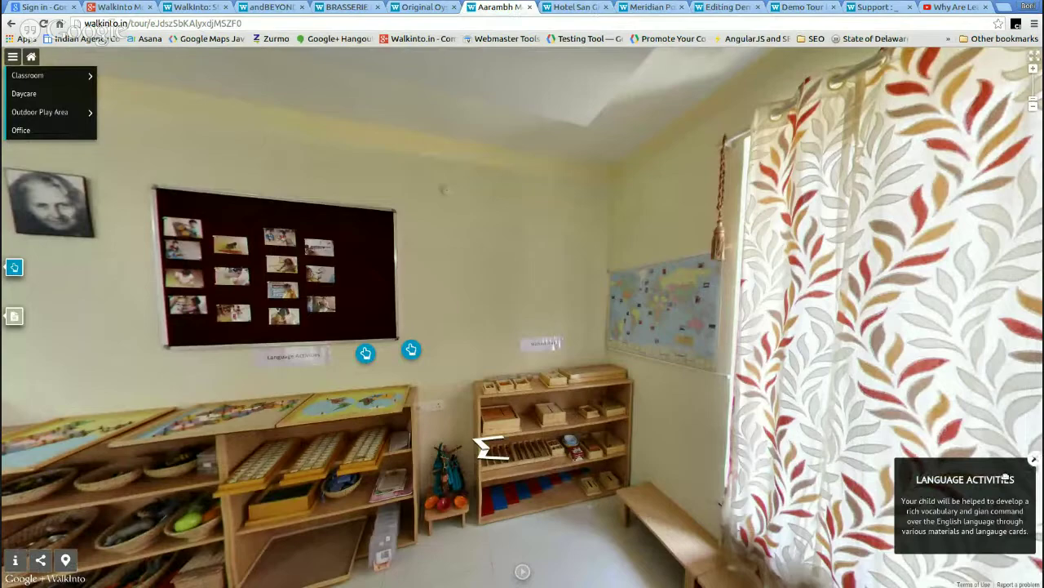
- Walk through the classroom and the Daycare hallway, then approach the restaurant tour's building entrance
click(225, 177)
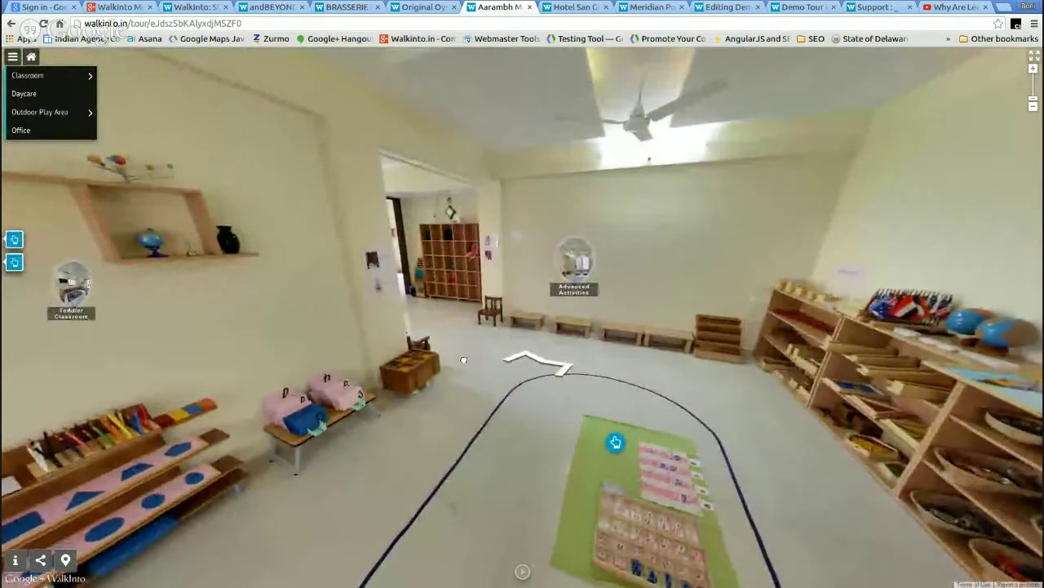
click(463, 360)
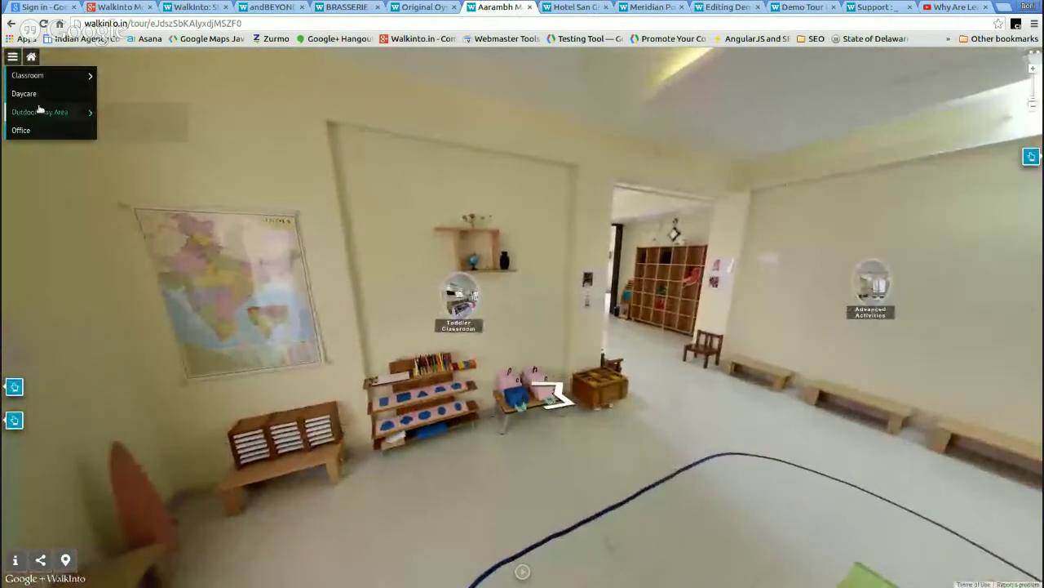
click(24, 94)
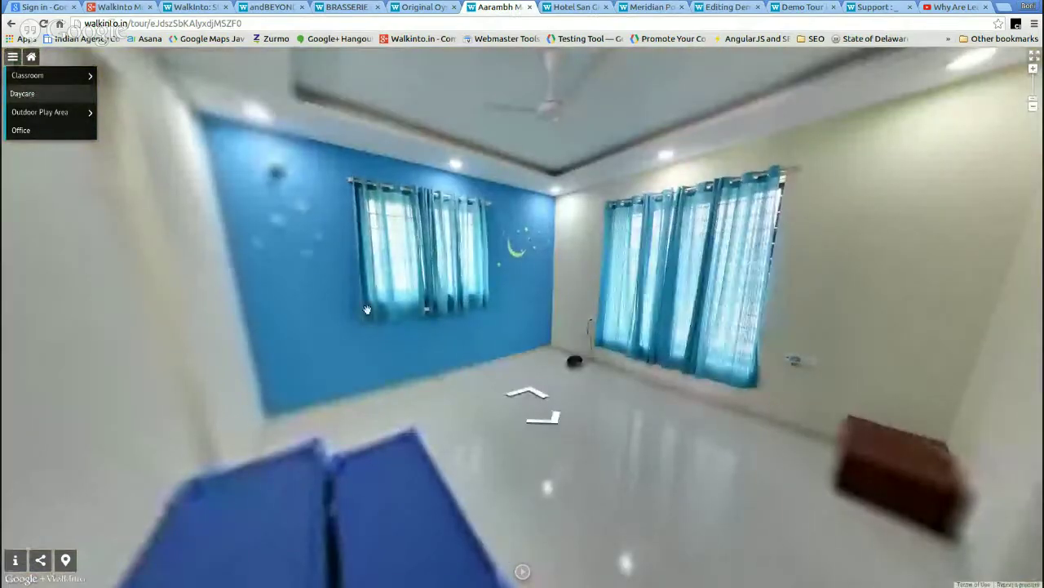
click(832, 305)
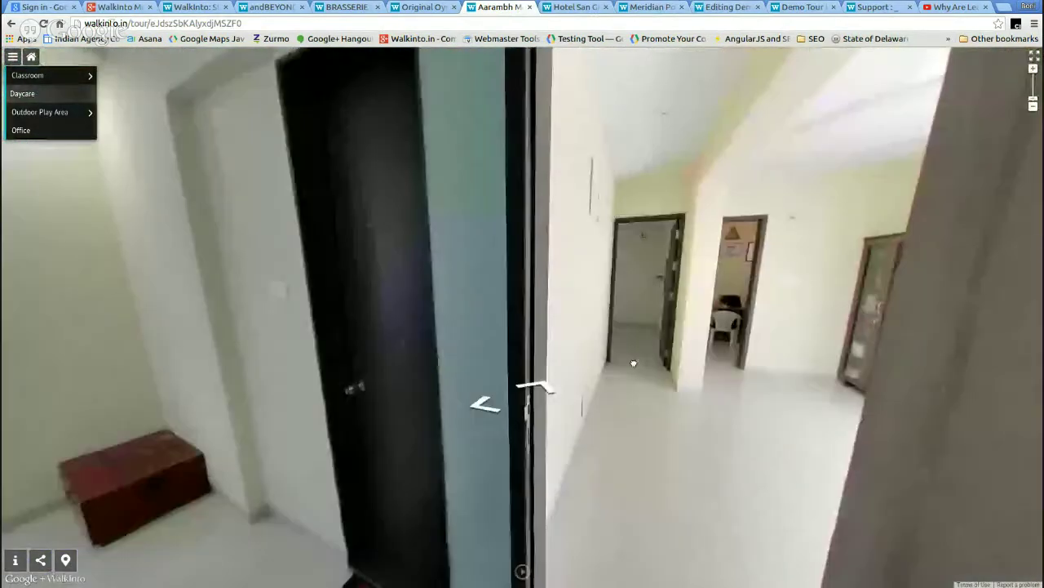
click(633, 362)
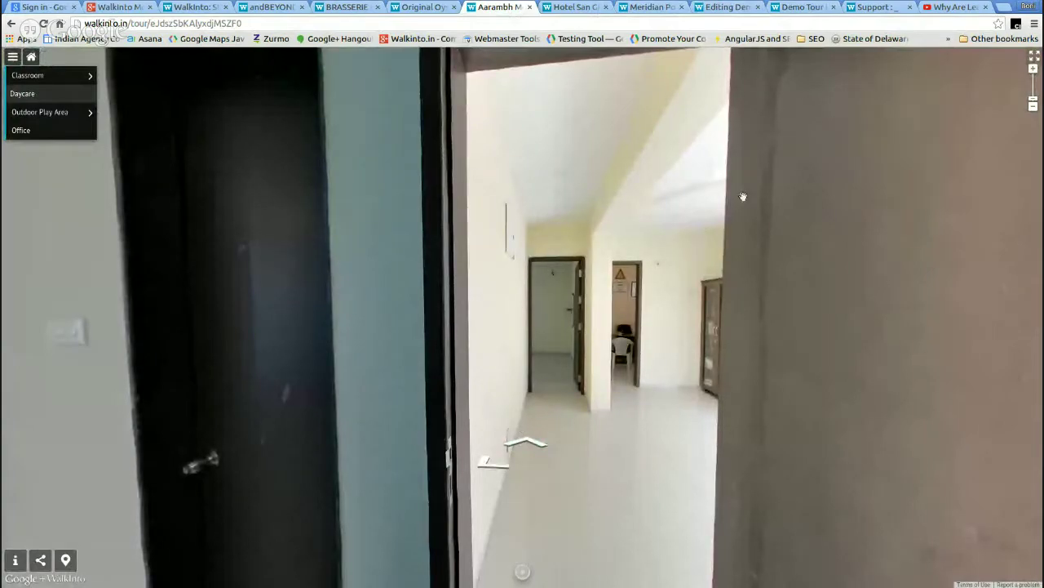
click(212, 243)
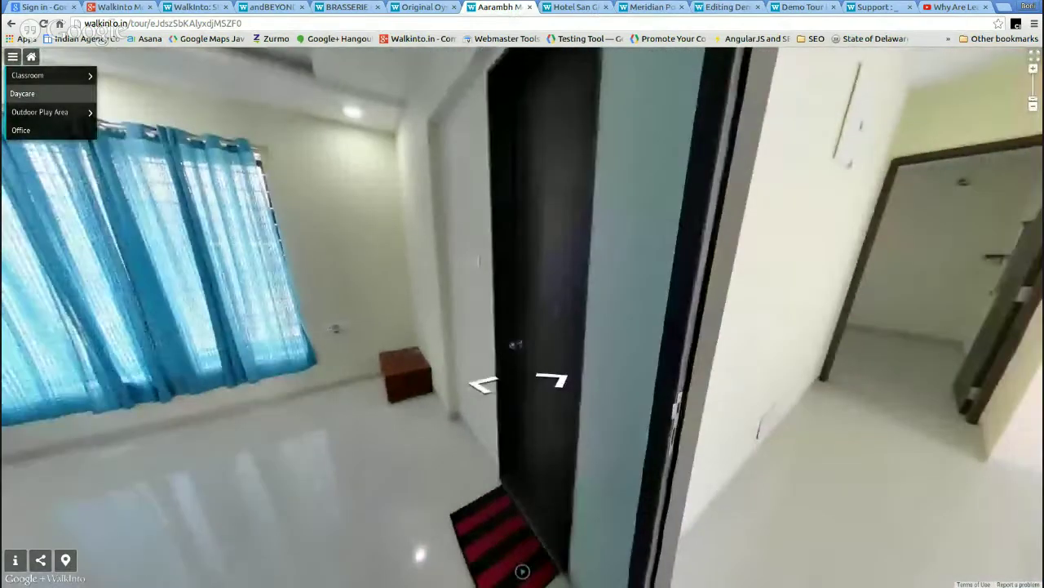
click(412, 8)
click(262, 287)
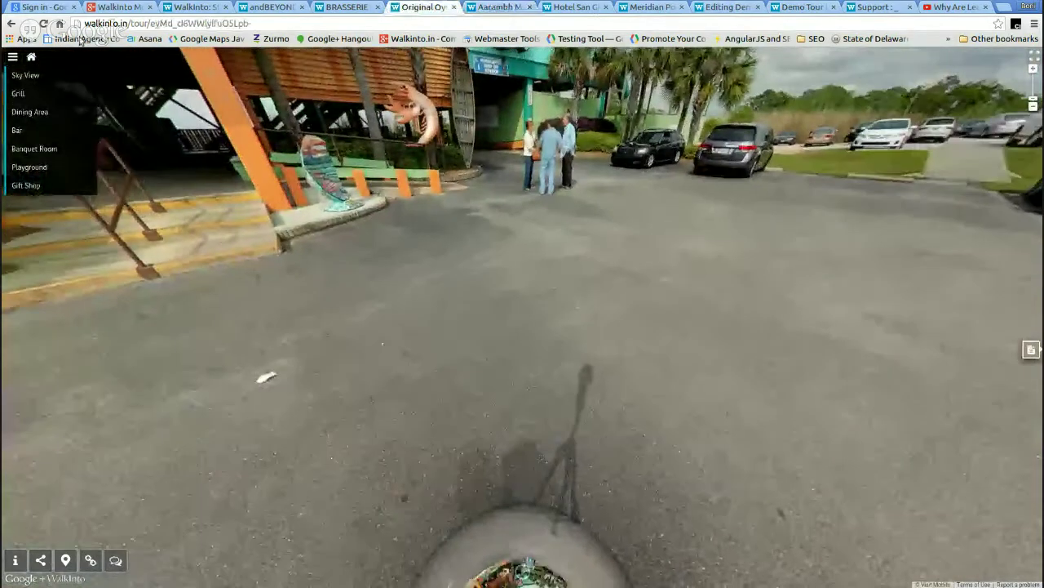
- Go from Sky View to the Demo Tour editor and move inside NYC Bistro near the counter
click(31, 58)
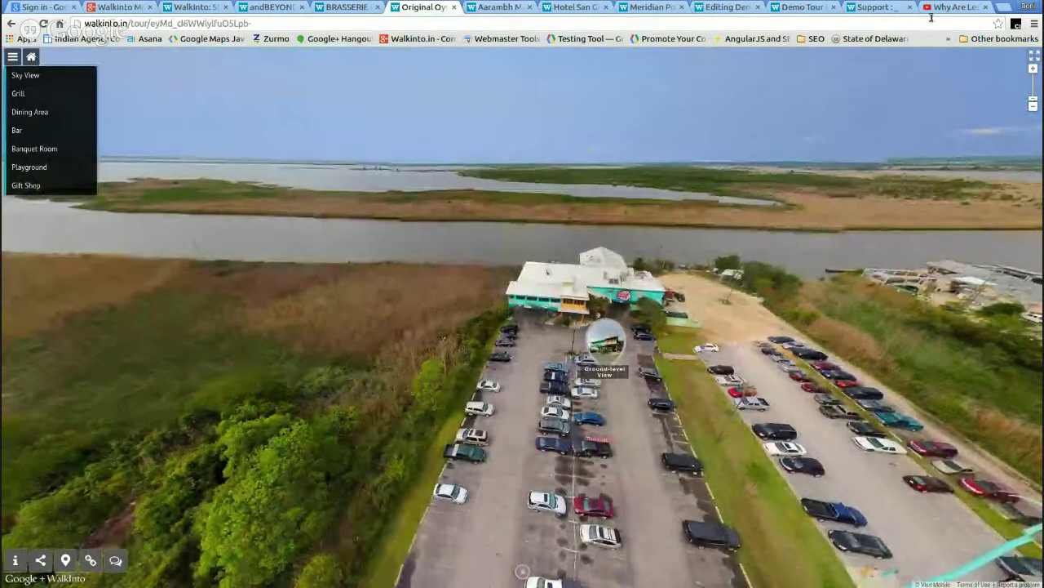
click(804, 8)
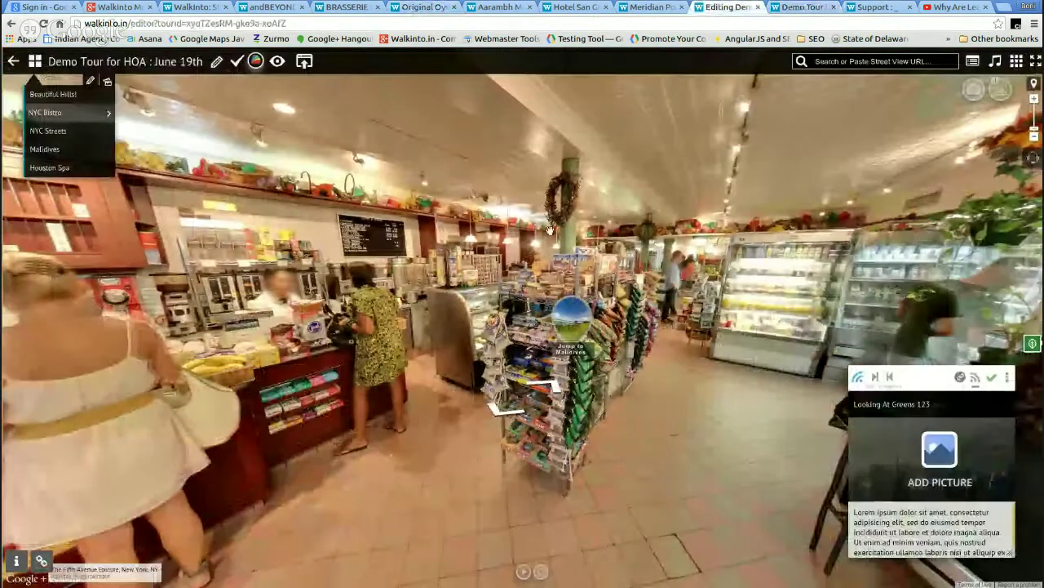
click(648, 302)
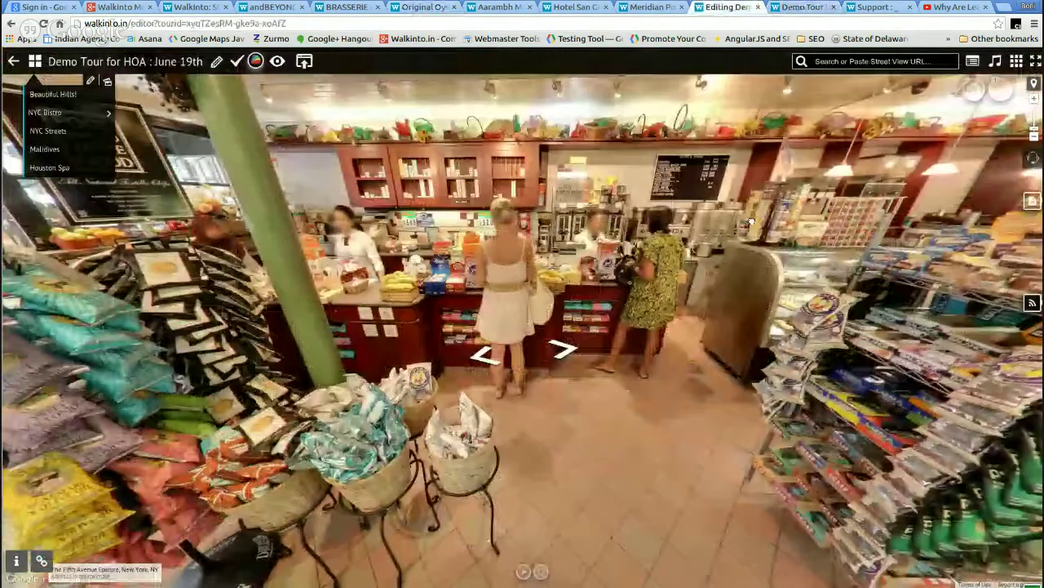
click(651, 302)
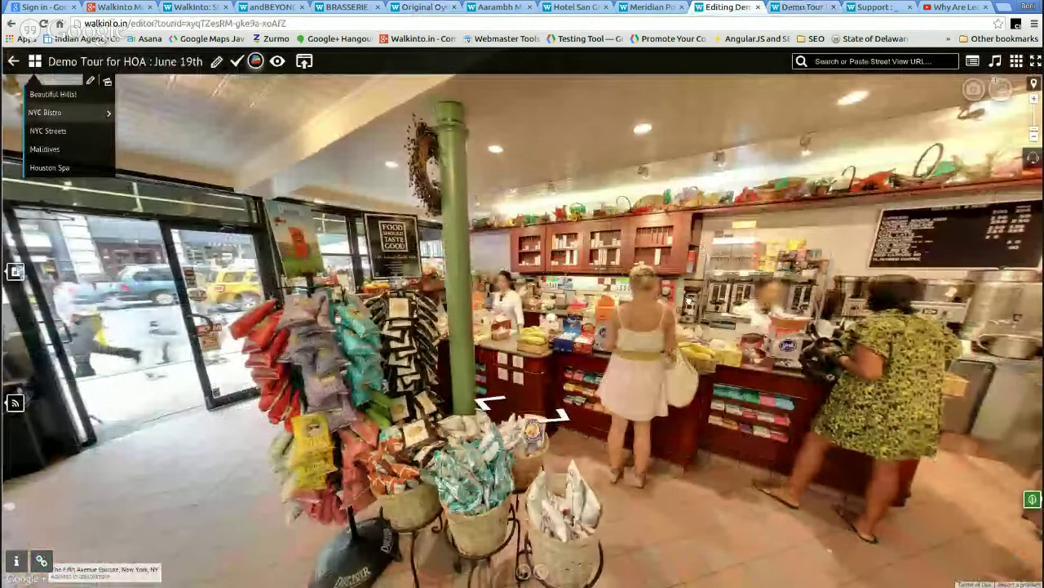
click(688, 300)
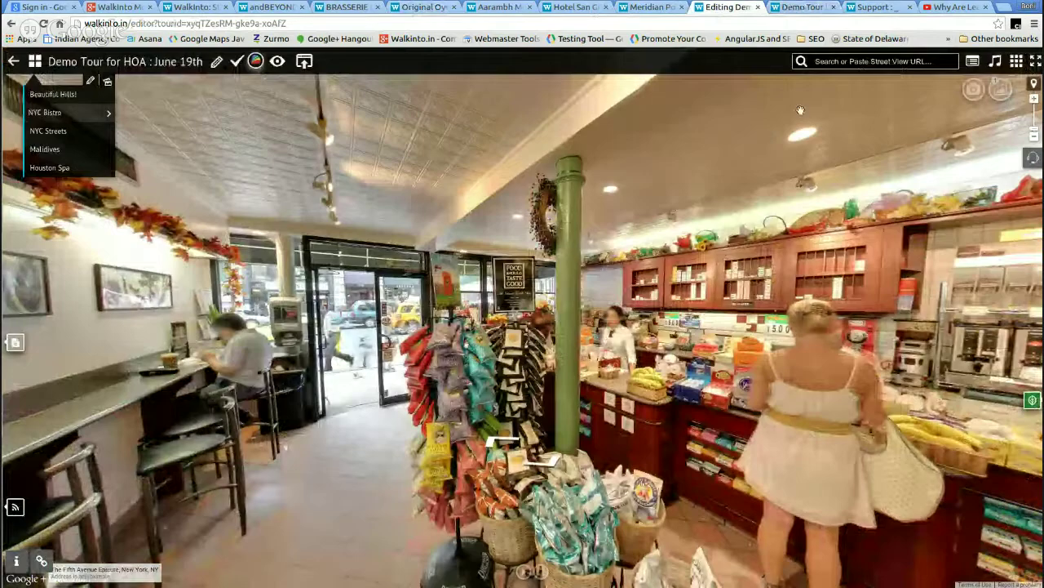
- Add a YouTube video tourcard and save its spot beside the green pillar
click(971, 63)
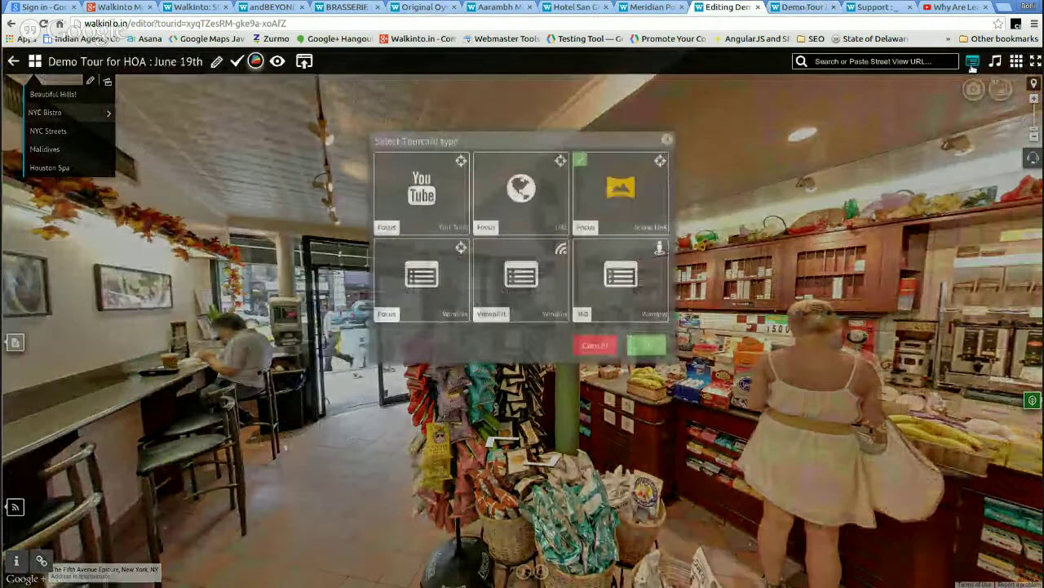
click(427, 204)
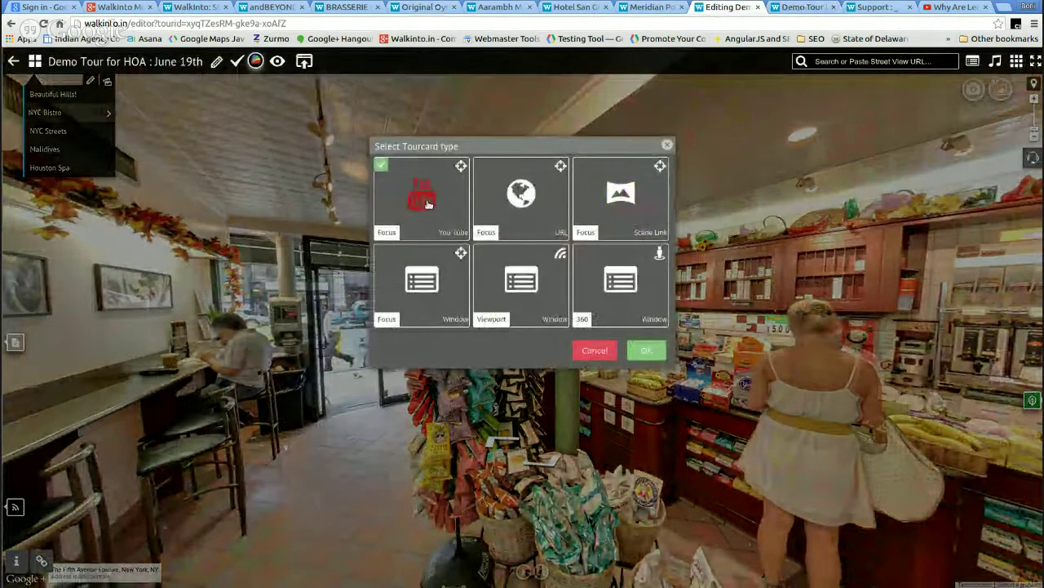
click(648, 350)
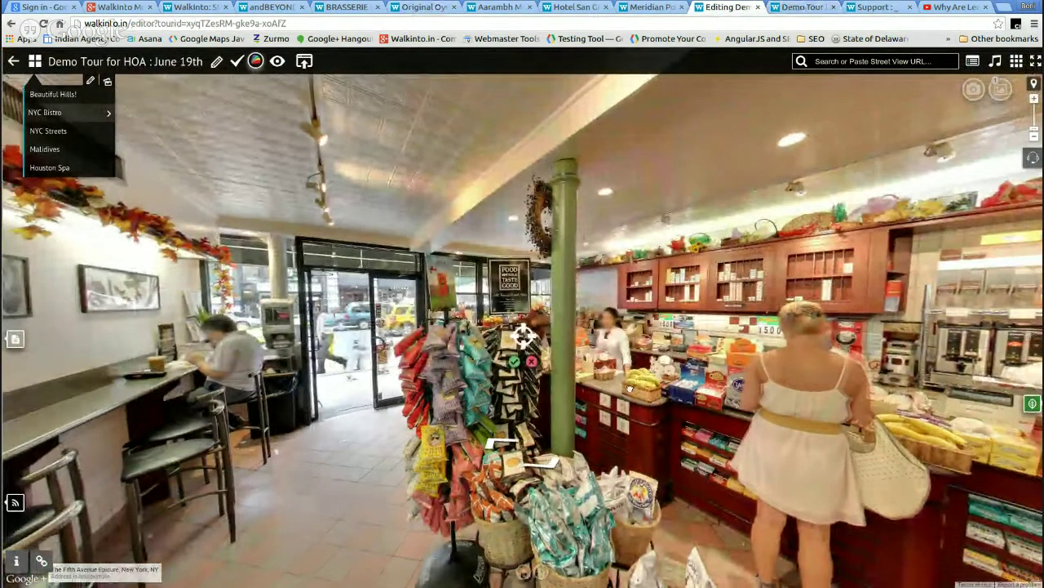
drag(628, 388, 598, 394)
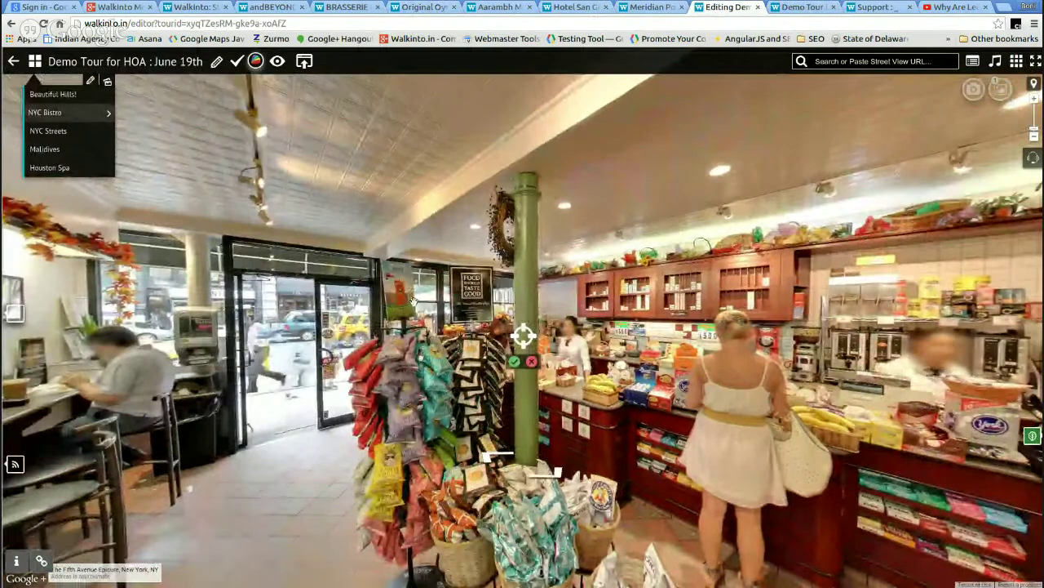
click(514, 363)
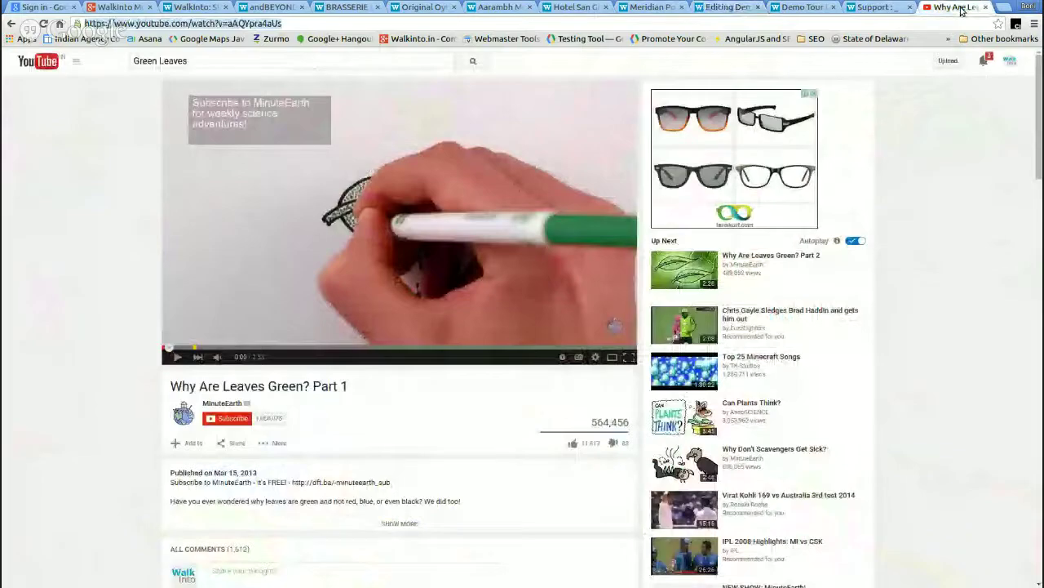
- Copy the leaves video's web address from the YouTube page
click(956, 7)
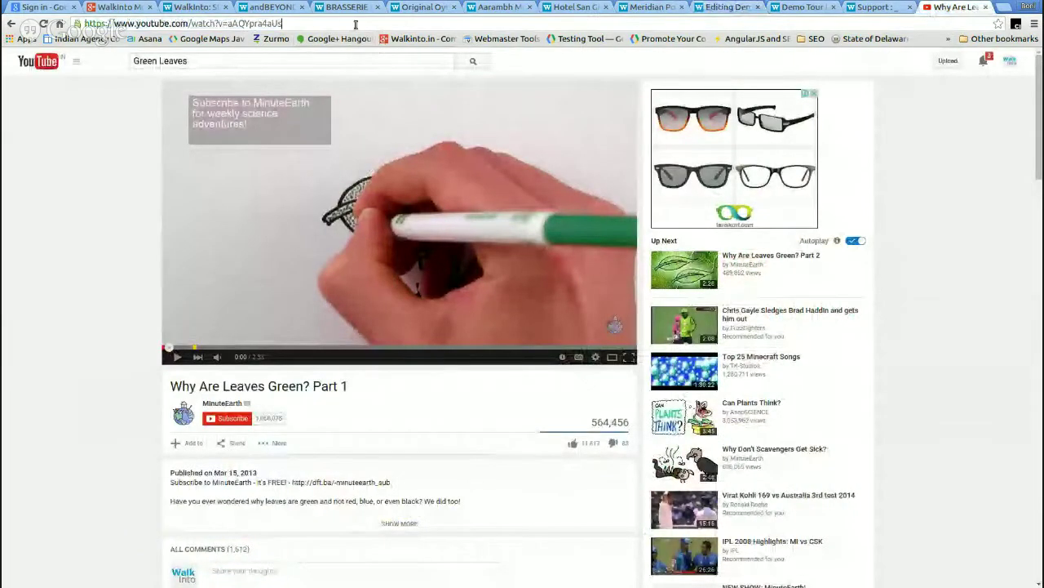
click(356, 25)
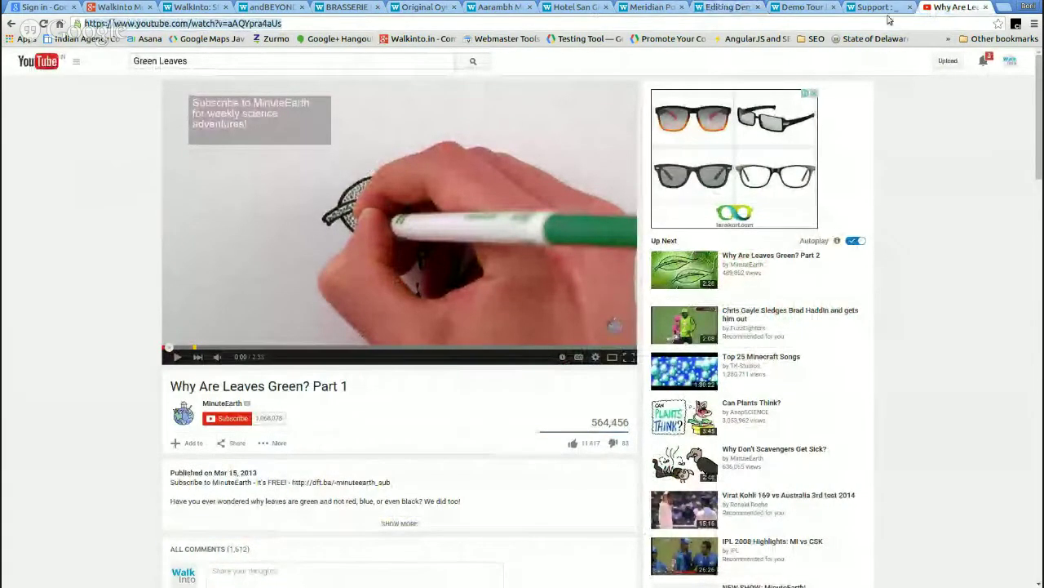
click(726, 7)
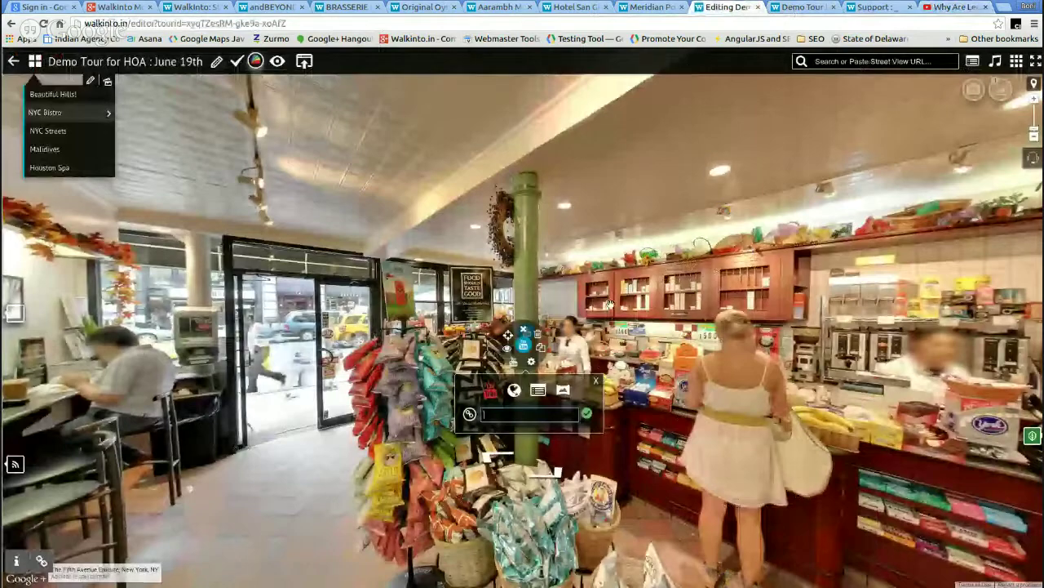
- Paste the YouTube link into the tourcard and save it
click(512, 414)
text(https://www.youtube.com/watch?v=aAQYpra4eUs)
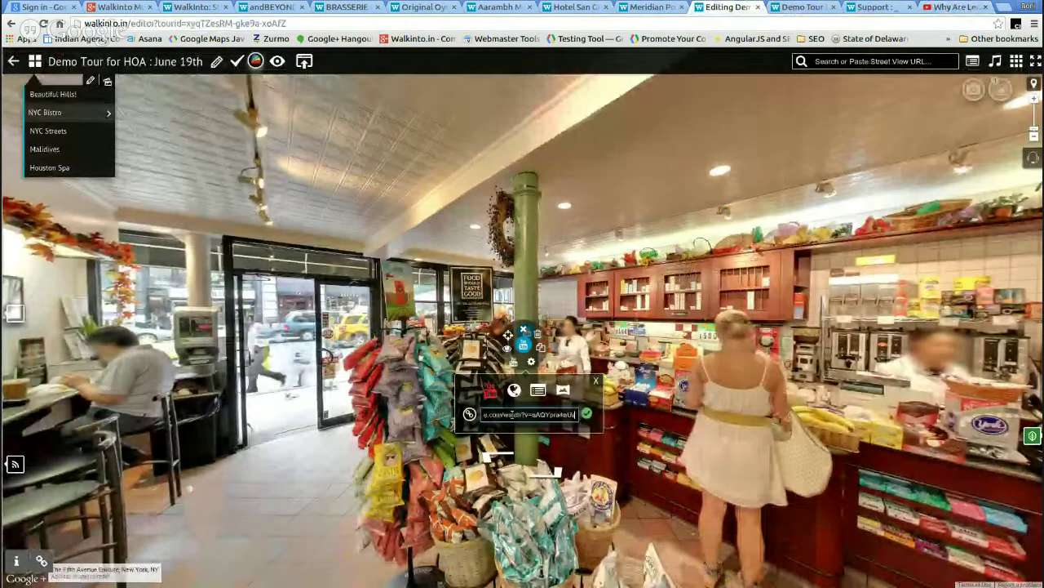
click(587, 413)
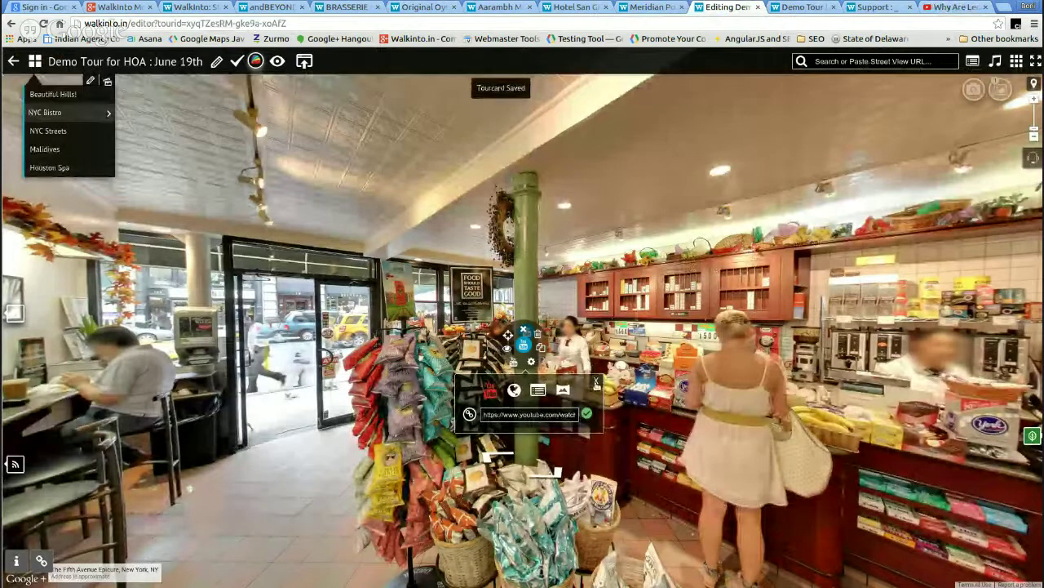
click(596, 380)
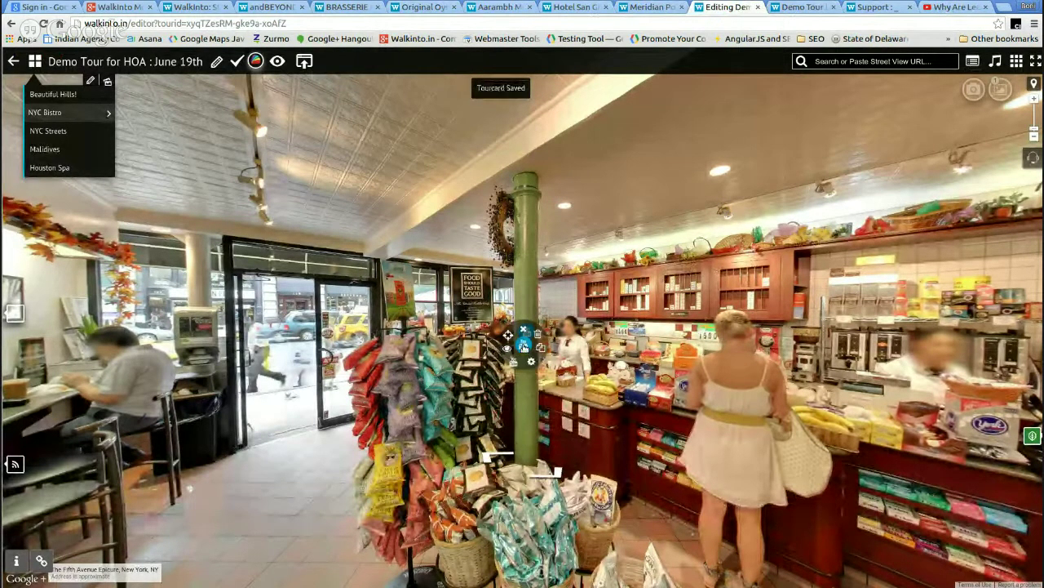
- Make the tourcard icon red, pick a 'video' icon, and save the tourcard
click(524, 346)
click(564, 346)
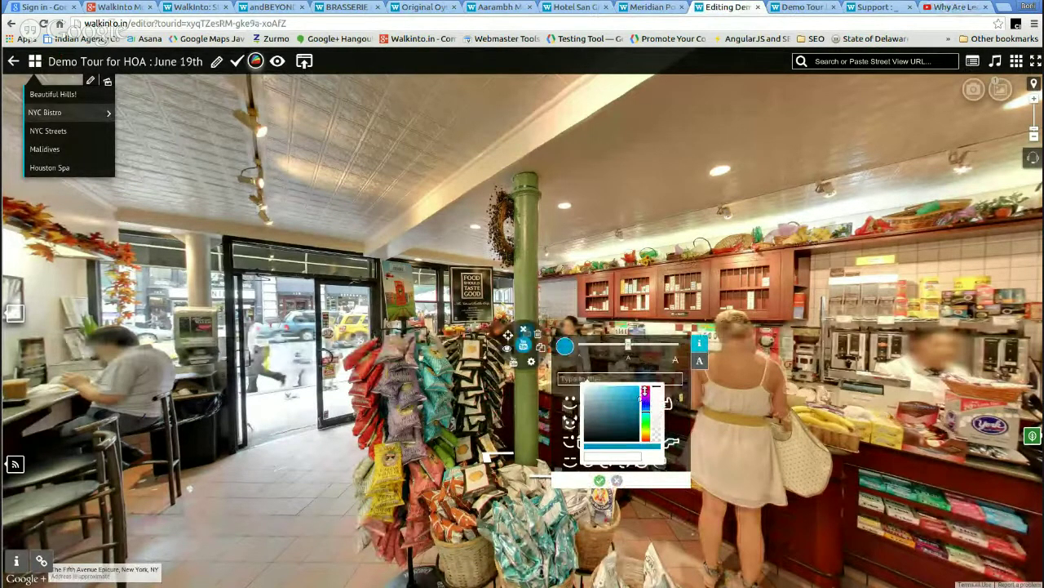
click(646, 390)
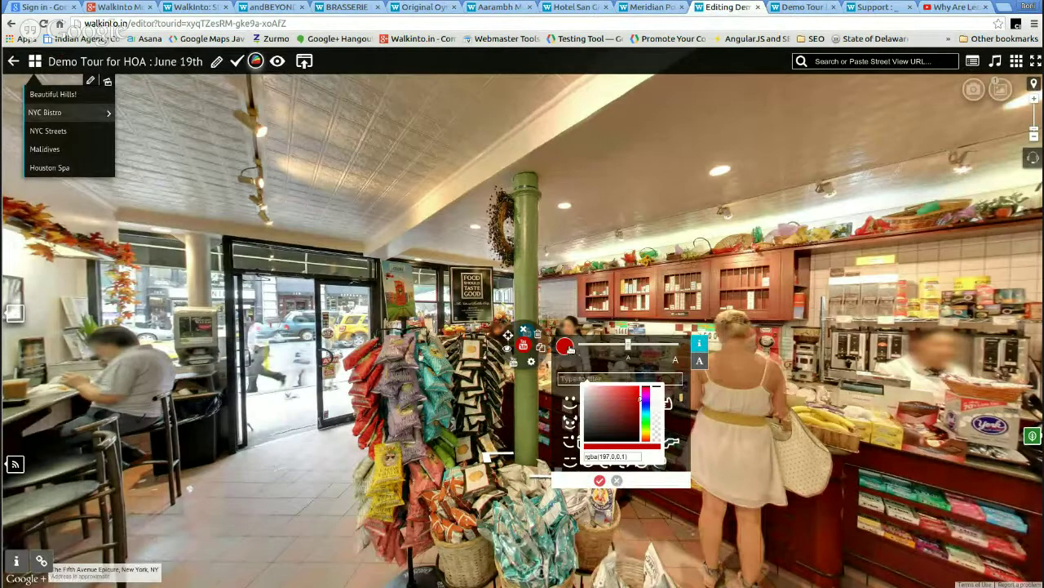
click(565, 346)
click(600, 377)
text(video)
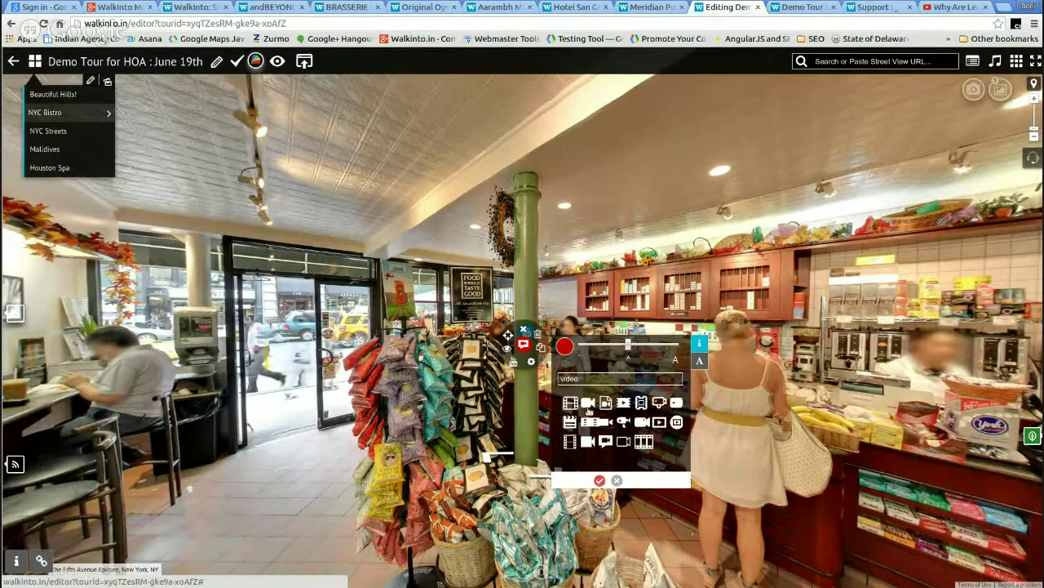
click(599, 482)
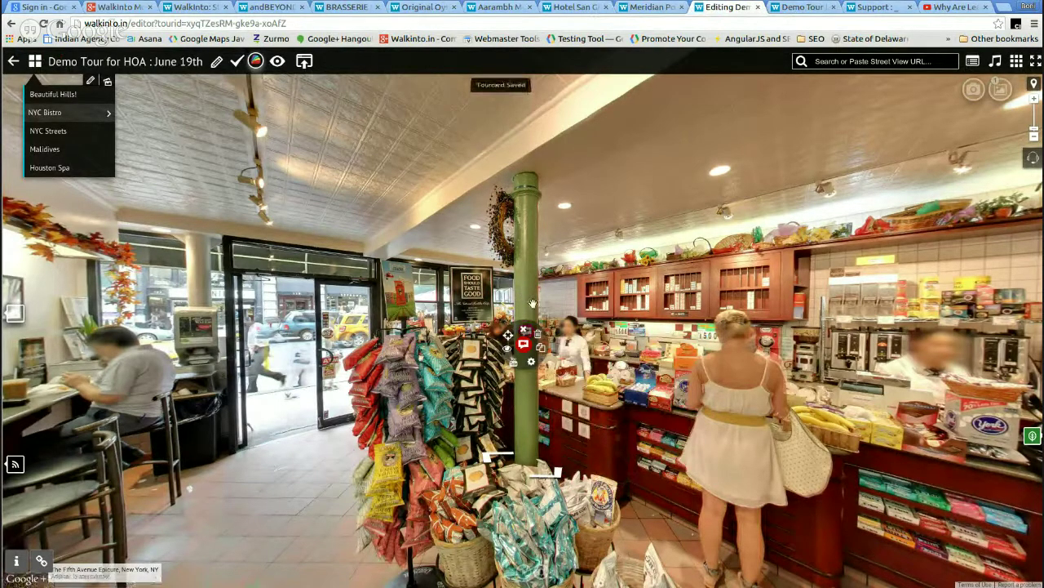
click(518, 275)
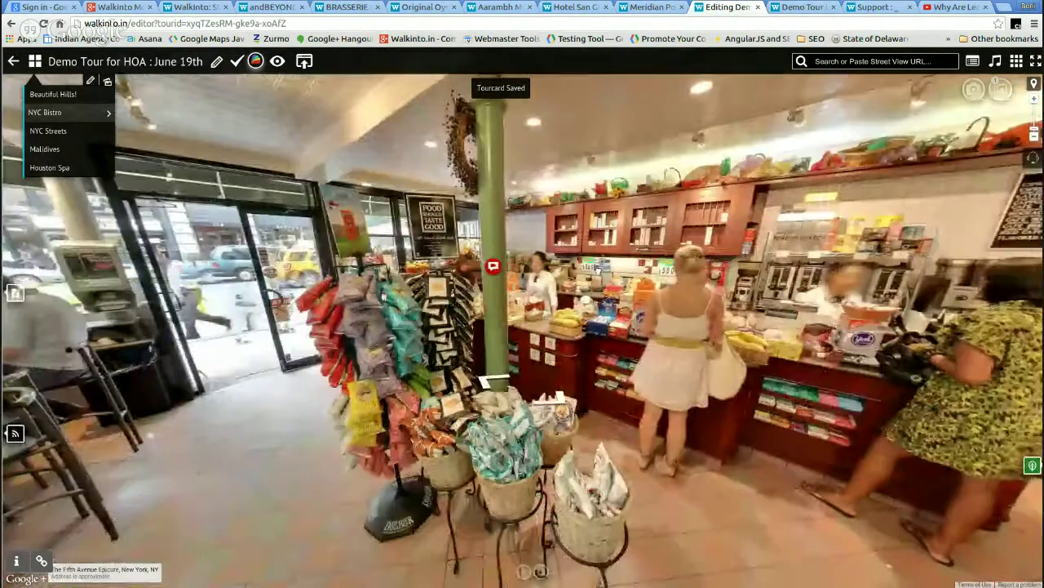
click(820, 6)
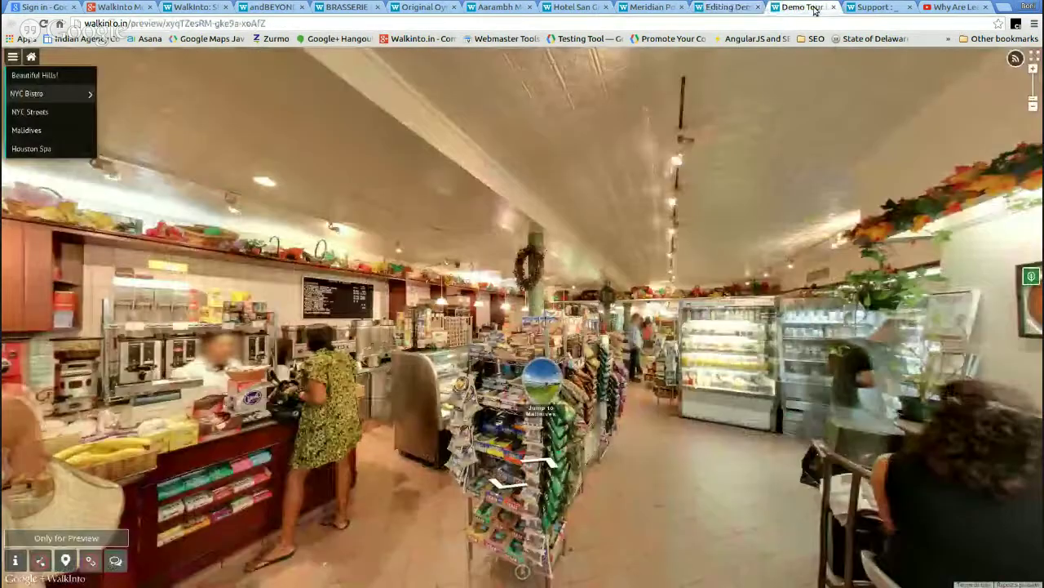
- Reload the preview and open NYC Bistro via NYC Streets, turning toward the pillar
click(42, 22)
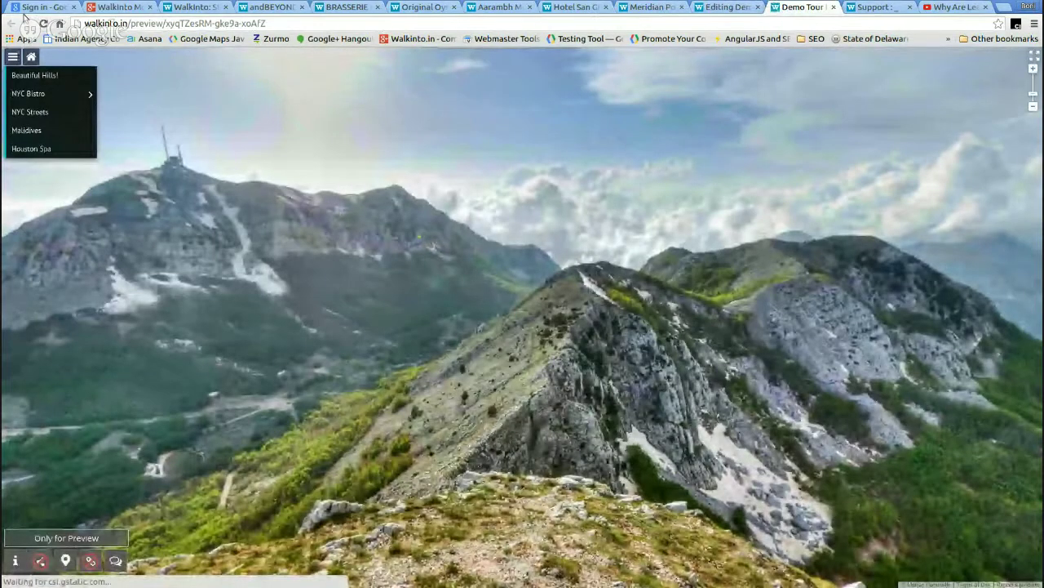
click(43, 112)
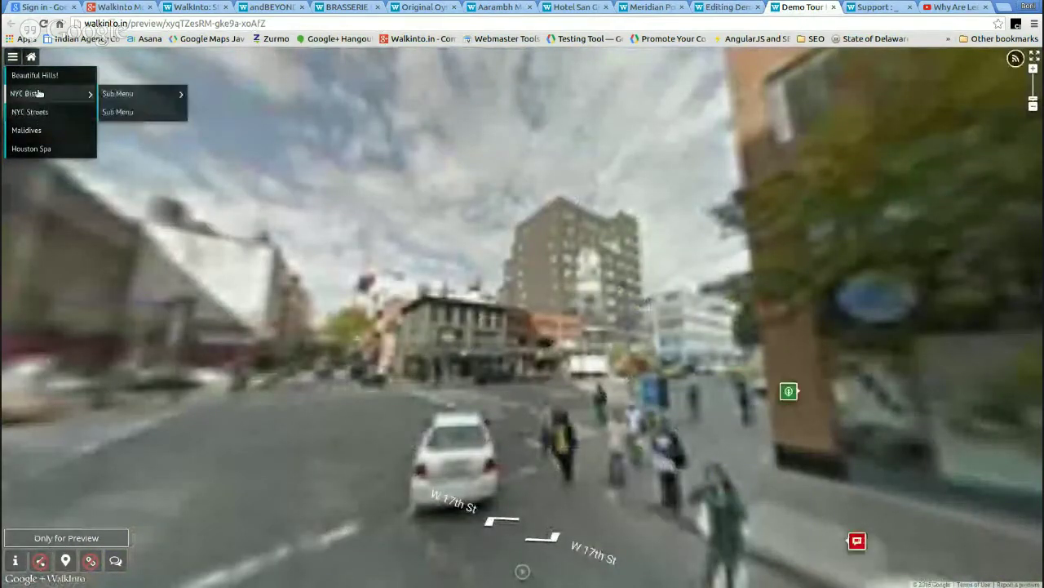
click(39, 94)
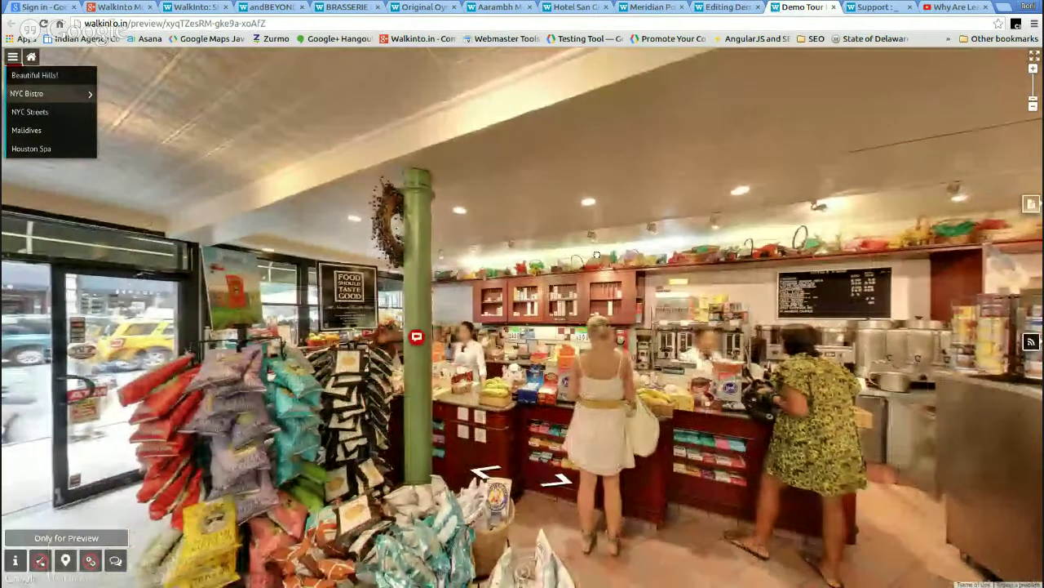
drag(596, 256, 658, 206)
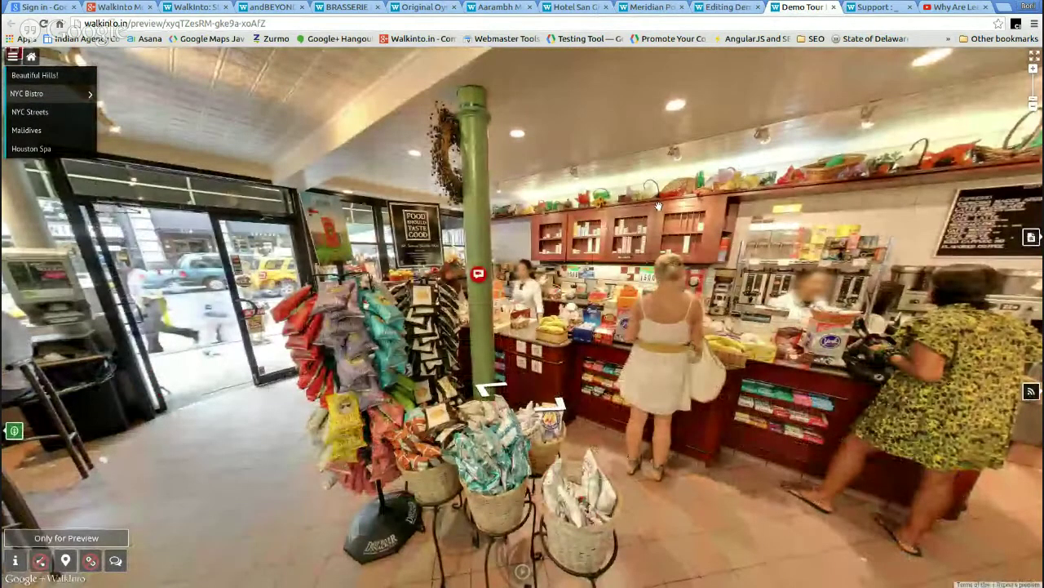
drag(559, 237, 567, 253)
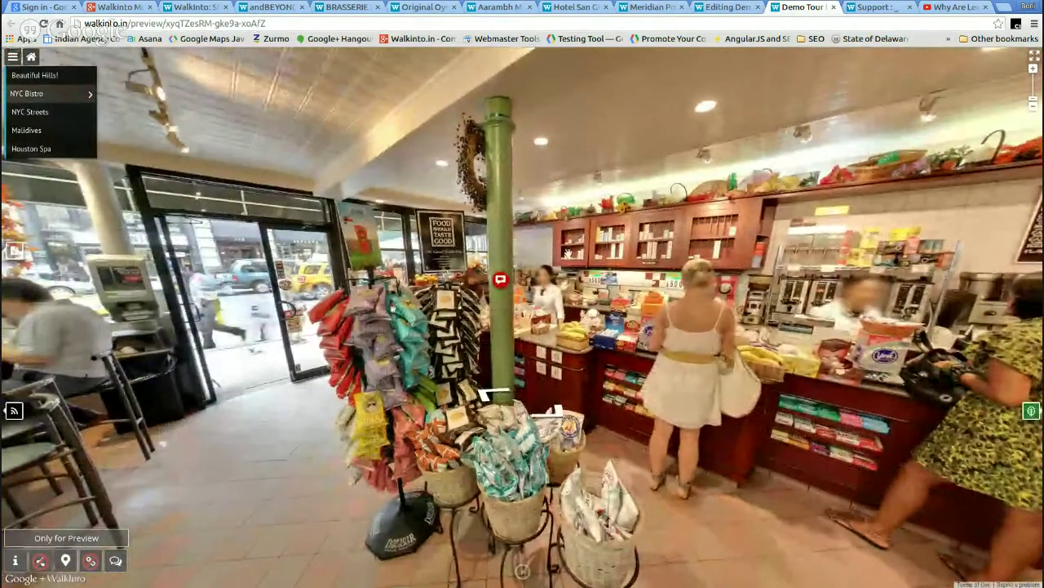
- Play the pillar hotspot's Minute Earth leaves video, then close it
click(501, 280)
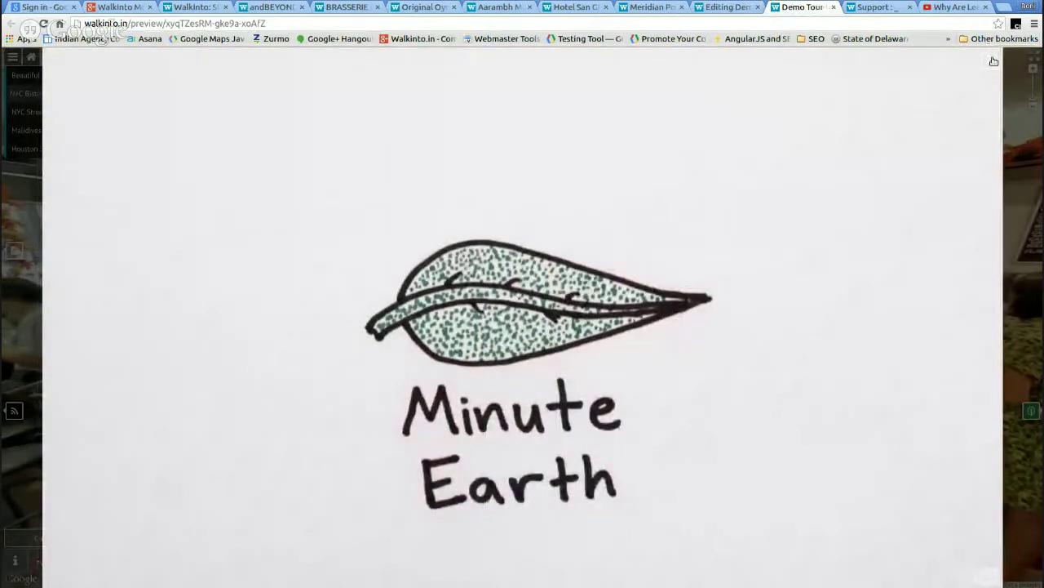
click(994, 61)
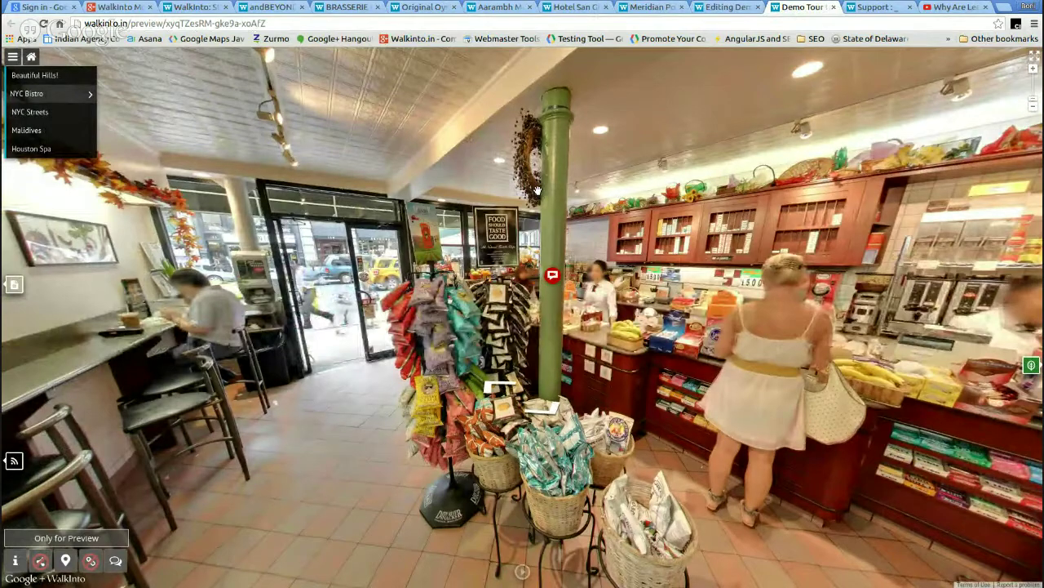
click(734, 7)
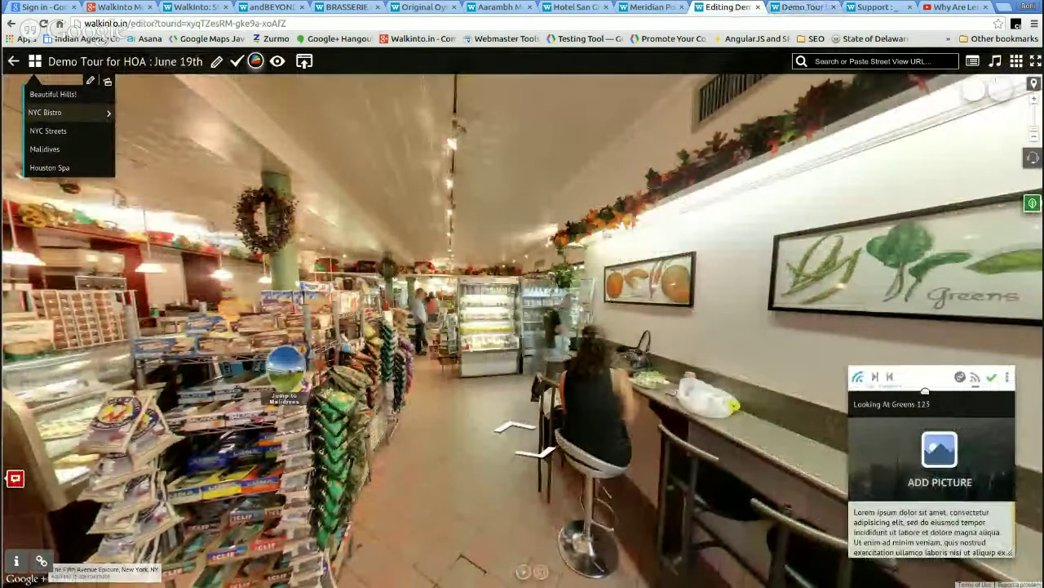
- Drag the Looking At Greens 123 tourcard up, then down to the lower right of the view
drag(924, 391, 949, 245)
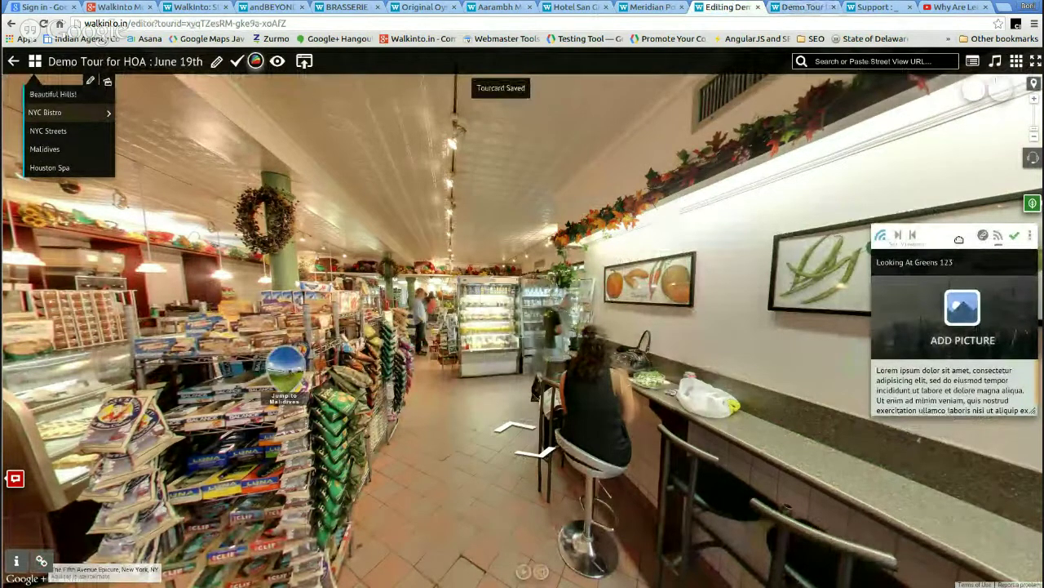
drag(958, 239, 957, 400)
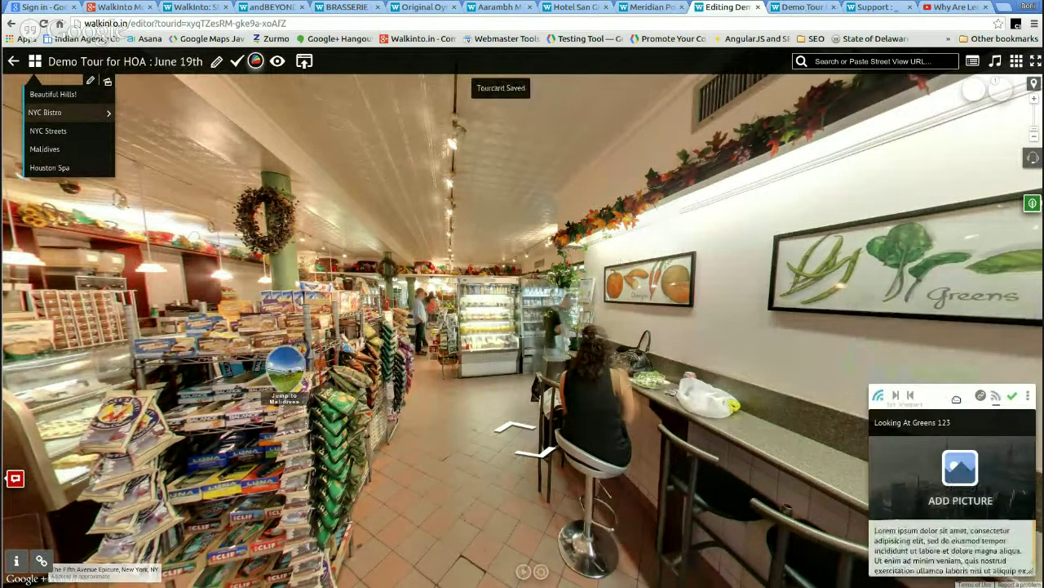
click(820, 10)
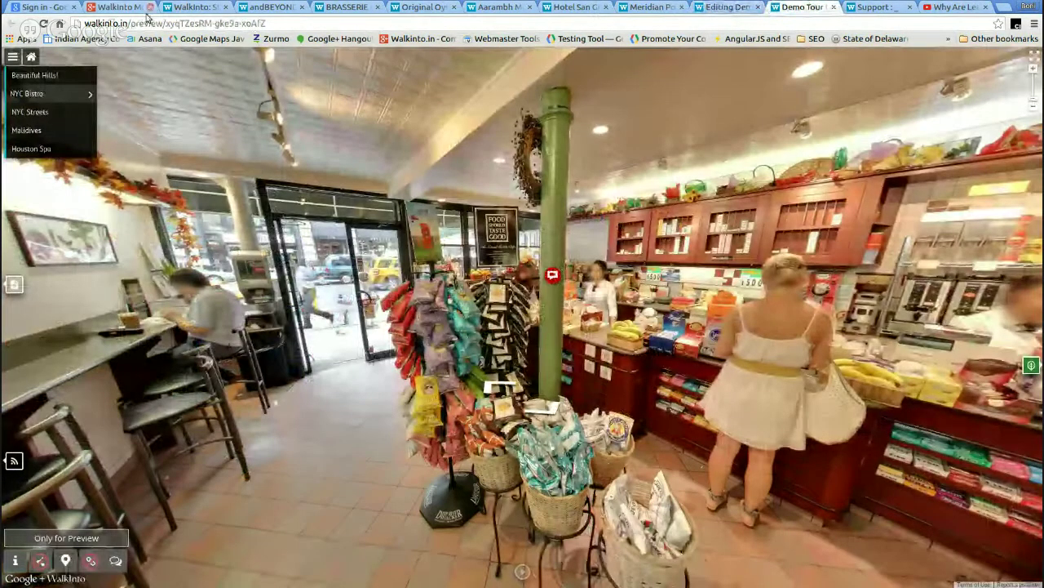
- Reload the preview, open NYC Bistro and step forward to the seating counter
click(43, 24)
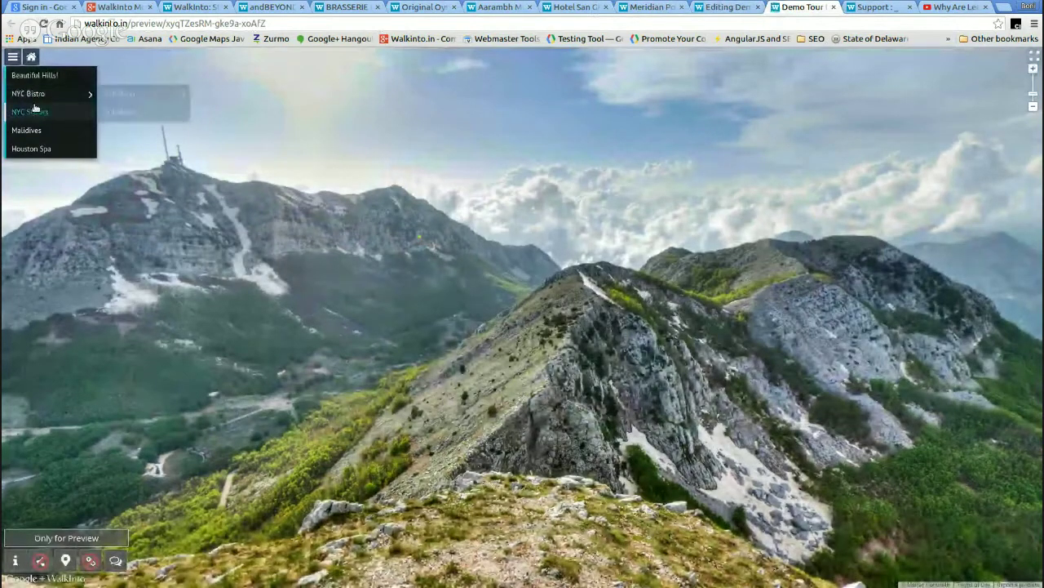
click(31, 97)
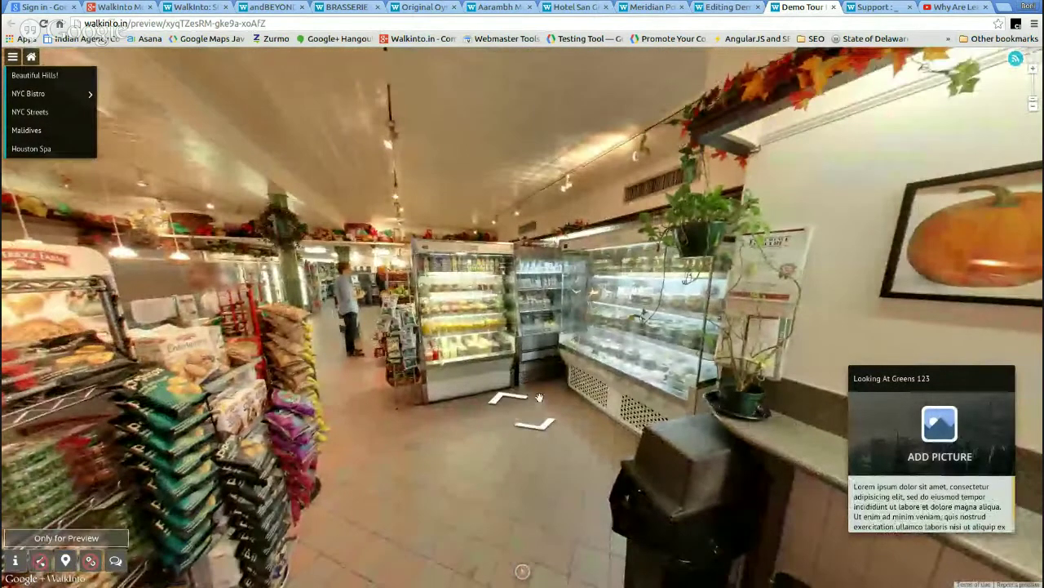
click(545, 426)
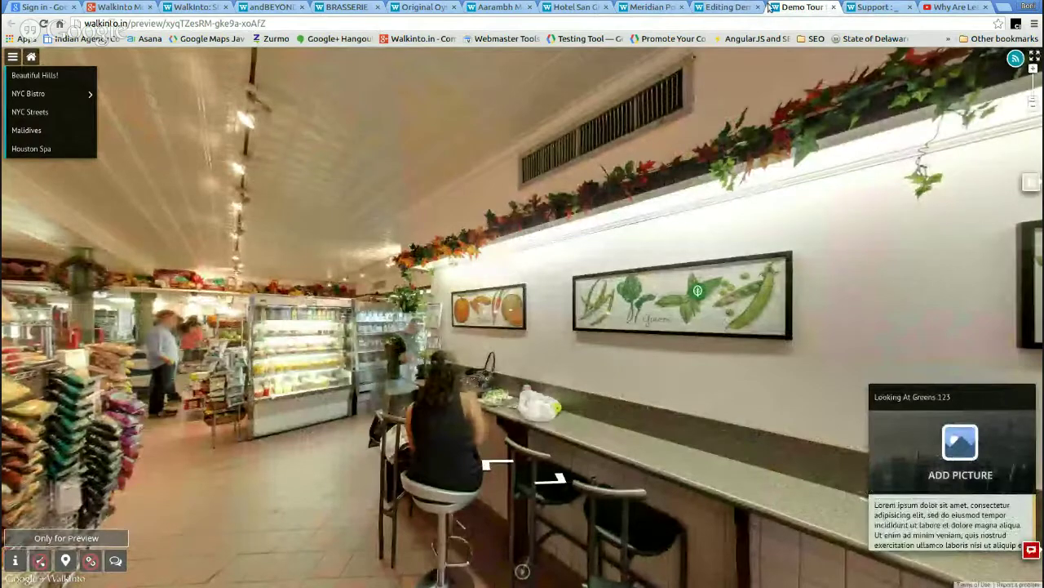
click(739, 10)
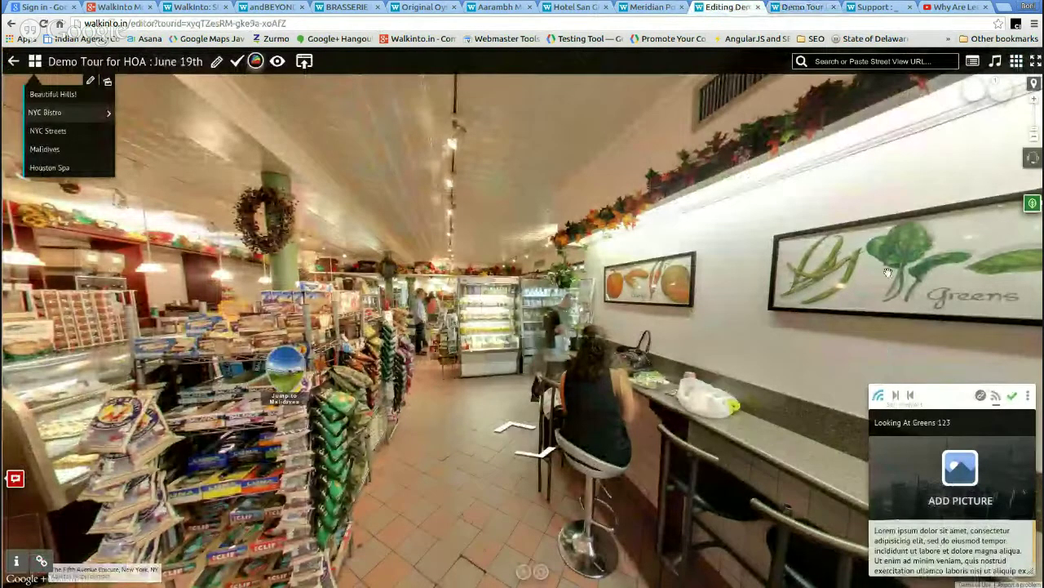
- Turn the bistro view toward the counter and Jump to Maldives hotspot, then open rotation settings
drag(351, 243, 550, 198)
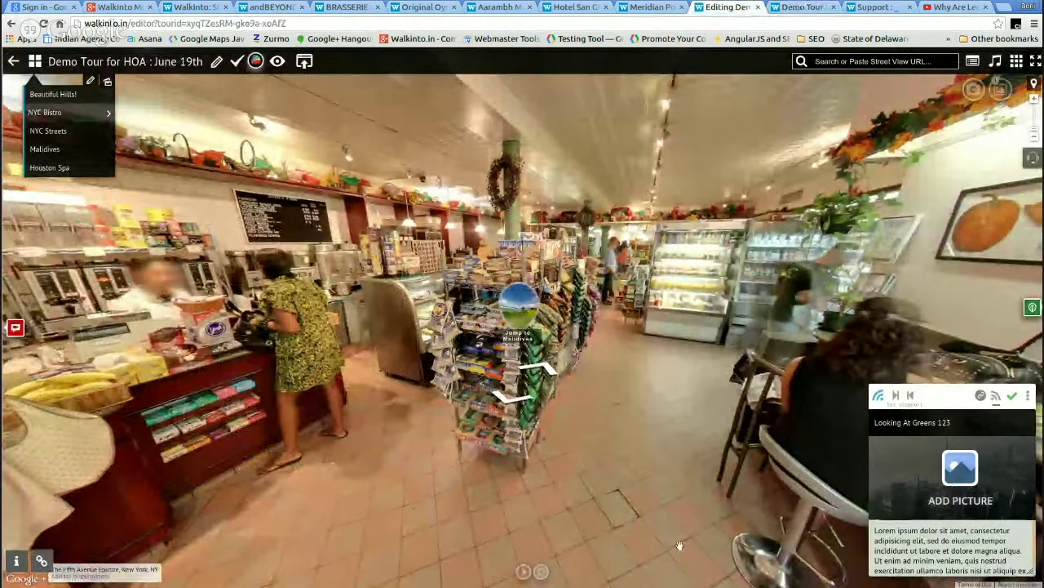
drag(520, 351, 539, 382)
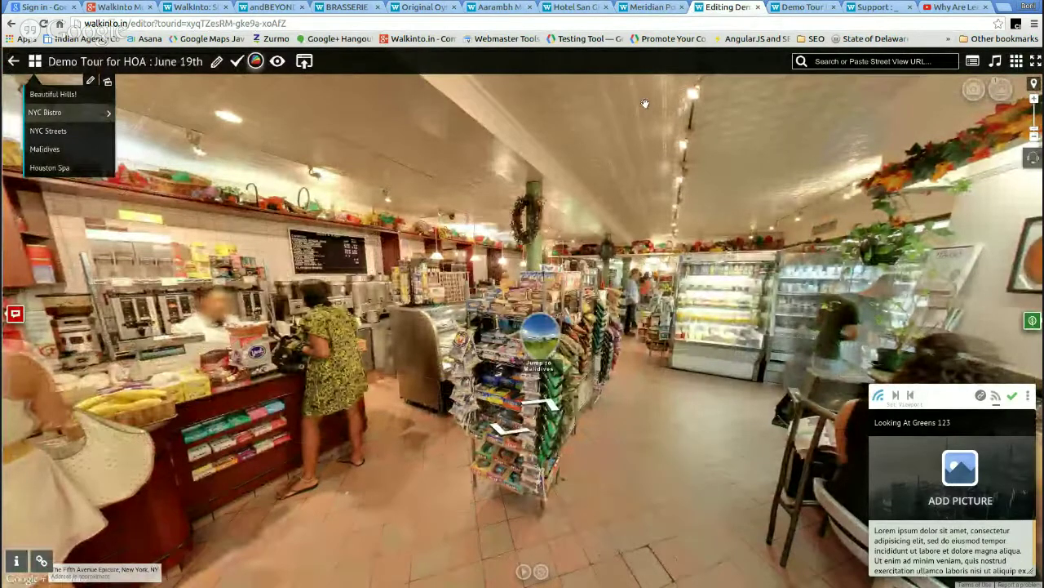
click(540, 572)
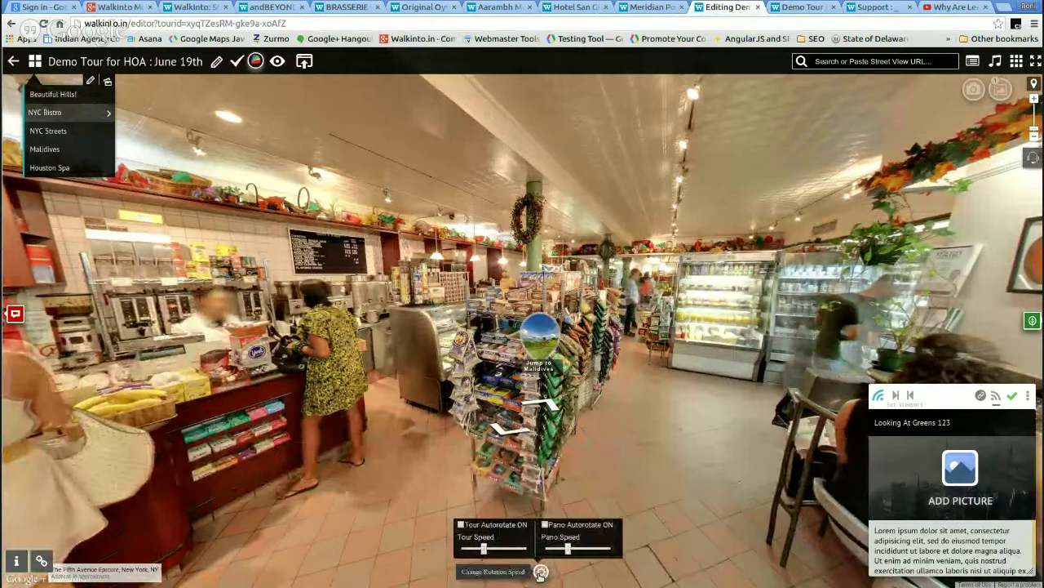
- Turn on tour and panorama autorotation and drag the Pano Speed slider higher
click(460, 525)
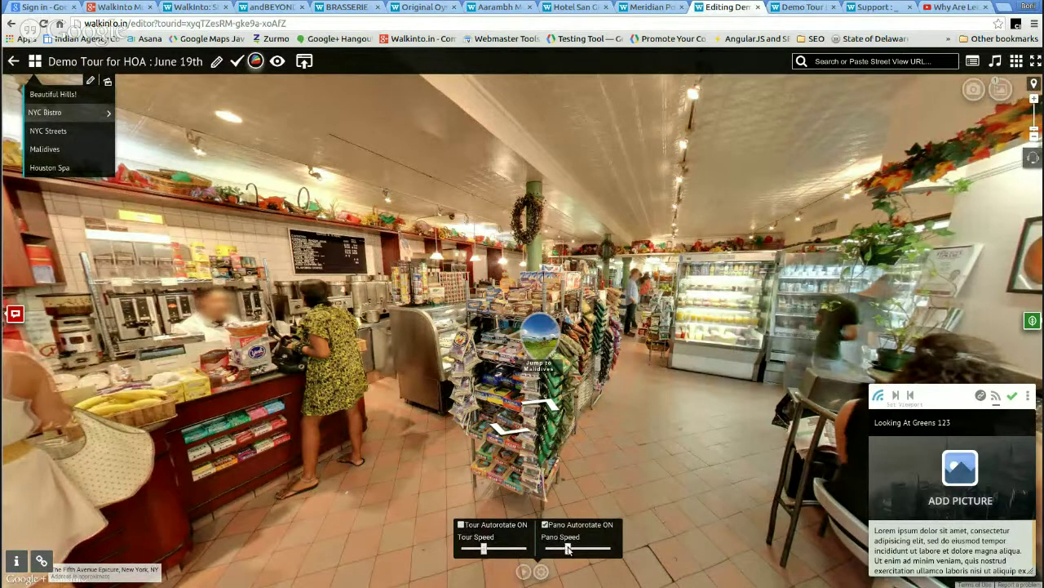
drag(567, 554, 594, 557)
click(814, 11)
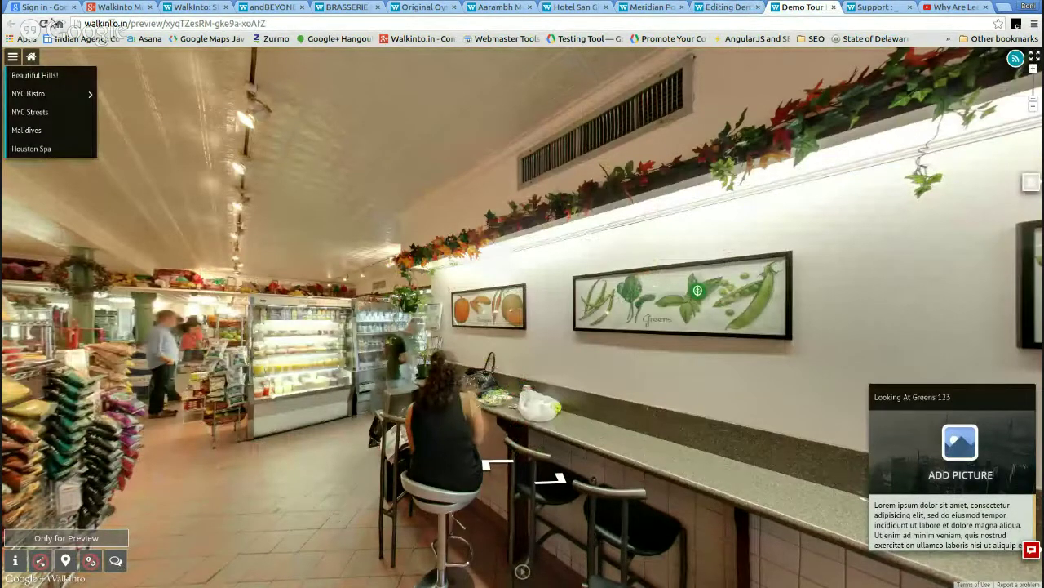
- Reload the Demo Tour preview, then close its tab
click(44, 26)
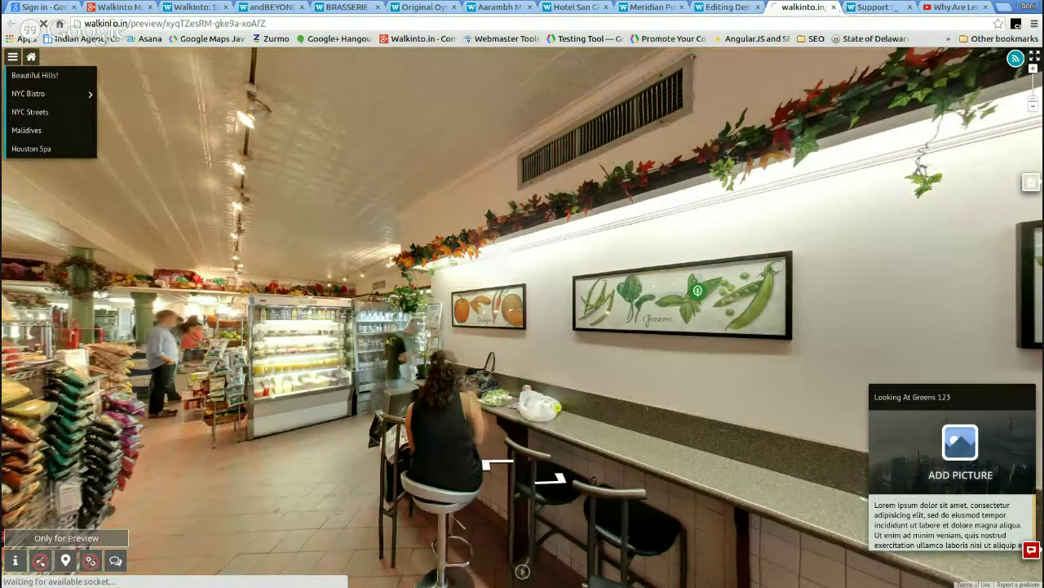
click(835, 7)
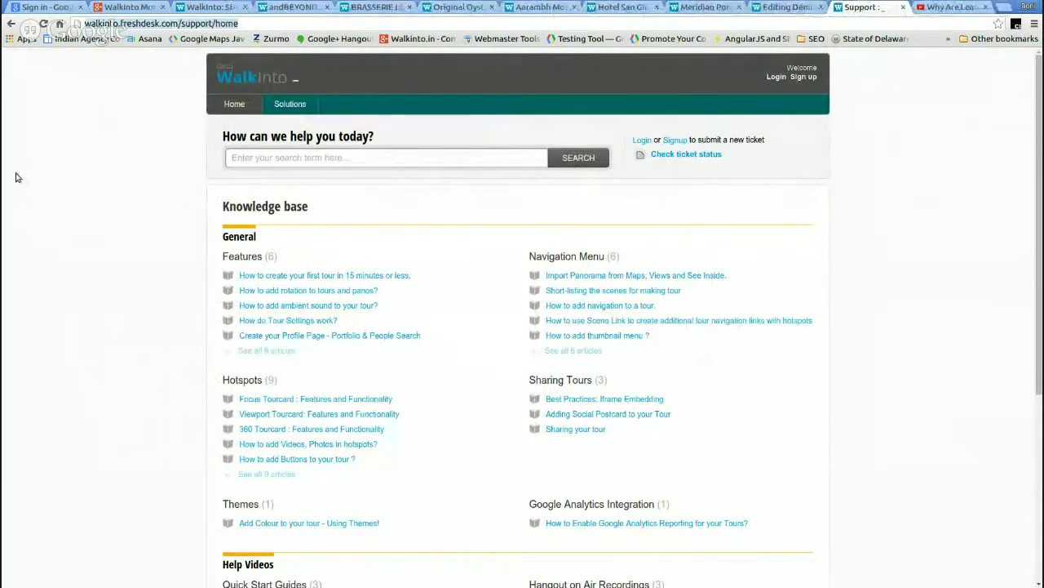
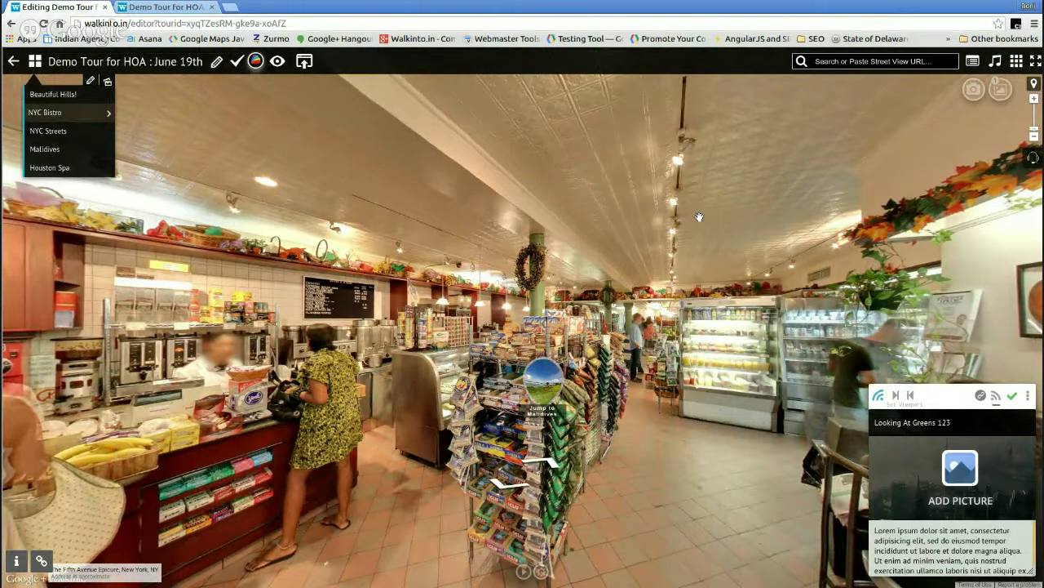
- Add a trial sound hotspot near the counter, reposition it, then delete it
click(386, 271)
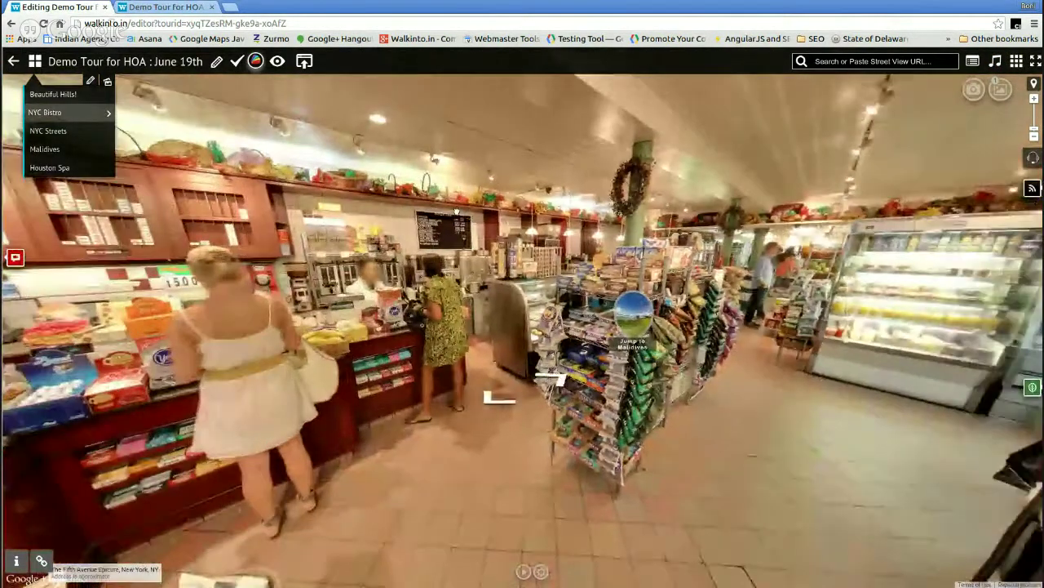
click(996, 62)
mouse_move(524, 304)
mouse_down()
mouse_move(500, 398)
mouse_move(499, 486)
mouse_up()
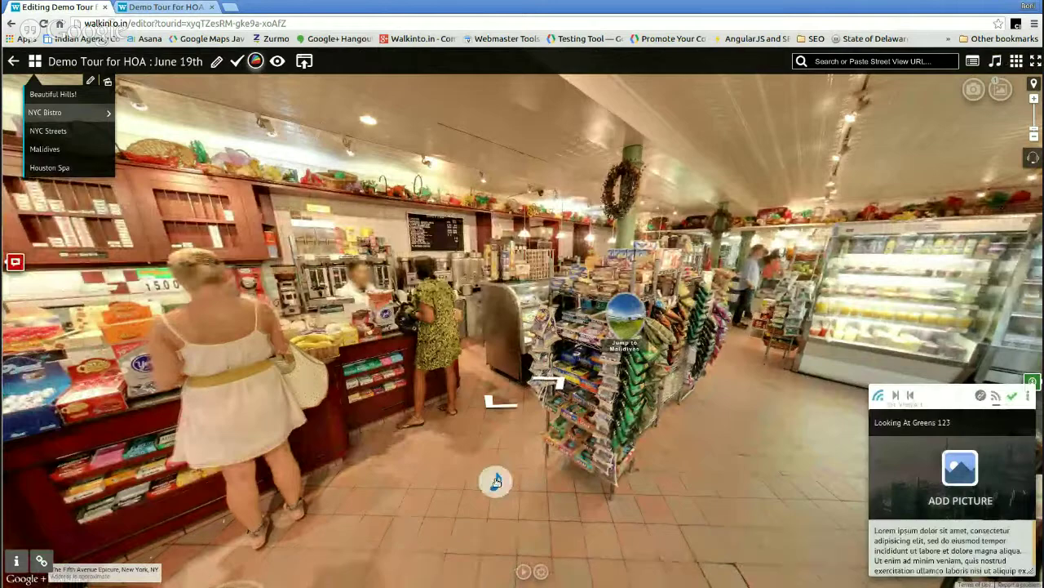
click(498, 481)
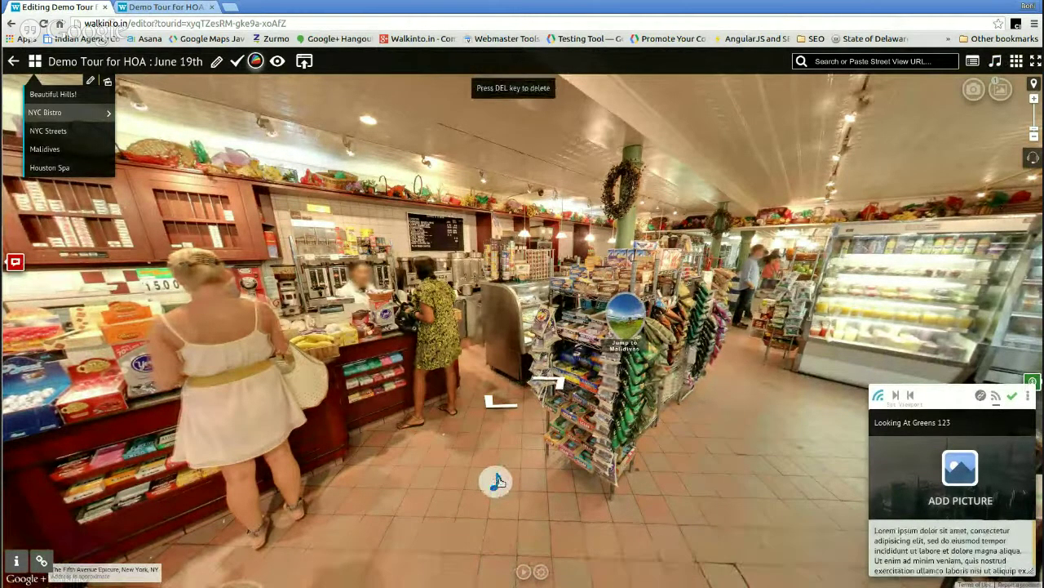
click(498, 481)
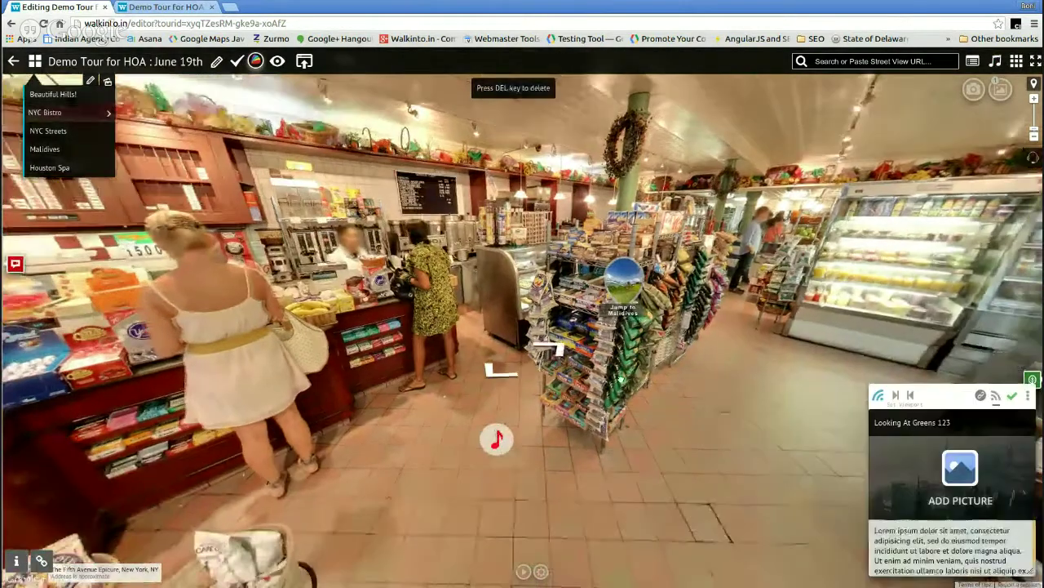
drag(492, 433, 487, 387)
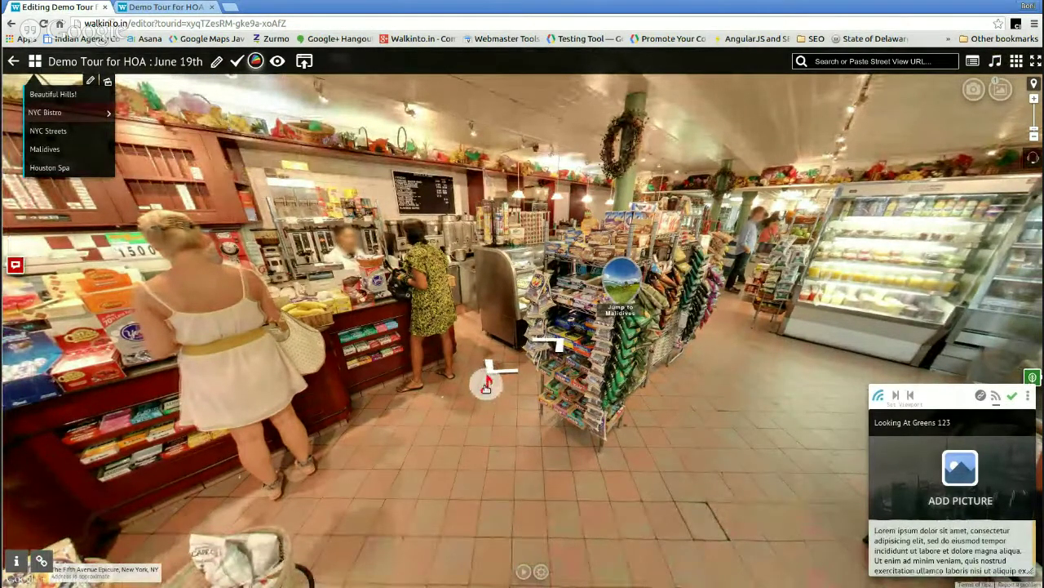
click(487, 387)
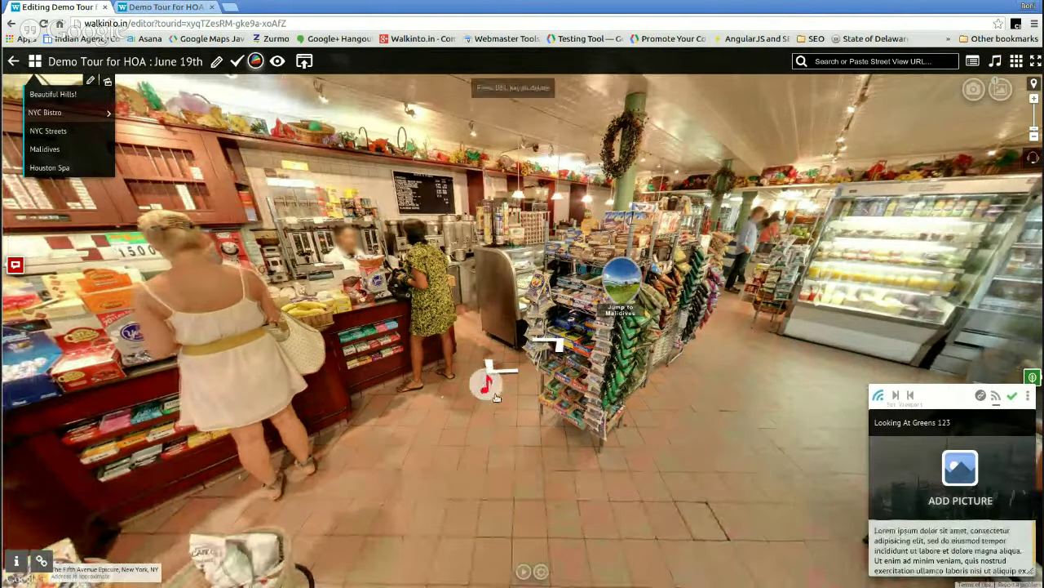
key(Delete)
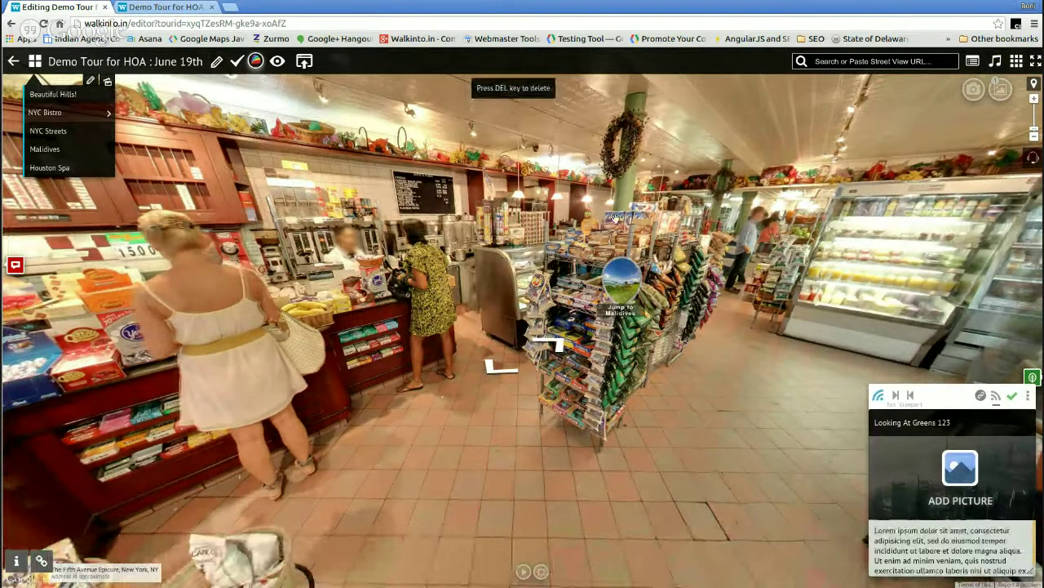
- Move through the bistro viewpoints to the entrance, facing the bar stools
drag(615, 219, 697, 390)
drag(562, 253, 543, 204)
drag(623, 318, 564, 310)
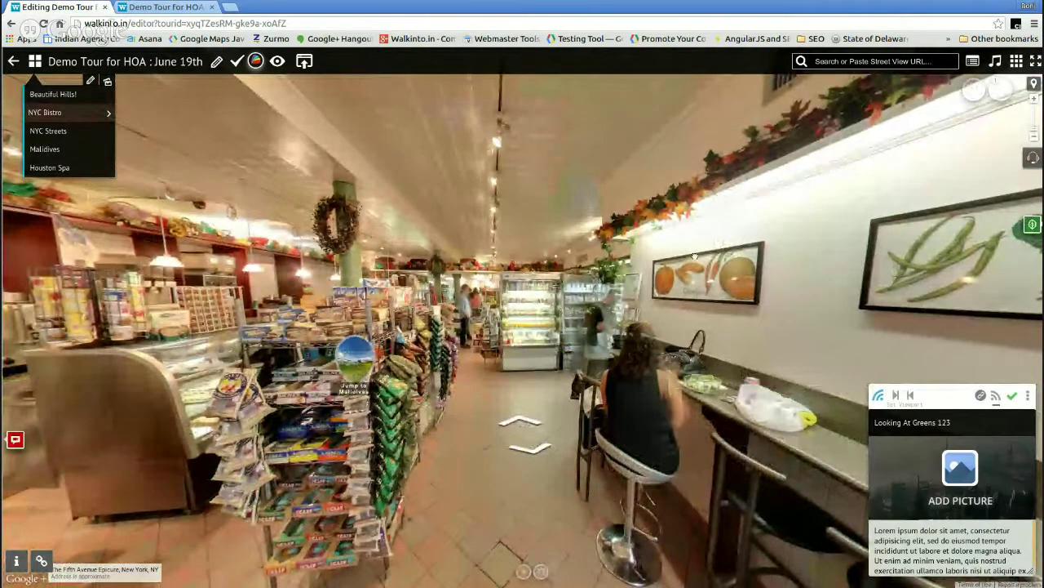
click(619, 455)
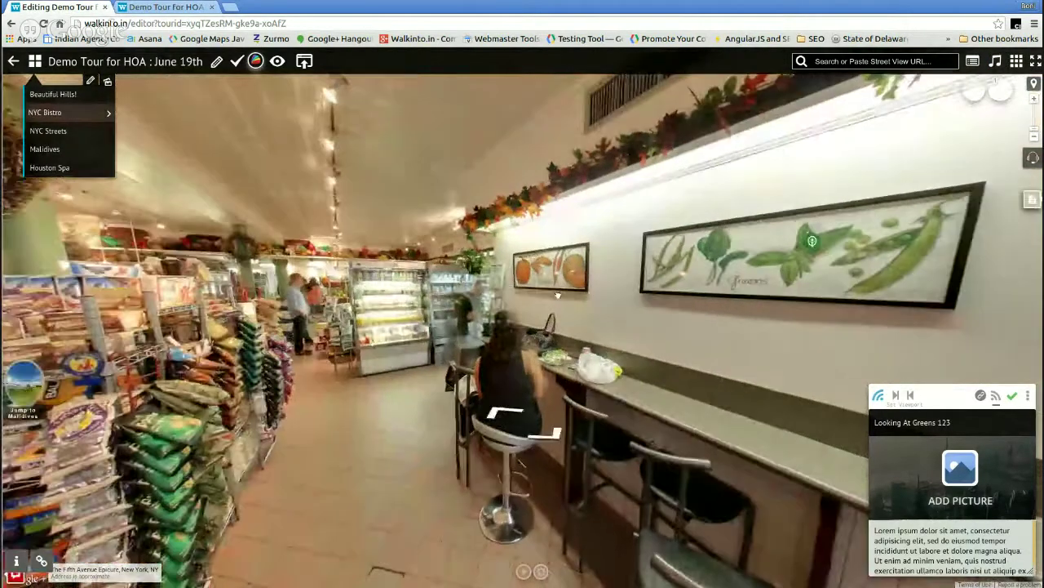
click(684, 306)
click(557, 294)
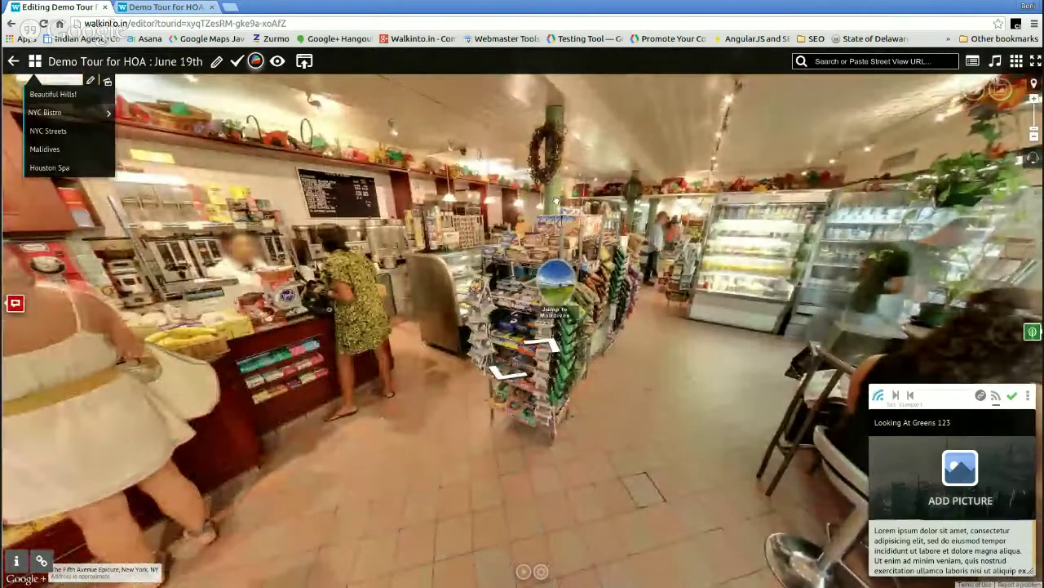
click(301, 344)
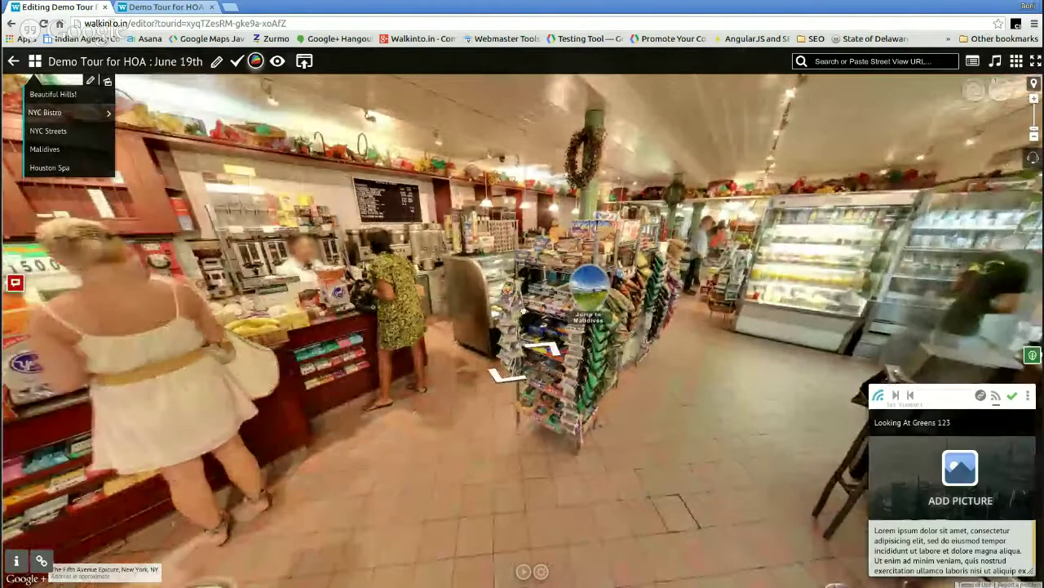
drag(465, 94, 840, 91)
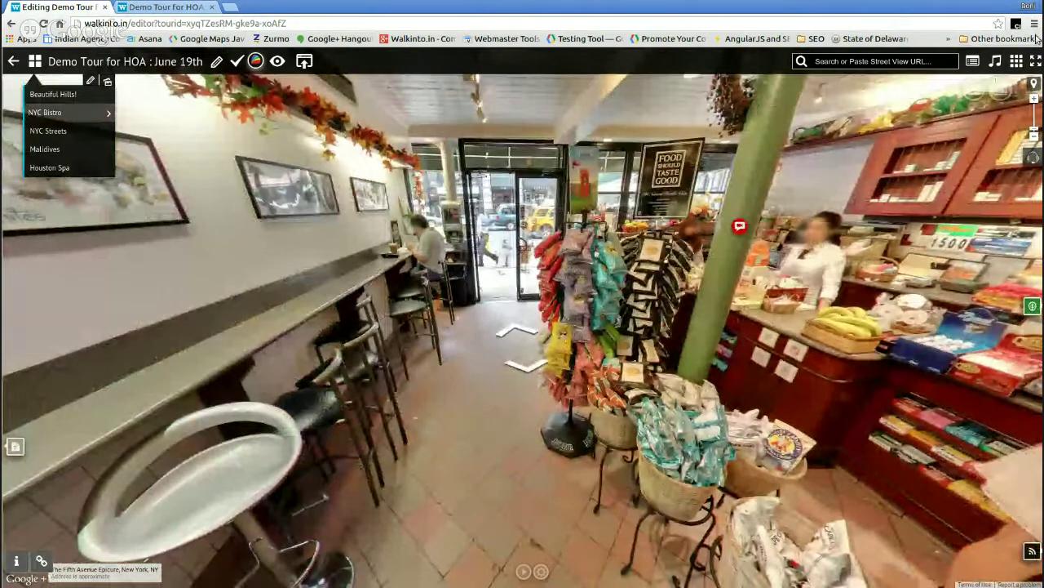
- Review the tour's Google Analytics ID panel and its settings checklist
click(1016, 61)
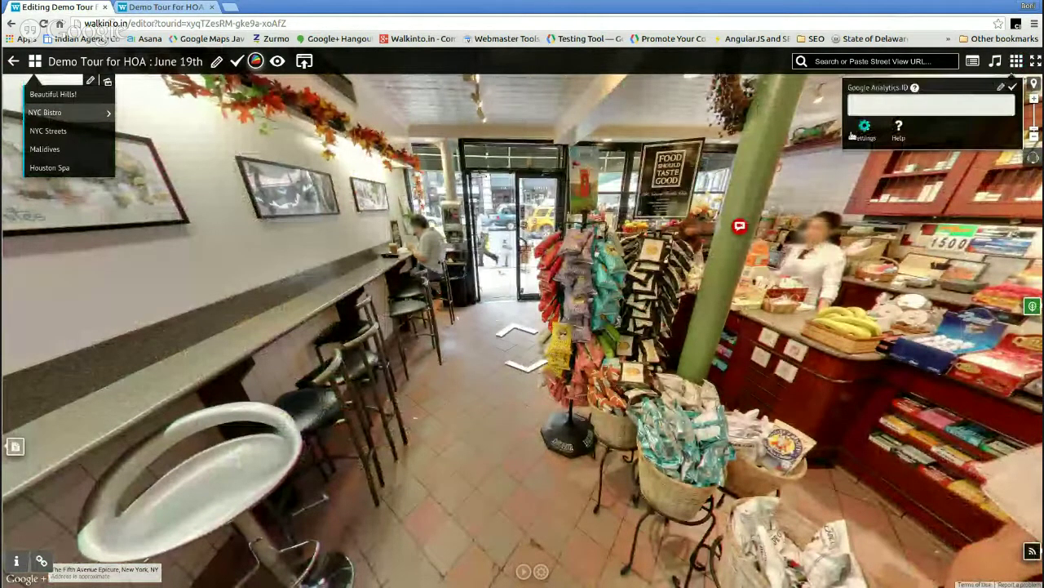
click(1016, 62)
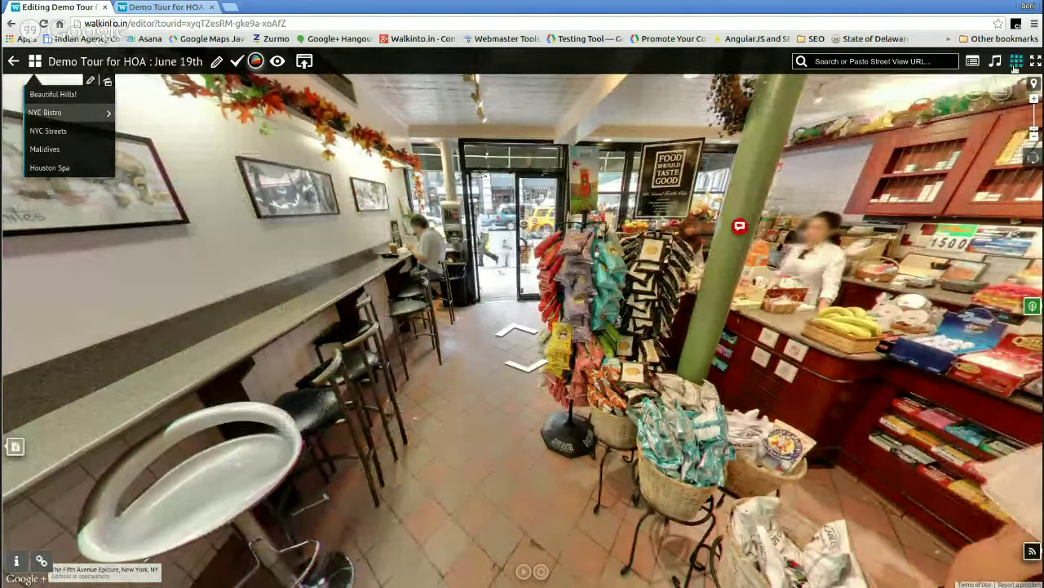
click(1016, 62)
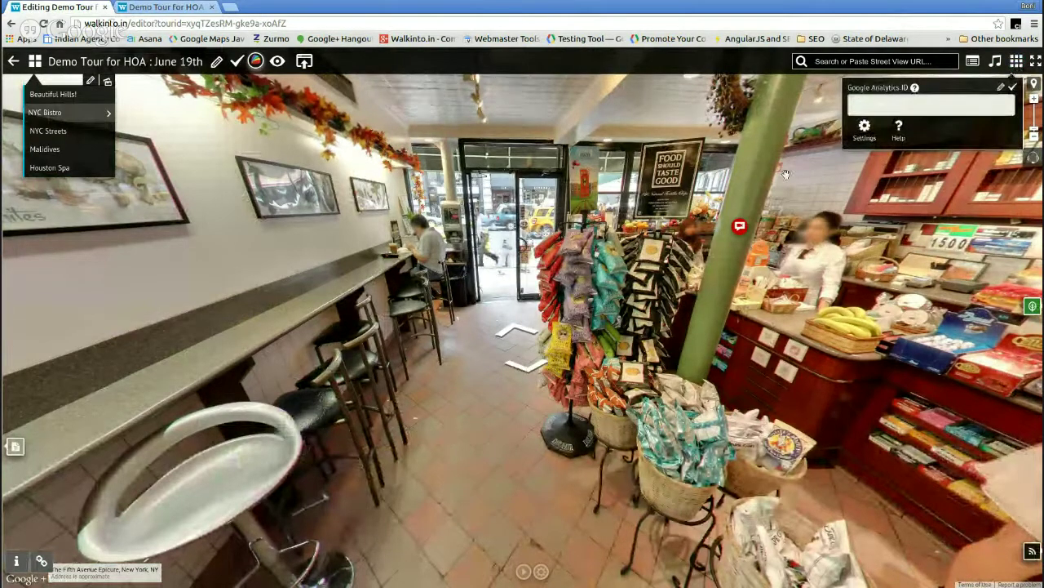
click(866, 126)
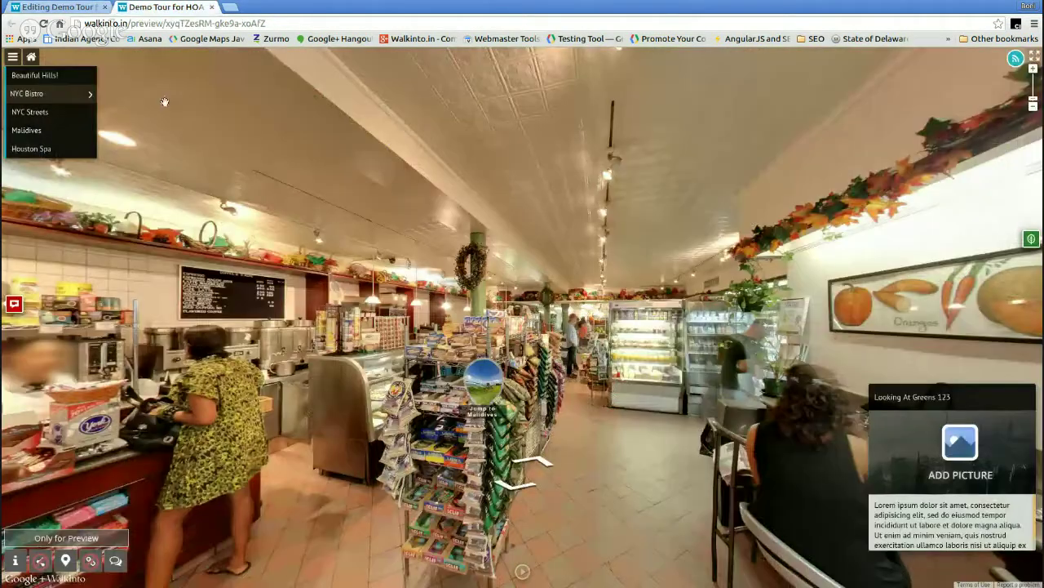
- Check the location map in the tour preview, then open WalkInto help
click(151, 7)
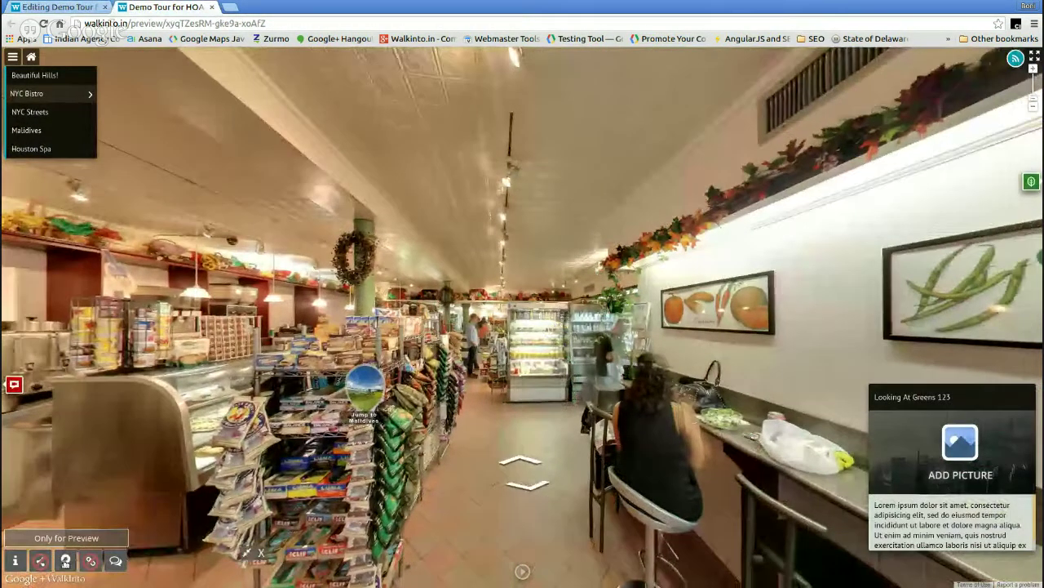
click(65, 560)
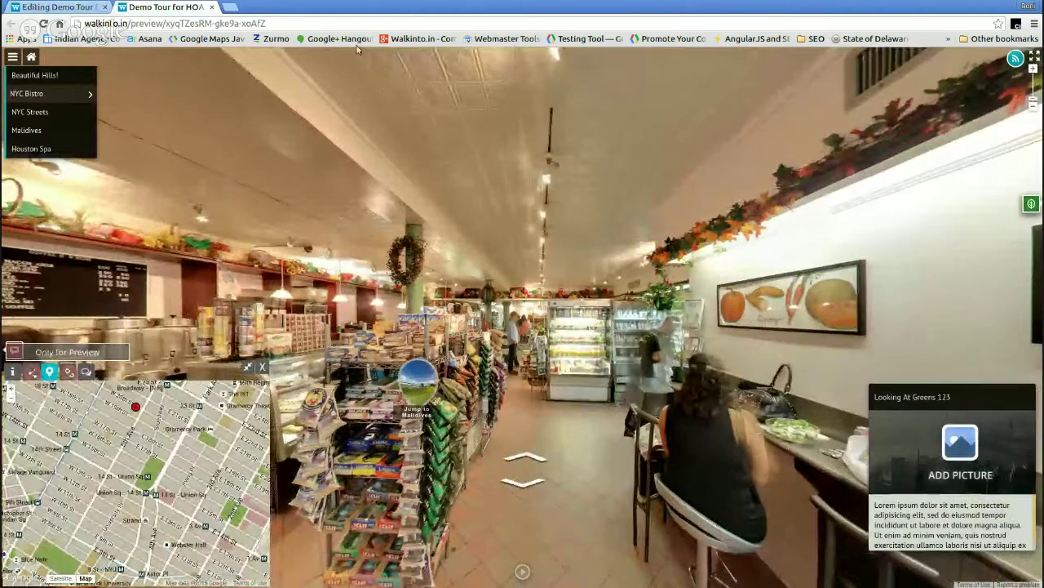
click(57, 6)
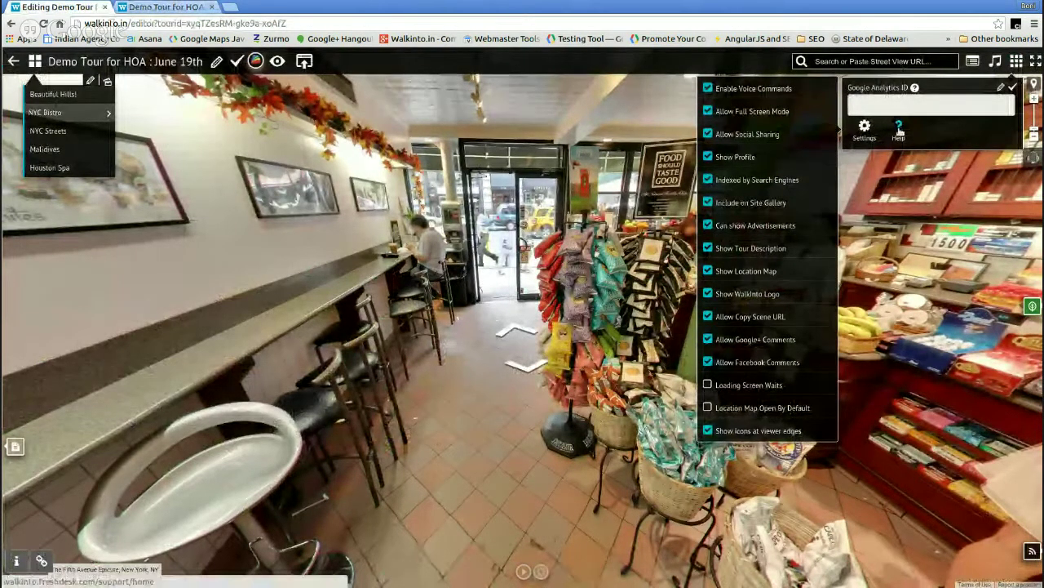
click(899, 129)
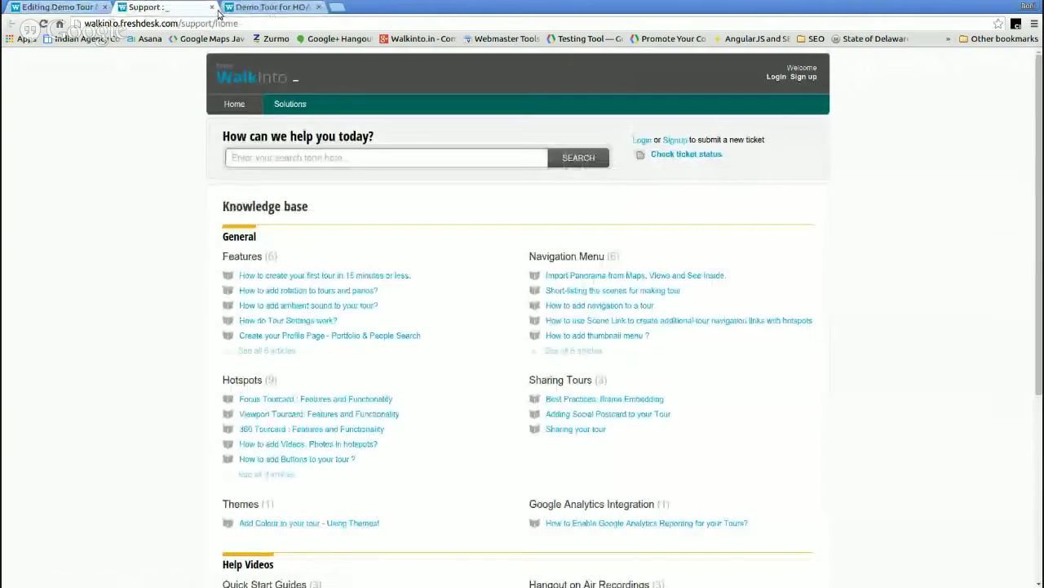
- Close the Freshdesk Support tab to get back to the WalkInto editor
click(214, 7)
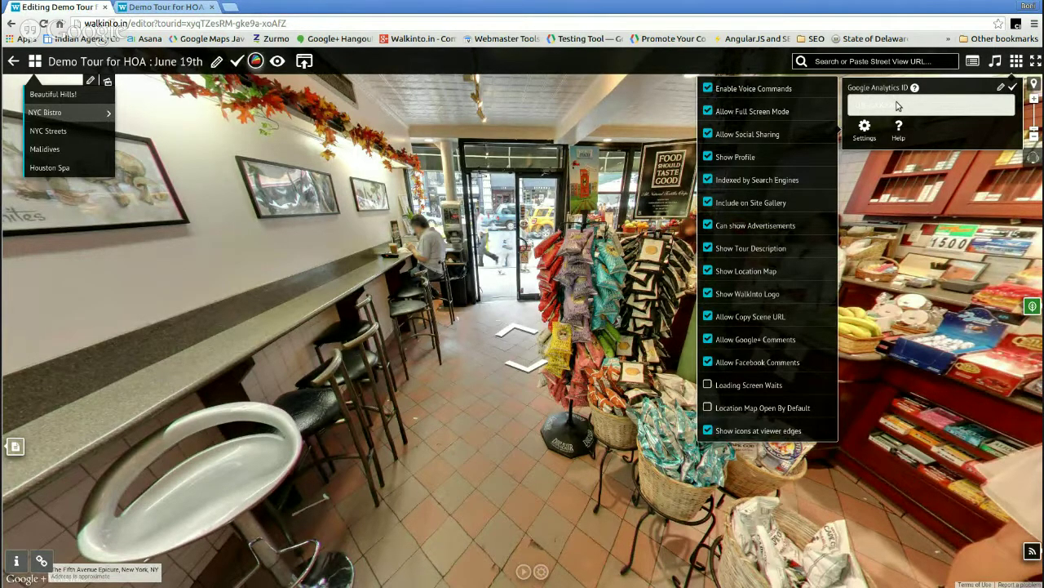
- Close the settings checklist and leave the editor for the seven-tour dashboard
drag(359, 253, 440, 318)
click(864, 128)
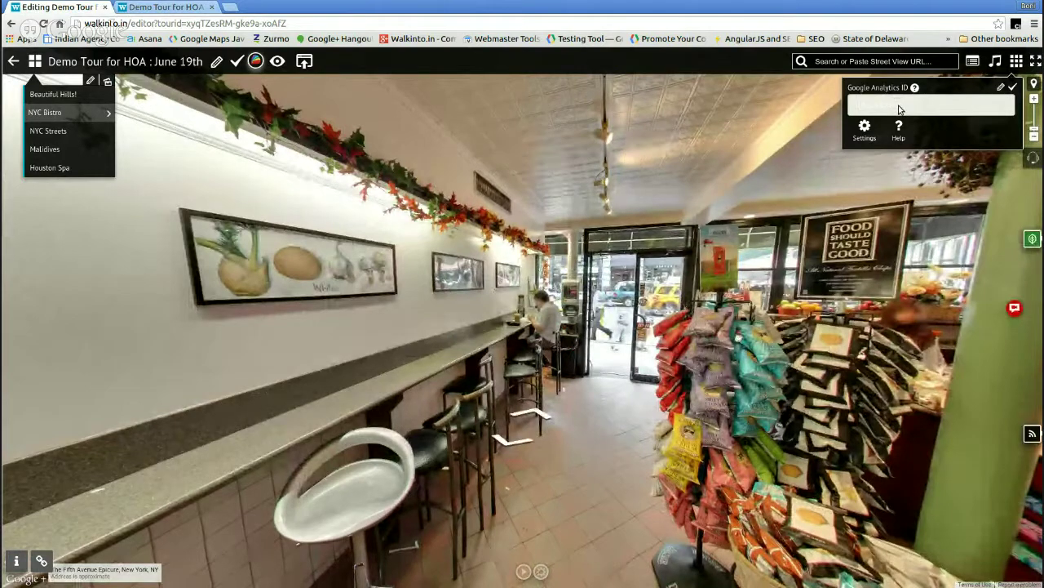
click(13, 62)
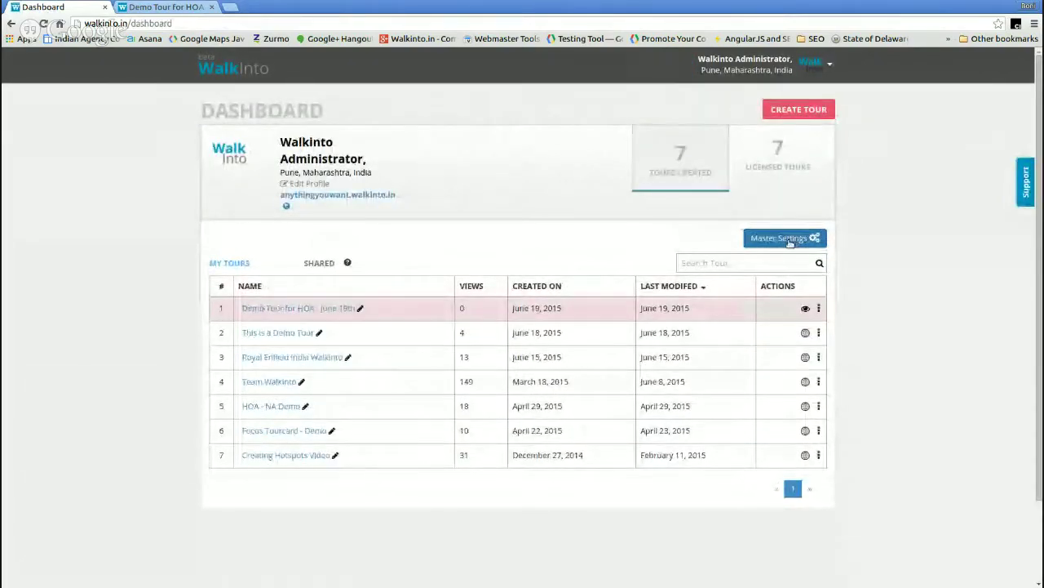
click(788, 239)
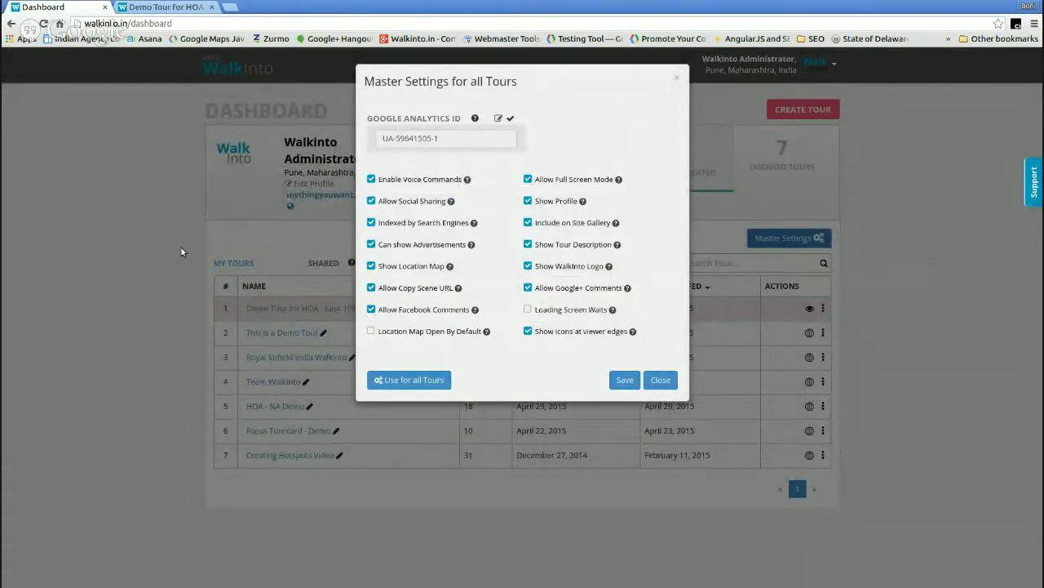
click(678, 78)
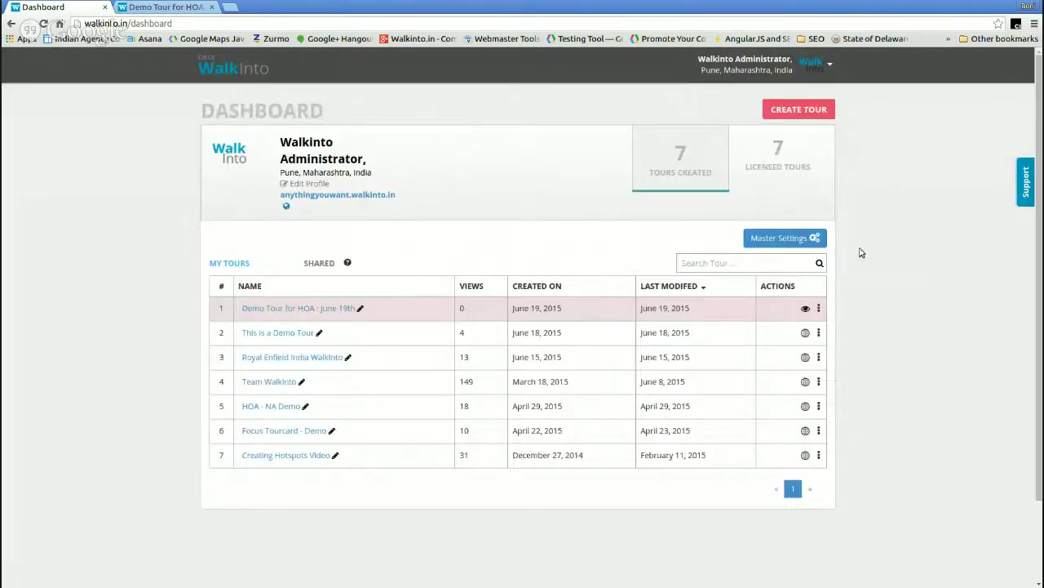